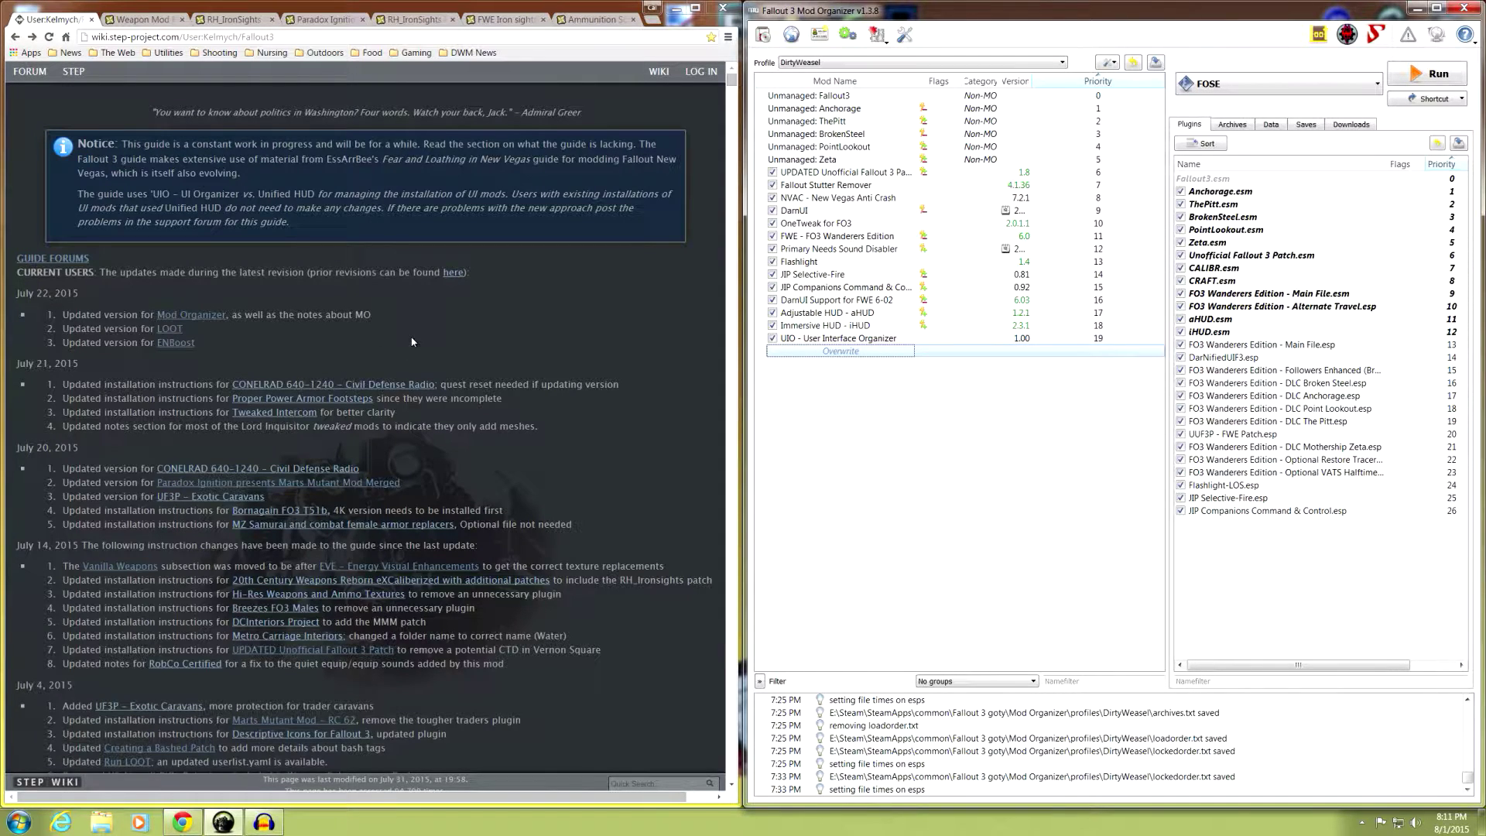
Find the "Do You Feel Lucky?" section in the Fallout 3 guide's table of contents and open it.
scroll(413, 341, "down", 15)
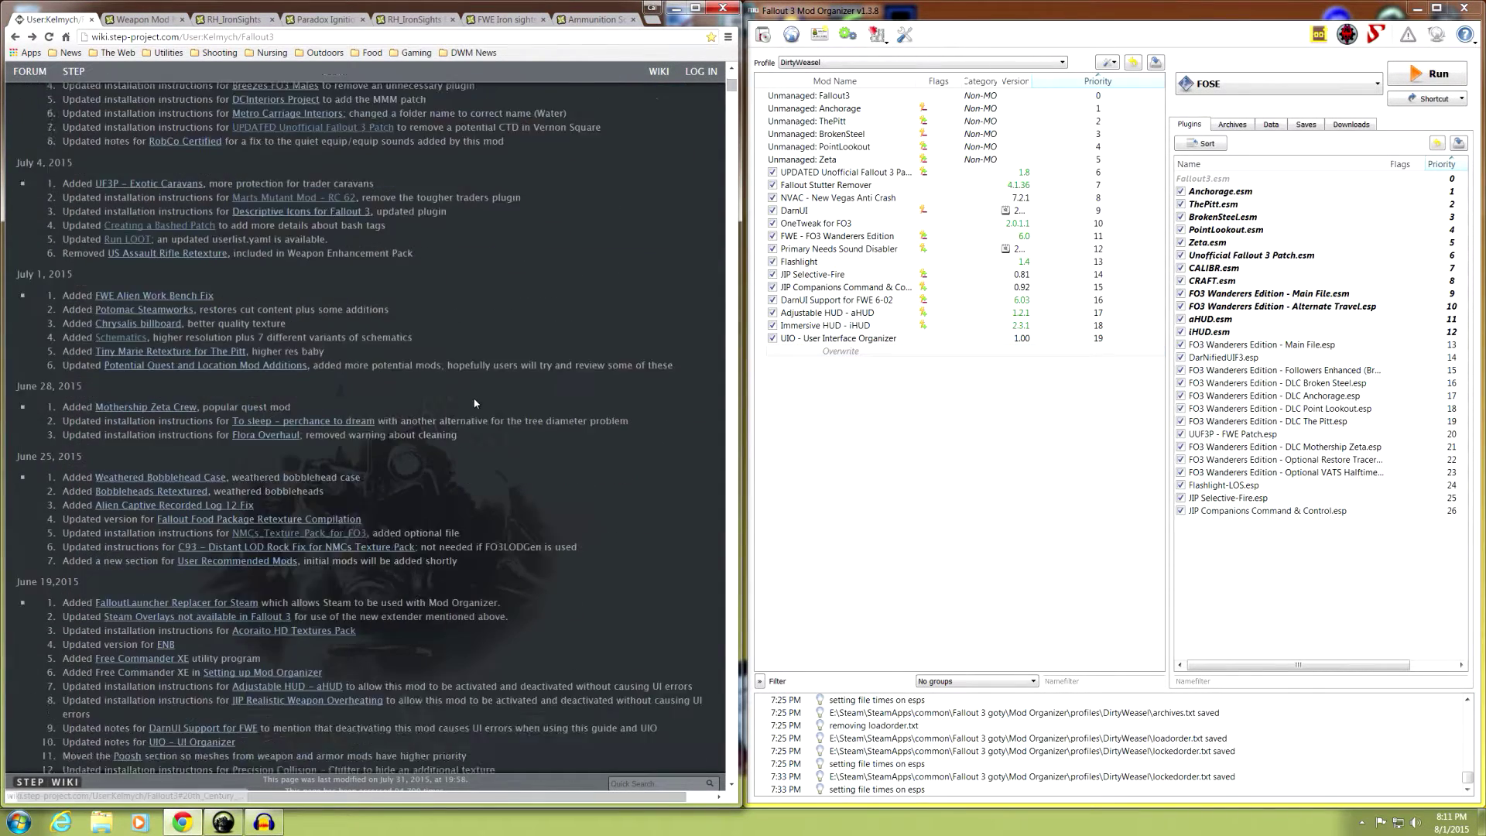
scroll(351, 462, "down", 20)
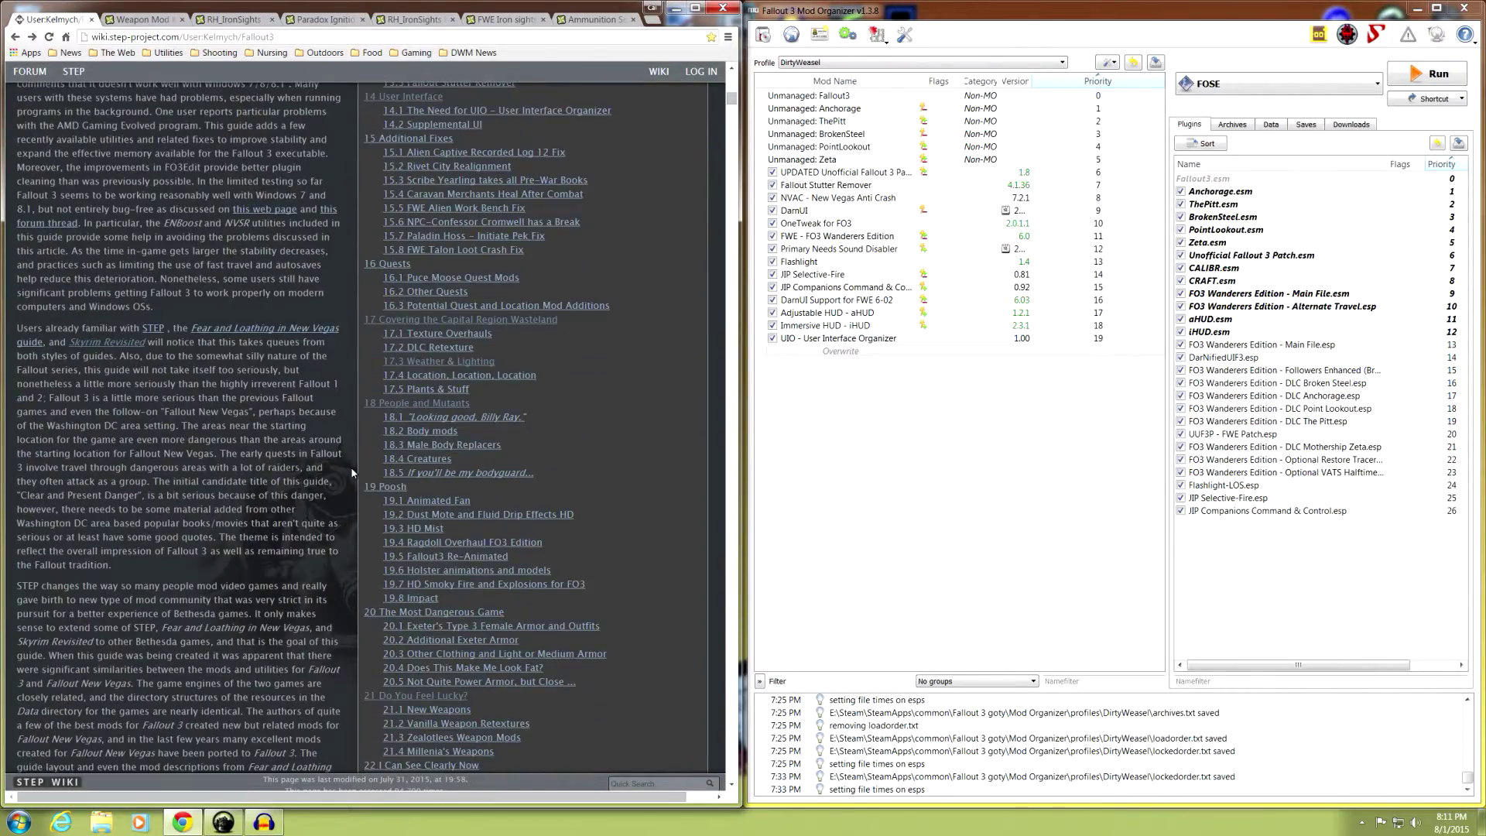
scroll(350, 476, "down", 2)
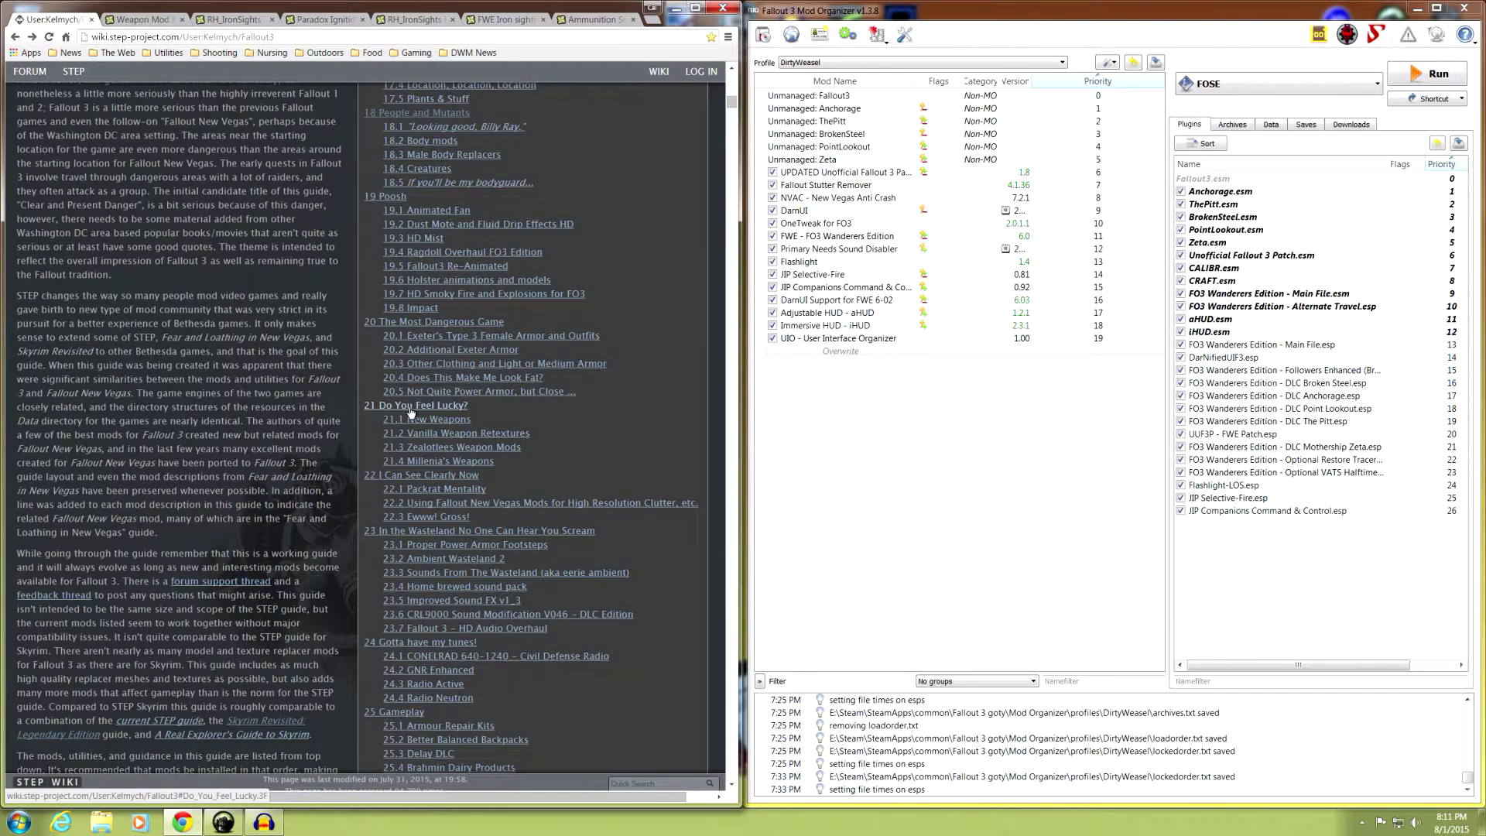
left_click(410, 413)
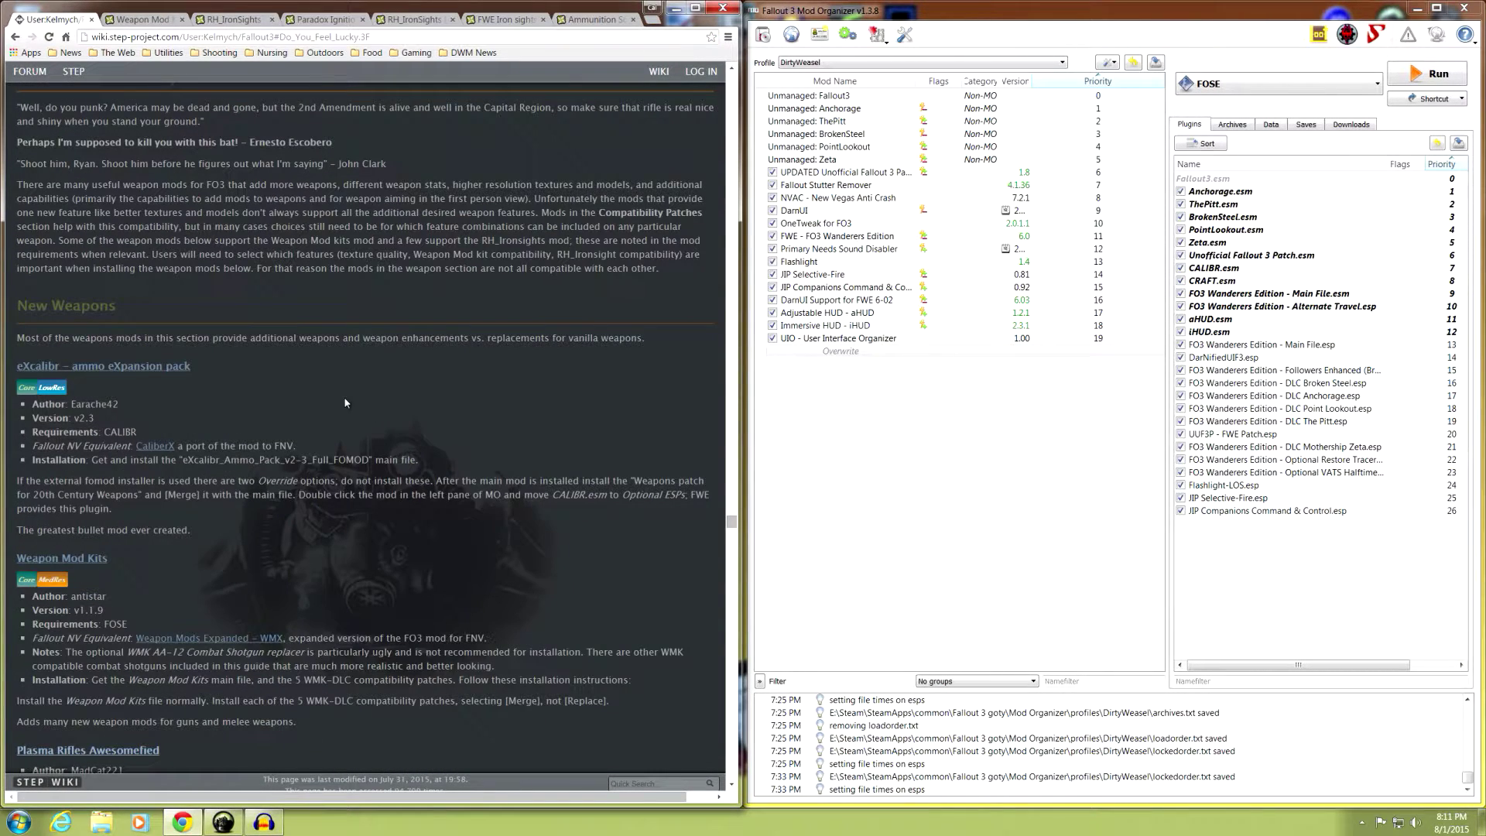
Read the New Weapons instructions for Weapon Mod Kits, Plasma Rifles Awesomefied and RH_IronSights - FOSE.
scroll(336, 387, "up", 2)
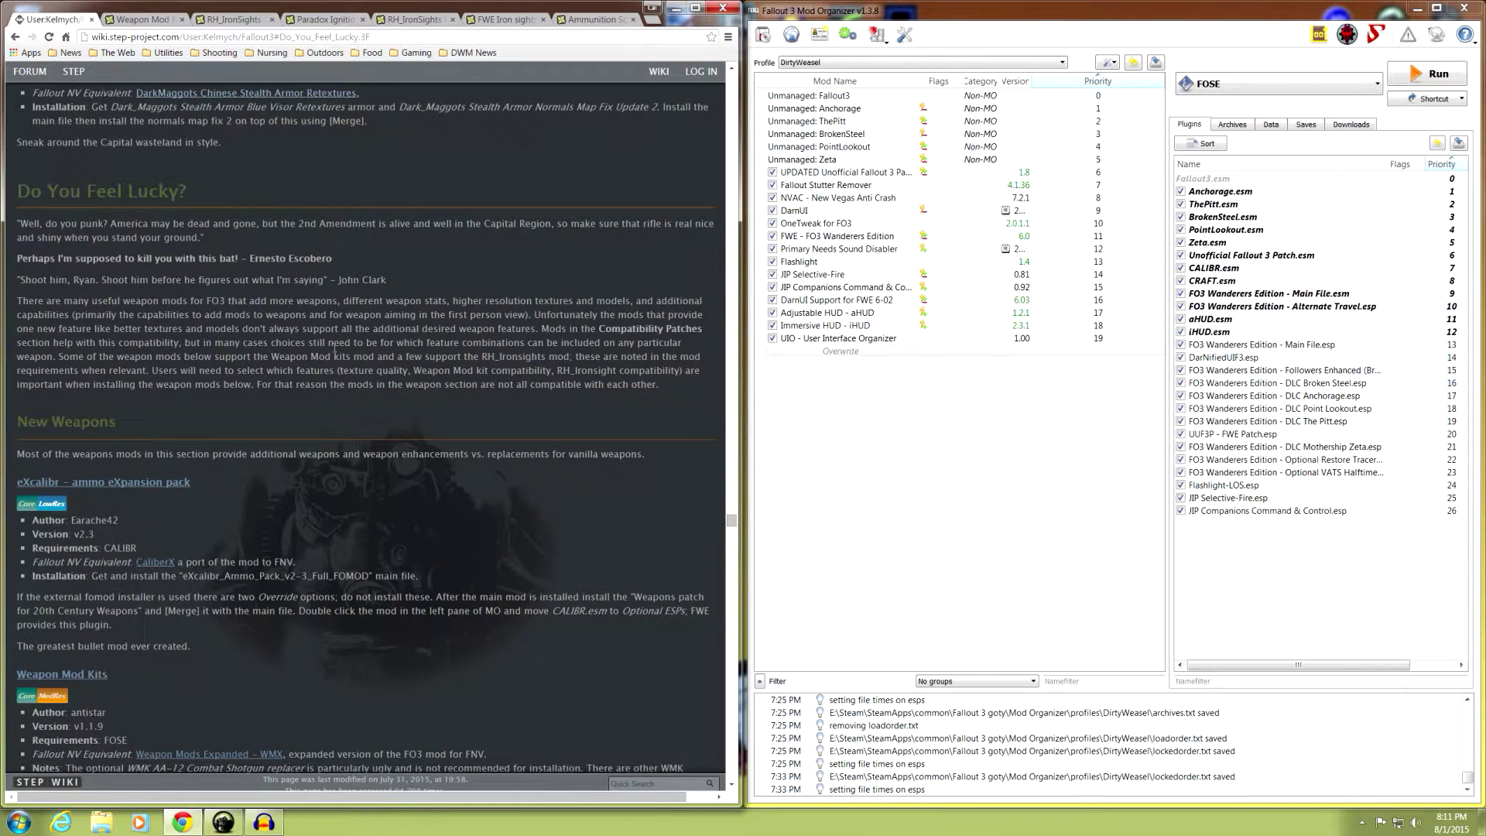
scroll(333, 328, "down", 4)
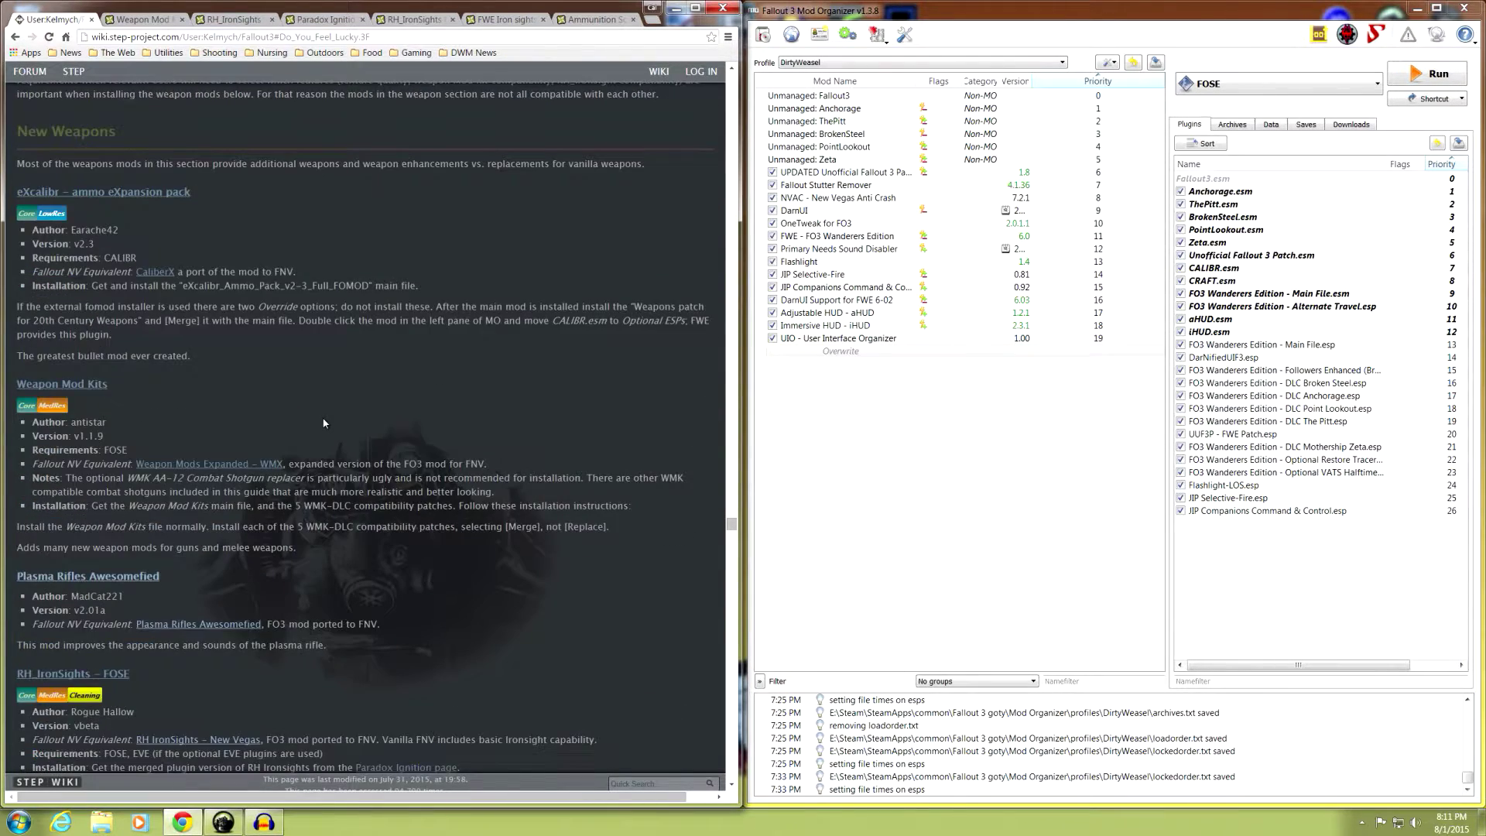
scroll(323, 422, "down", 3)
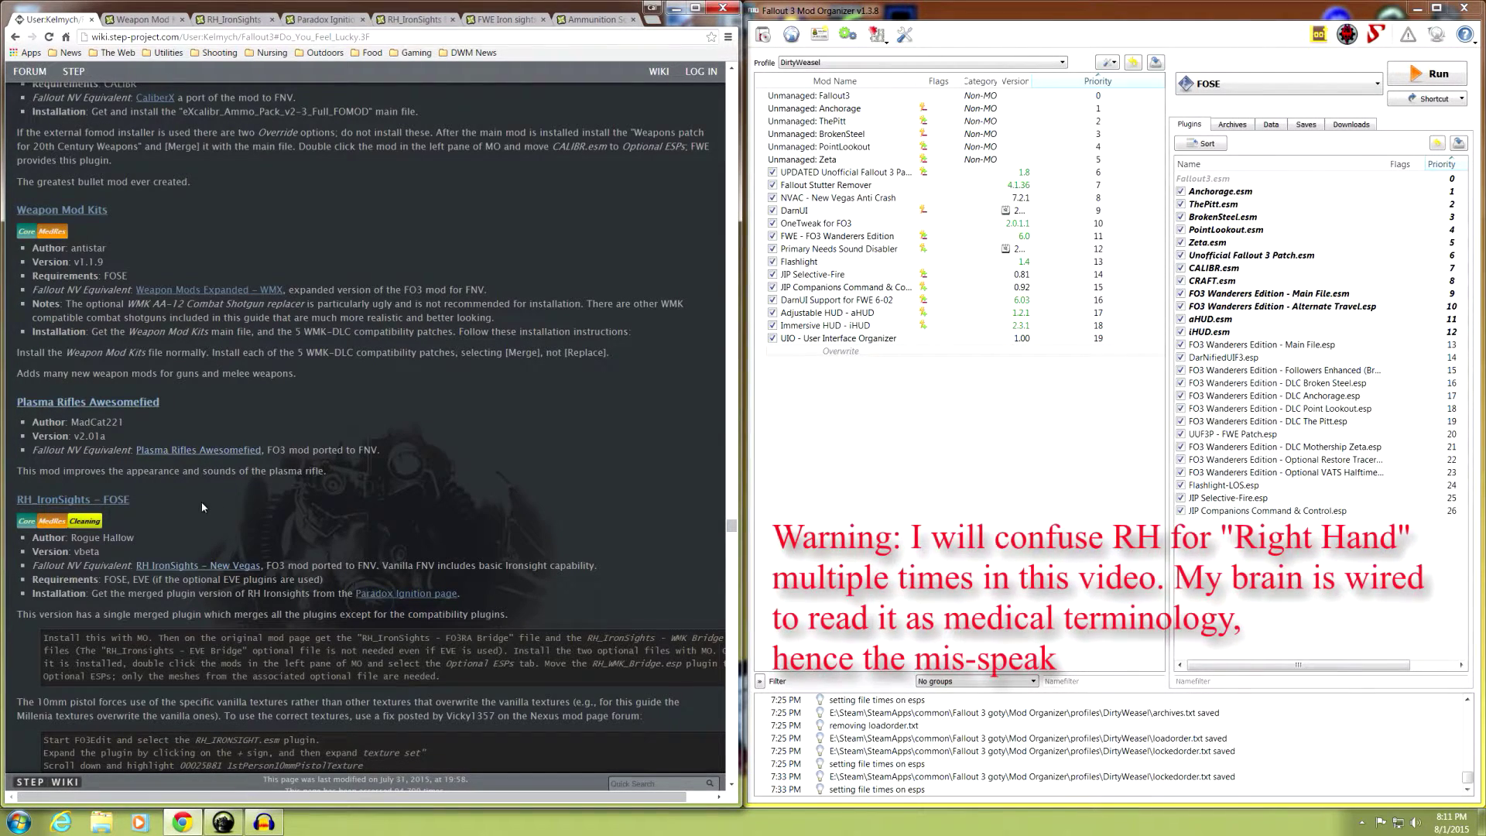
scroll(272, 500, "down", 1)
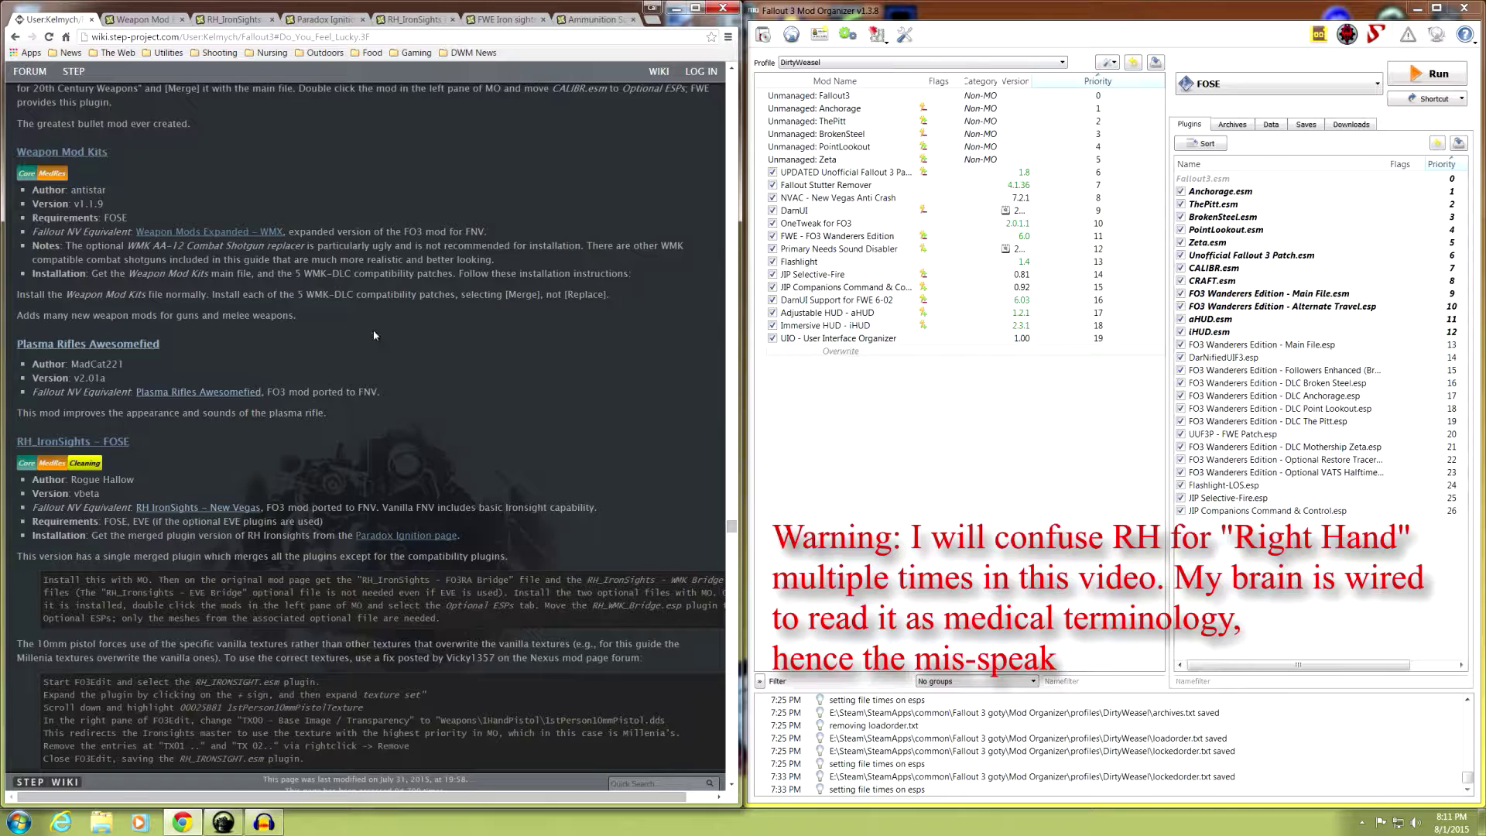
scroll(374, 335, "down", 2)
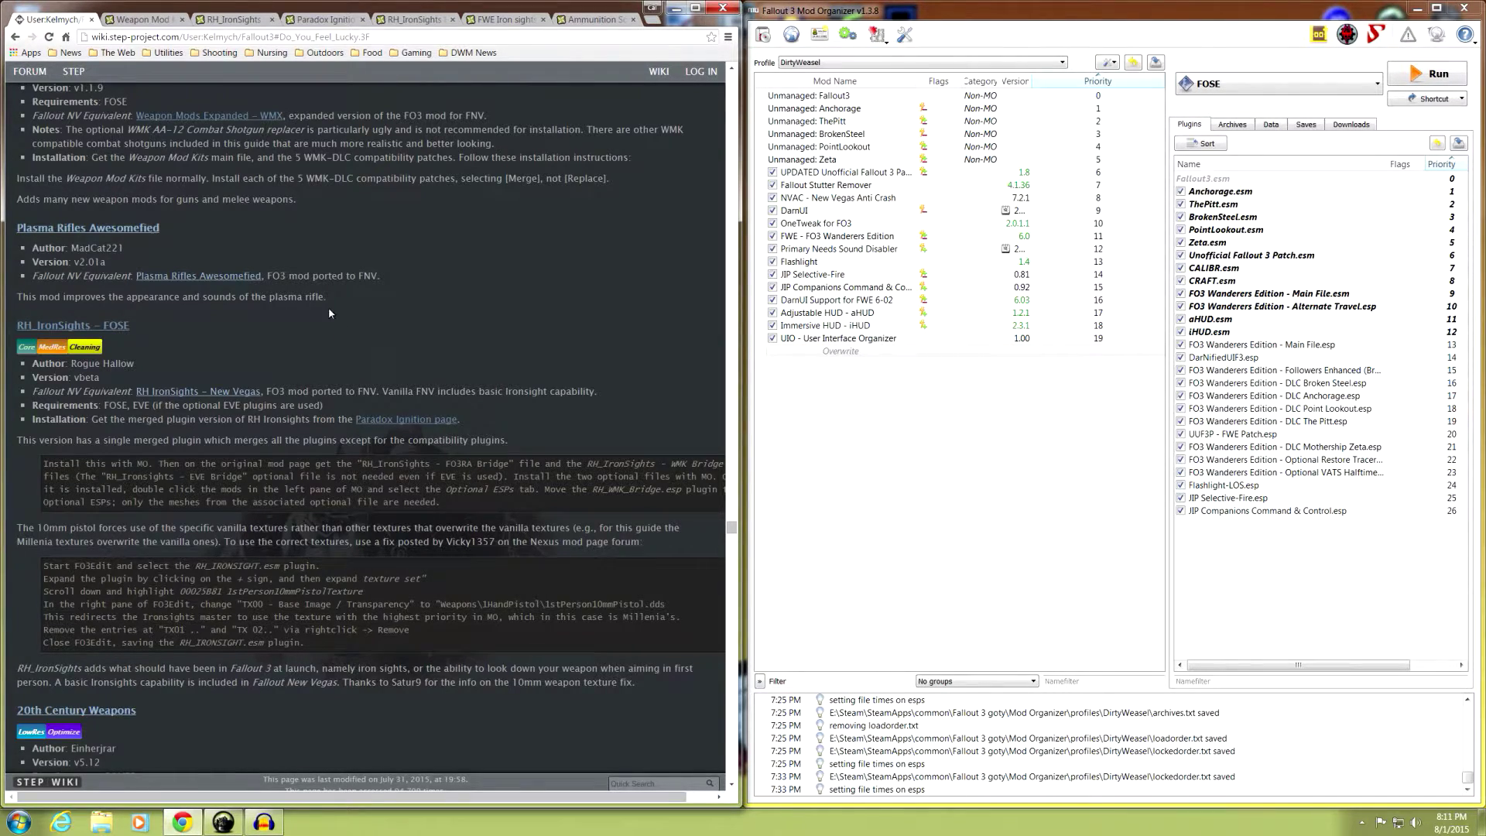
scroll(336, 313, "up", 2)
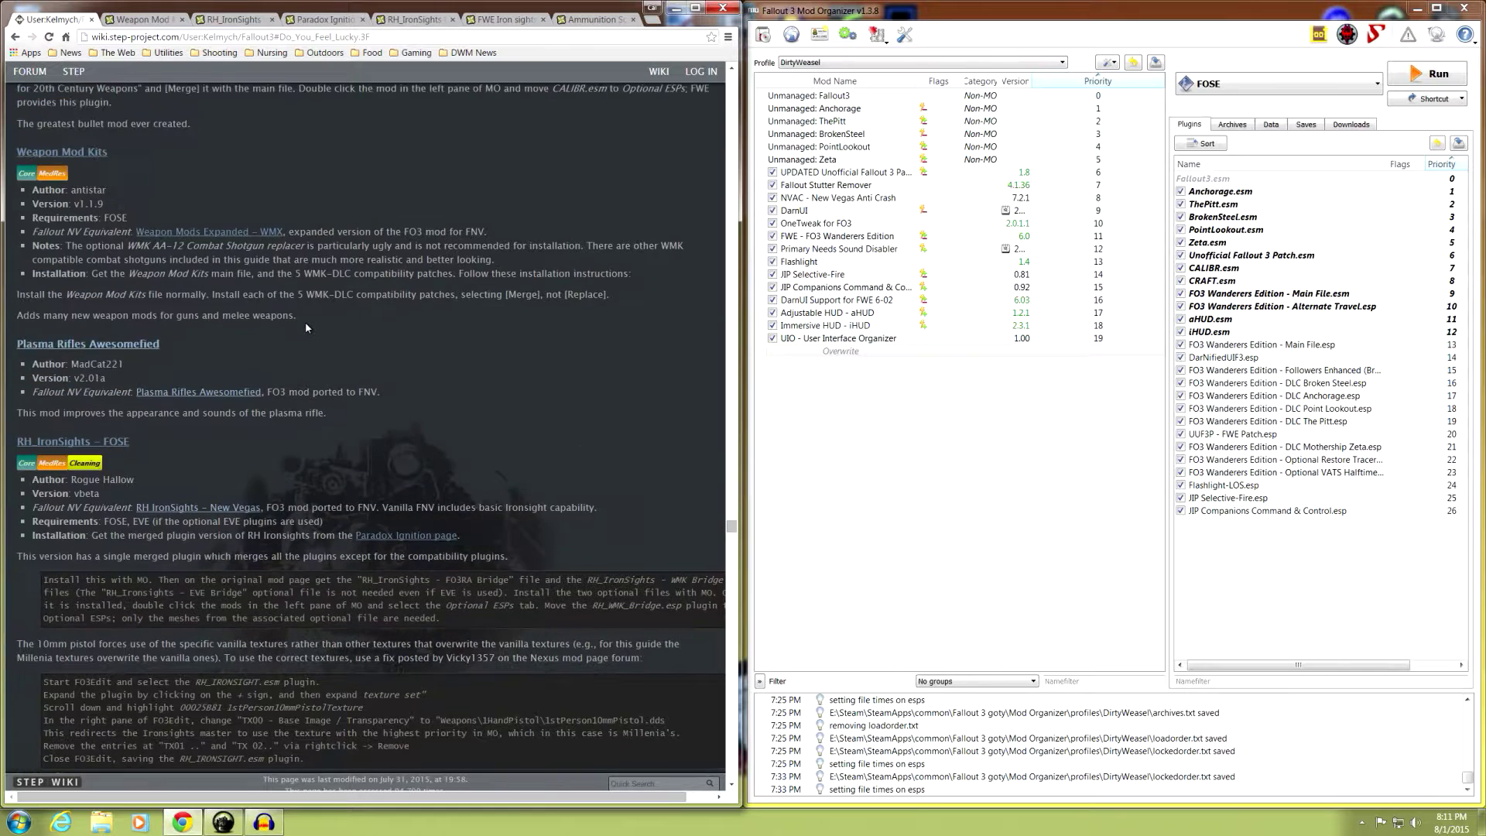
Go to the Weapon Mod Kits page on Nexus Mods and review its description and list of modifiable weapons.
left_click(154, 22)
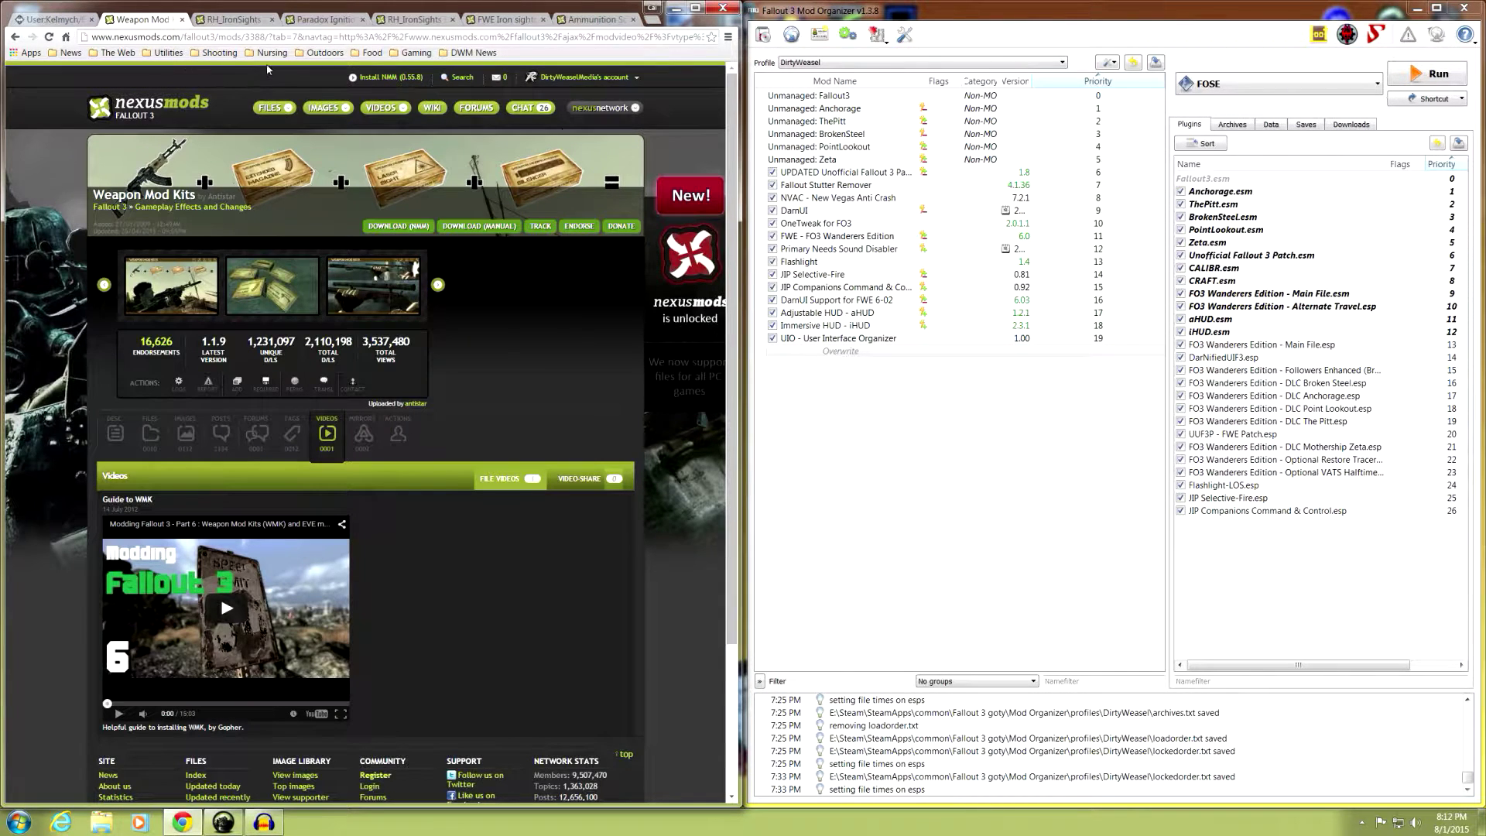
key("alt+Left")
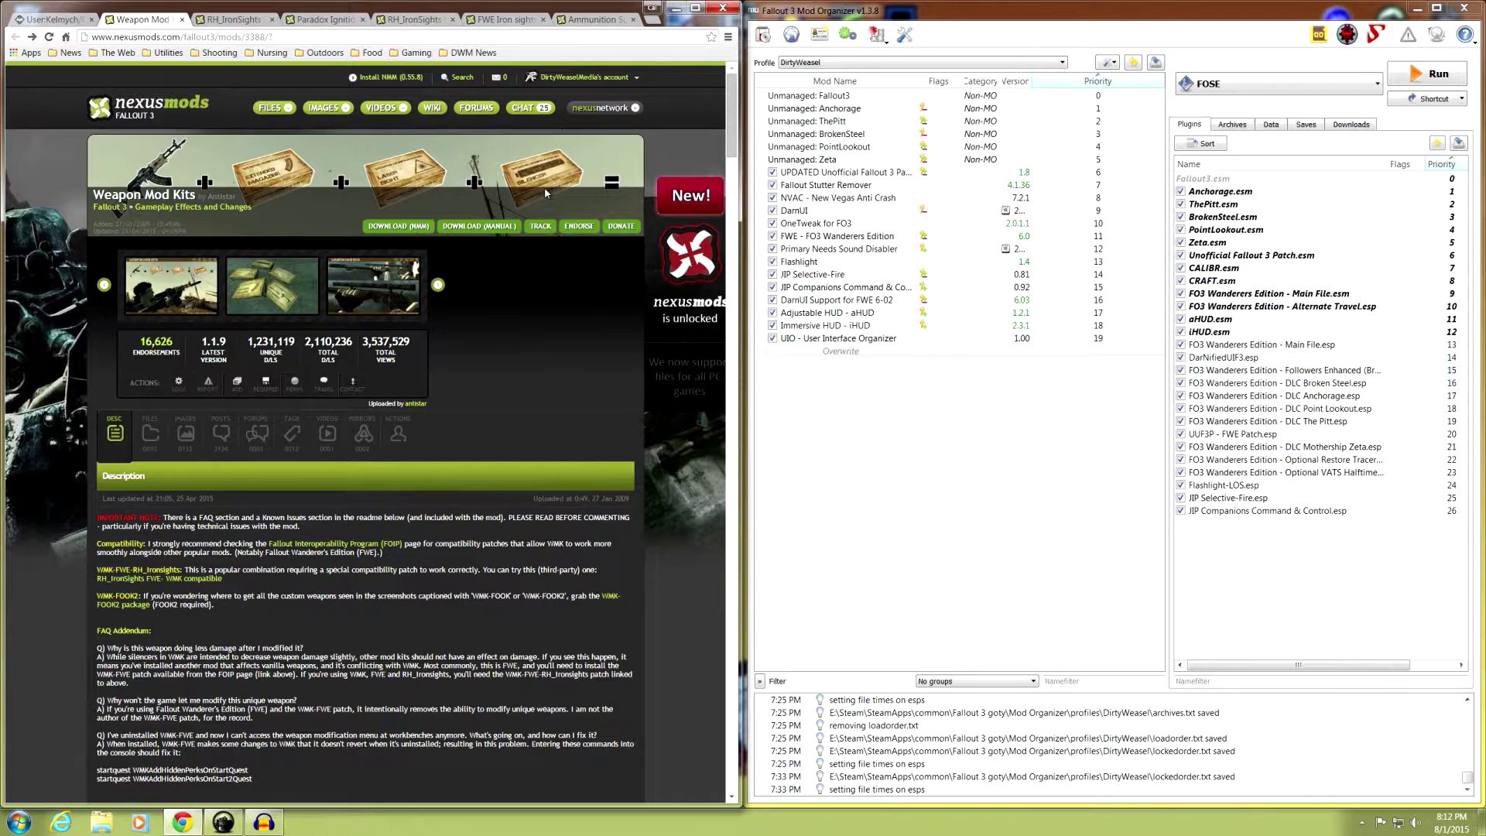
scroll(467, 478, "down", 2)
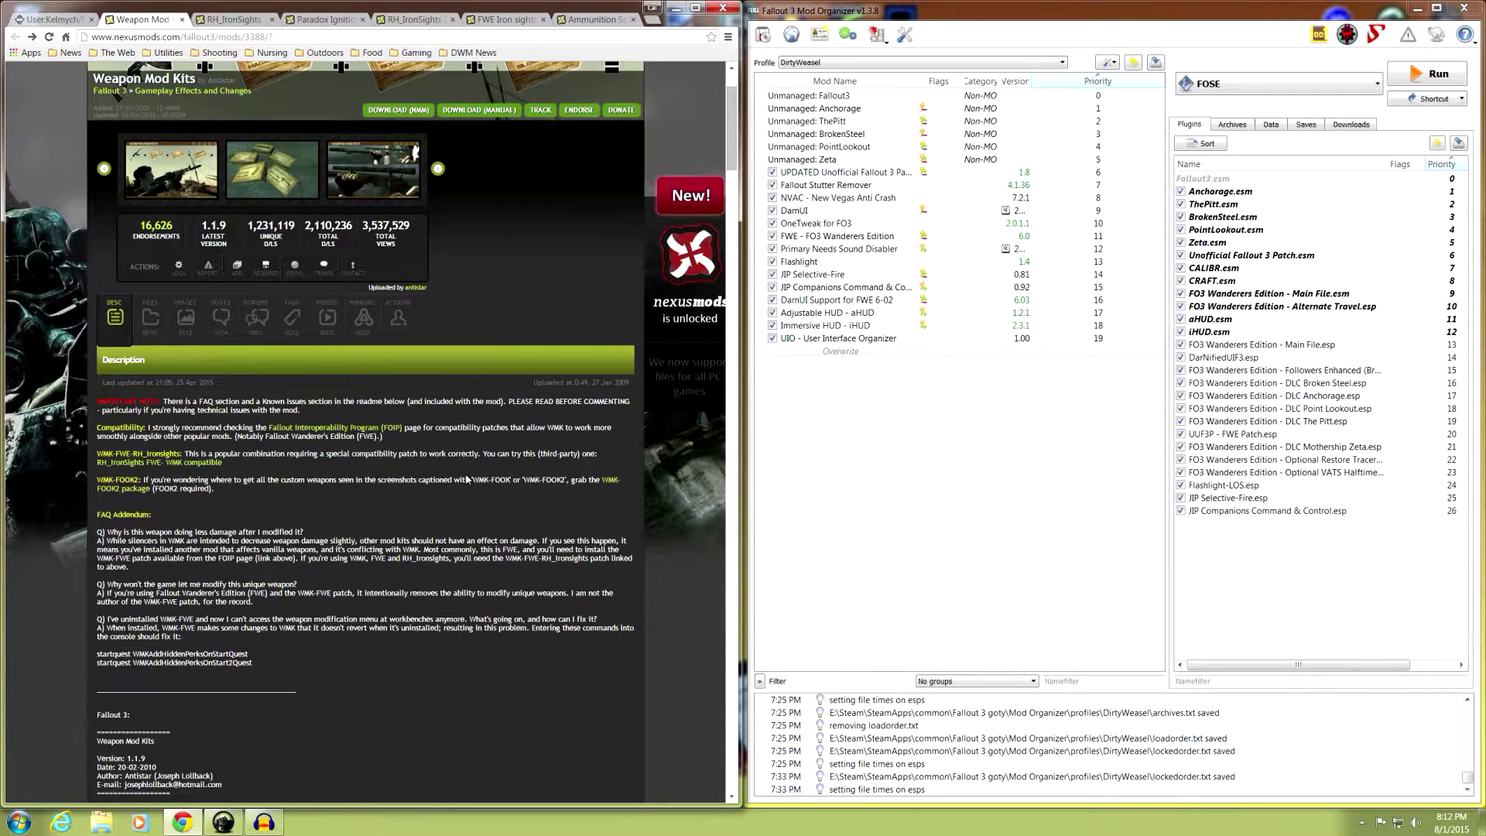
scroll(421, 449, "down", 5)
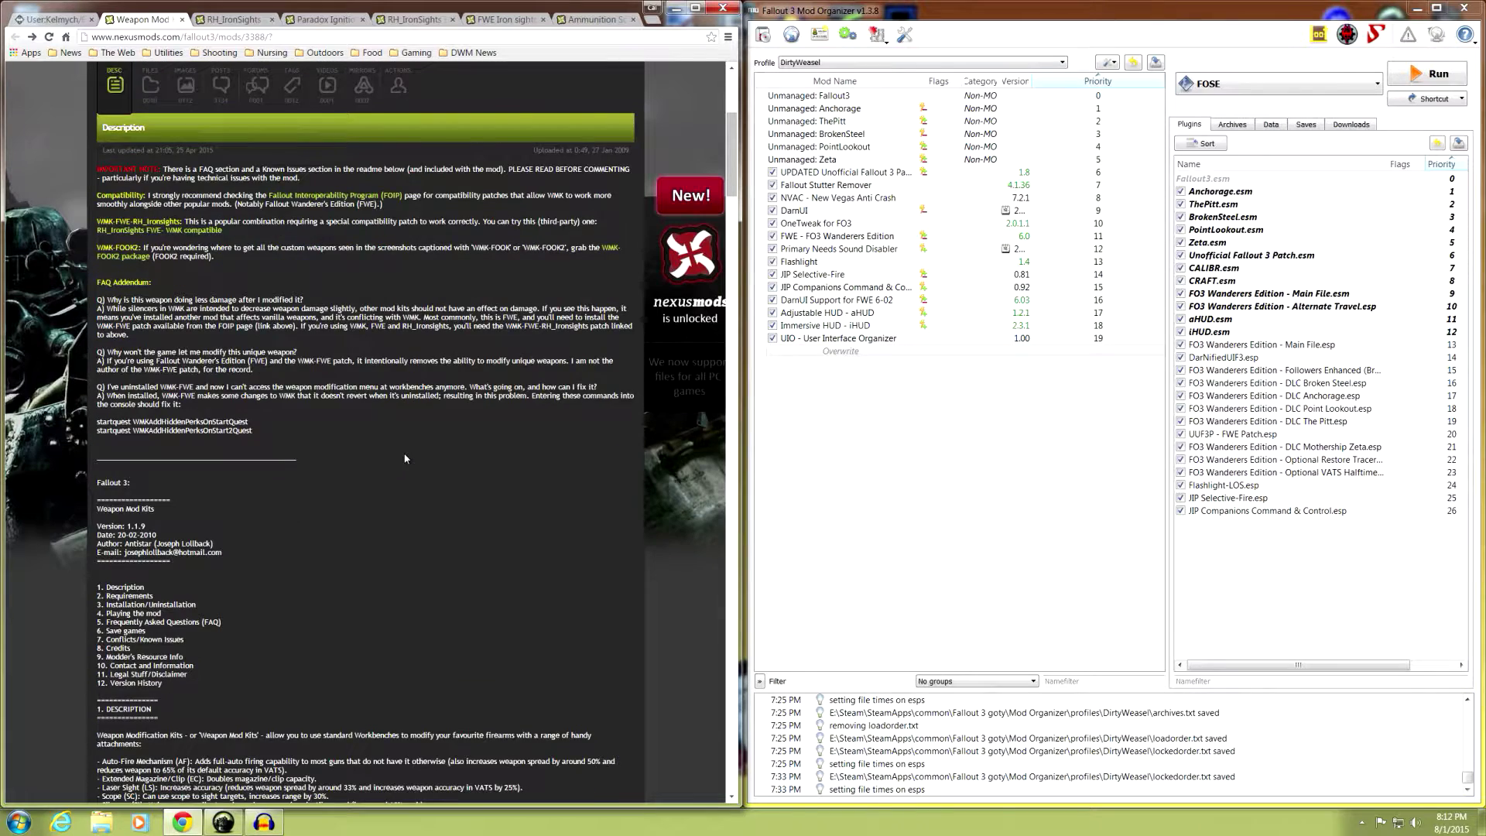
scroll(324, 465, "down", 4)
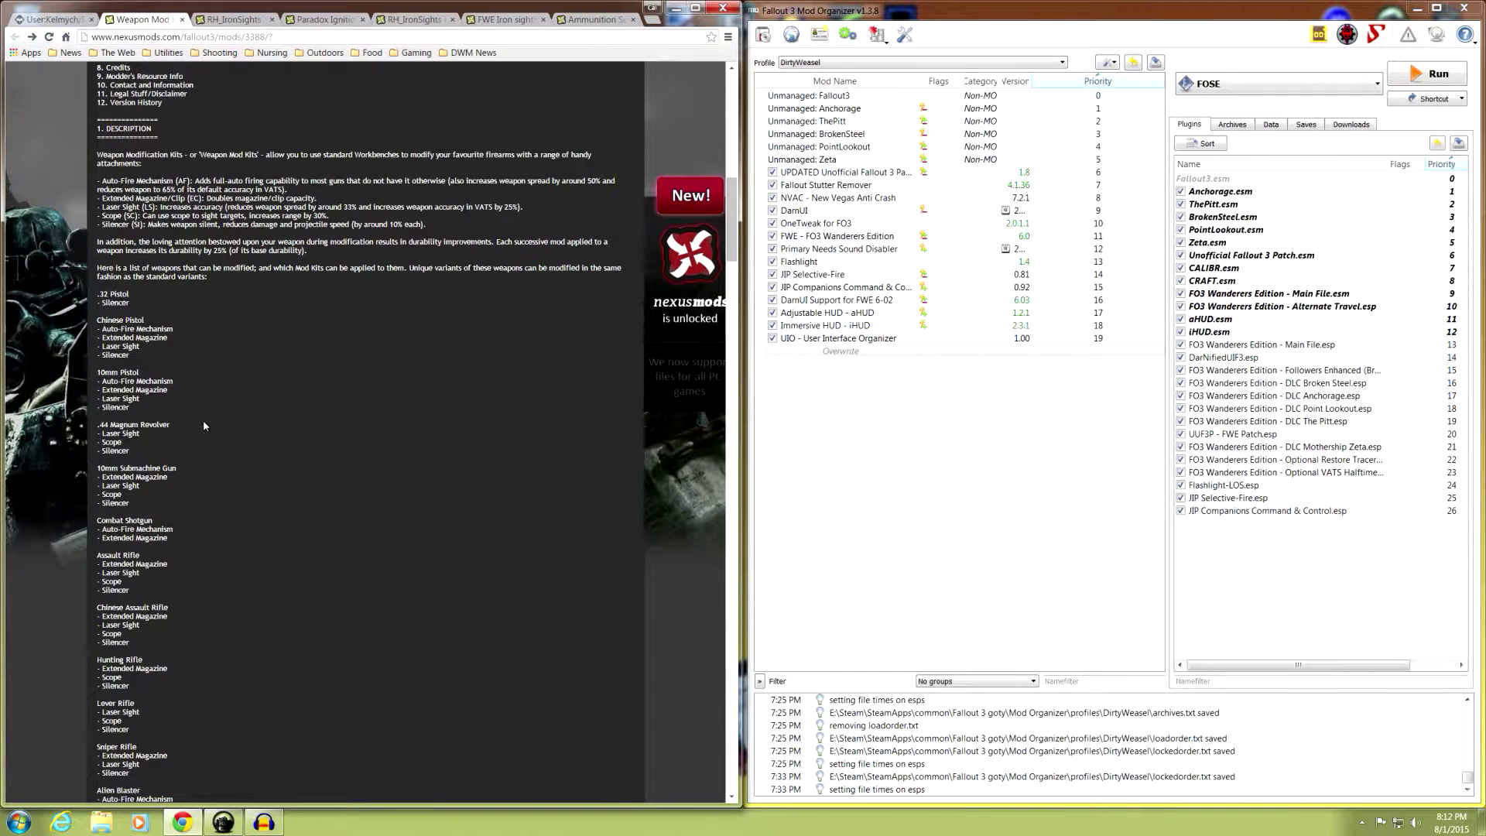
scroll(204, 429, "down", 3)
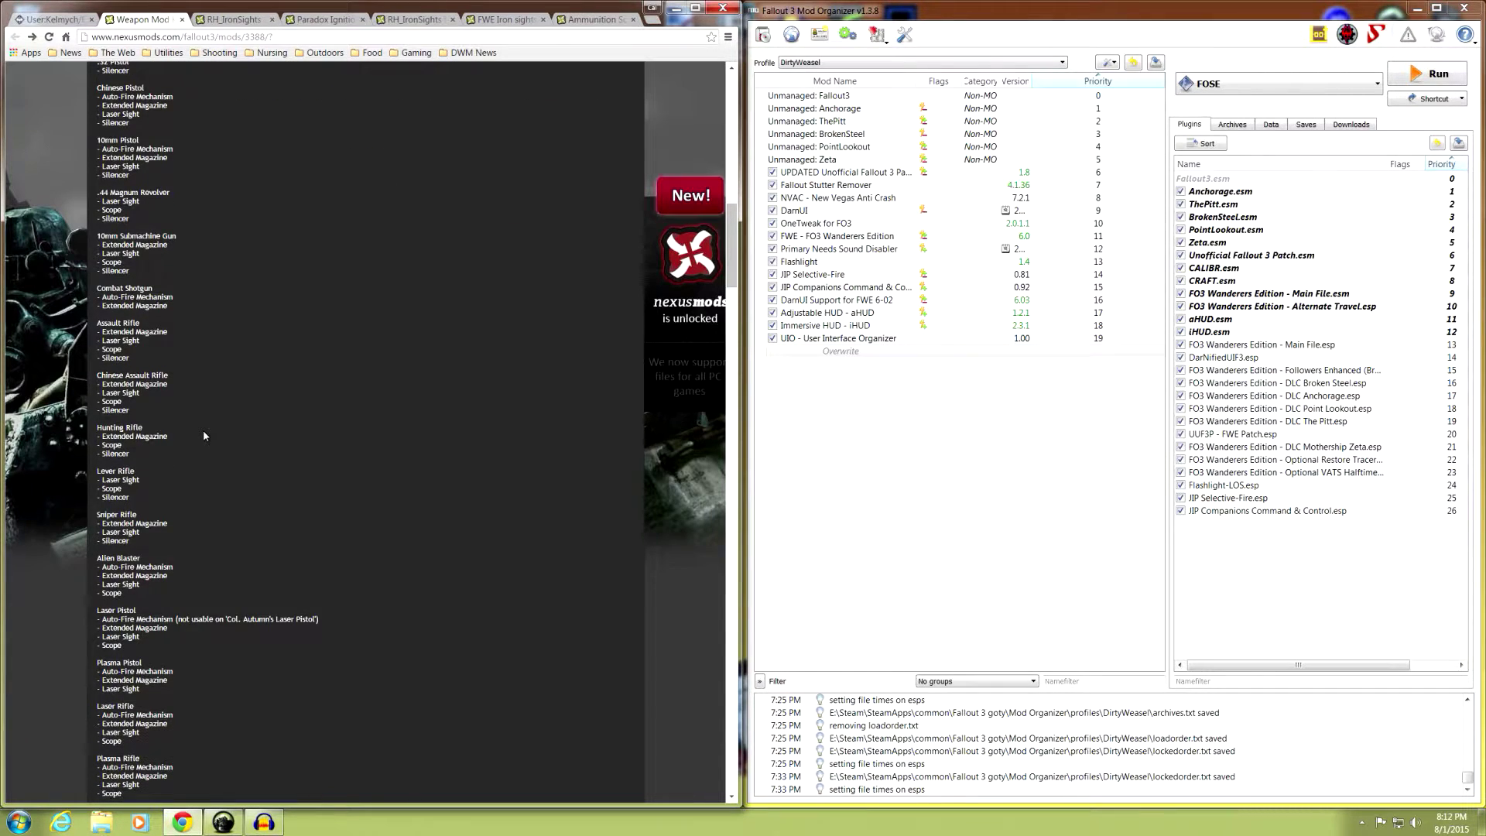
scroll(202, 430, "down", 3)
scroll(203, 429, "up", 2)
scroll(241, 427, "up", 11)
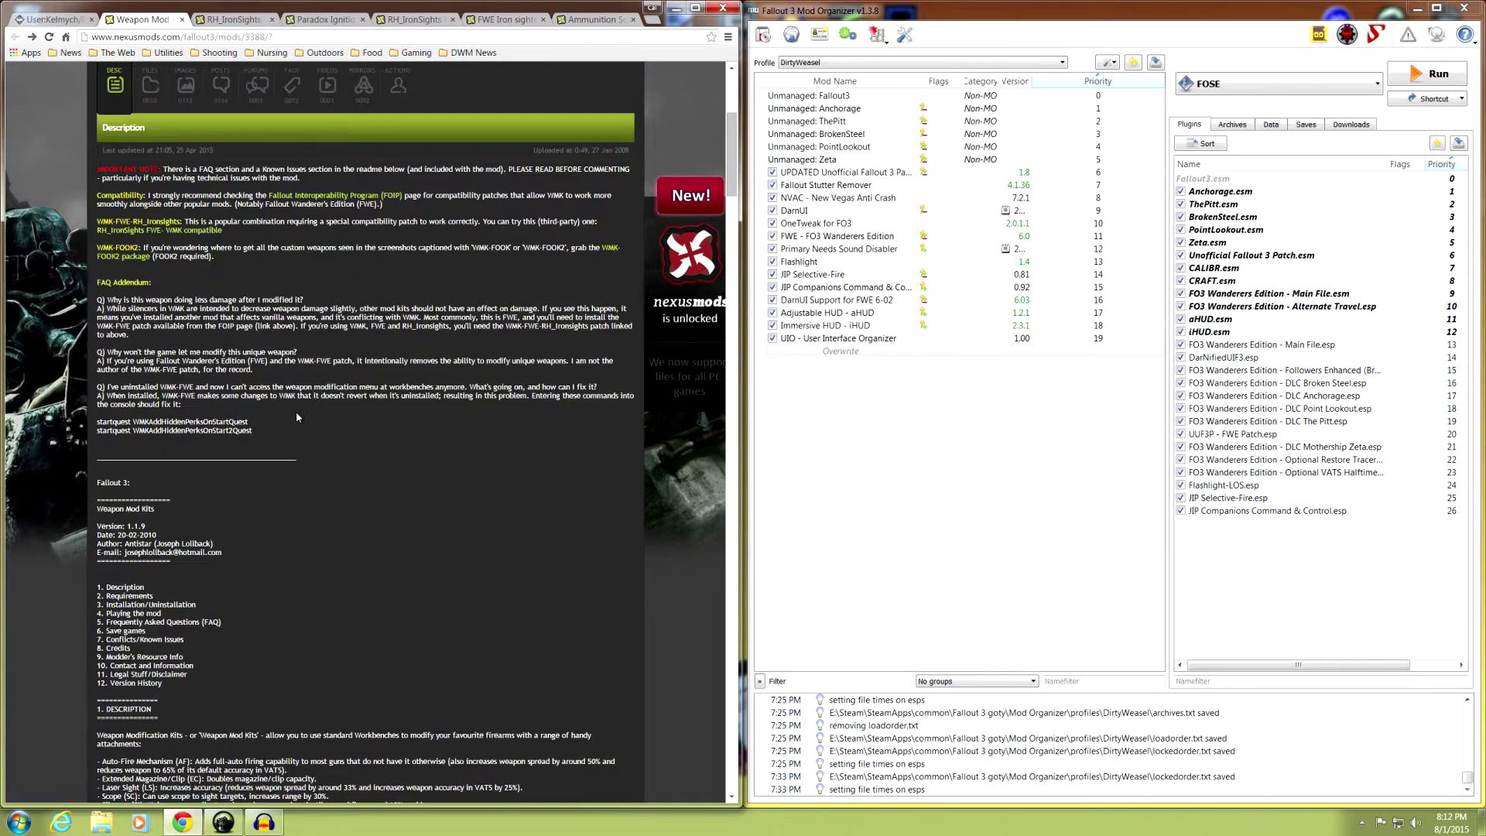
scroll(296, 415, "up", 3)
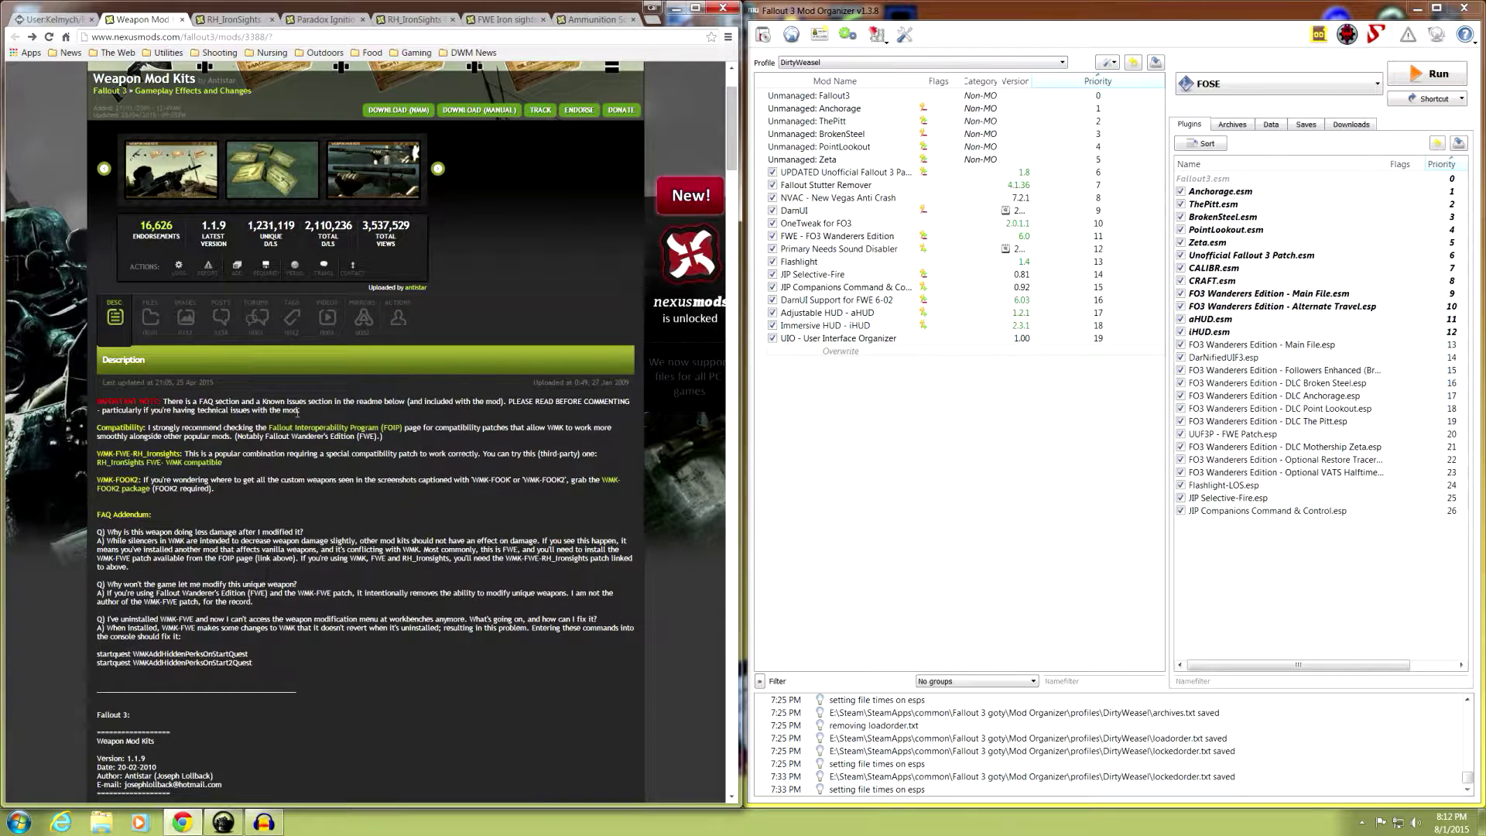
scroll(297, 412, "up", 1)
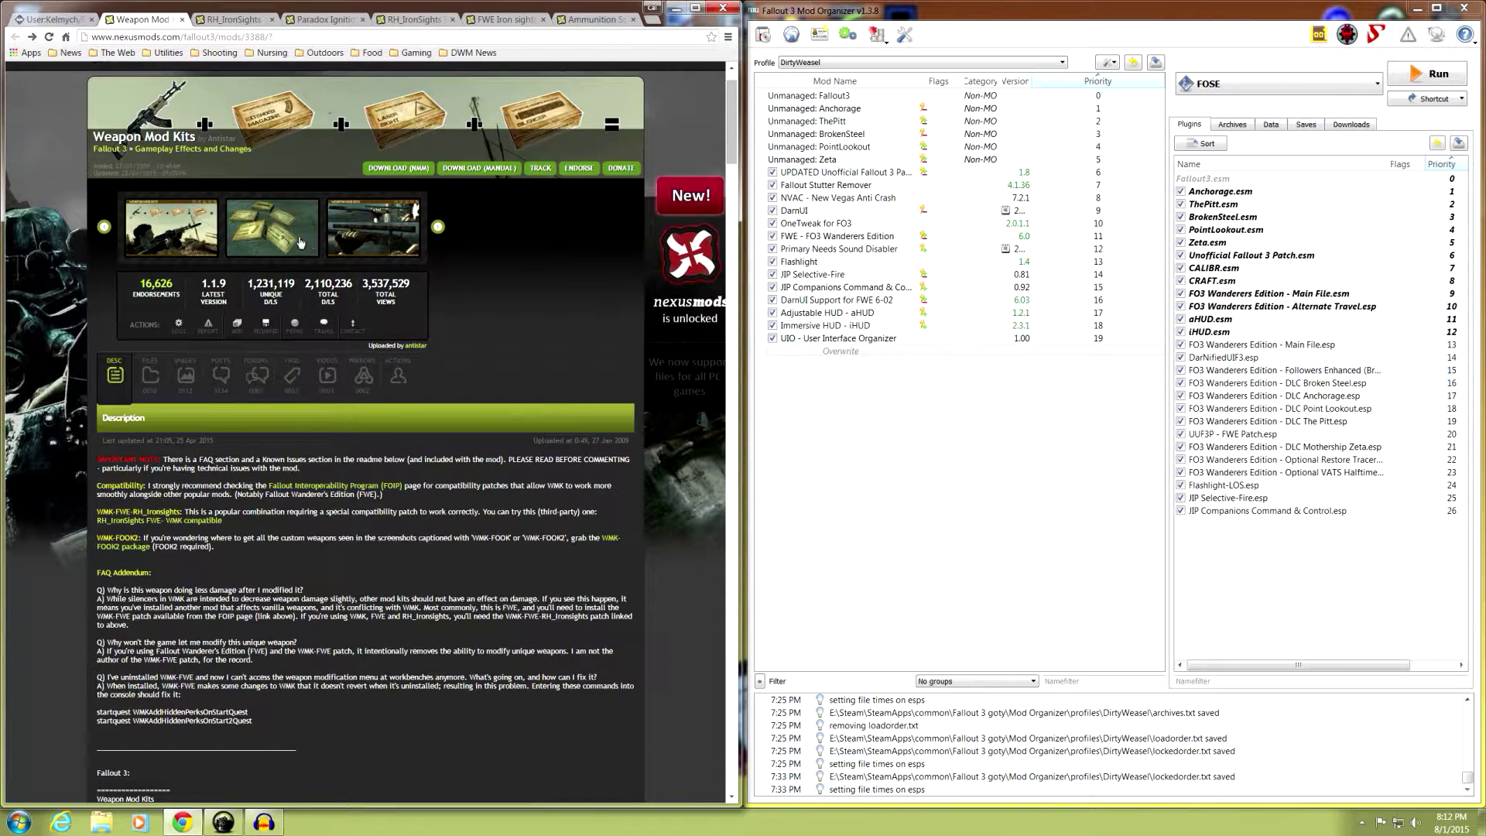
Examine the compatibility notes on the Fallout Interoperability Program and the RH_IronSights FWE-WMK patch.
scroll(279, 449, "down", 2)
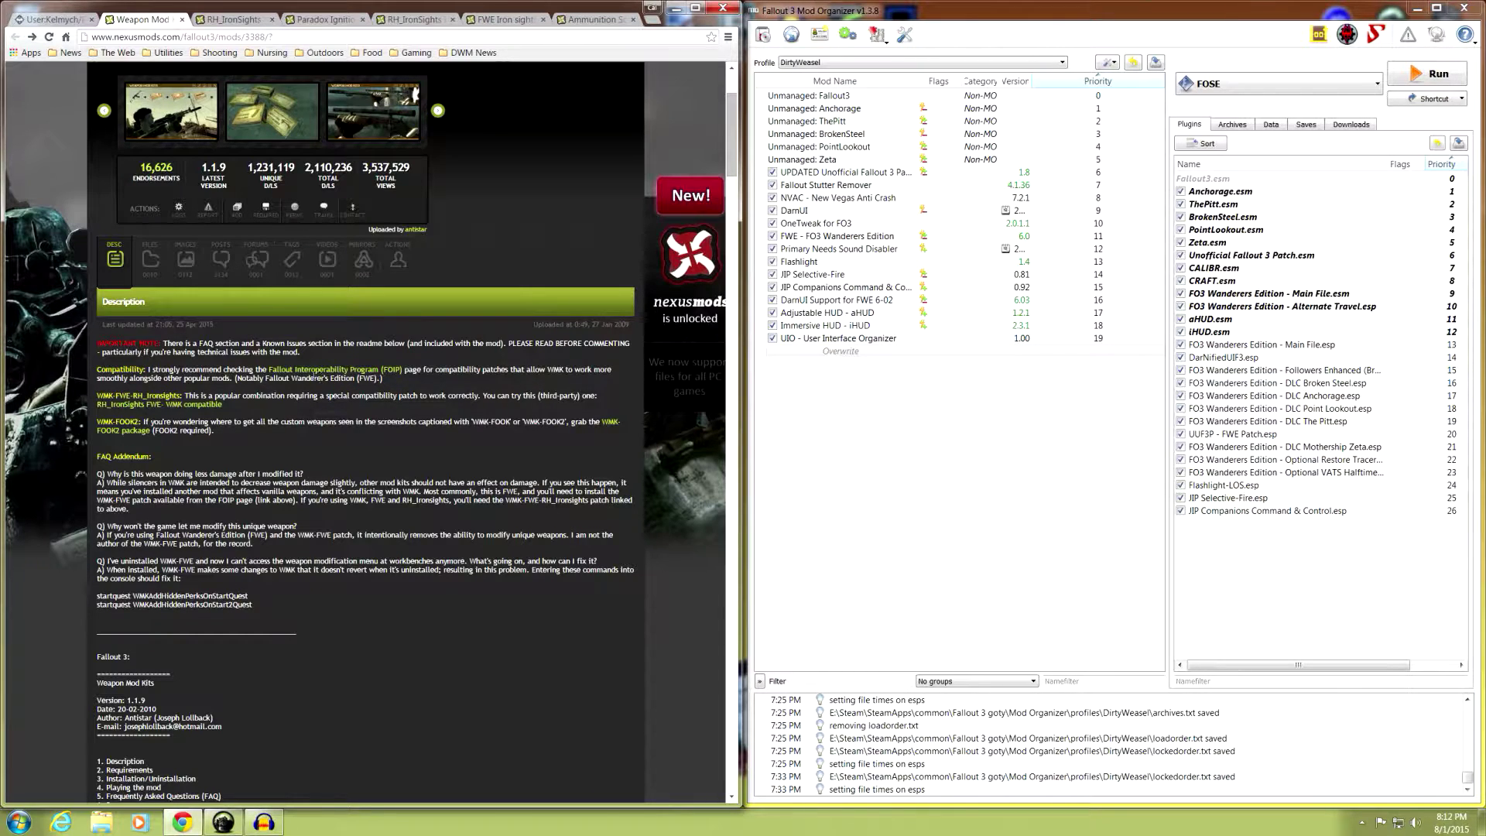
left_click_drag(258, 370, 403, 369)
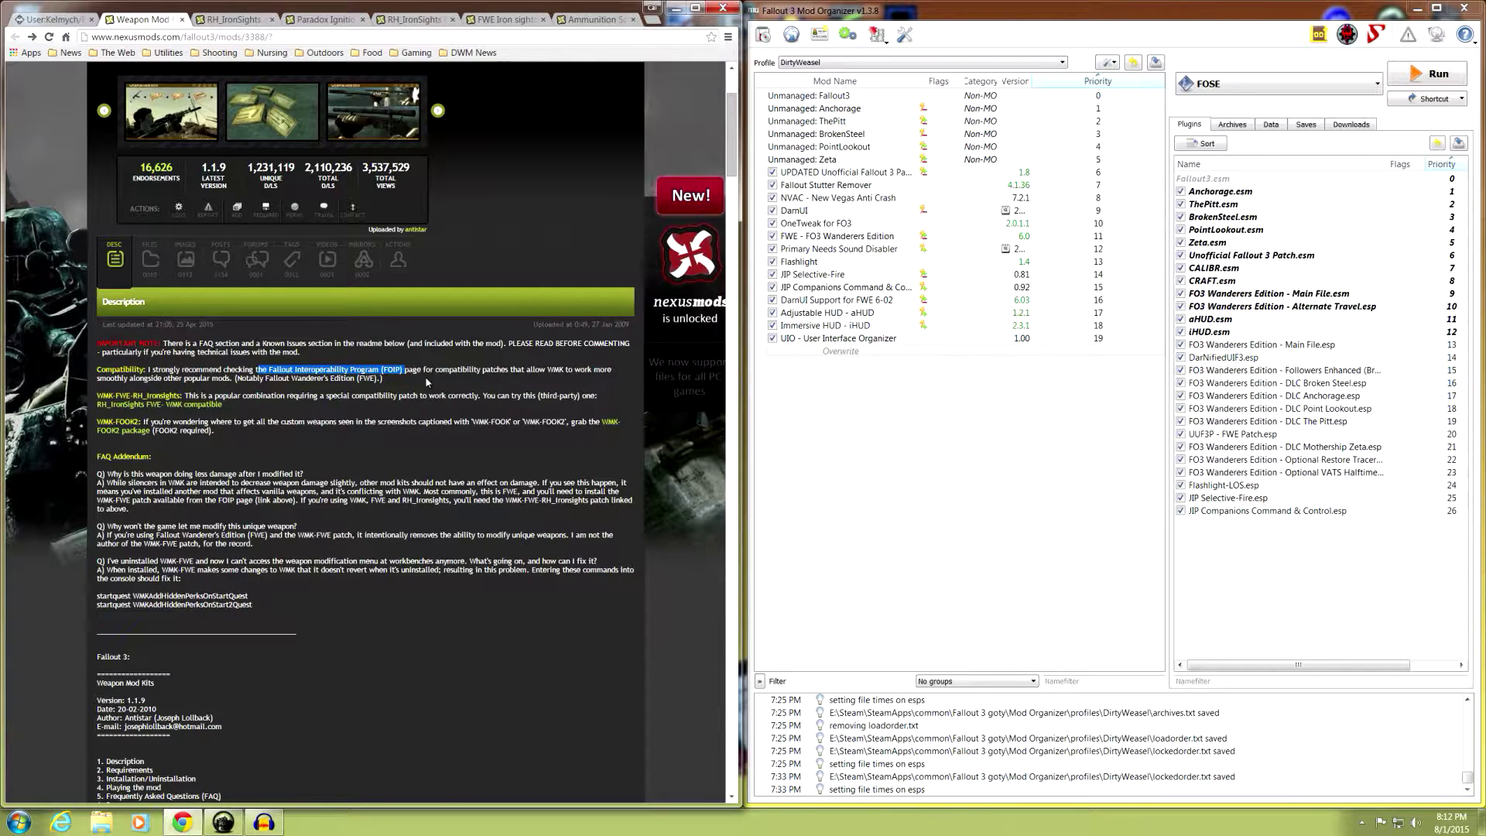
left_click(450, 381)
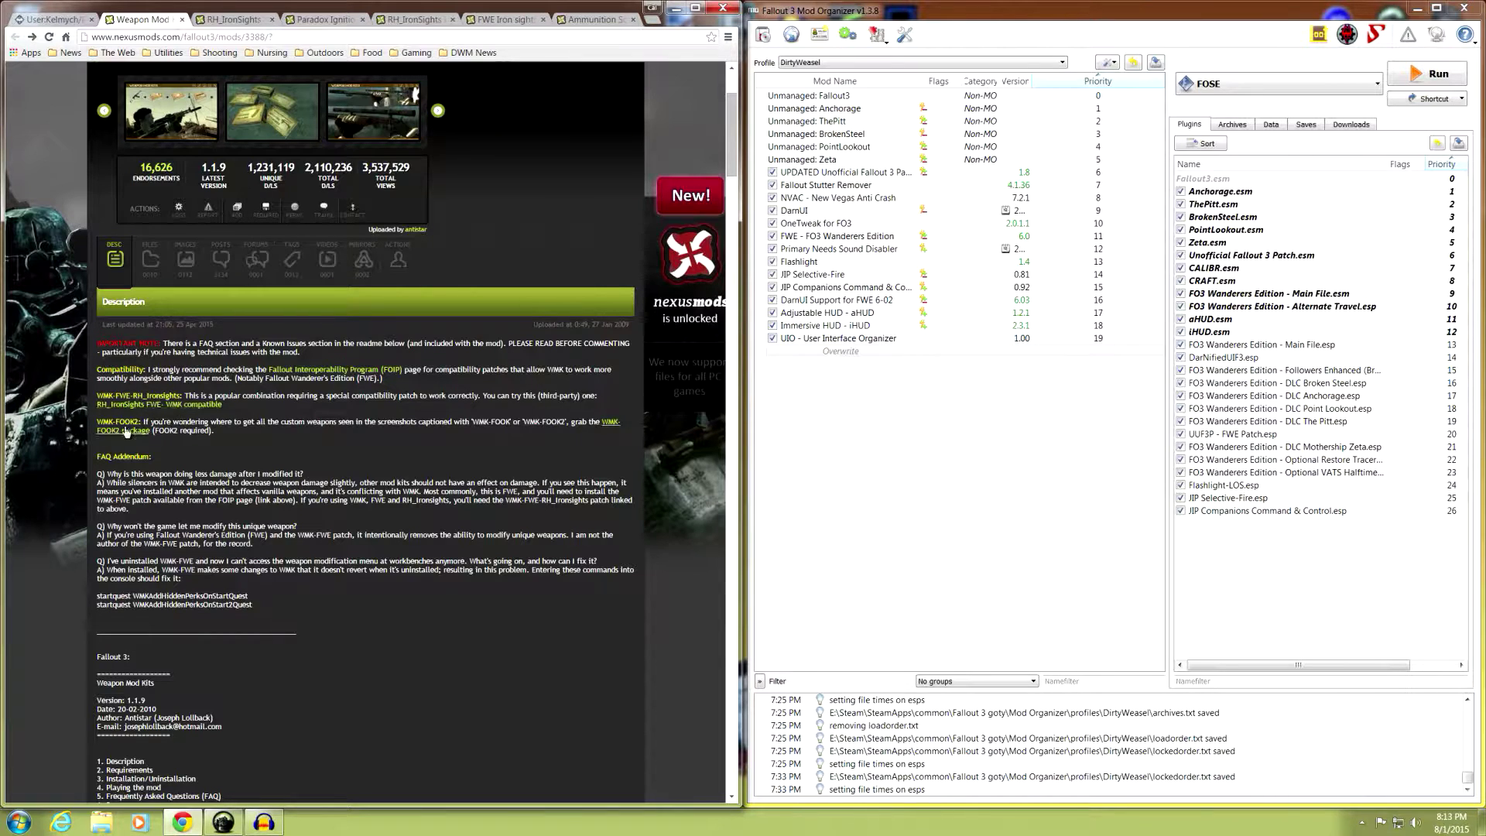
left_click_drag(82, 411, 222, 405)
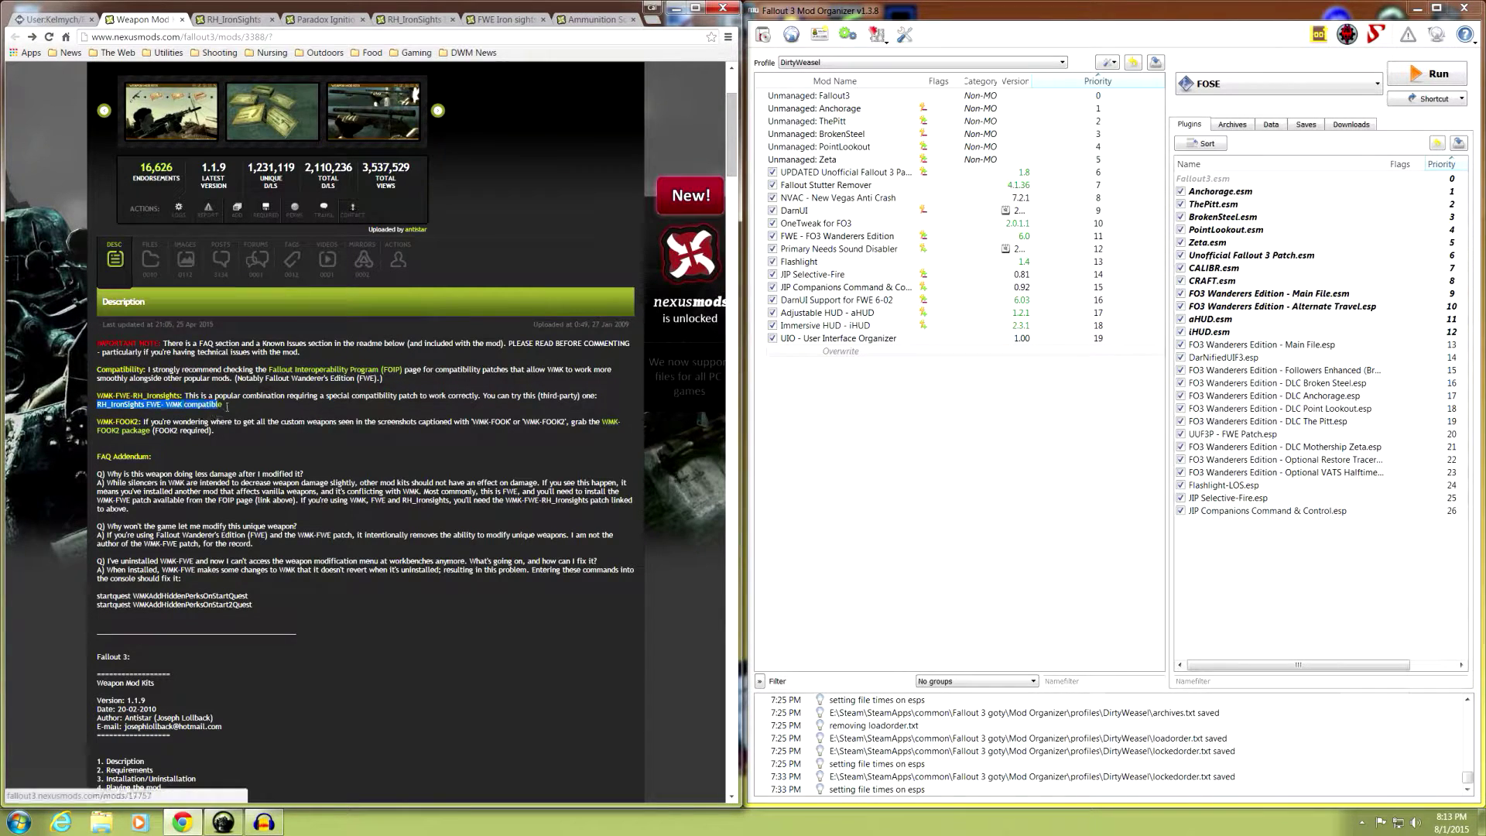
left_click(266, 412)
Open the Weapon Mod Kits file list and Mod Organizer's downloads list, and compare the main file and DLC compatibility patches.
left_click(151, 262)
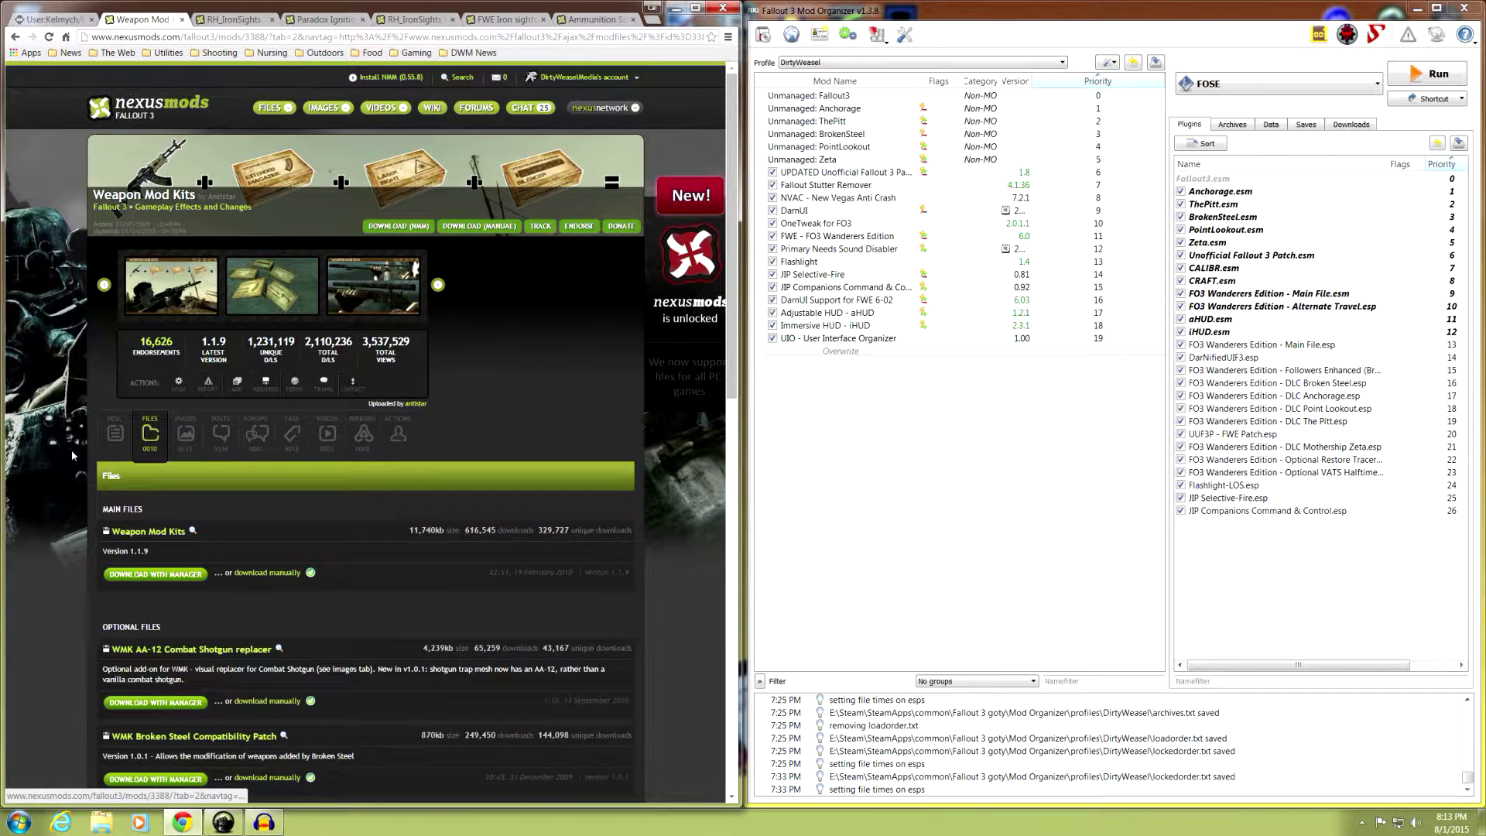
scroll(77, 455, "down", 5)
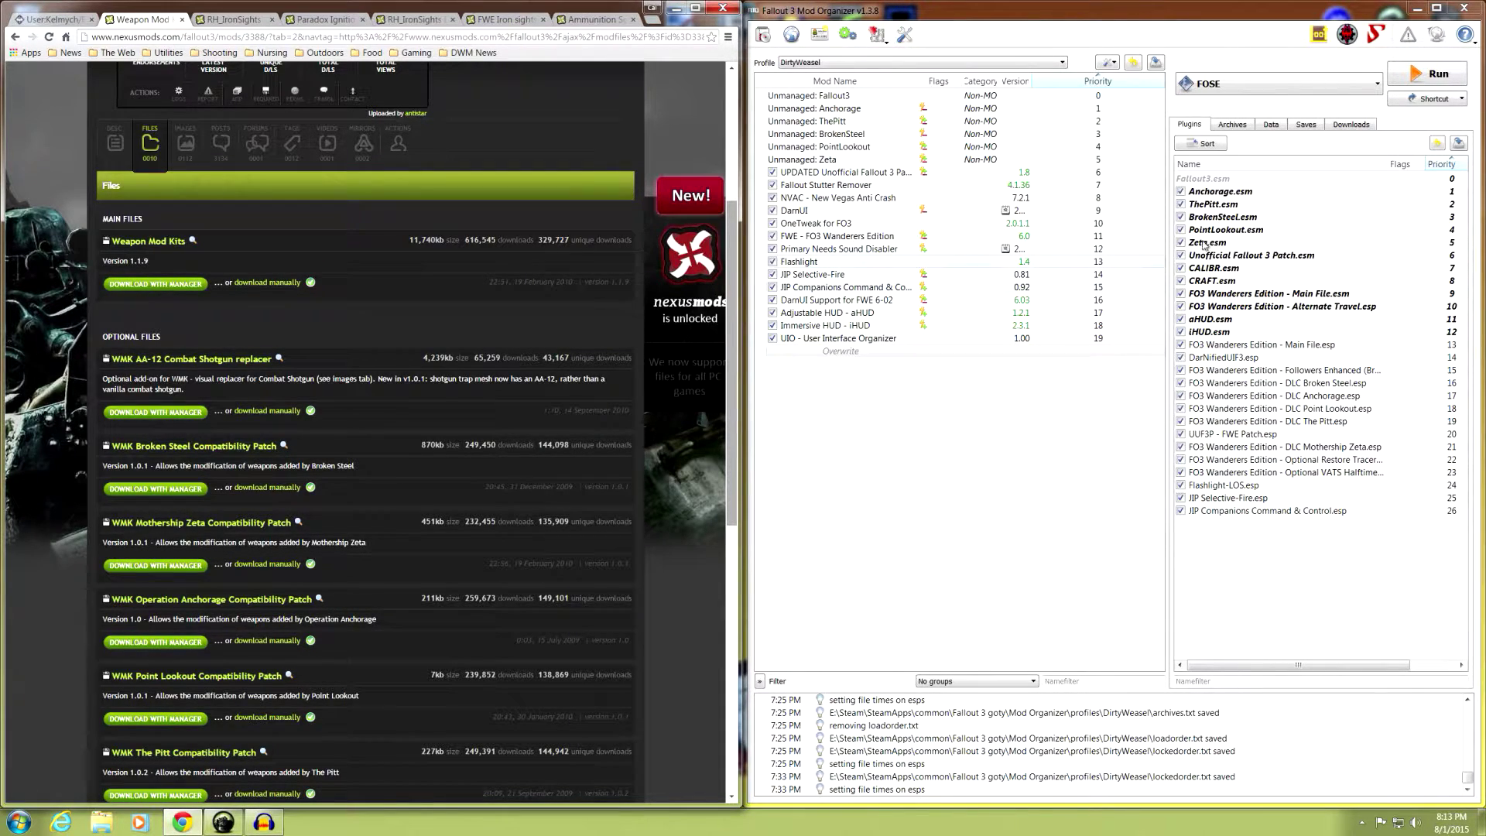
left_click(1351, 123)
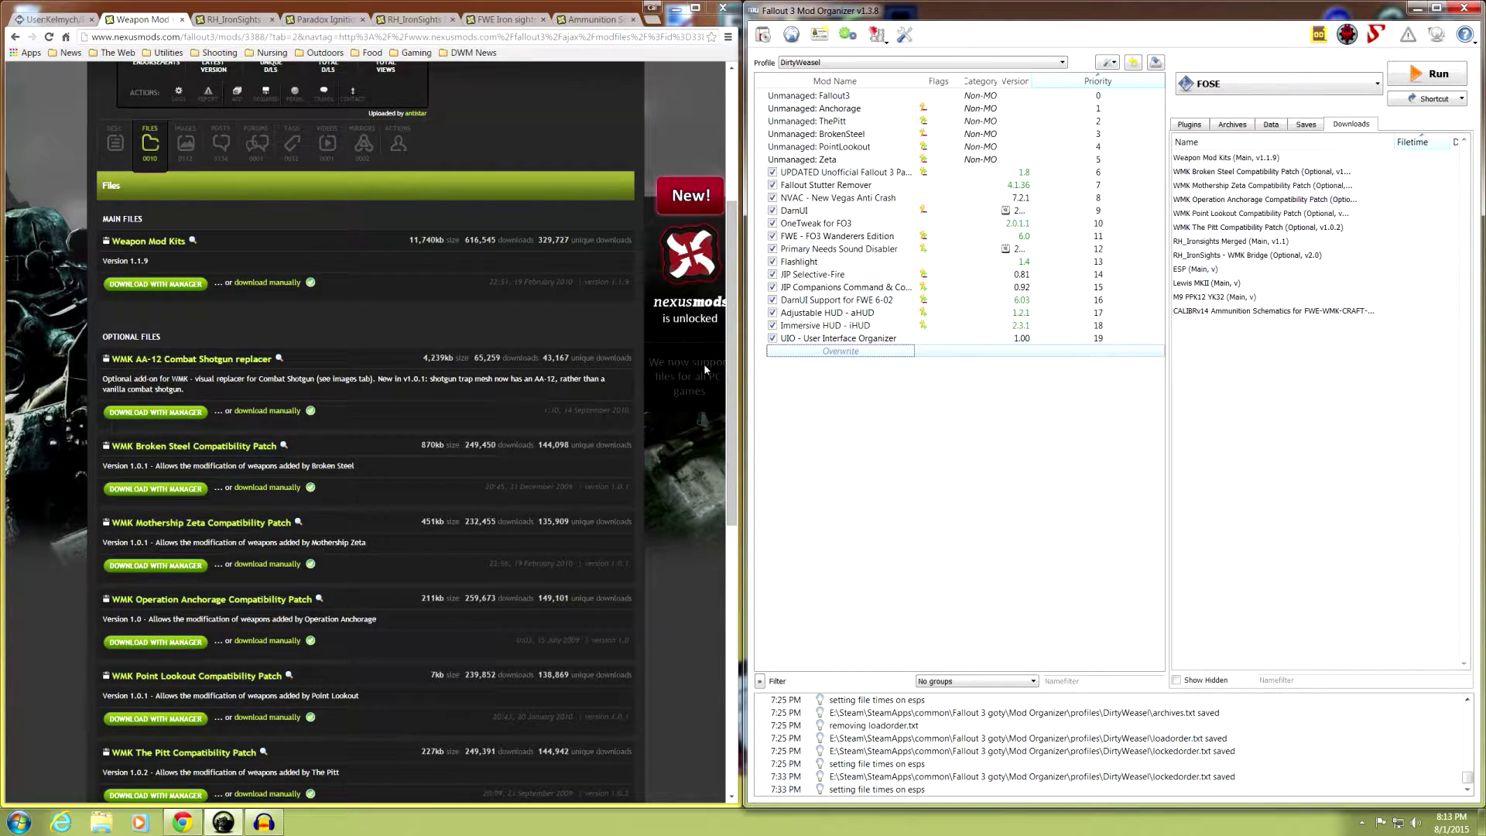
scroll(489, 474, "down", 2)
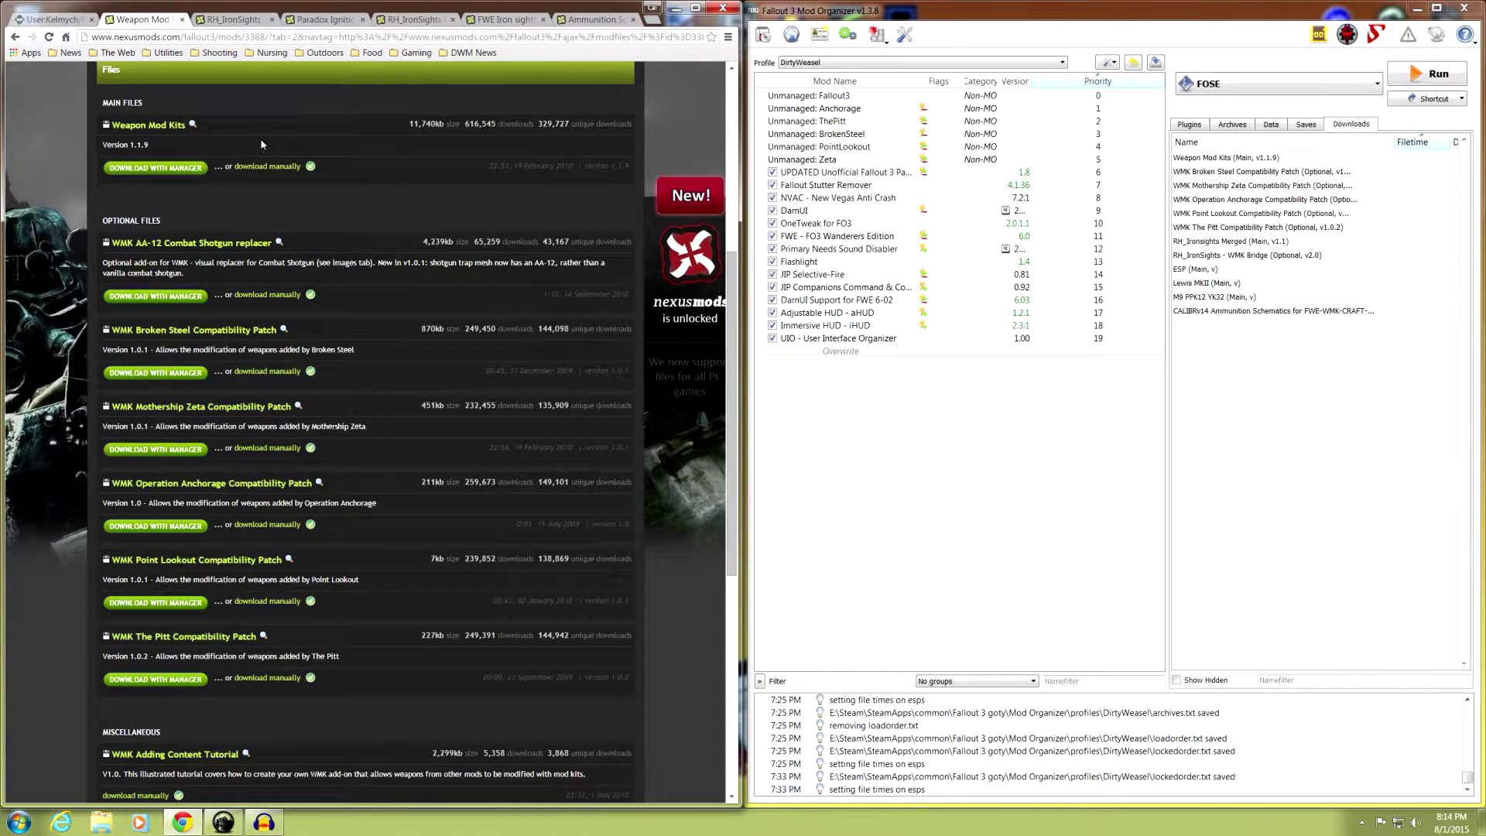
Minimize the browser, manually install the Weapon Mod Kits main file with all its content, and enable the mod.
left_click(674, 8)
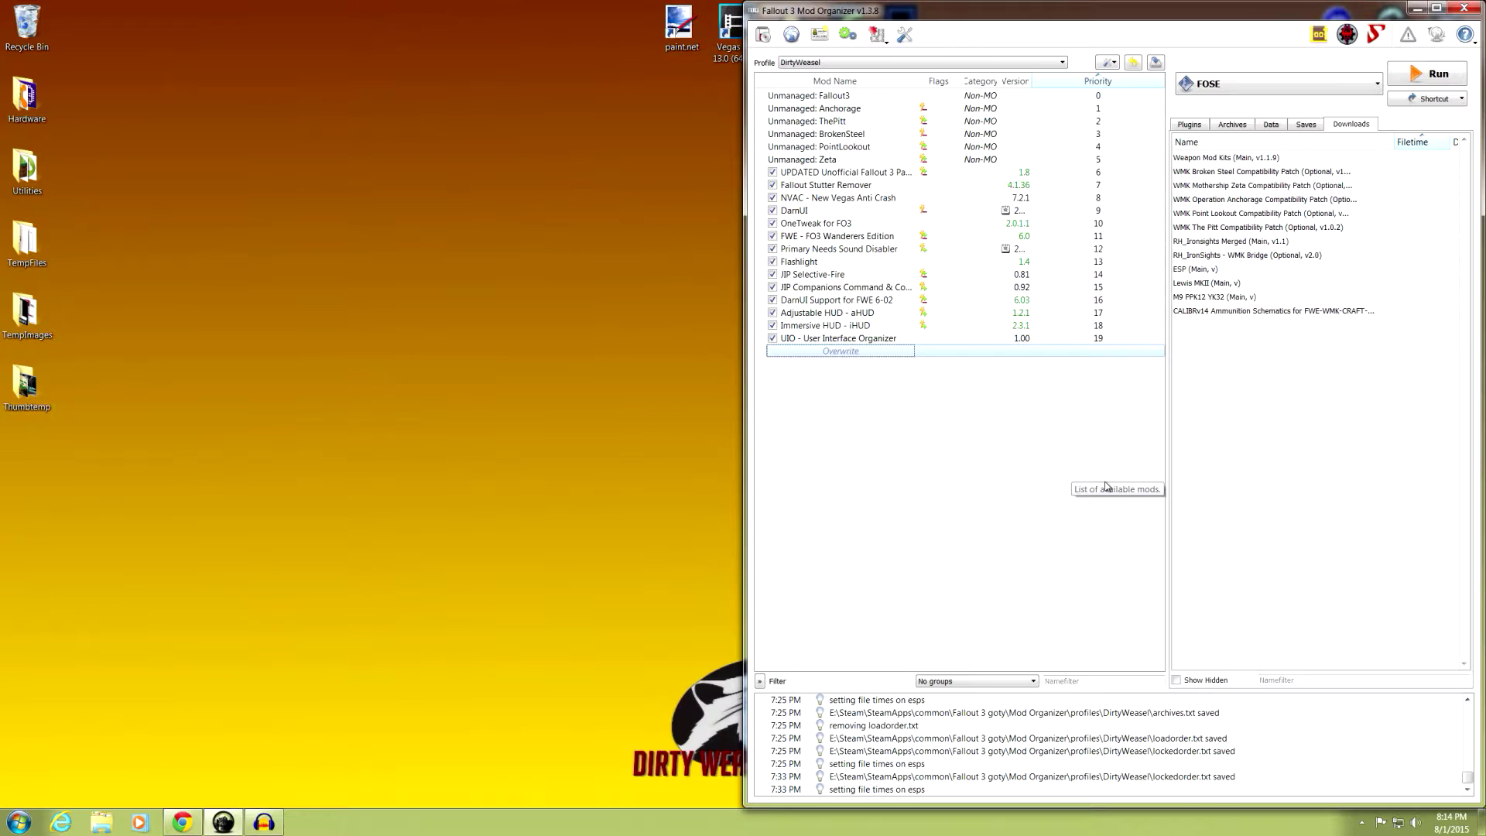
double_click(1227, 158)
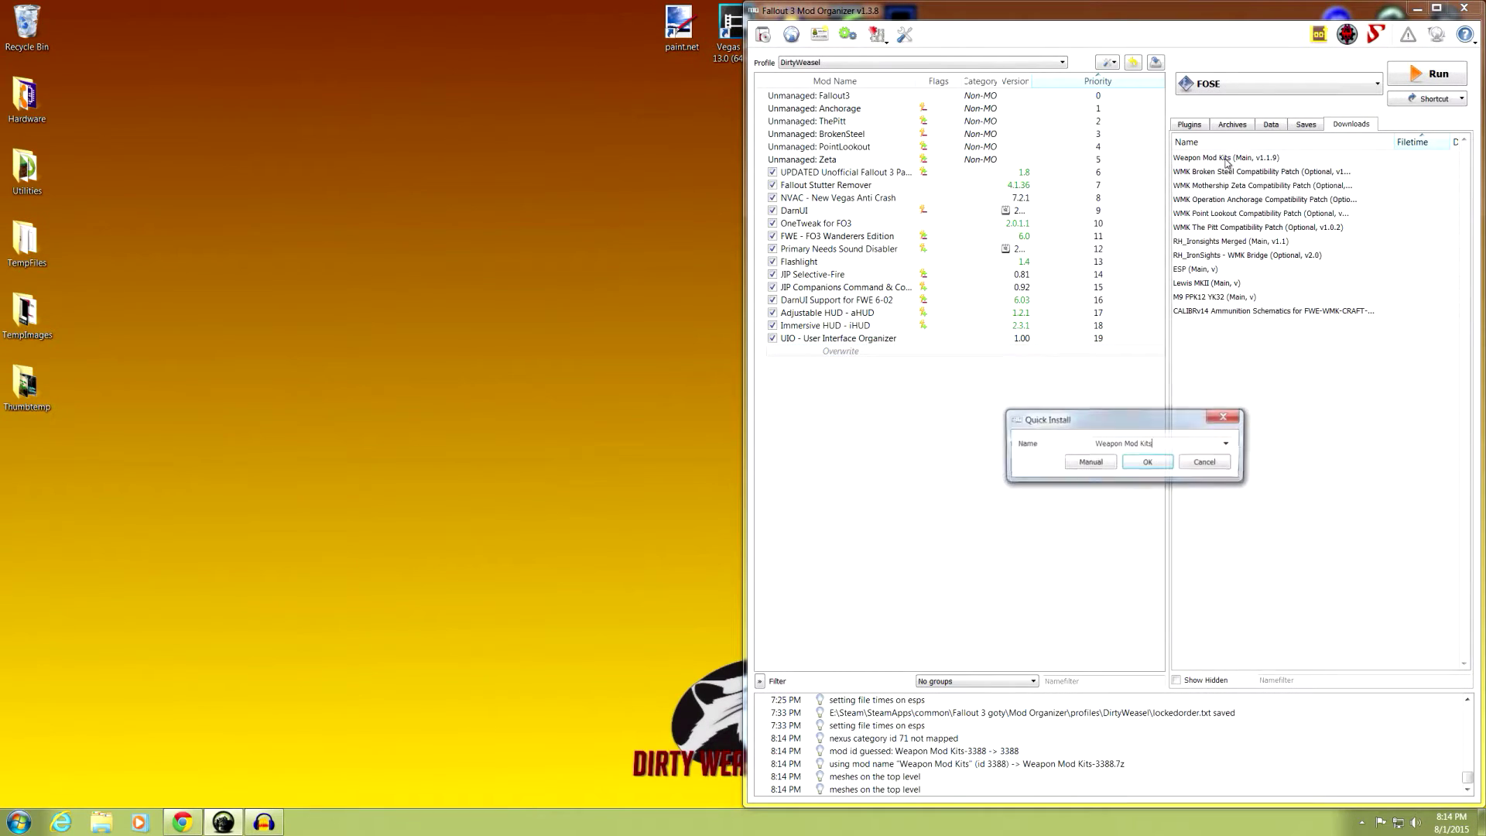
left_click(1090, 462)
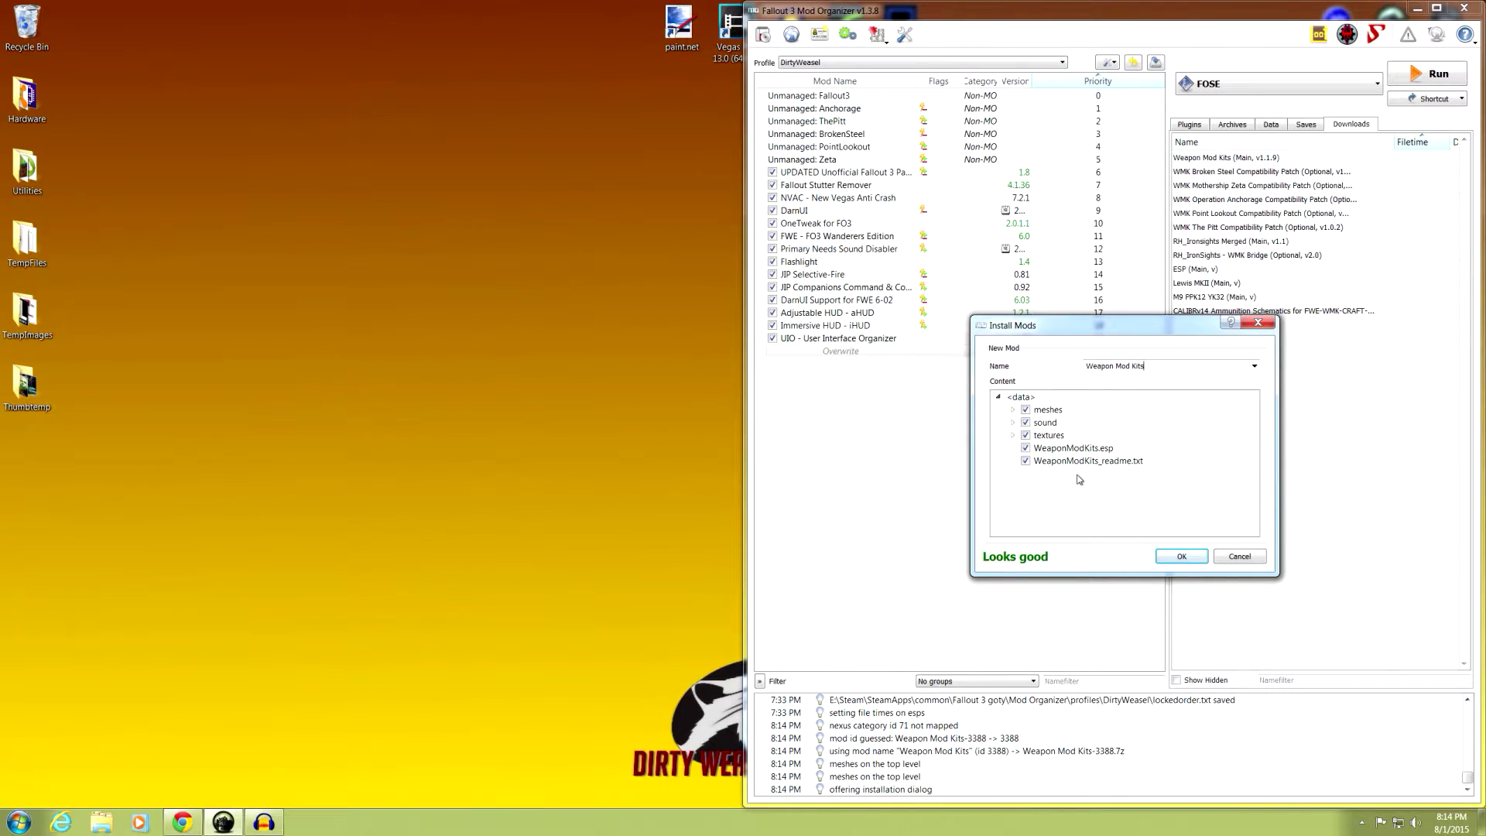
left_click(1180, 556)
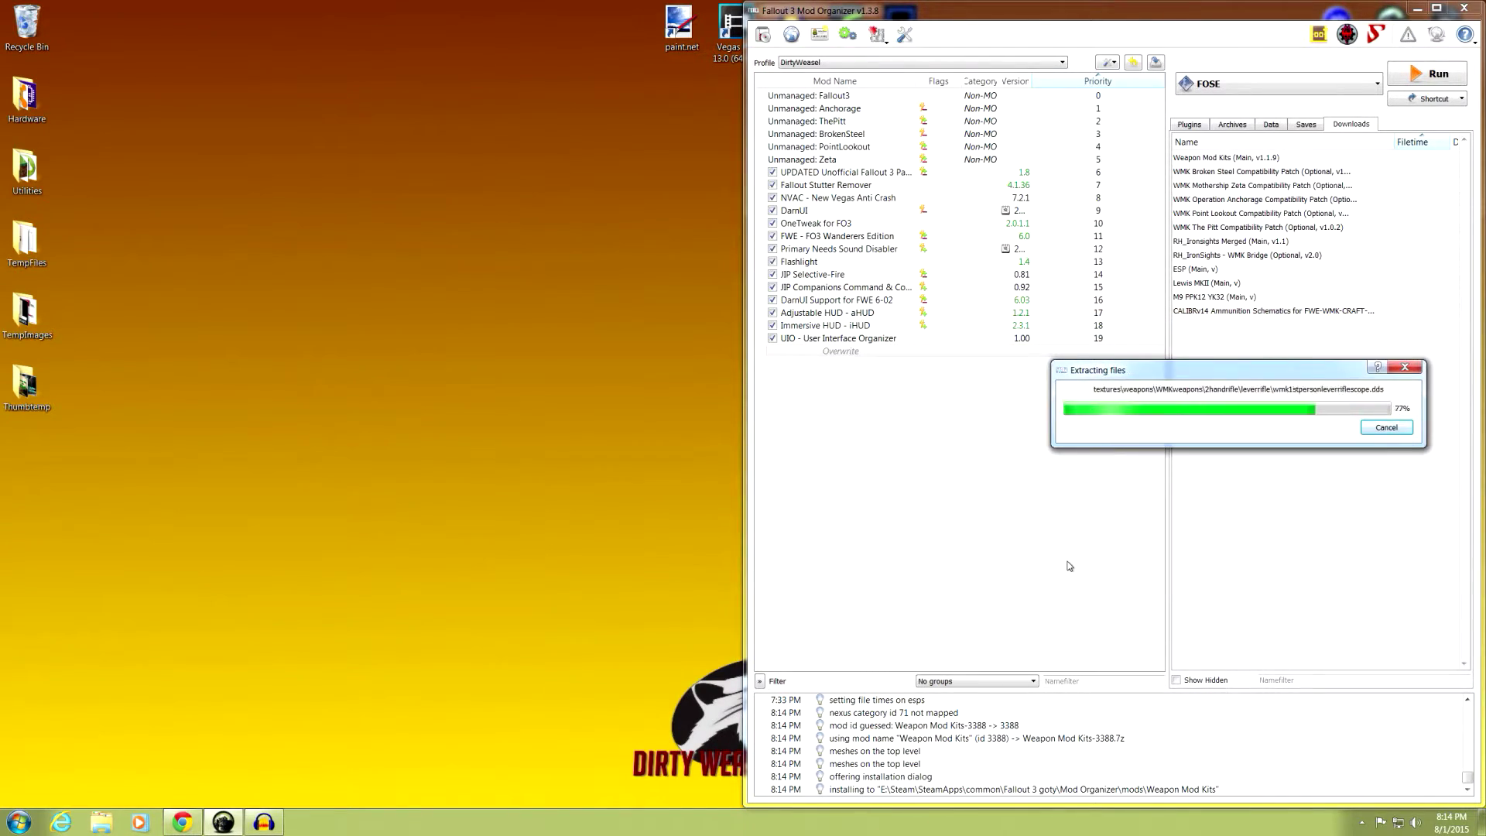
left_click(772, 351)
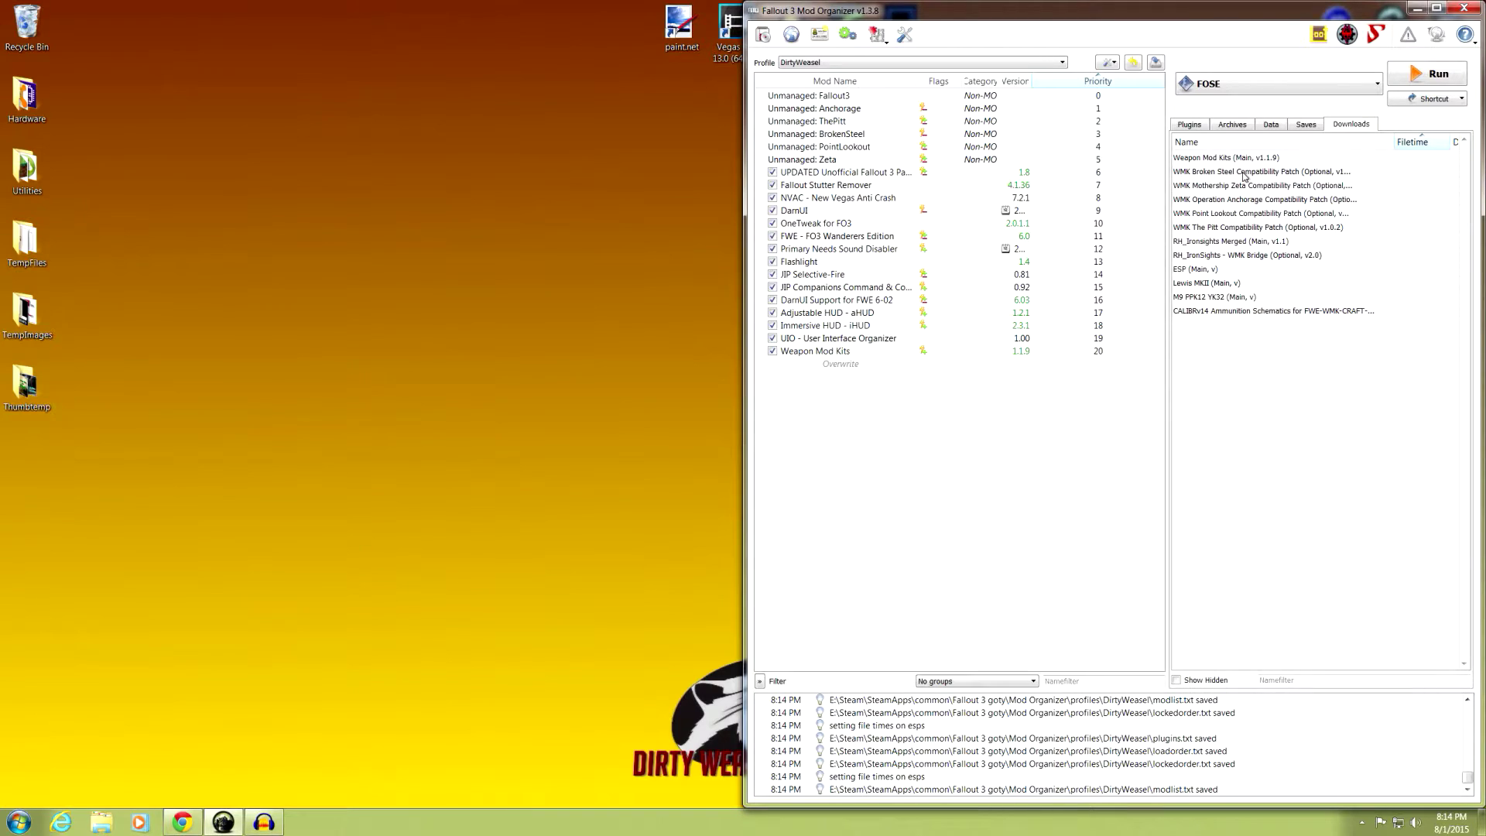
Manually install the WMK Broken Steel Compatibility Patch with all its content, merging it into the existing Weapon Mod Kits mod.
mouse_move(1243, 178)
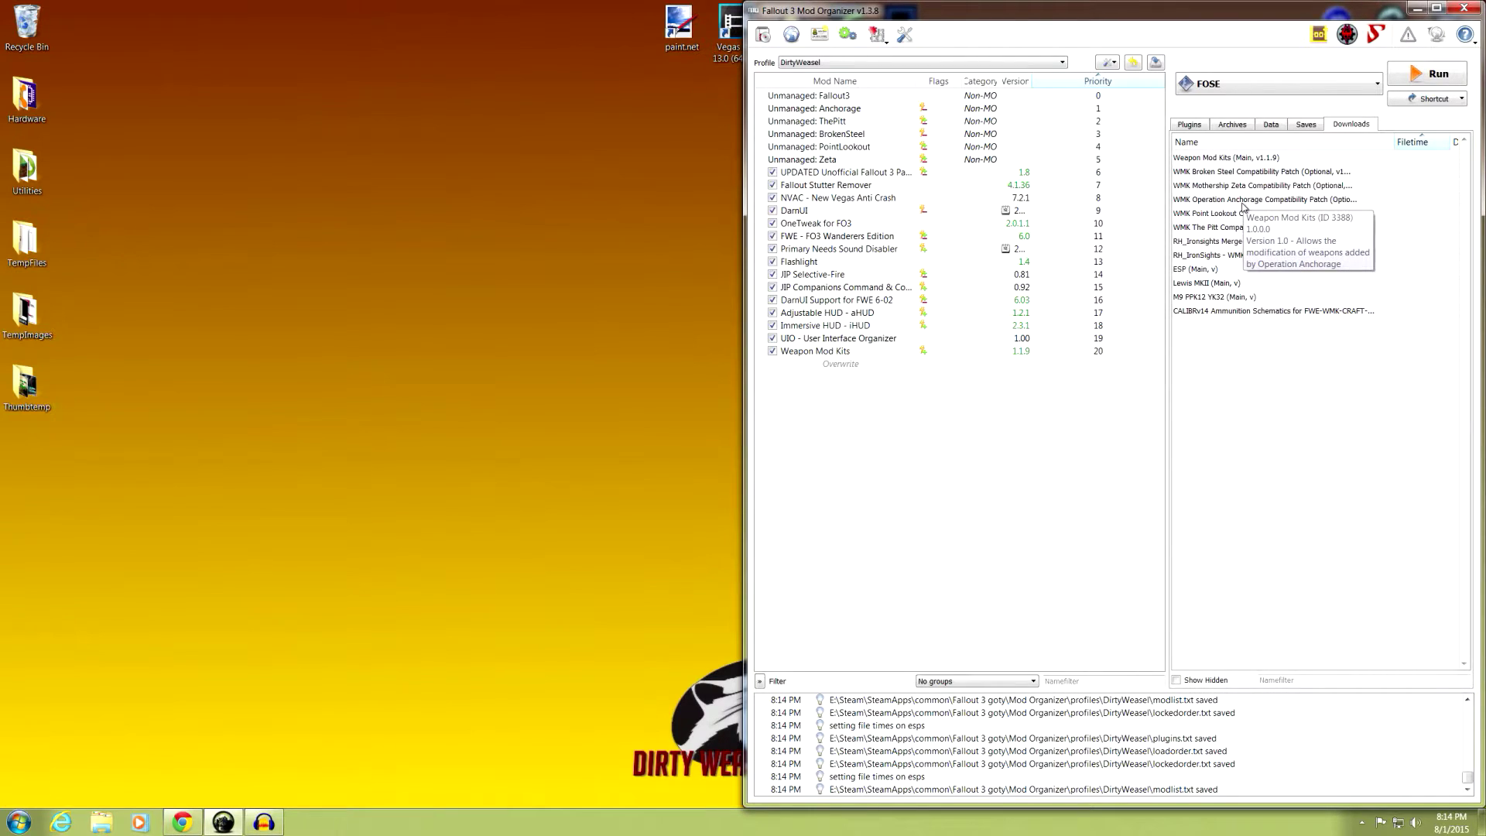
double_click(1243, 171)
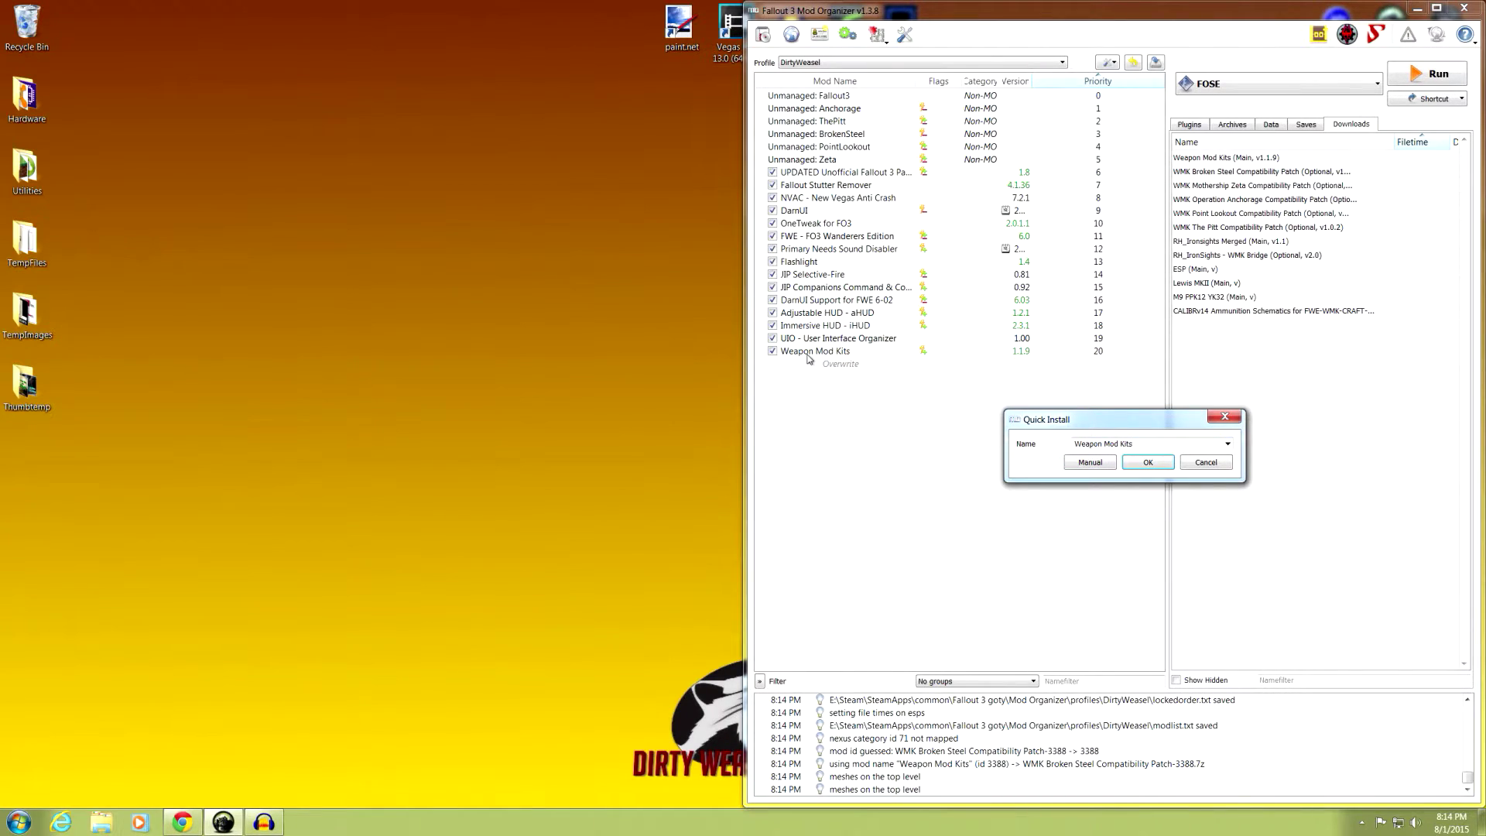
left_click(1081, 464)
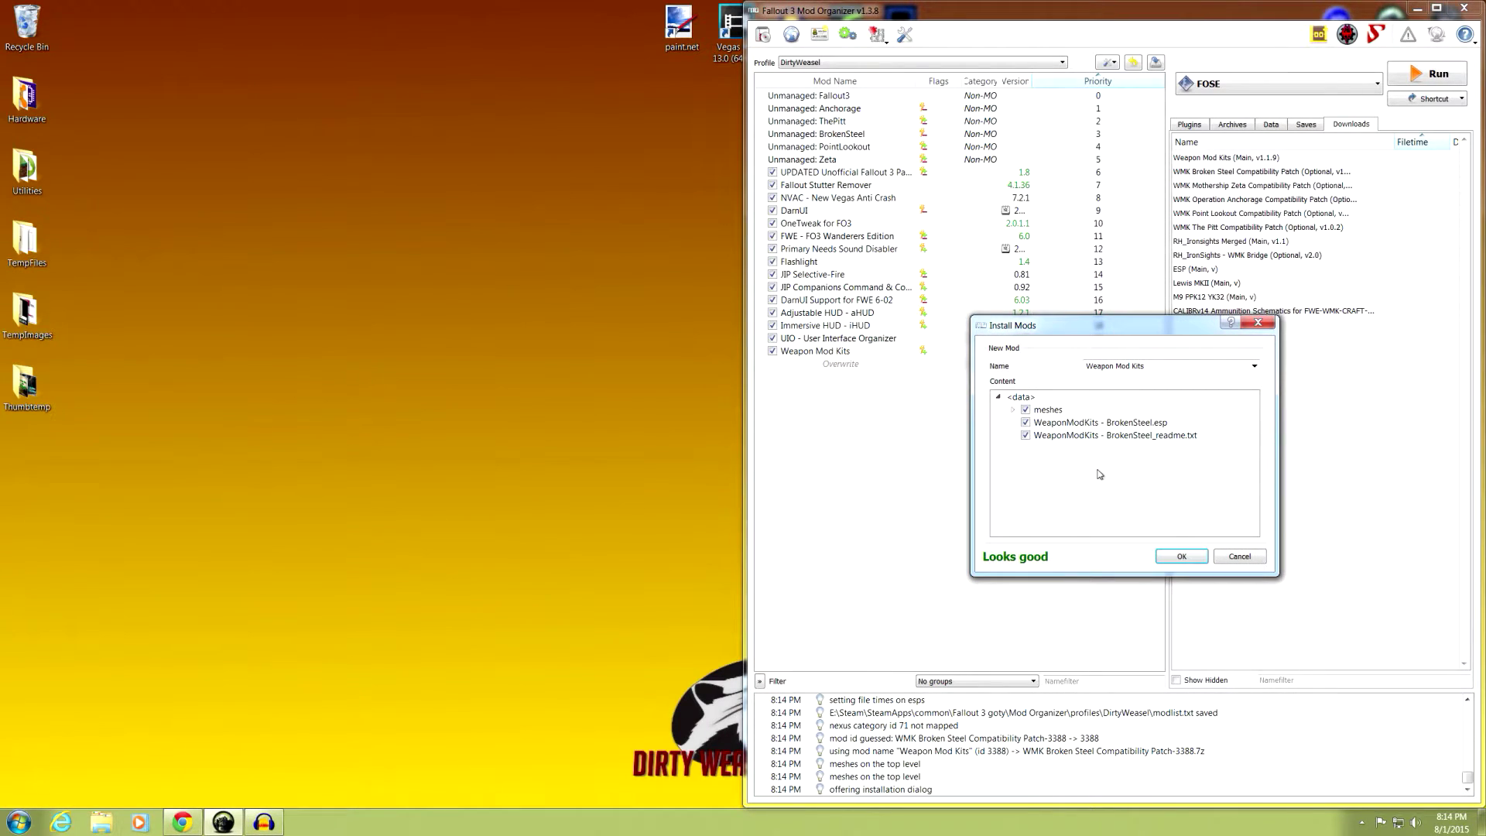
left_click(1165, 556)
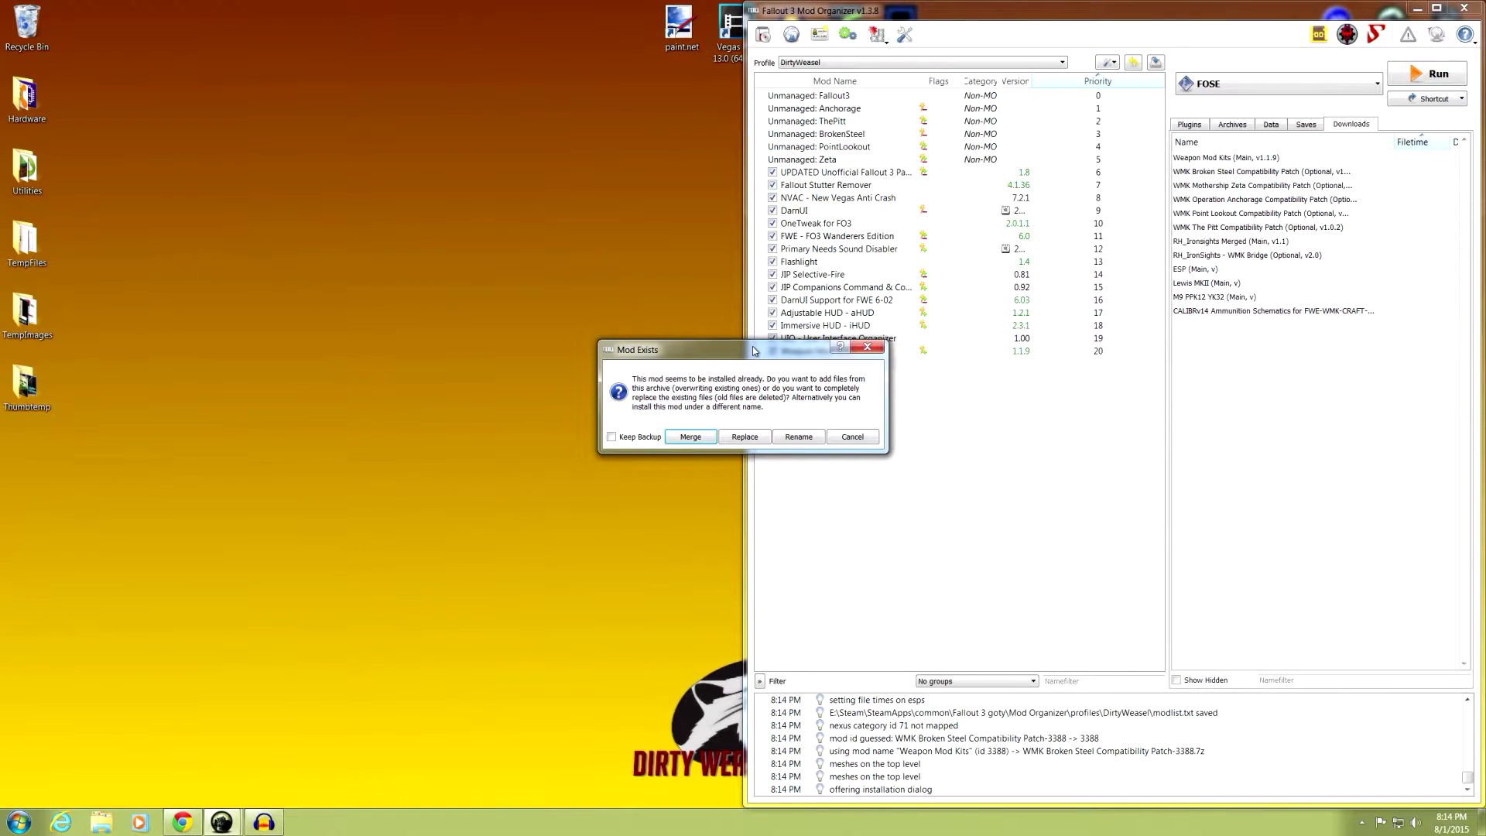
left_click_drag(756, 352, 1026, 431)
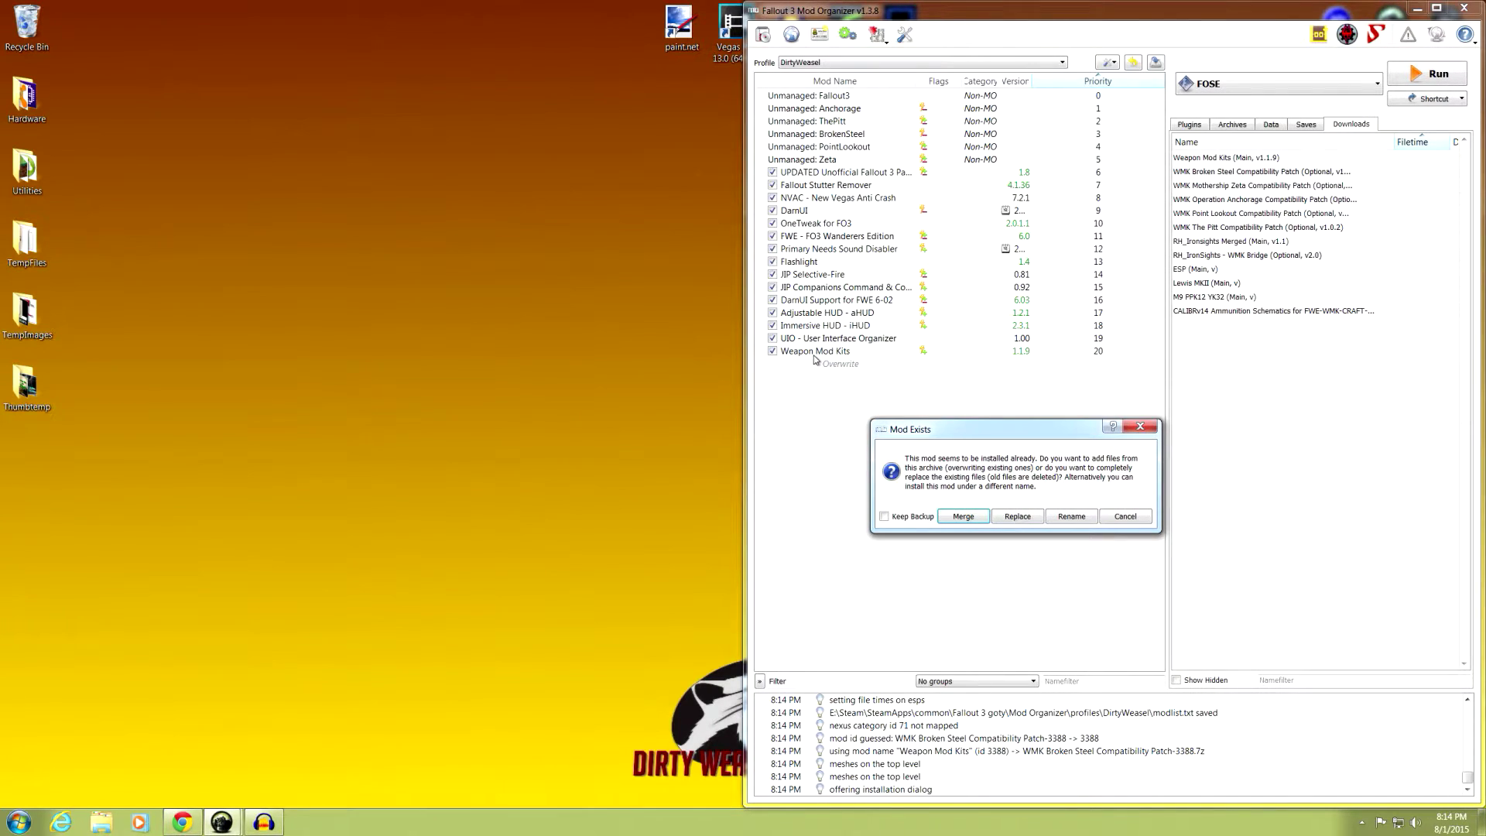
left_click(963, 516)
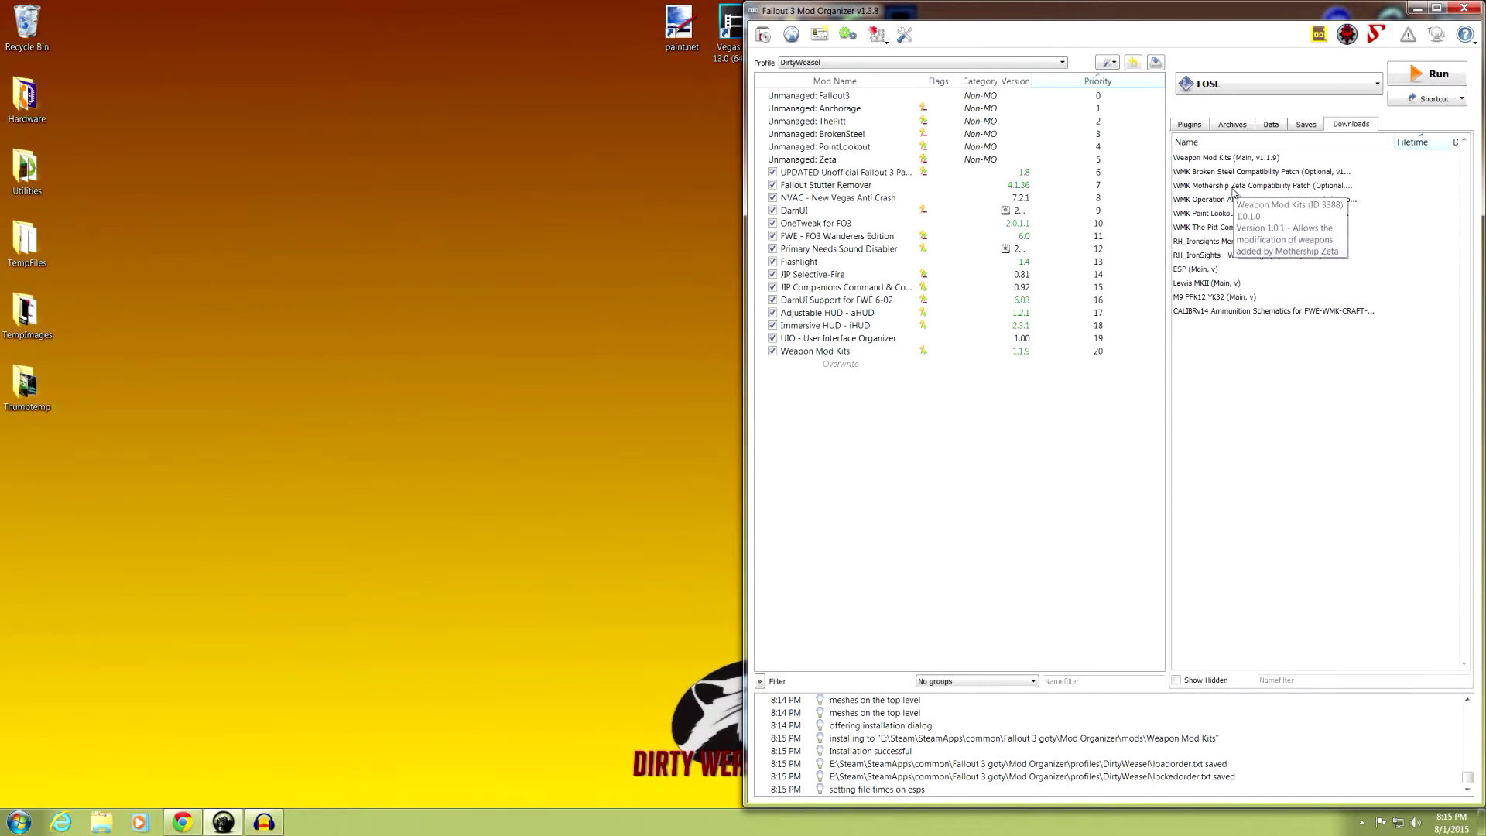
Manually install the WMK Mothership Zeta Compatibility Patch, merging it into Weapon Mod Kits, and resize the downloads columns to show the Done status.
double_click(1233, 192)
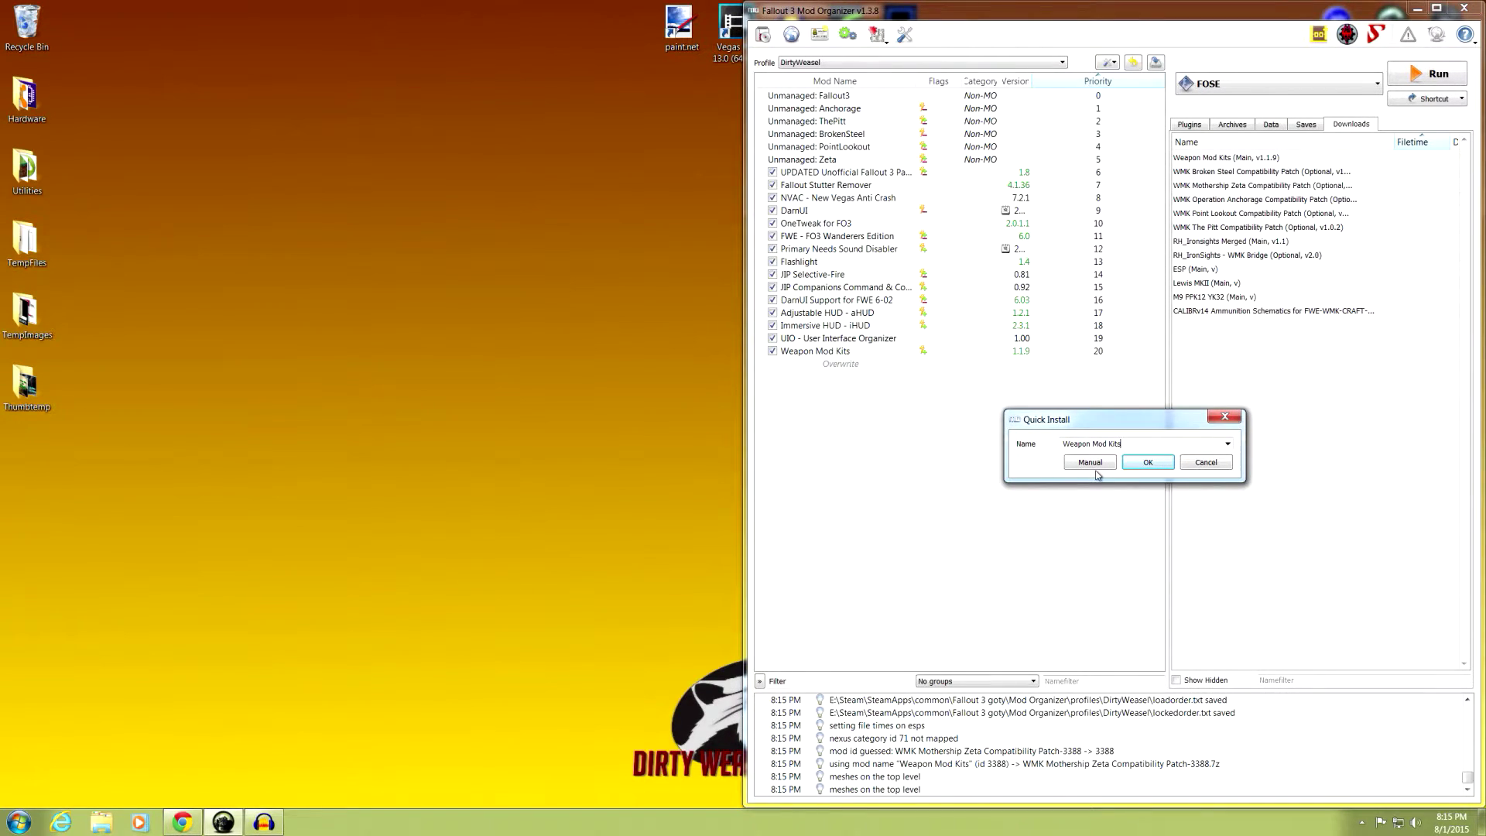
left_click(1092, 463)
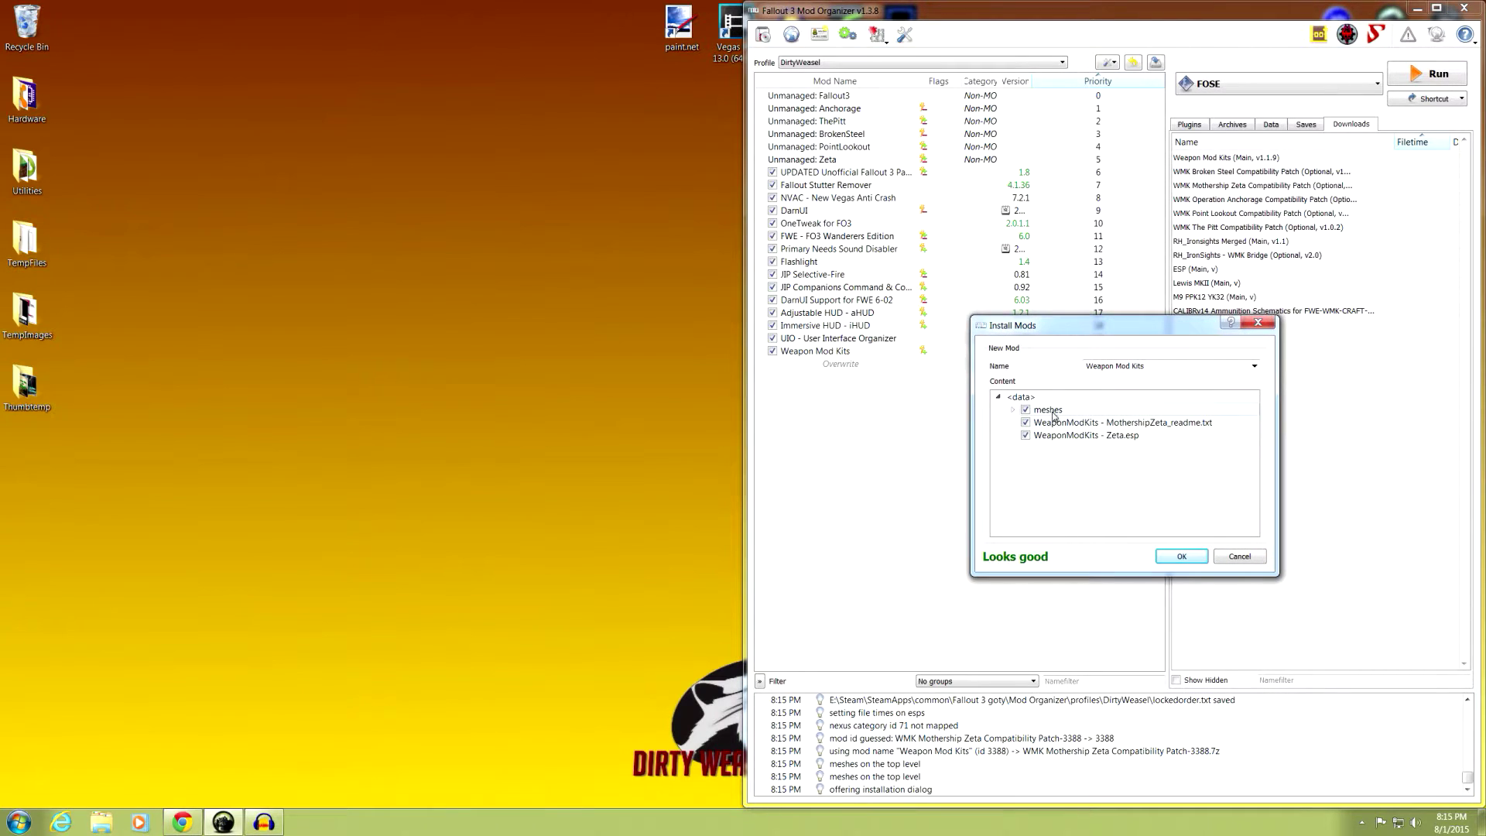
left_click(1181, 556)
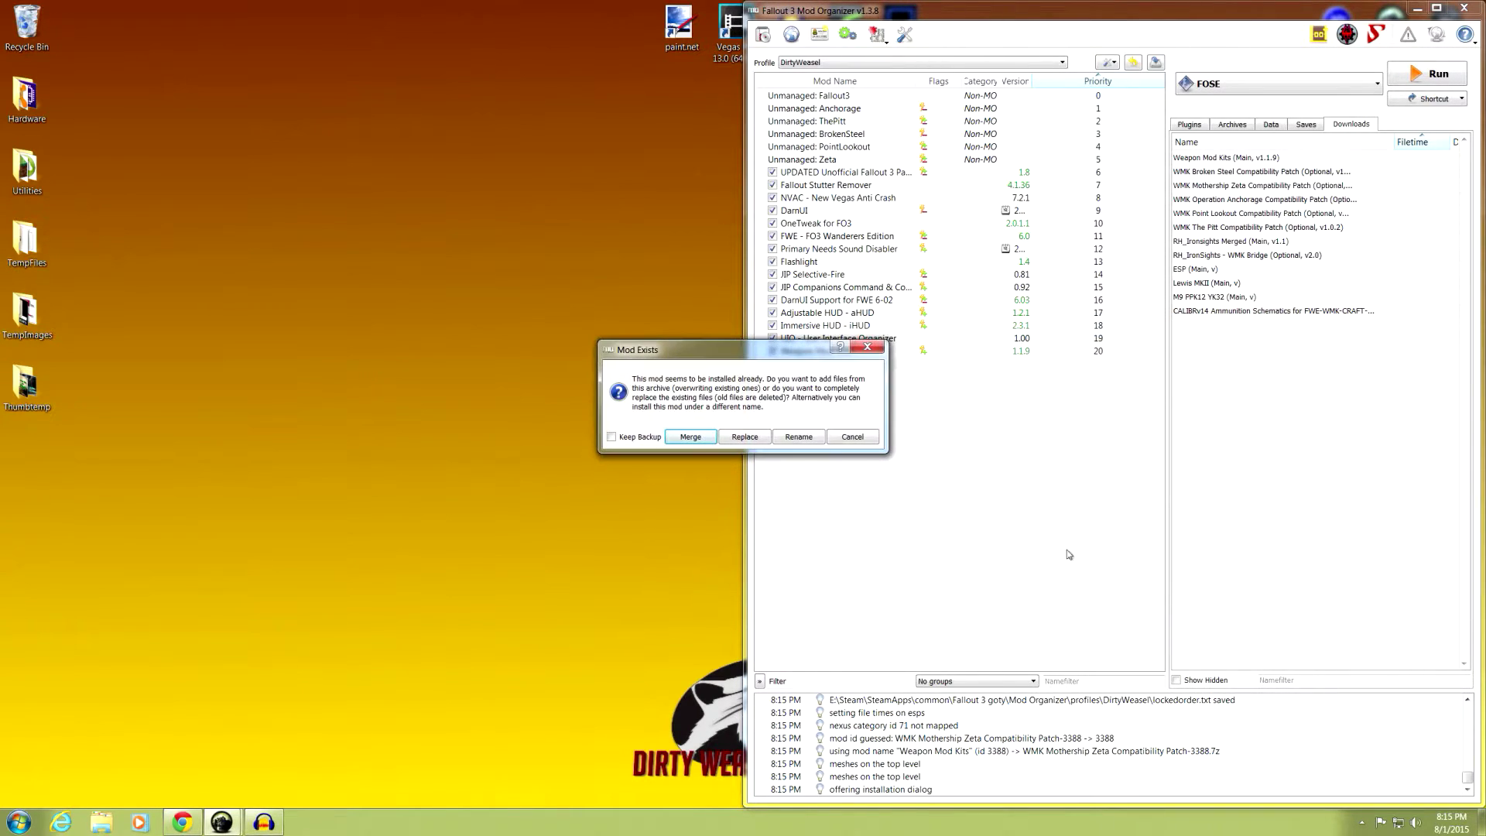
left_click(693, 438)
left_click_drag(1393, 144, 1326, 148)
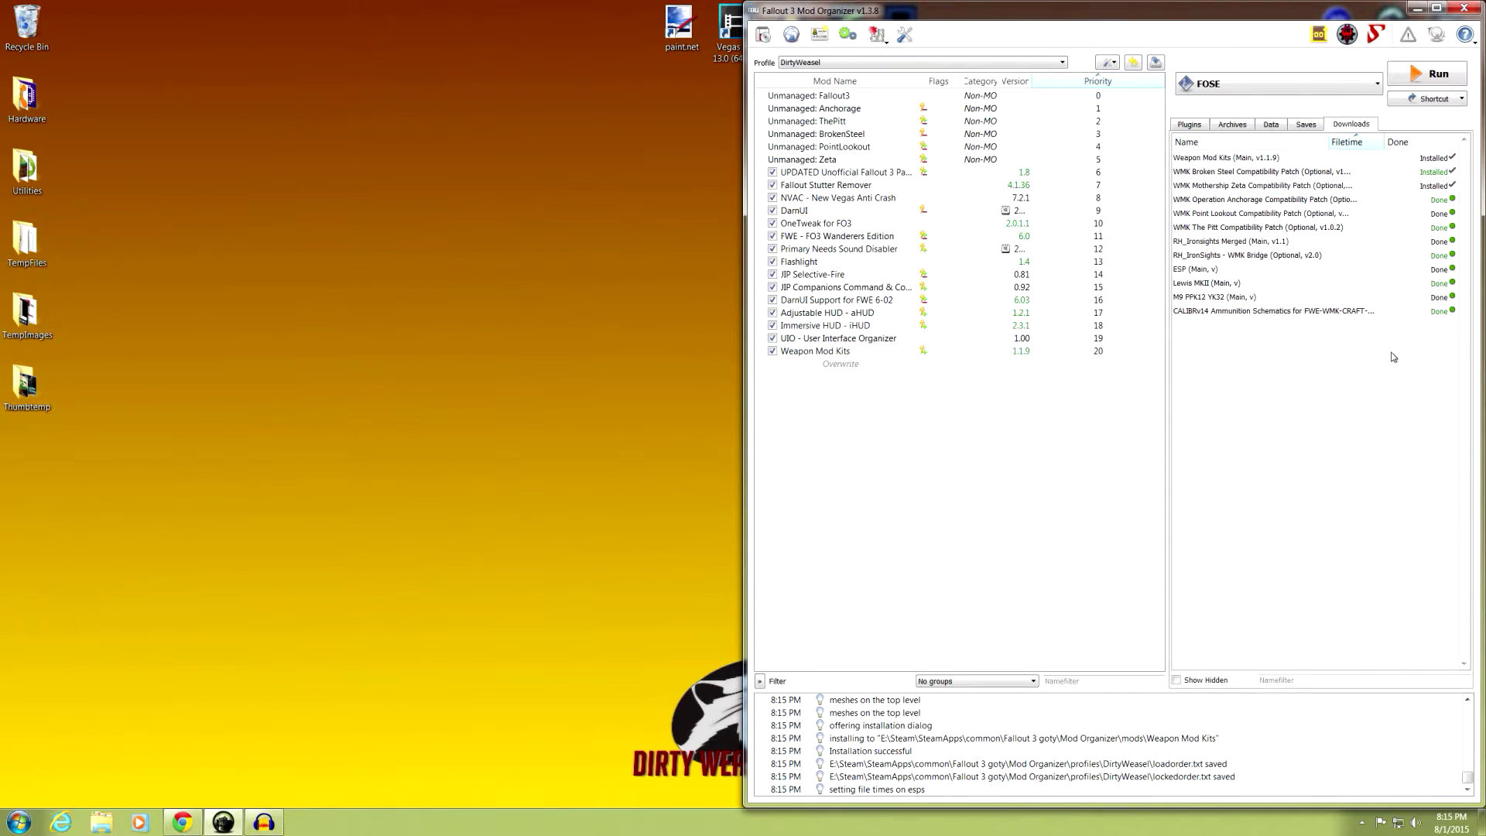
Manually install the WMK Operation Anchorage Compatibility Patch with all its content, merging it into Weapon Mod Kits.
double_click(1251, 203)
left_click(1087, 463)
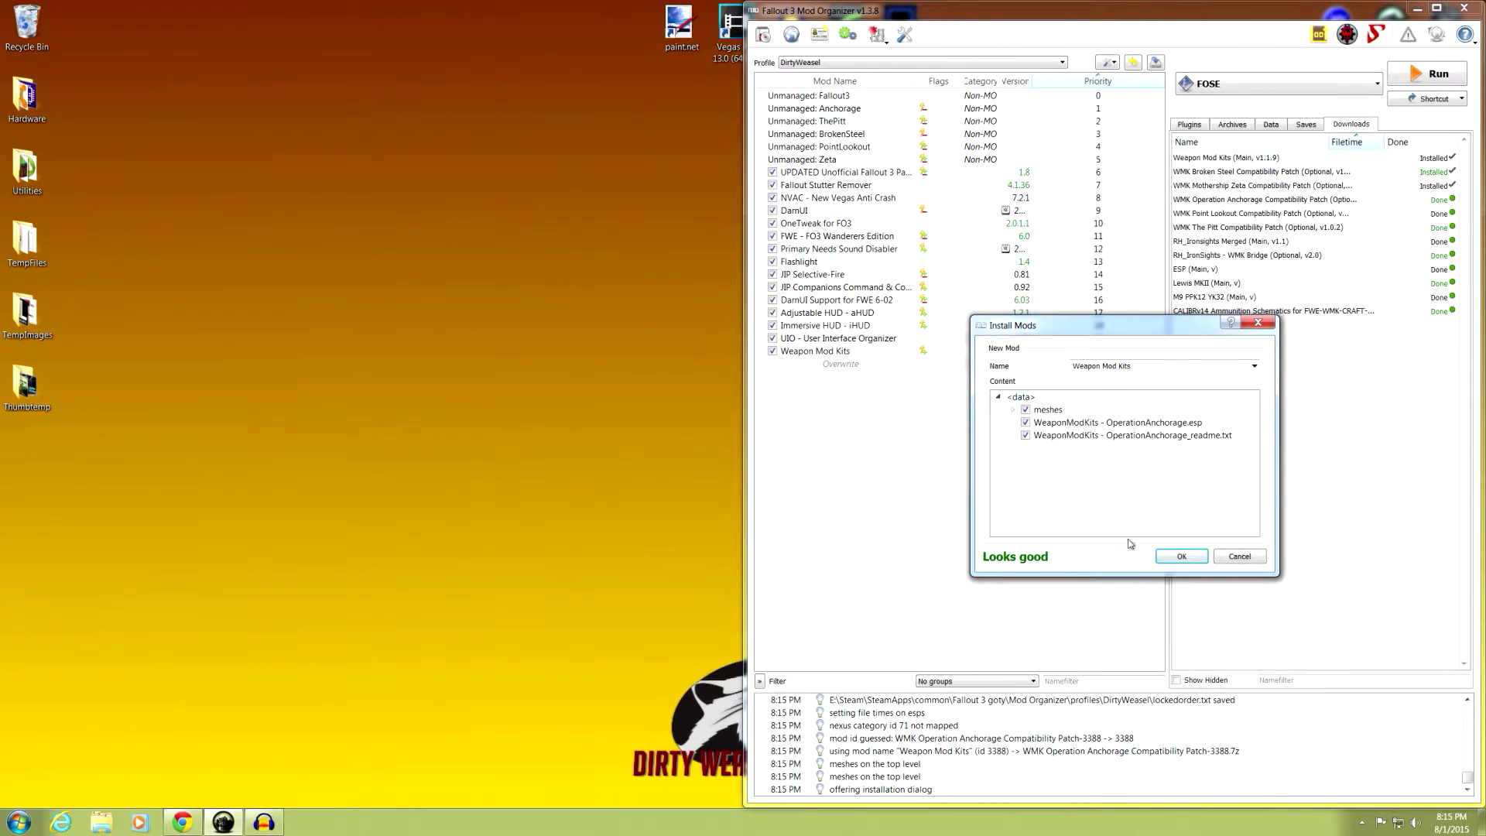
left_click(1178, 558)
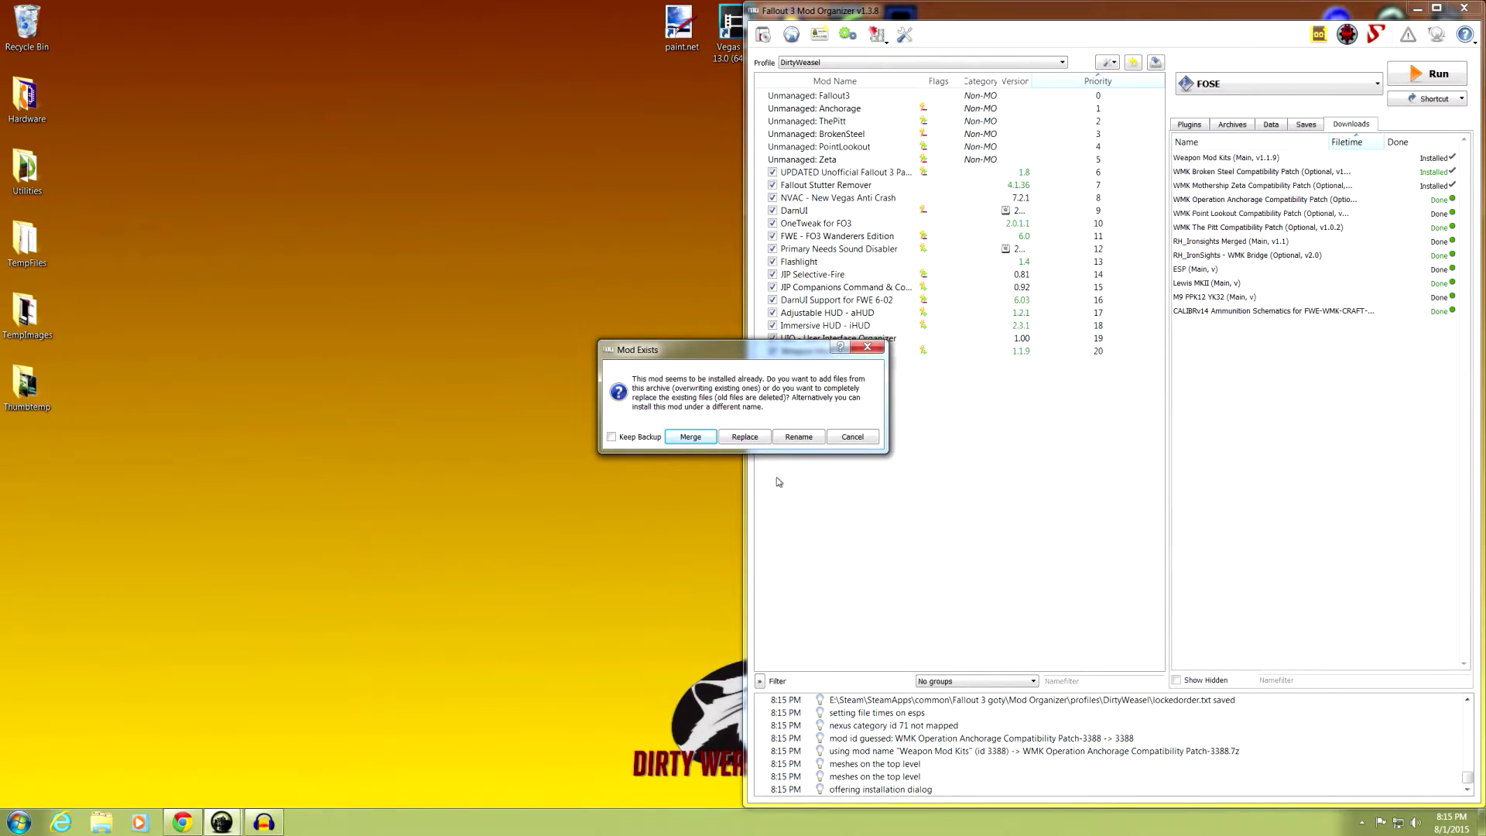
left_click(705, 440)
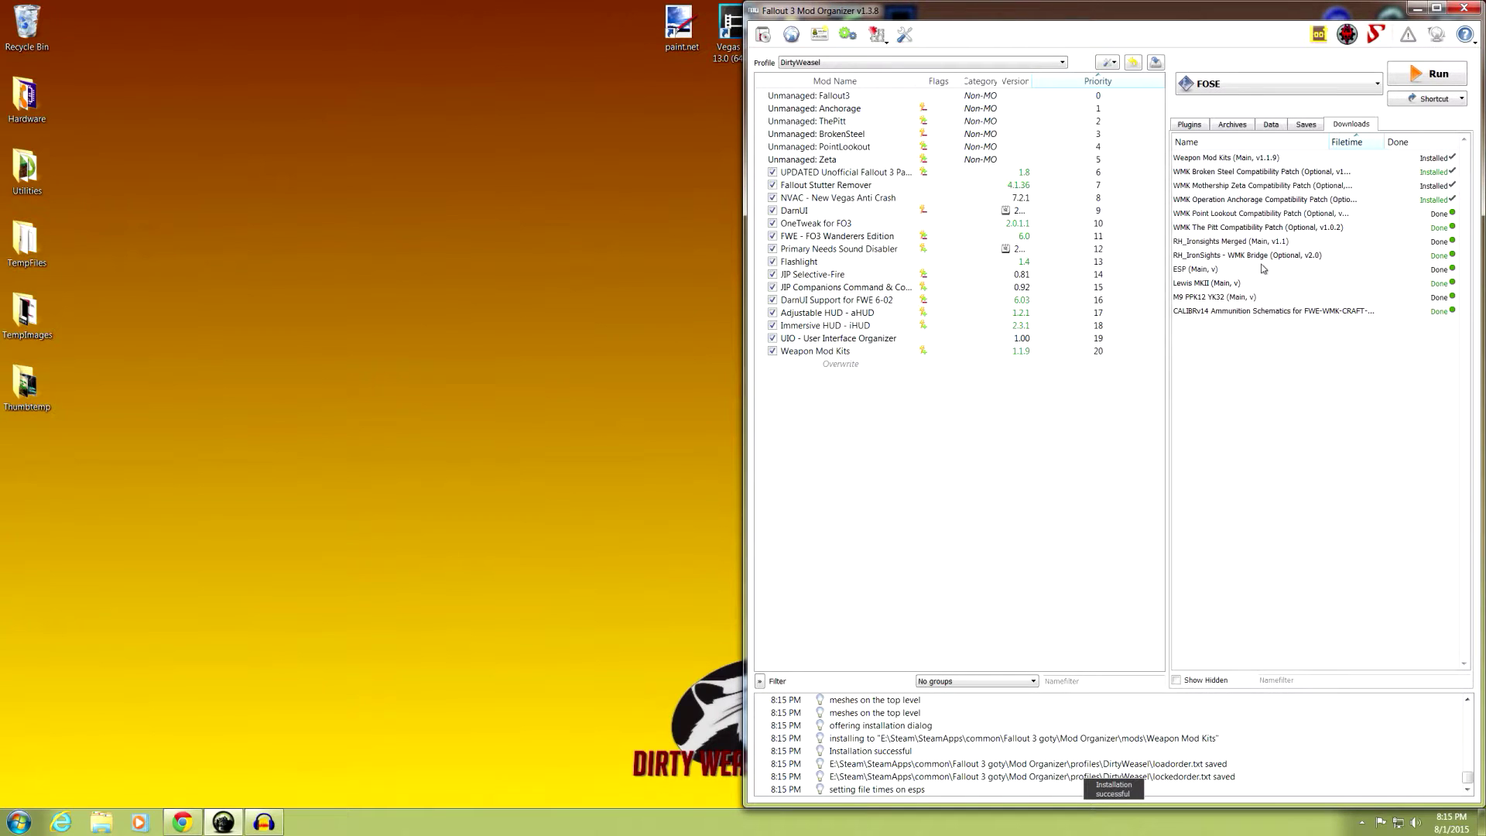
Manually install the WMK Point Lookout Compatibility Patch with all its content, merging it into Weapon Mod Kits.
double_click(1293, 219)
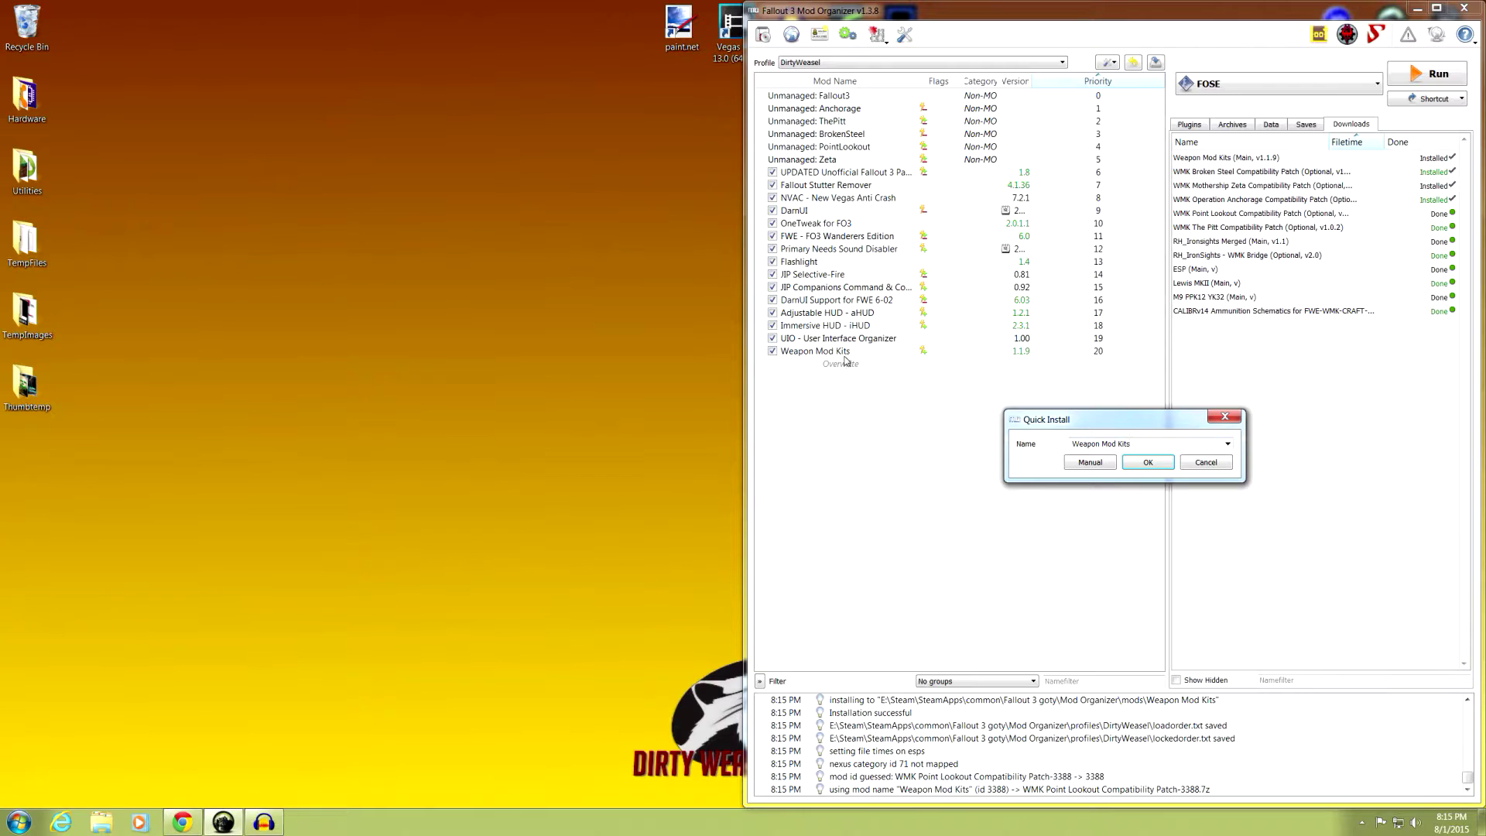
left_click(1088, 463)
left_click(1181, 556)
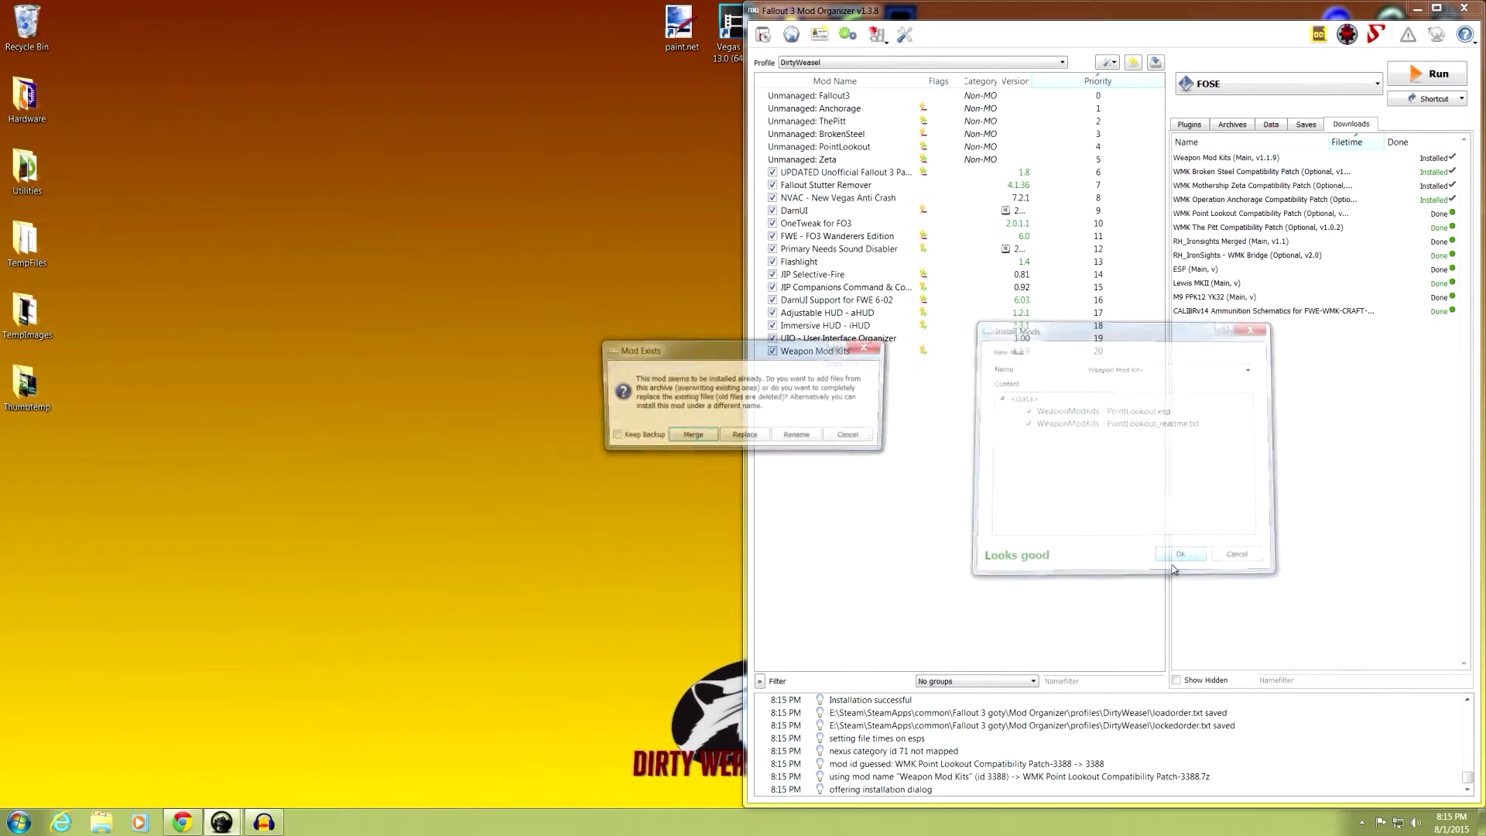
left_click(697, 439)
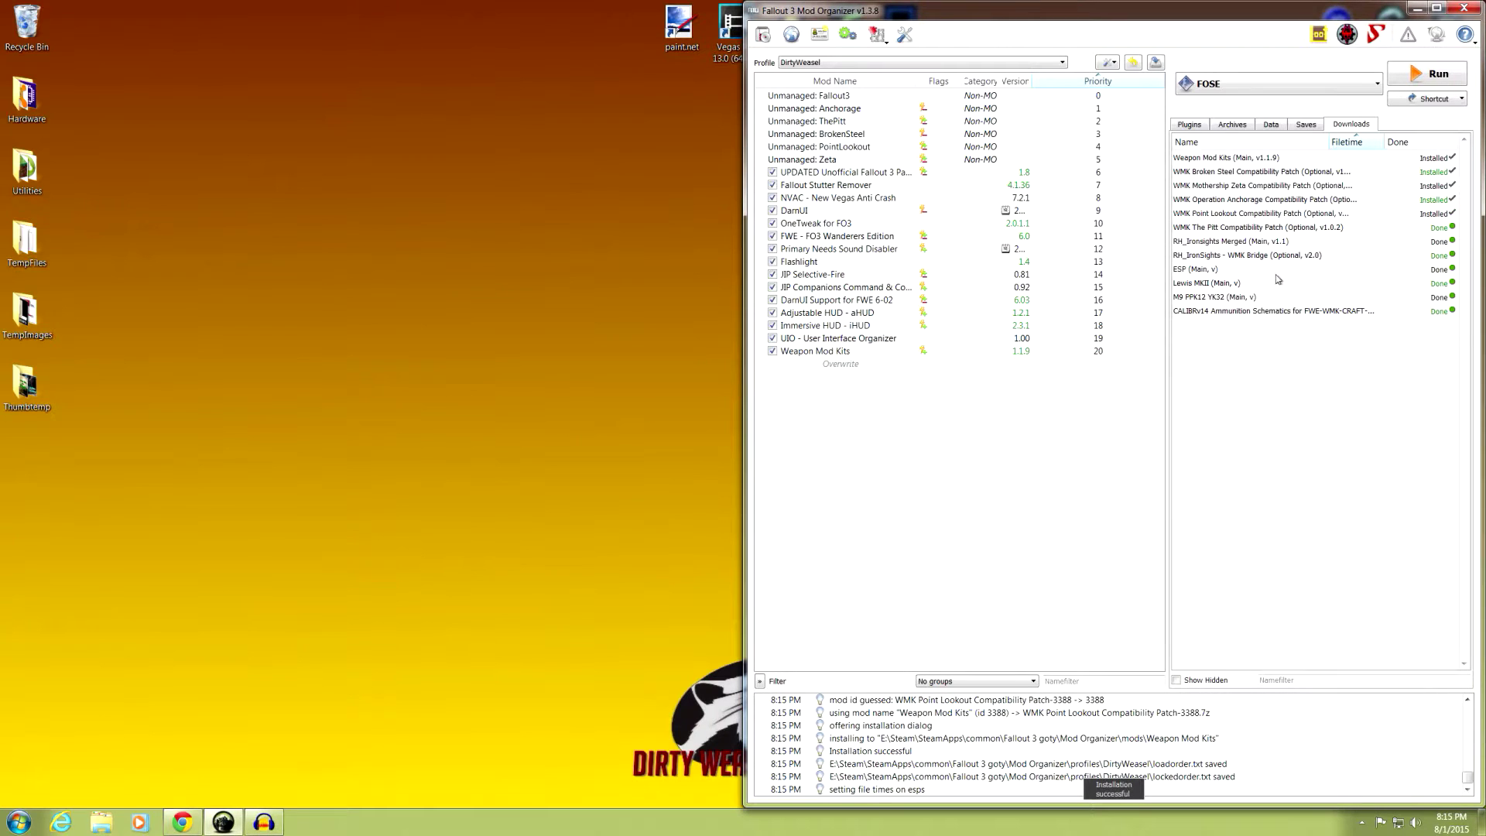
Manually install the WMK The Pitt Compatibility Patch with all its content, merging it into Weapon Mod Kits.
double_click(1267, 229)
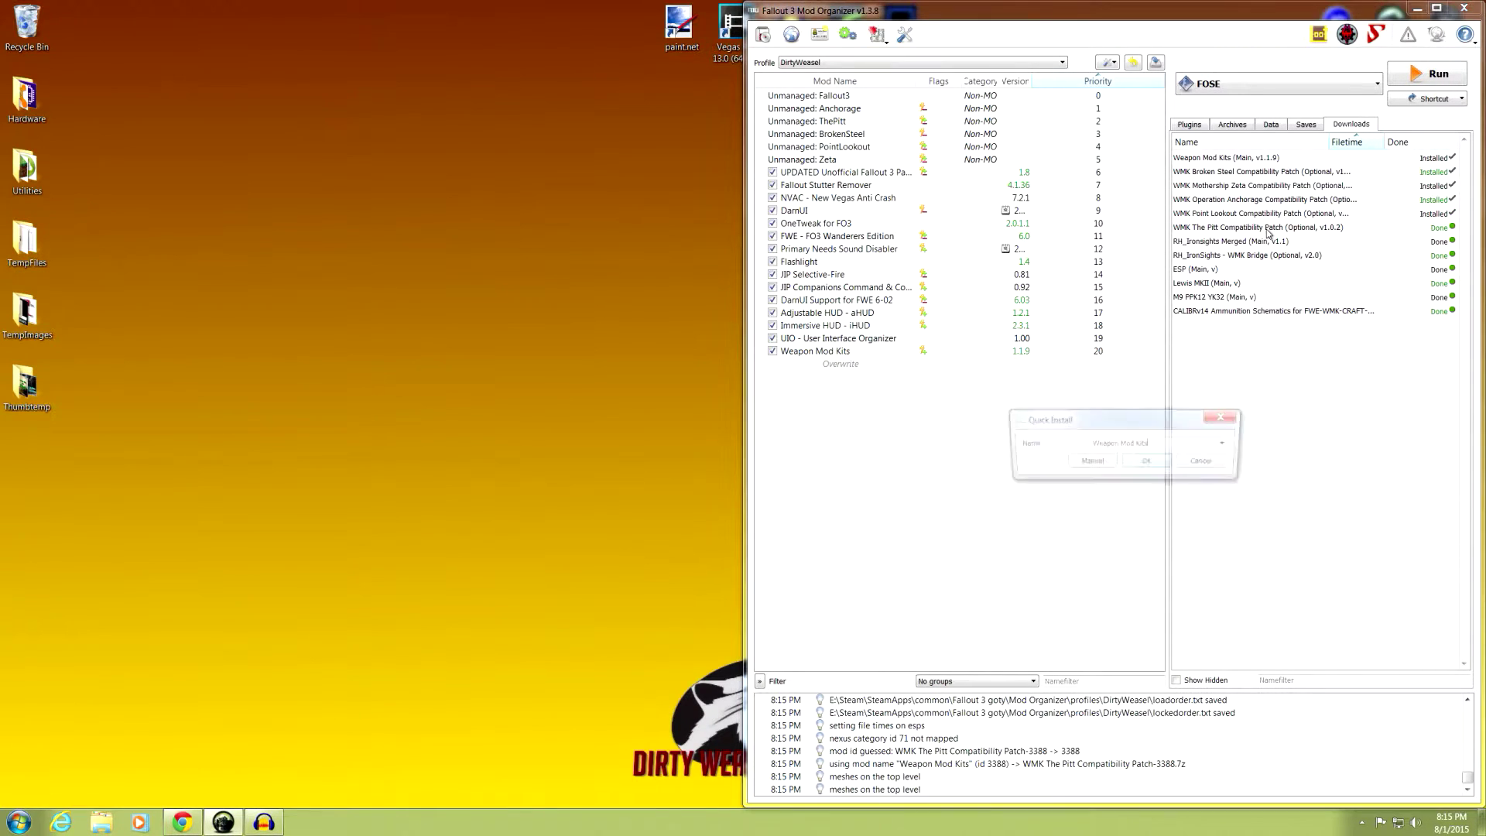
left_click(1105, 462)
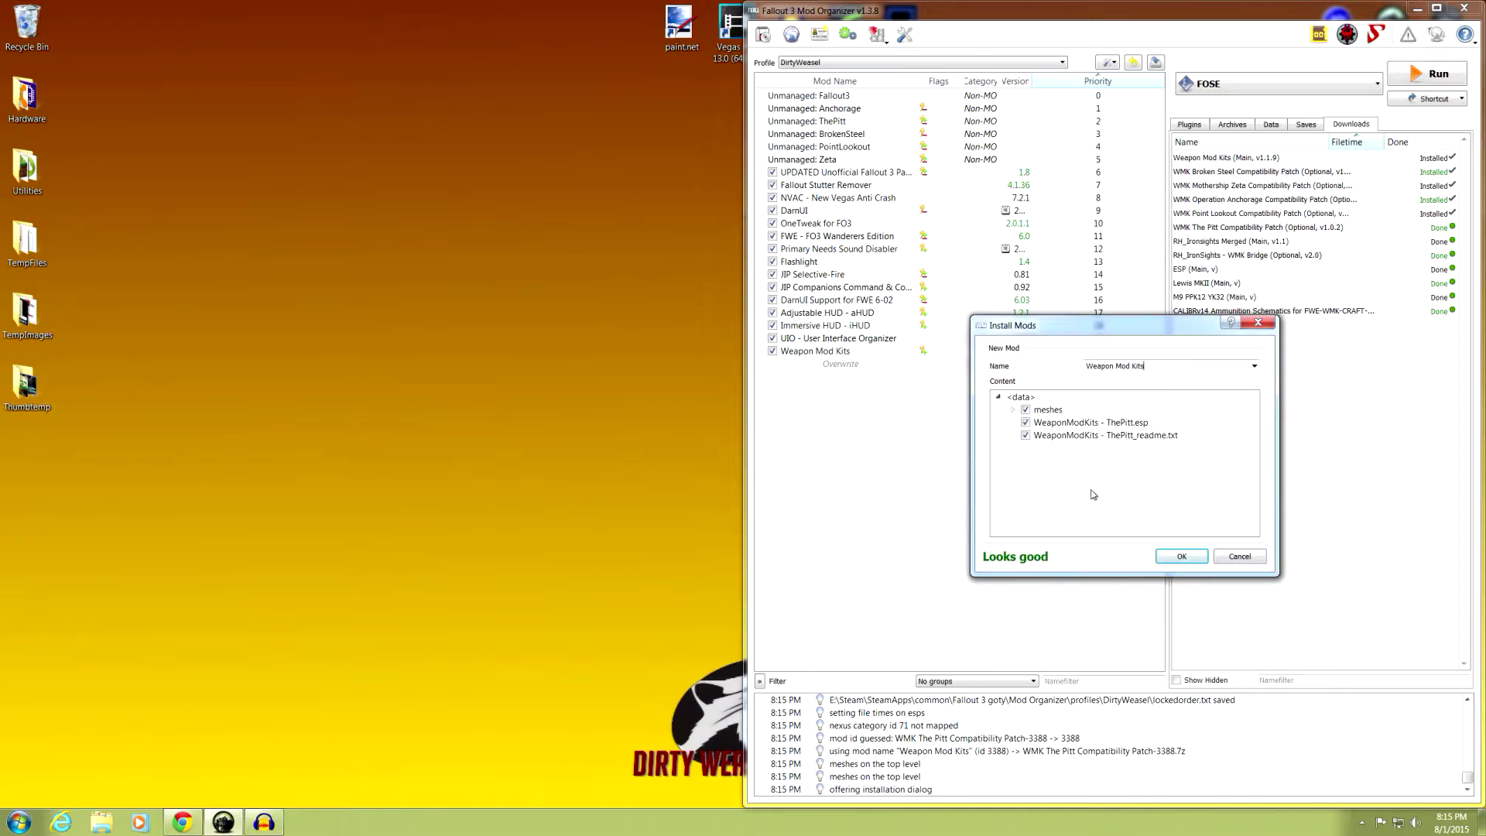
left_click(1180, 556)
left_click(691, 436)
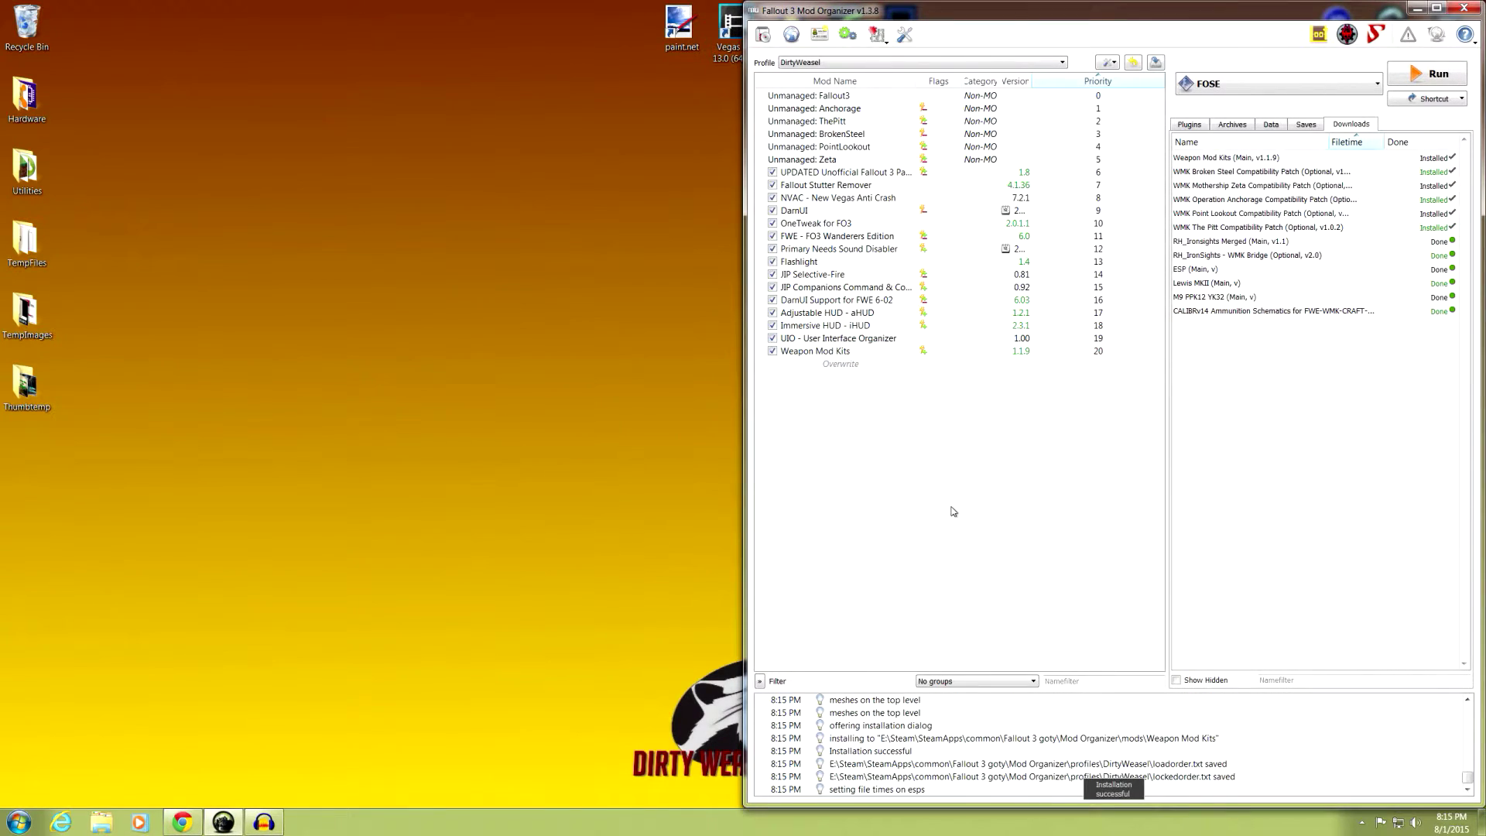
Check the optional and available ESPs of the installed Weapon Mod Kits mod, then close its details.
double_click(832, 353)
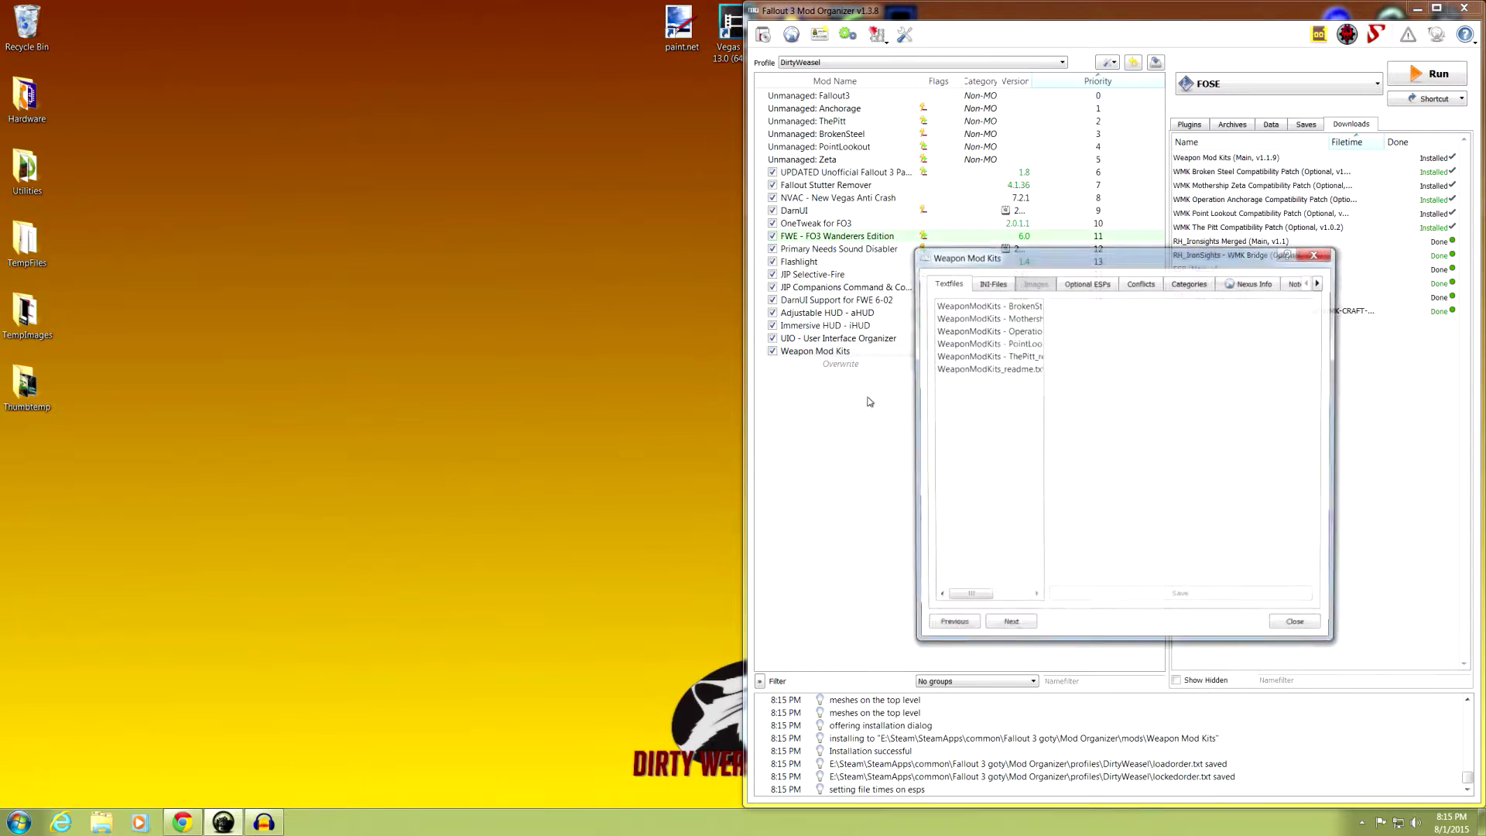
left_click(1100, 285)
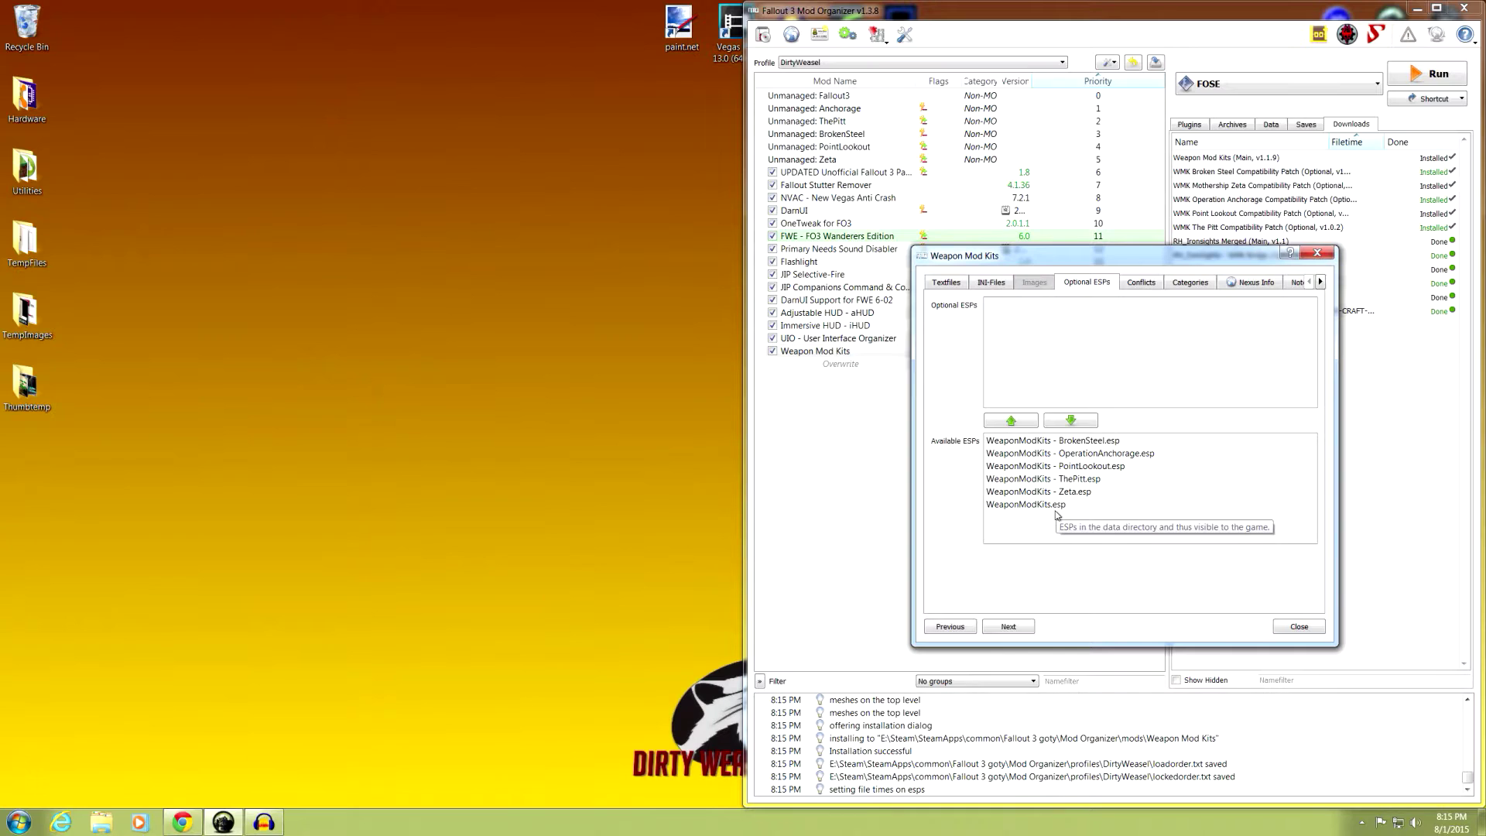
left_click(1282, 628)
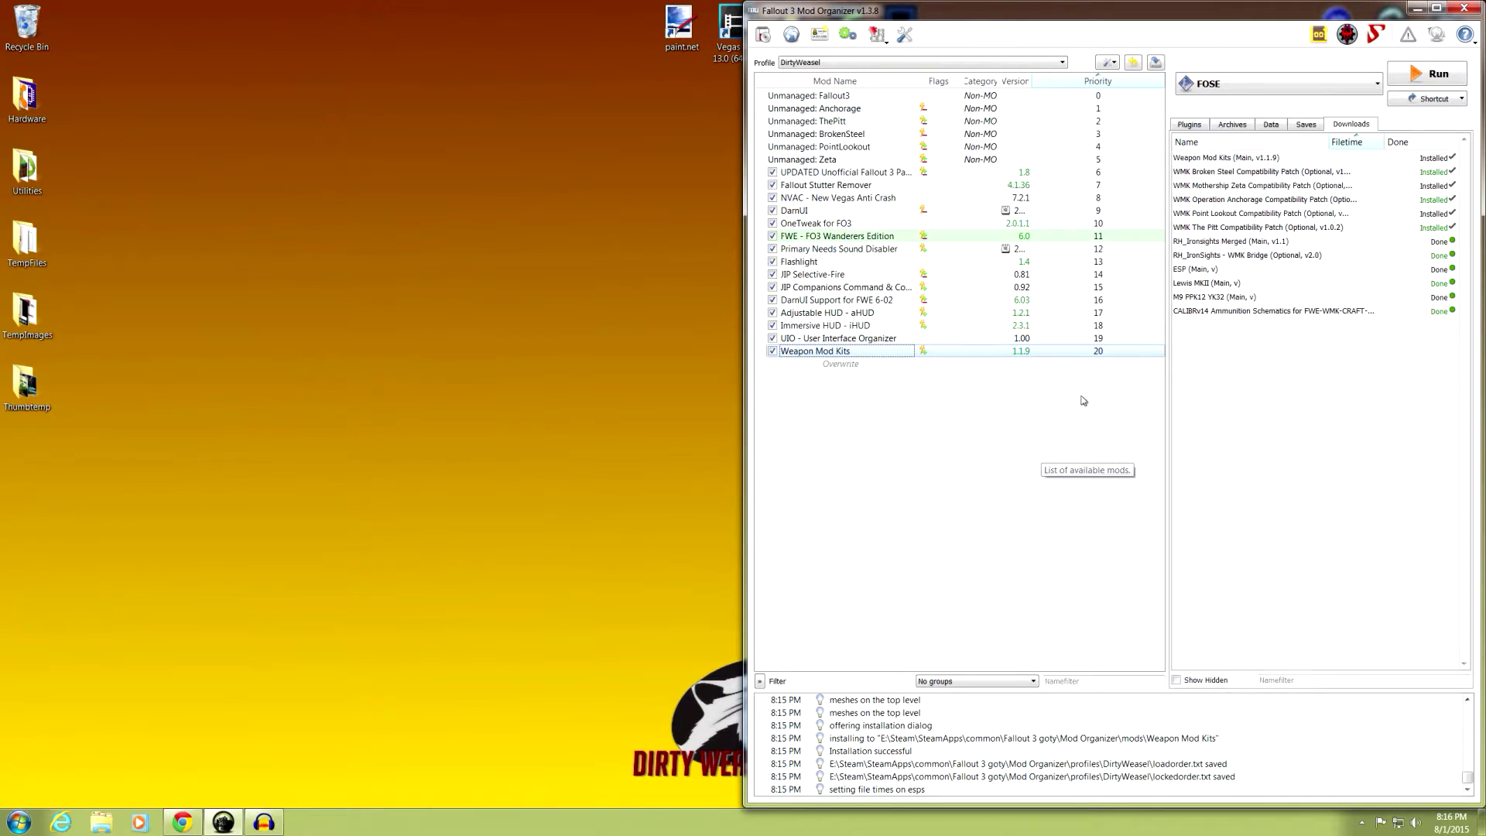
Switch to Chrome and read the RH_IronSights - FOSE requirements and installation instructions in the STEP wiki guide.
left_click(193, 811)
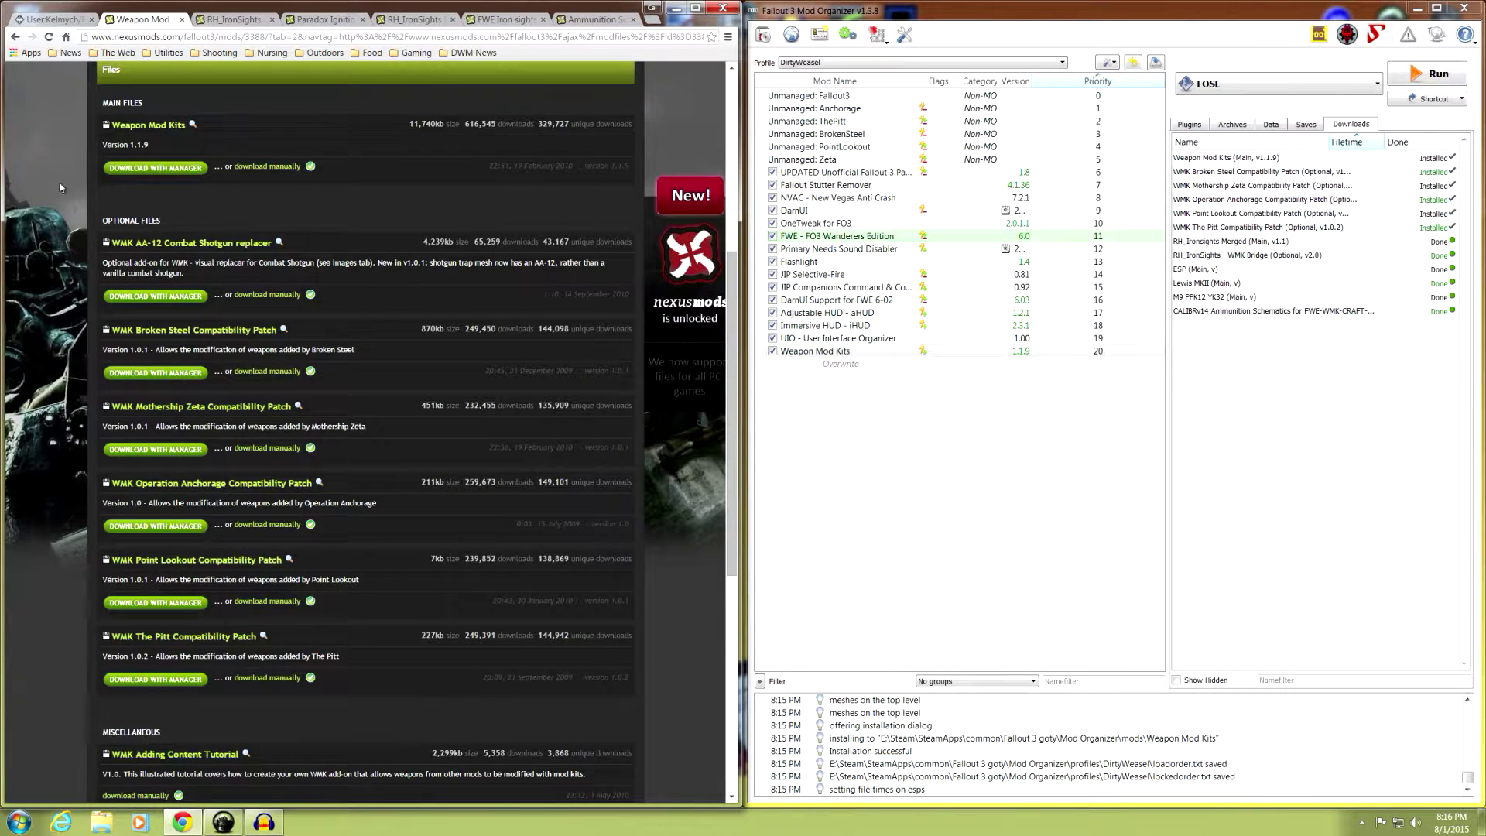
left_click(54, 18)
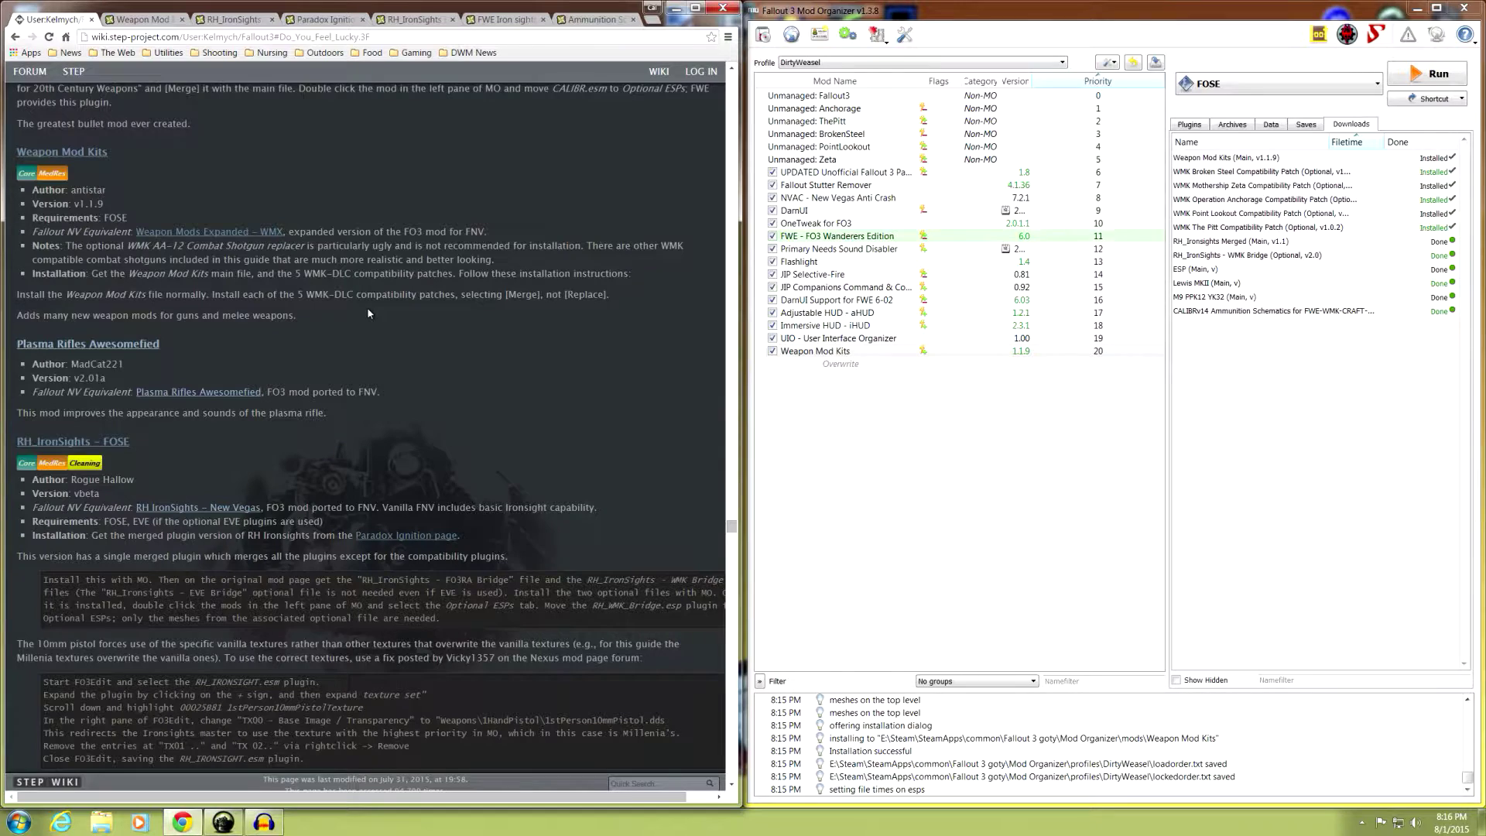
scroll(369, 314, "down", 2)
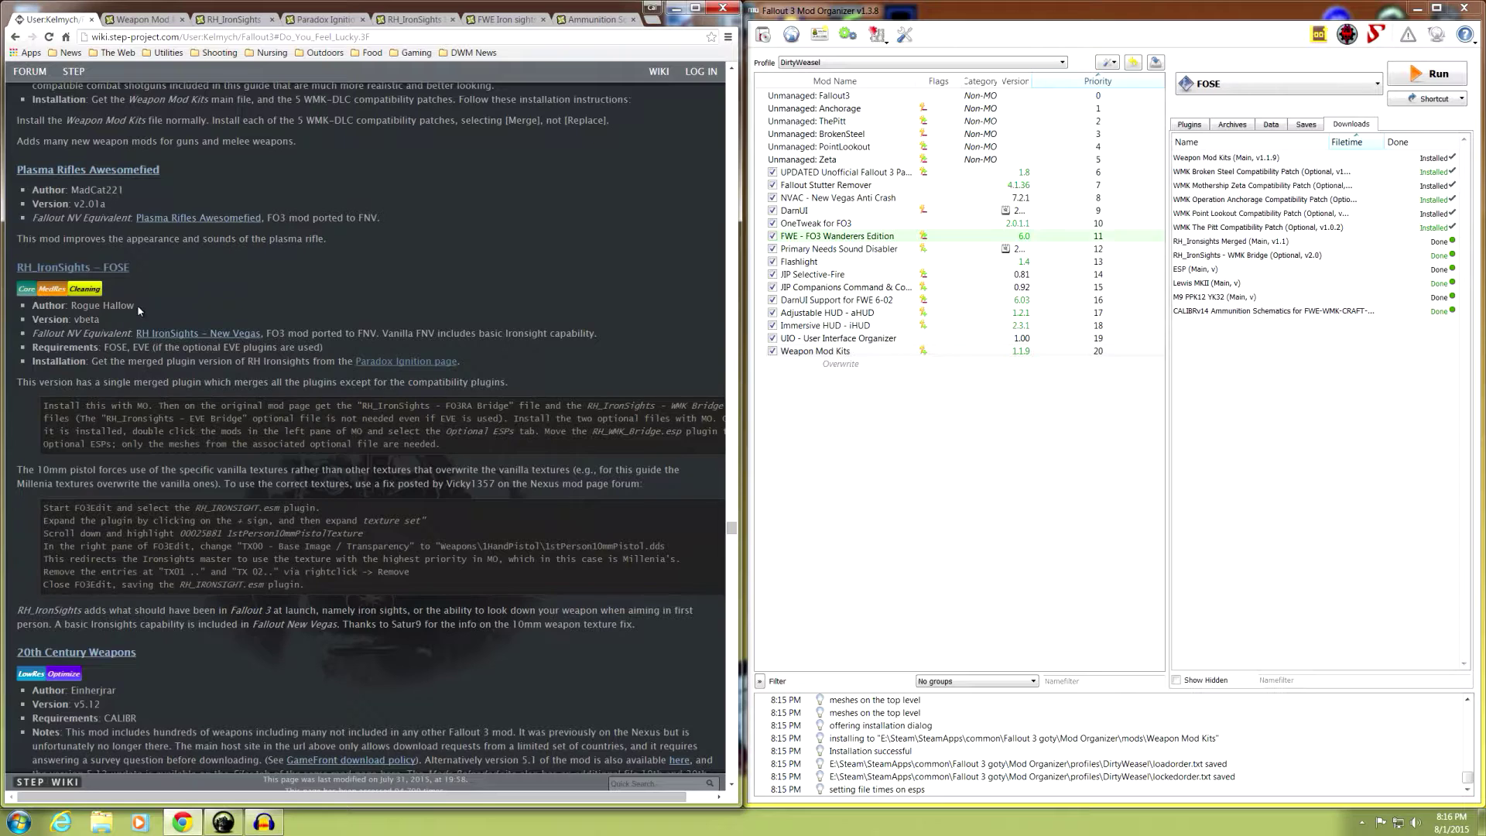
scroll(242, 305, "down", 1)
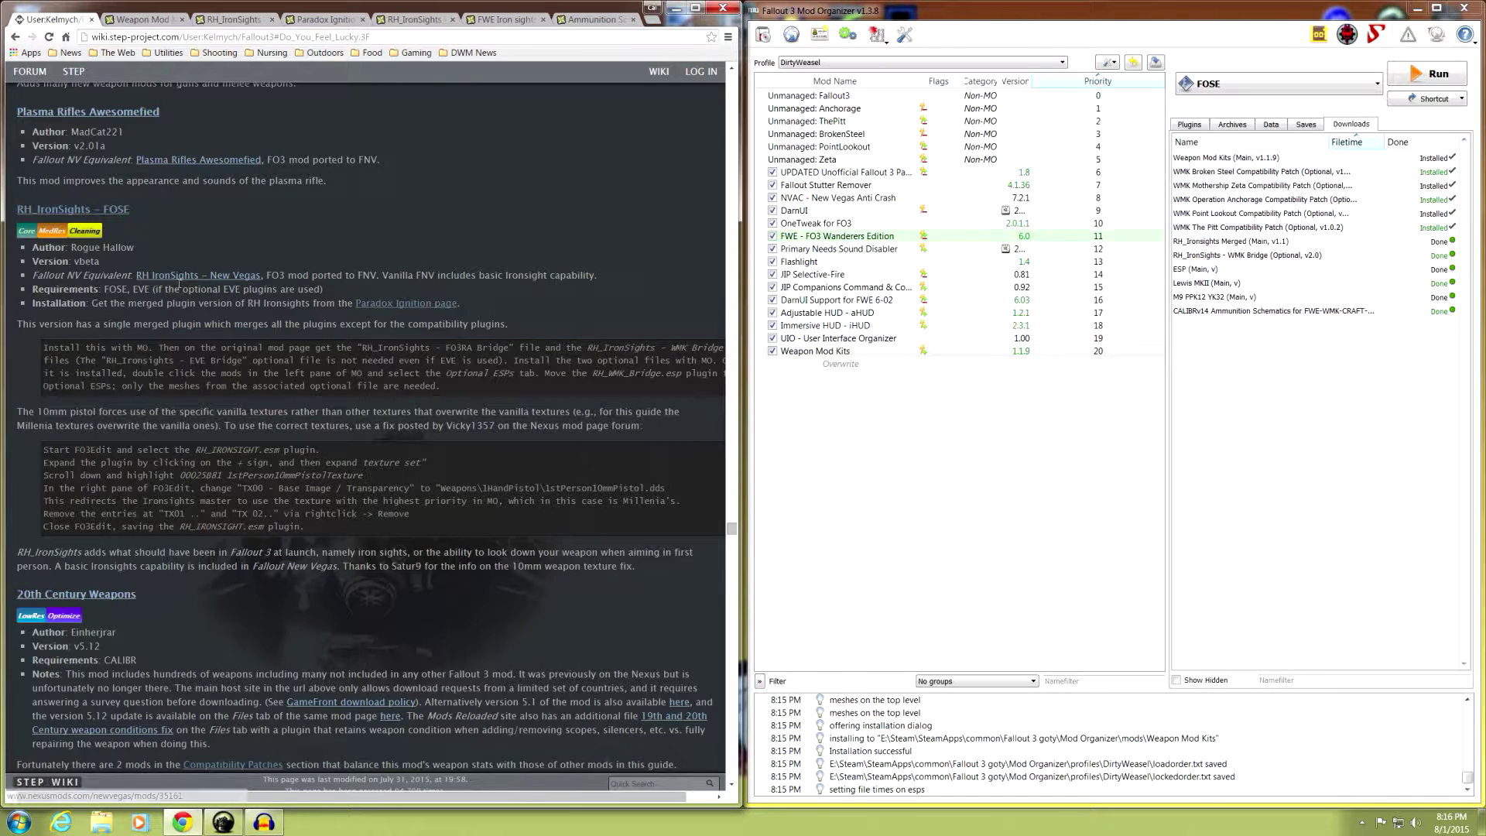
Go to the RH_IronSights - FOSE page on Nexus Mods and review a preview image and the description's update notes.
left_click(232, 20)
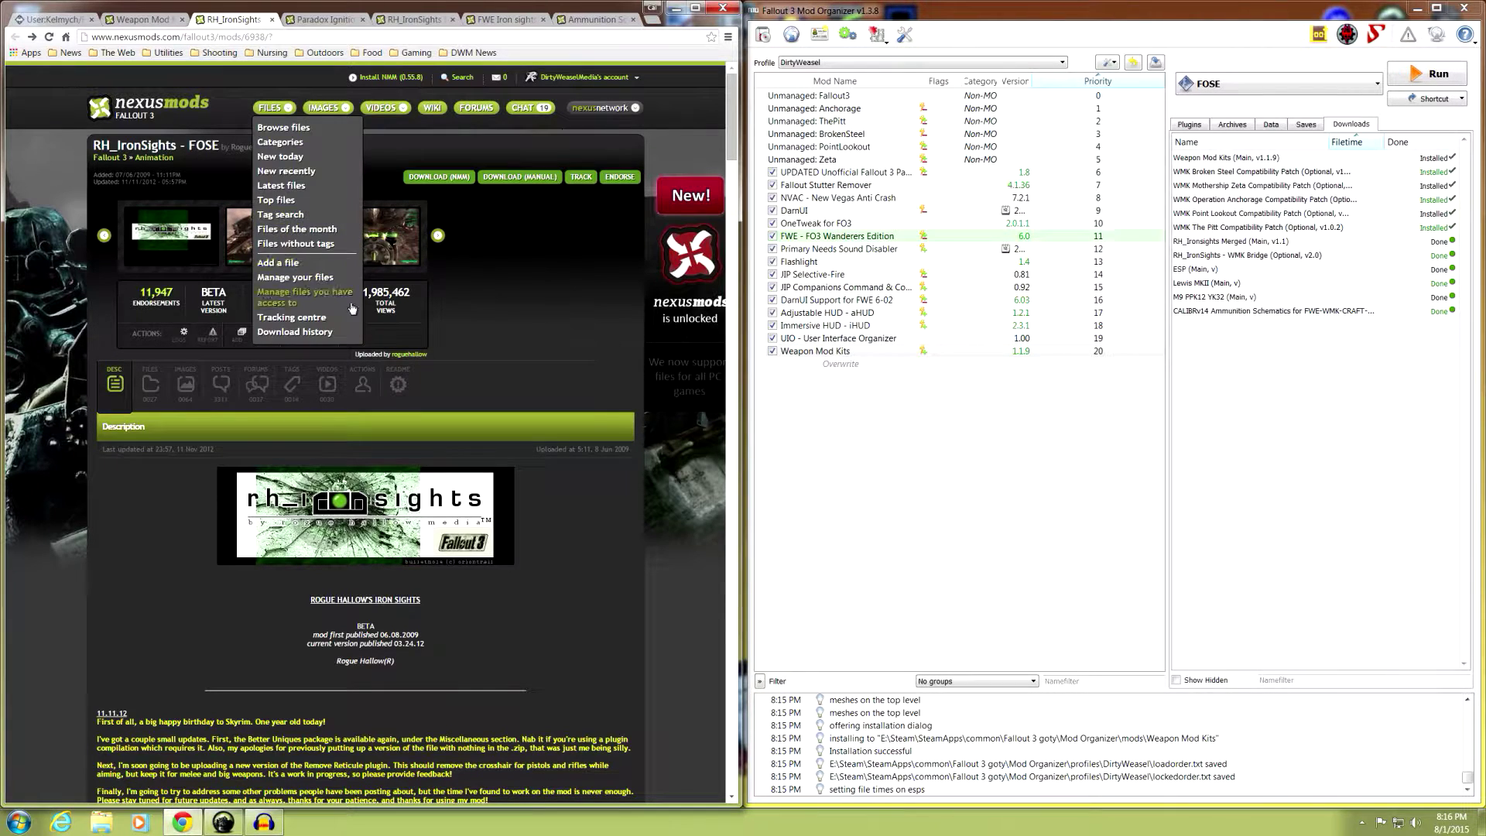
scroll(68, 477, "down", 5)
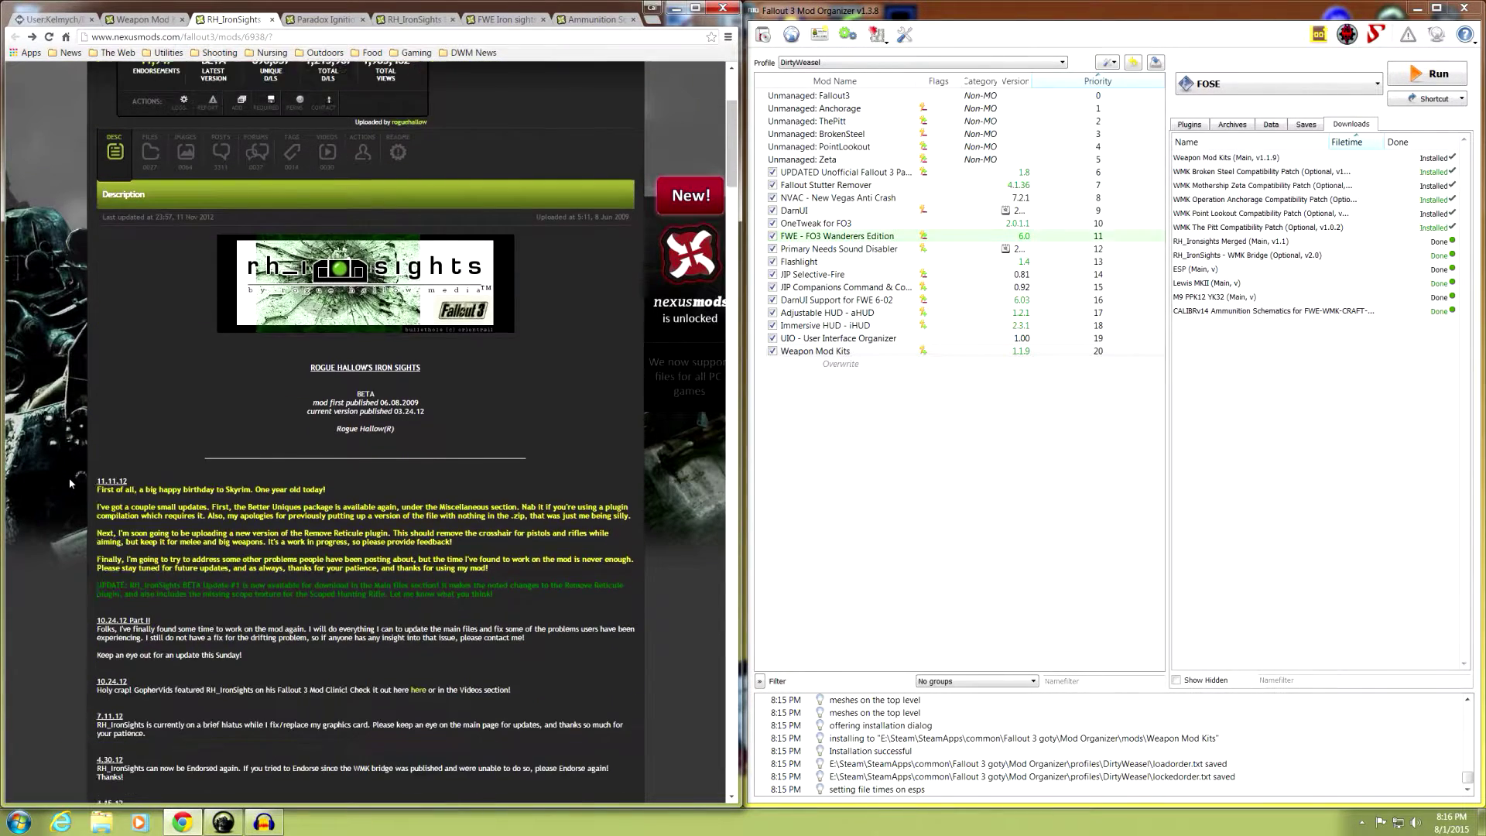
scroll(82, 462, "up", 4)
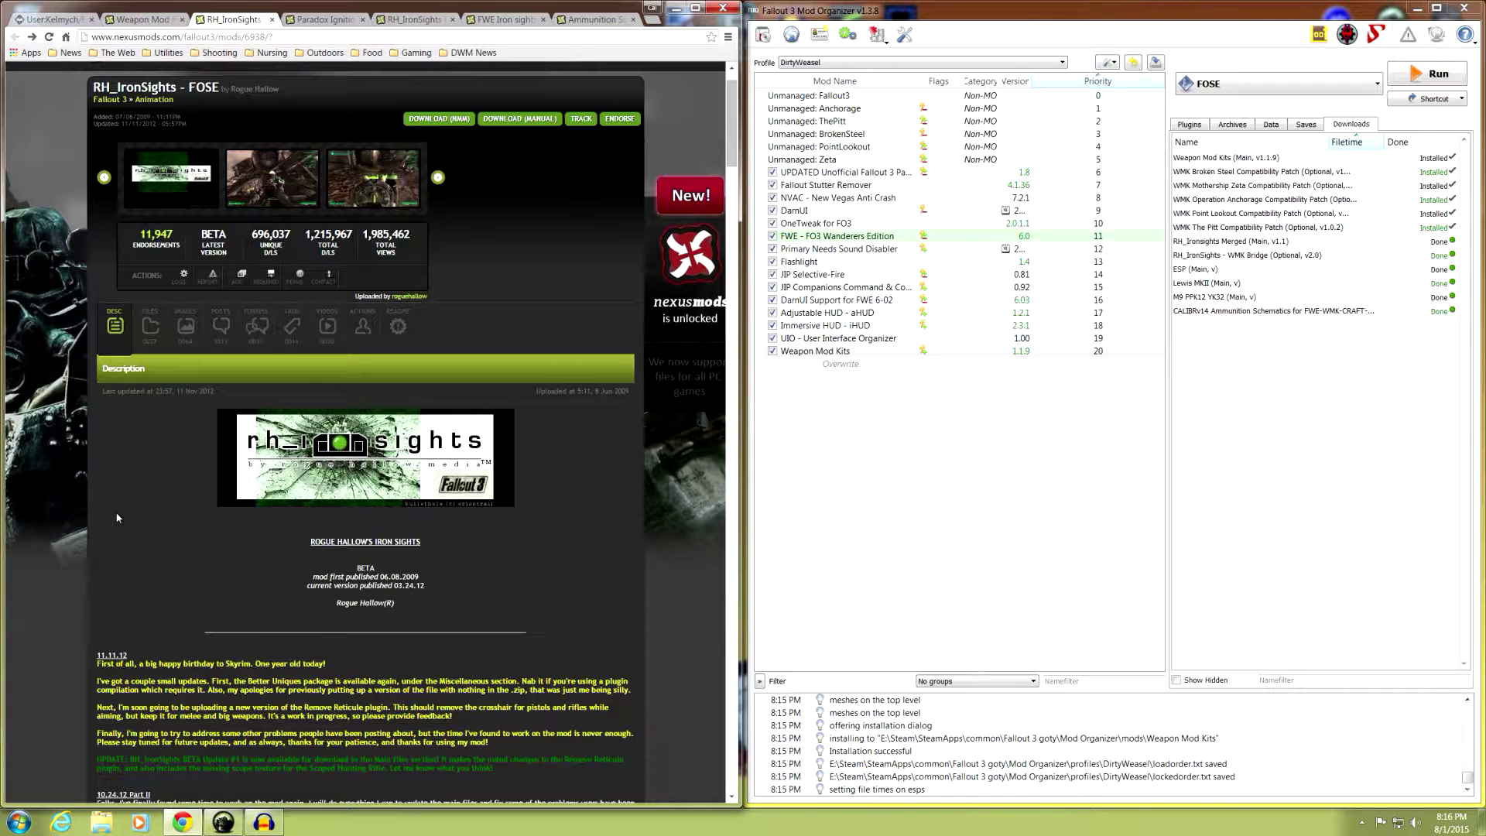
left_click(373, 178)
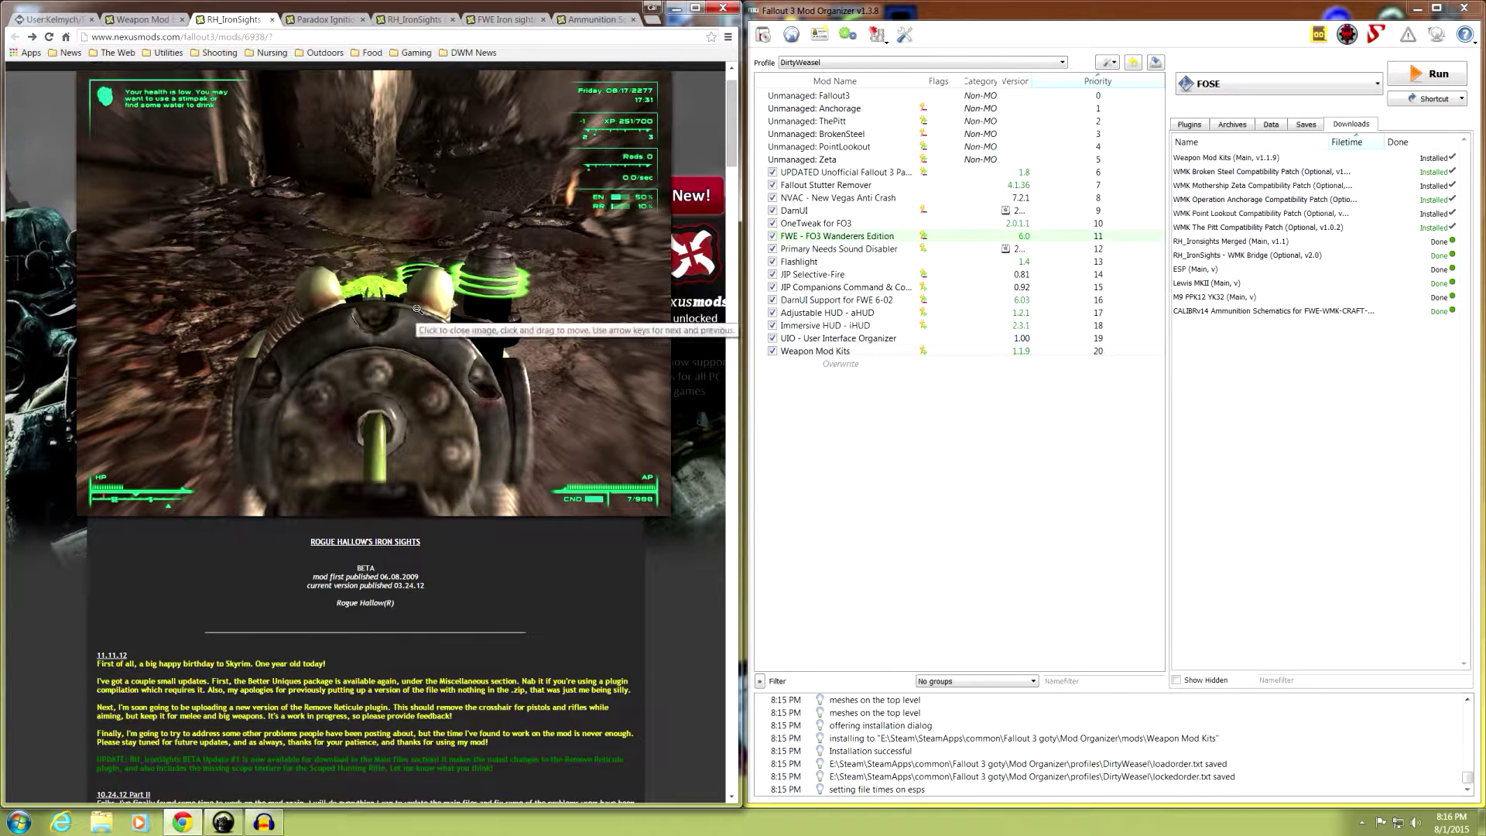
left_click(383, 309)
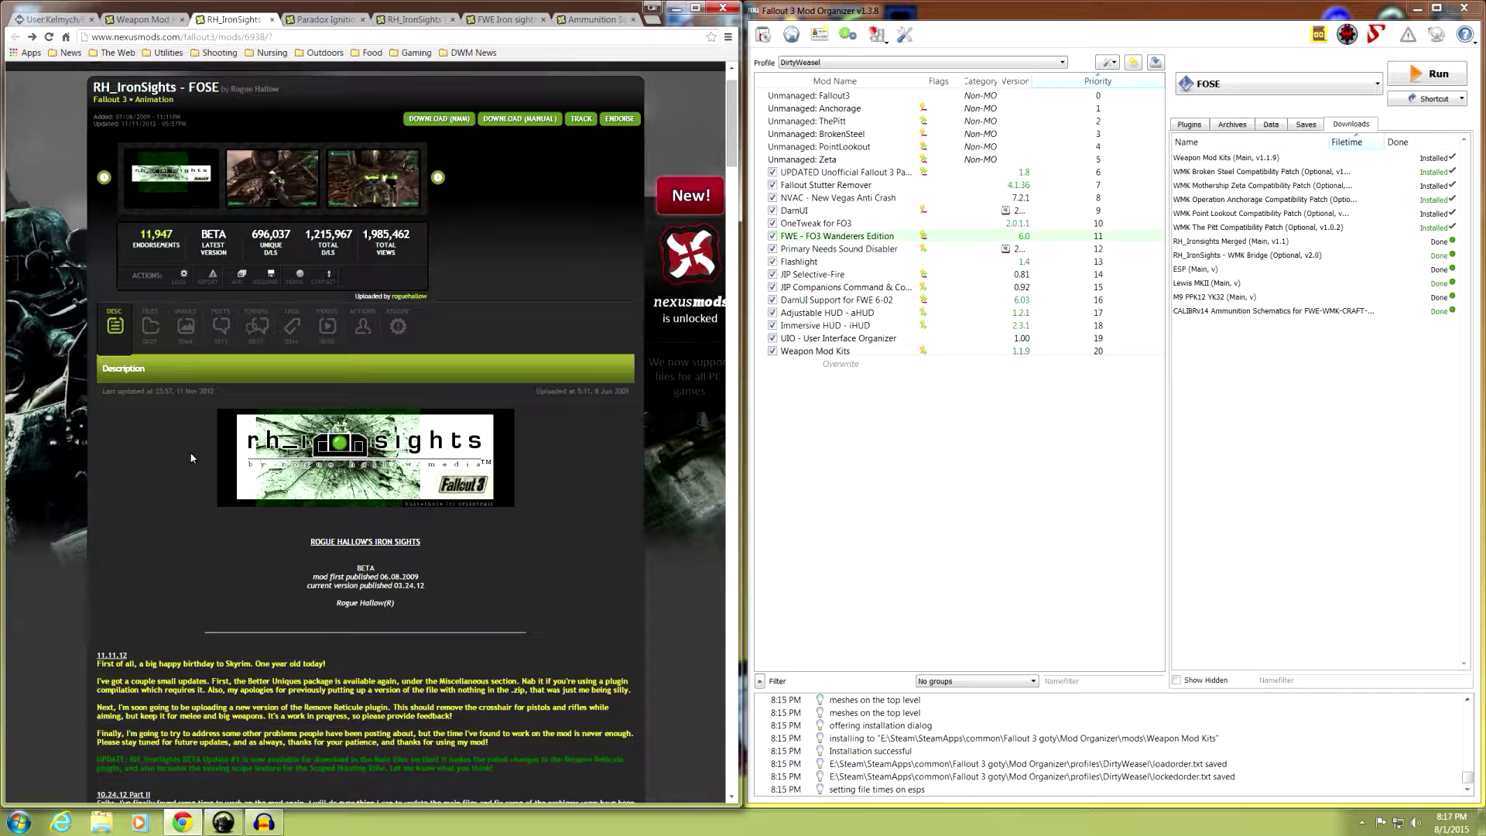
scroll(195, 455, "down", 1)
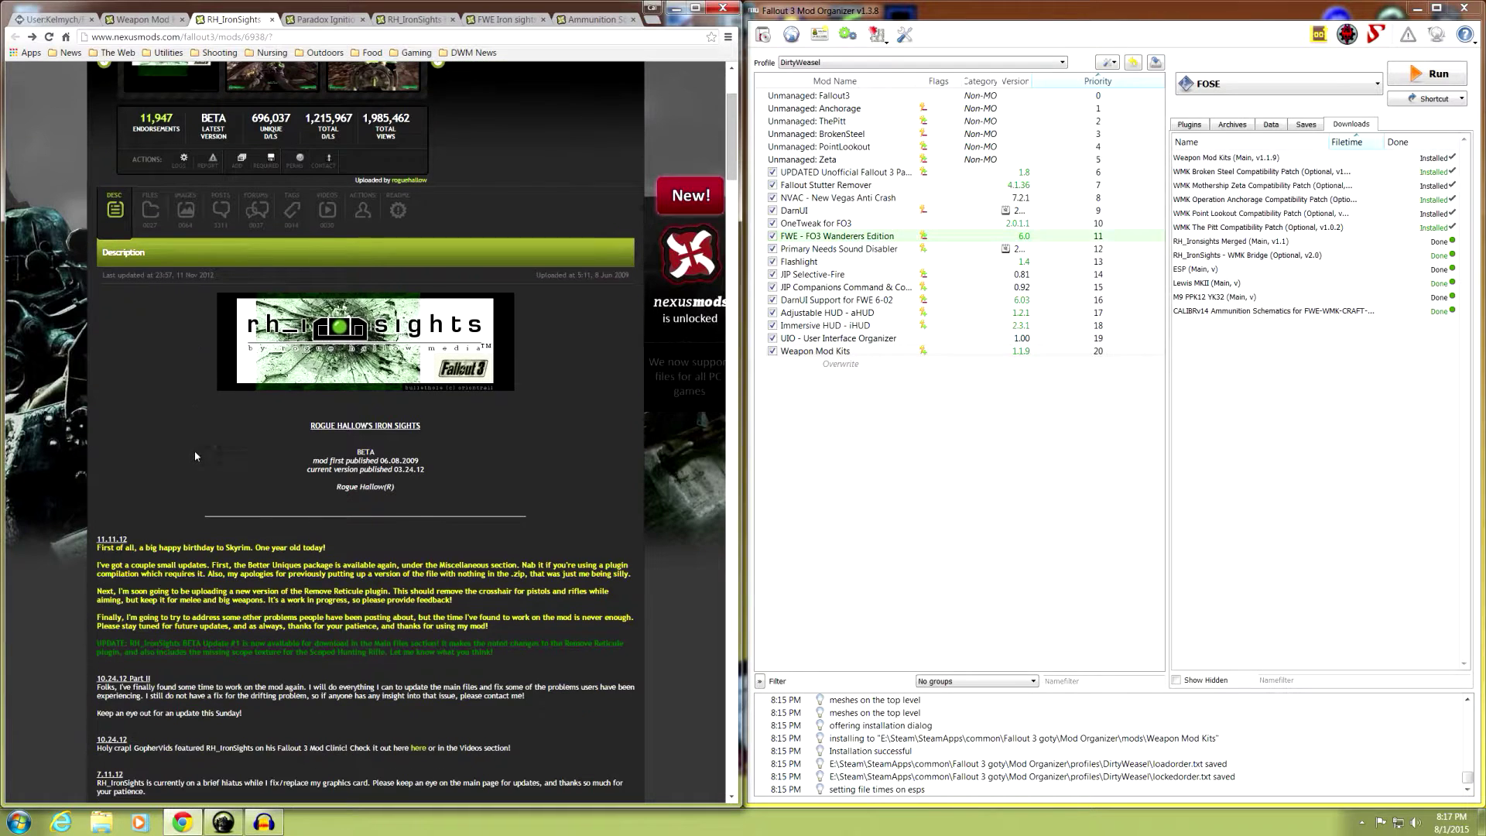
scroll(195, 460, "up", 1)
scroll(196, 459, "down", 1)
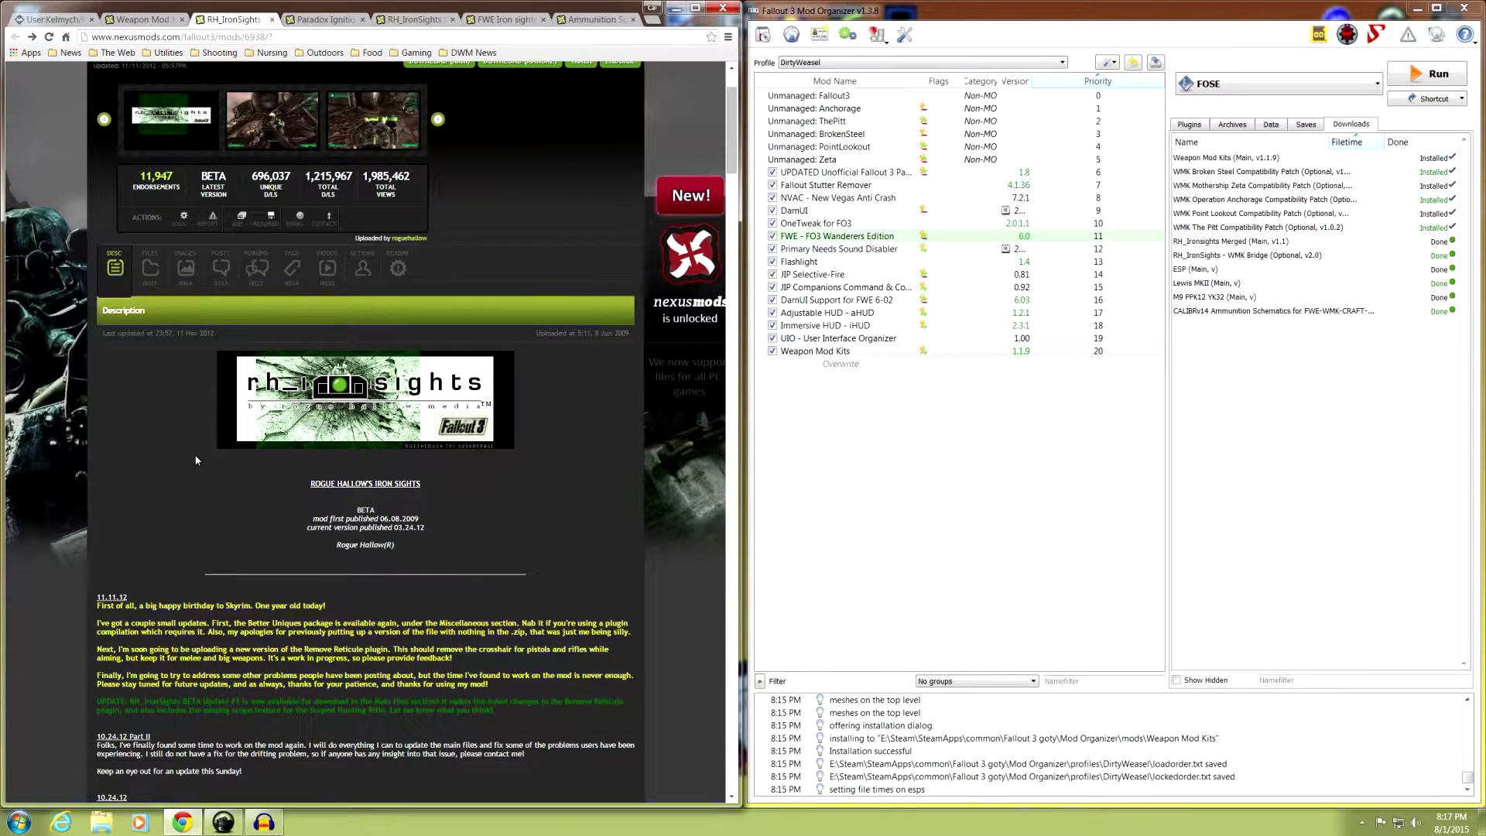
scroll(196, 459, "down", 1)
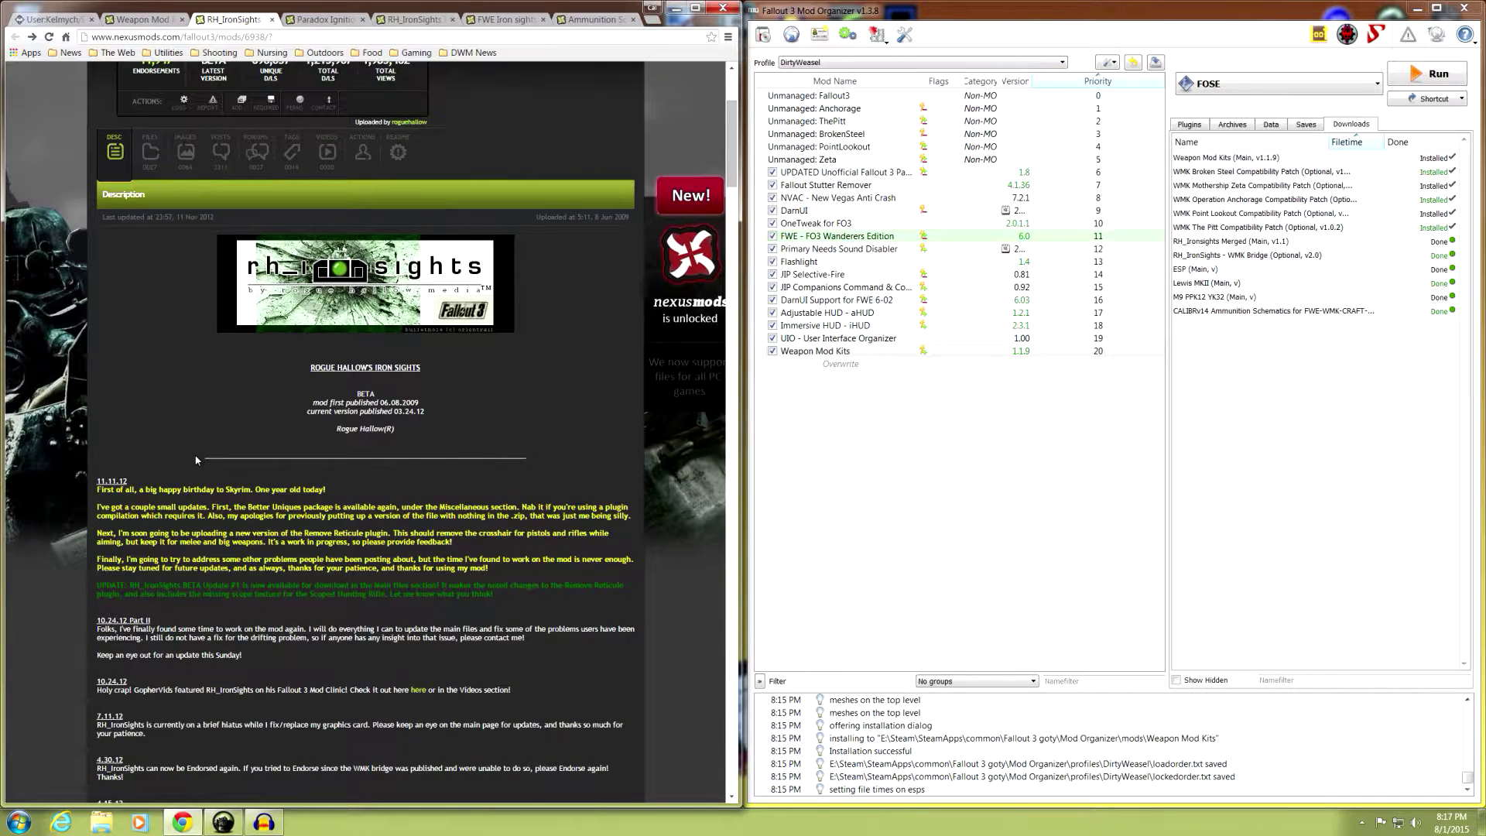
scroll(196, 459, "down", 3)
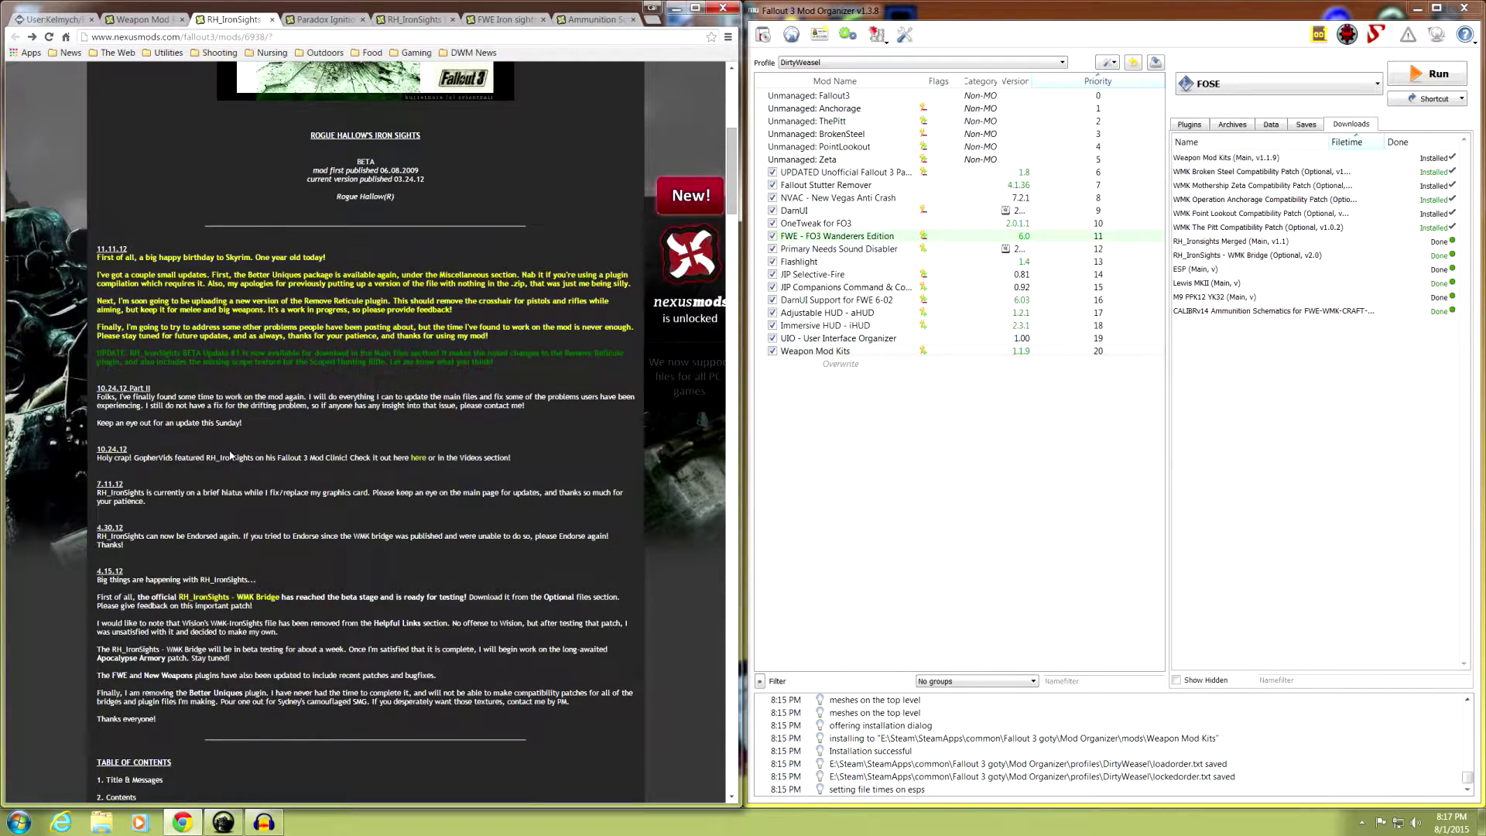
Return from the RH_IronSights - FOSE description to its installation notes in the STEP wiki guide.
scroll(230, 456, "up", 3)
scroll(192, 453, "up", 2)
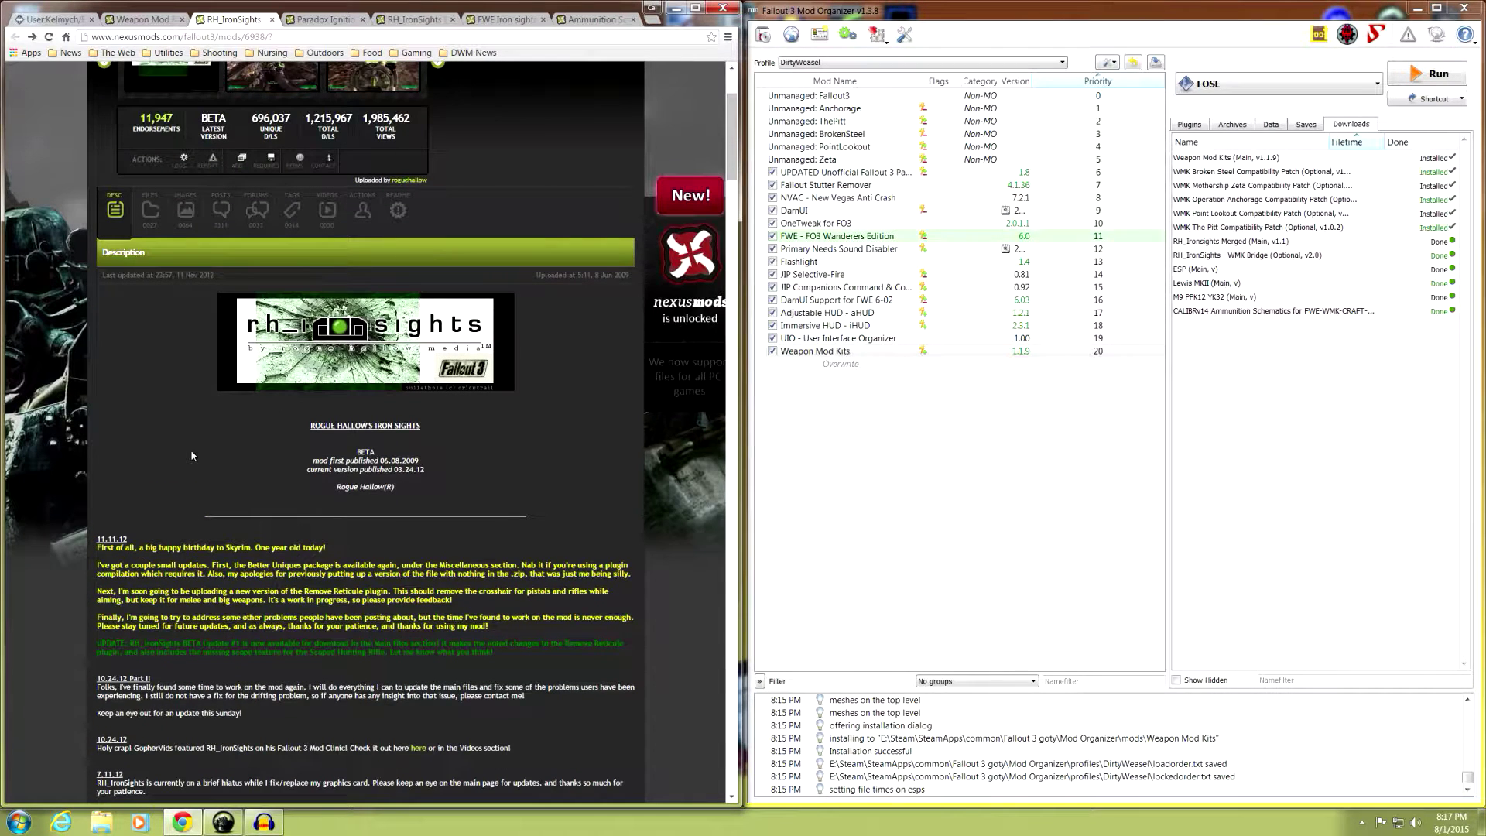
scroll(192, 455, "up", 3)
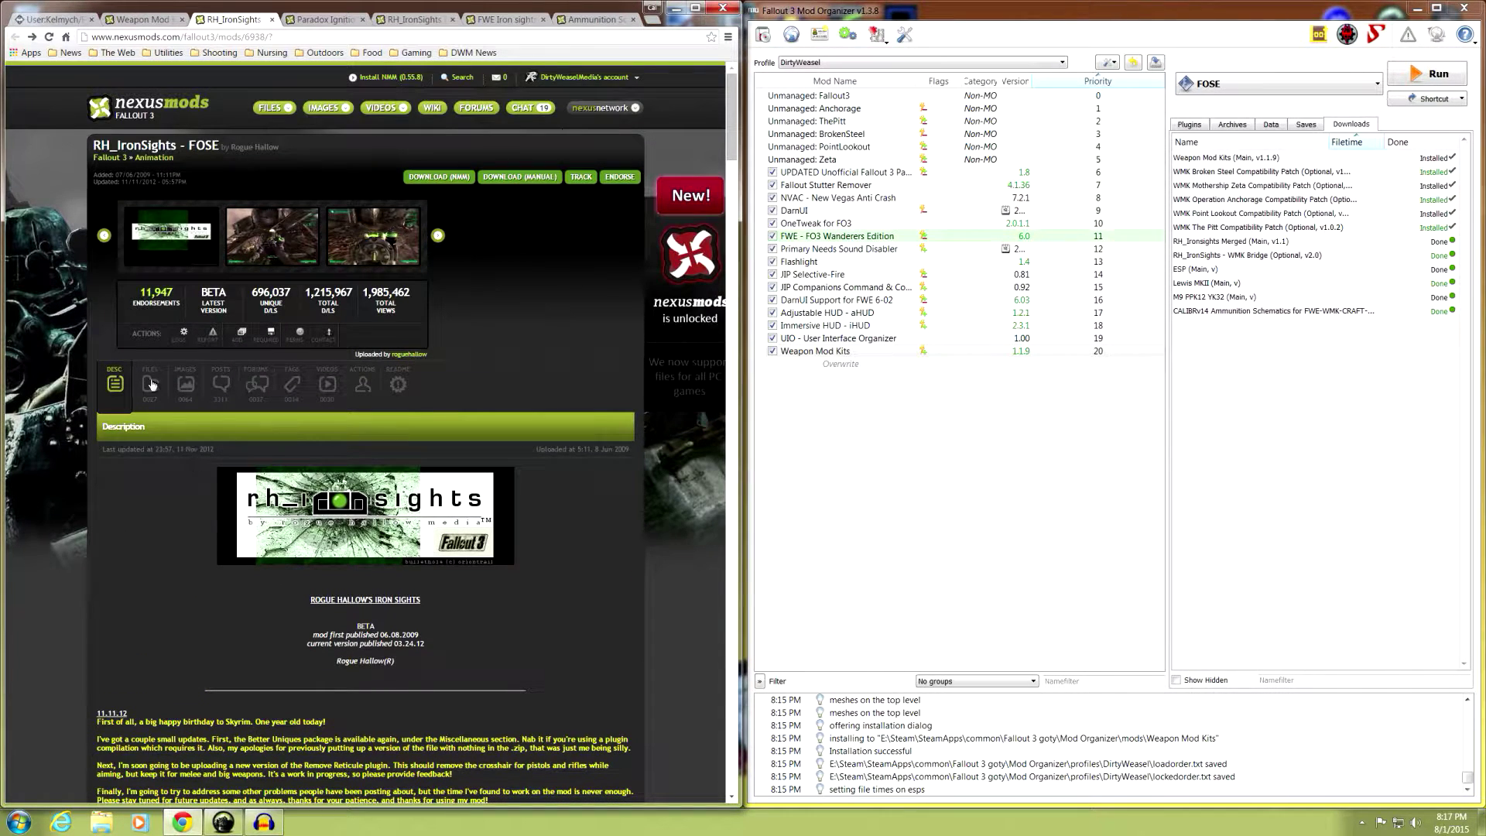
left_click(44, 20)
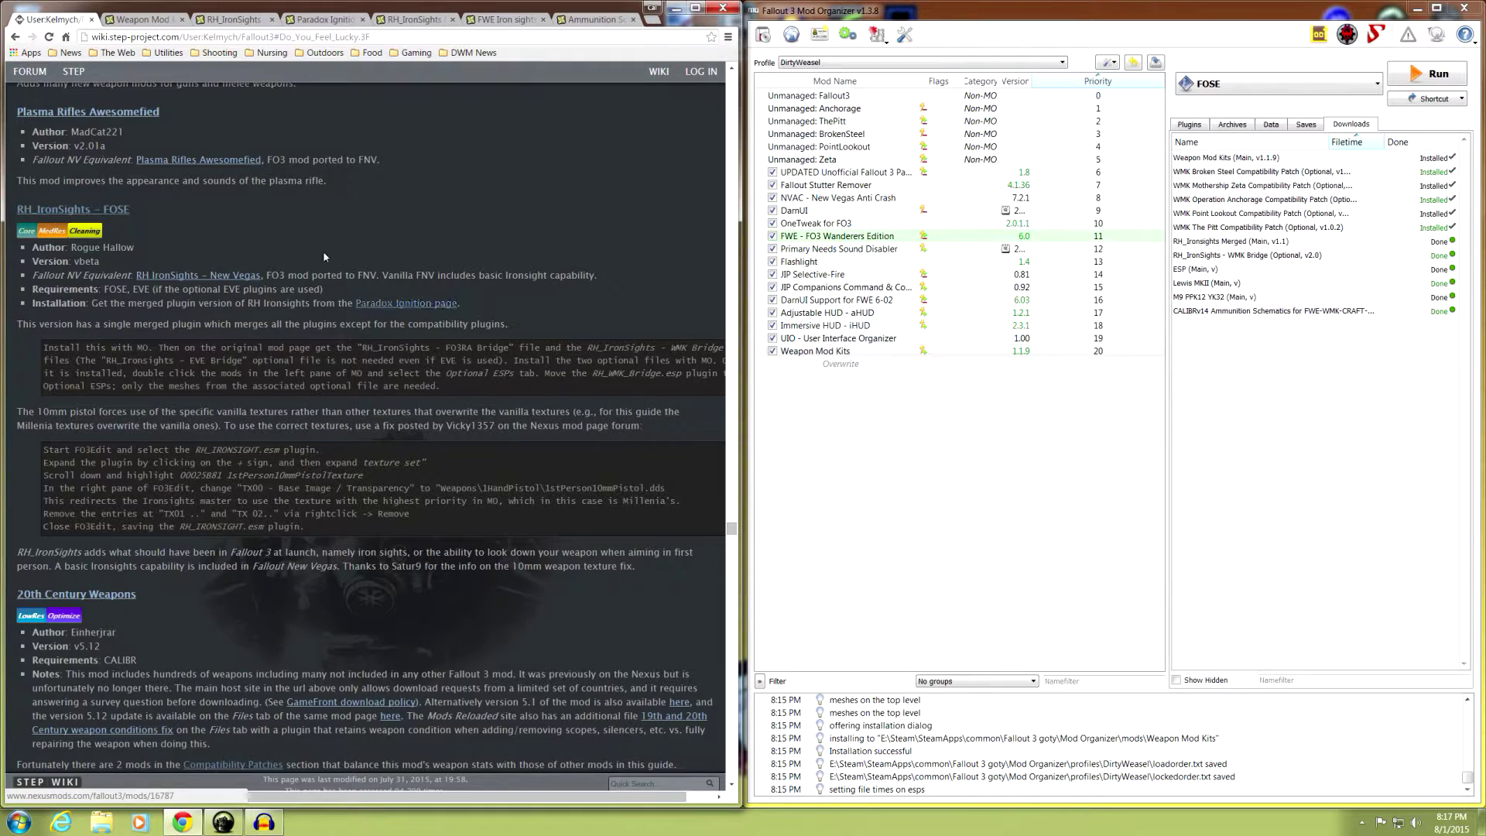
Open the Paradox Ignition presents The Mergers page and read its installation notes and the RH_Ironsights replaced plugins and requirements.
left_click(320, 21)
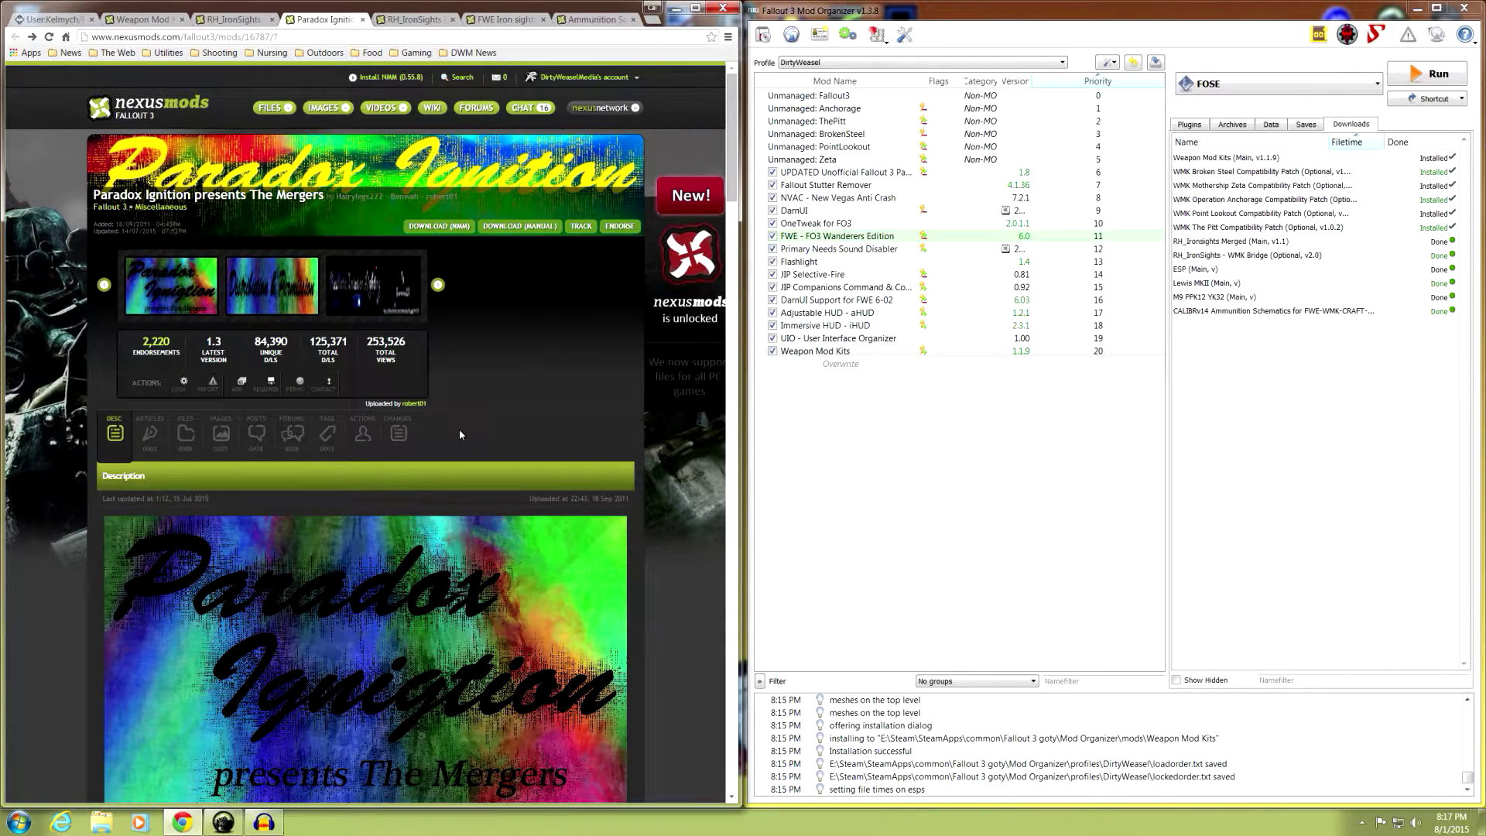
scroll(459, 434, "down", 4)
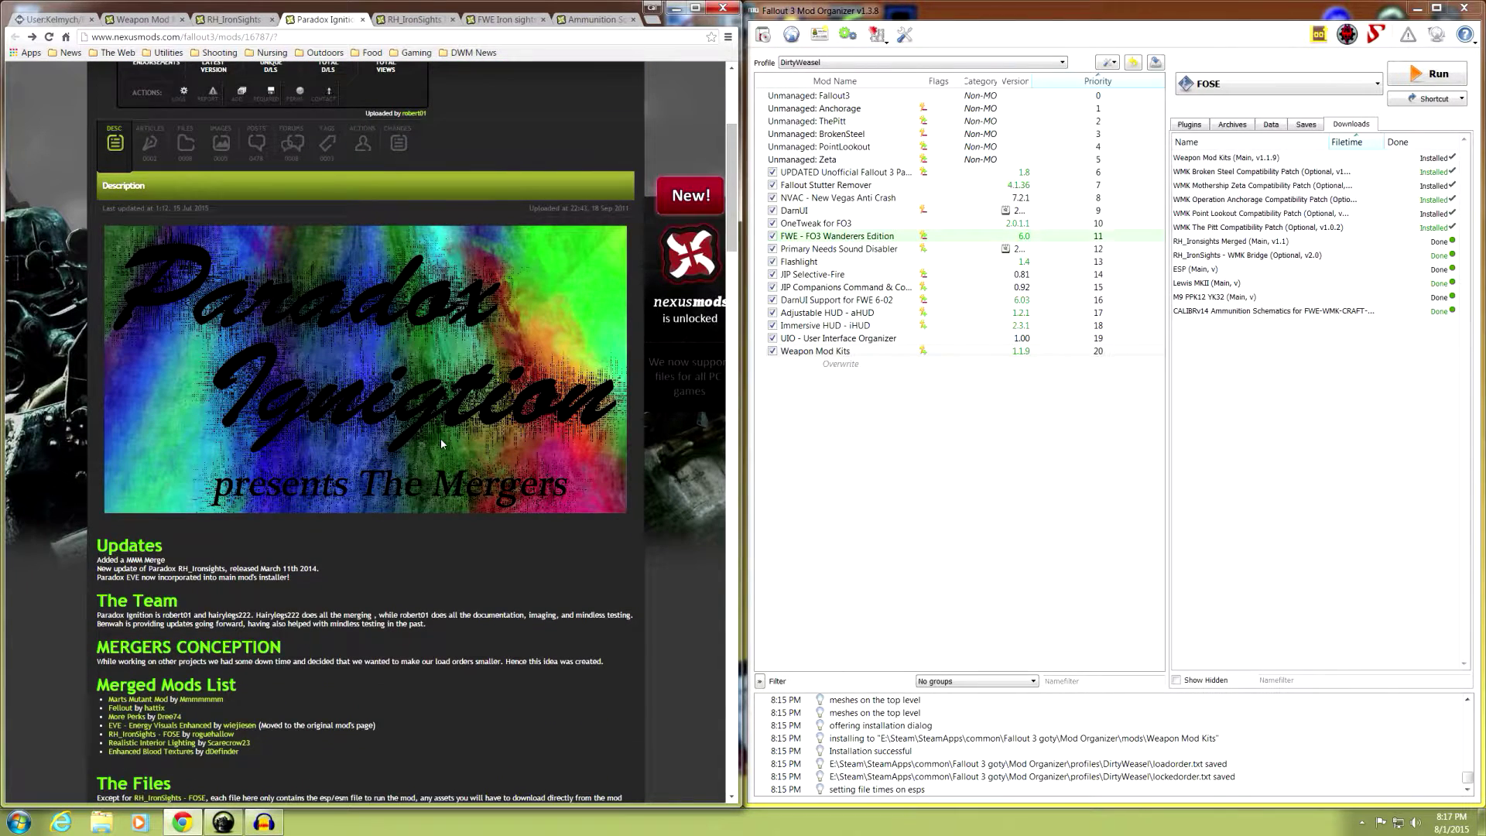
scroll(441, 443, "down", 7)
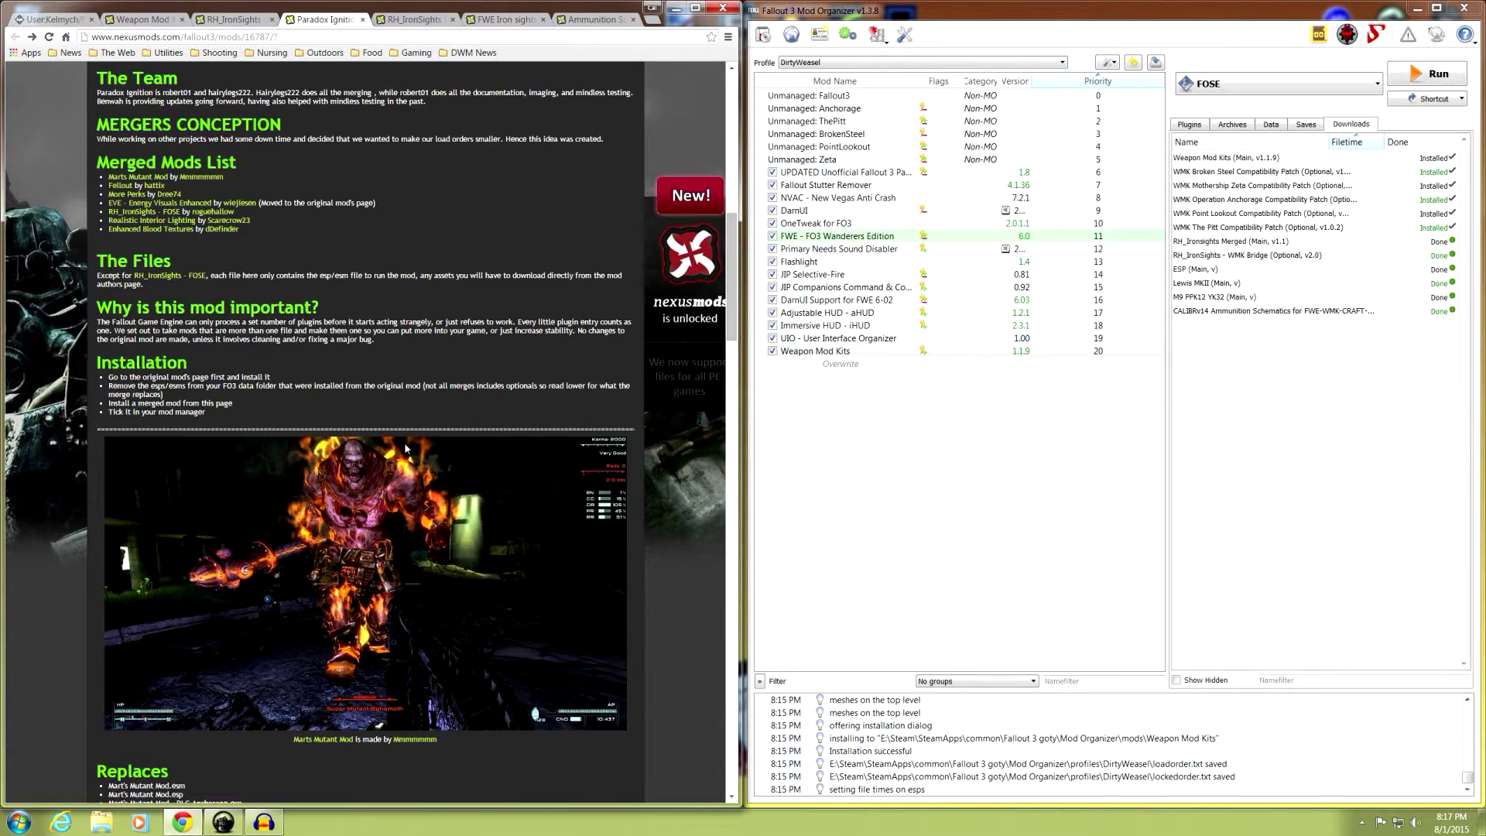
scroll(406, 448, "down", 5)
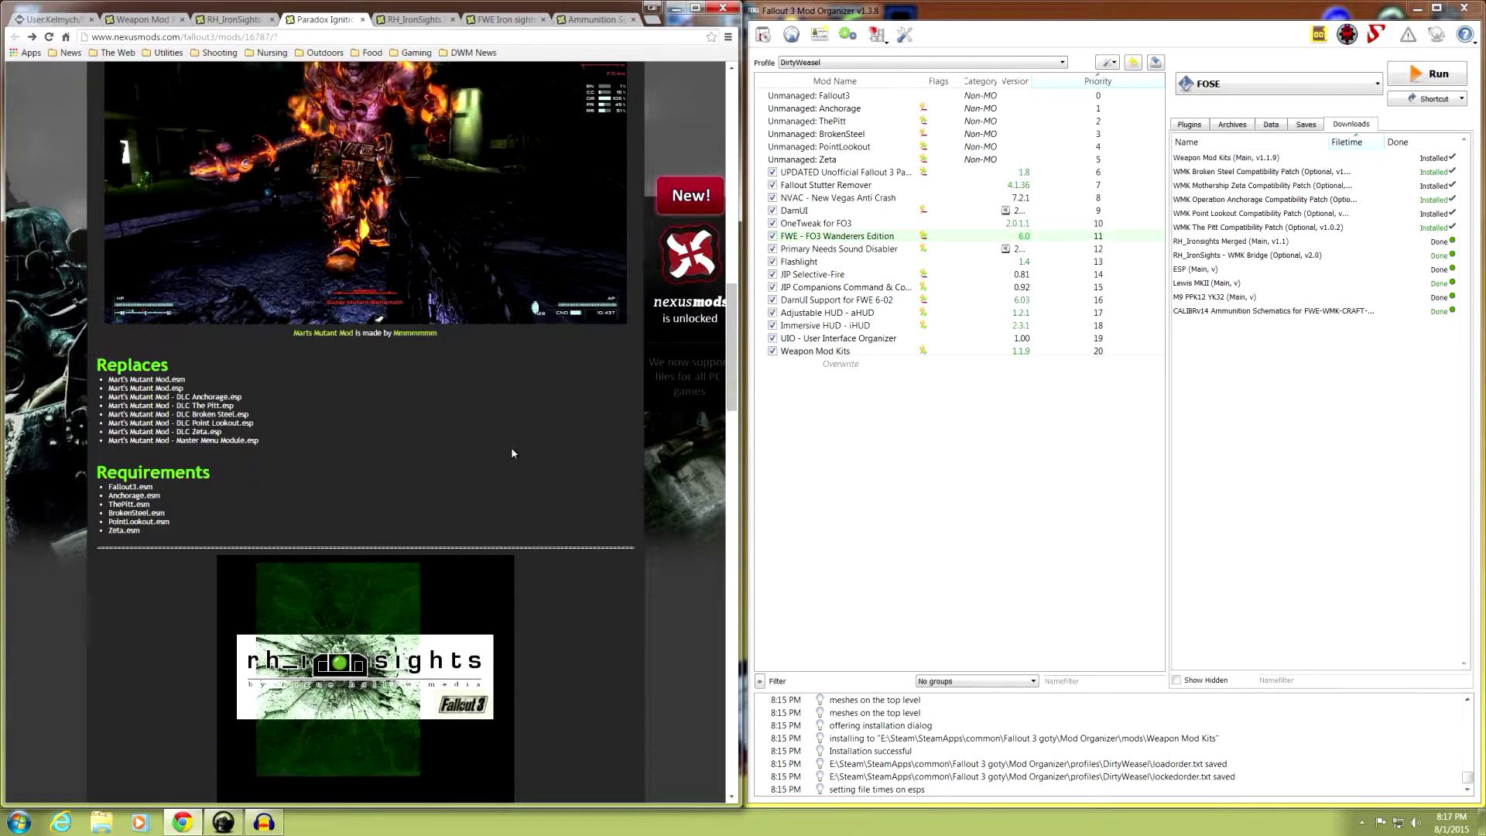
scroll(486, 453, "down", 5)
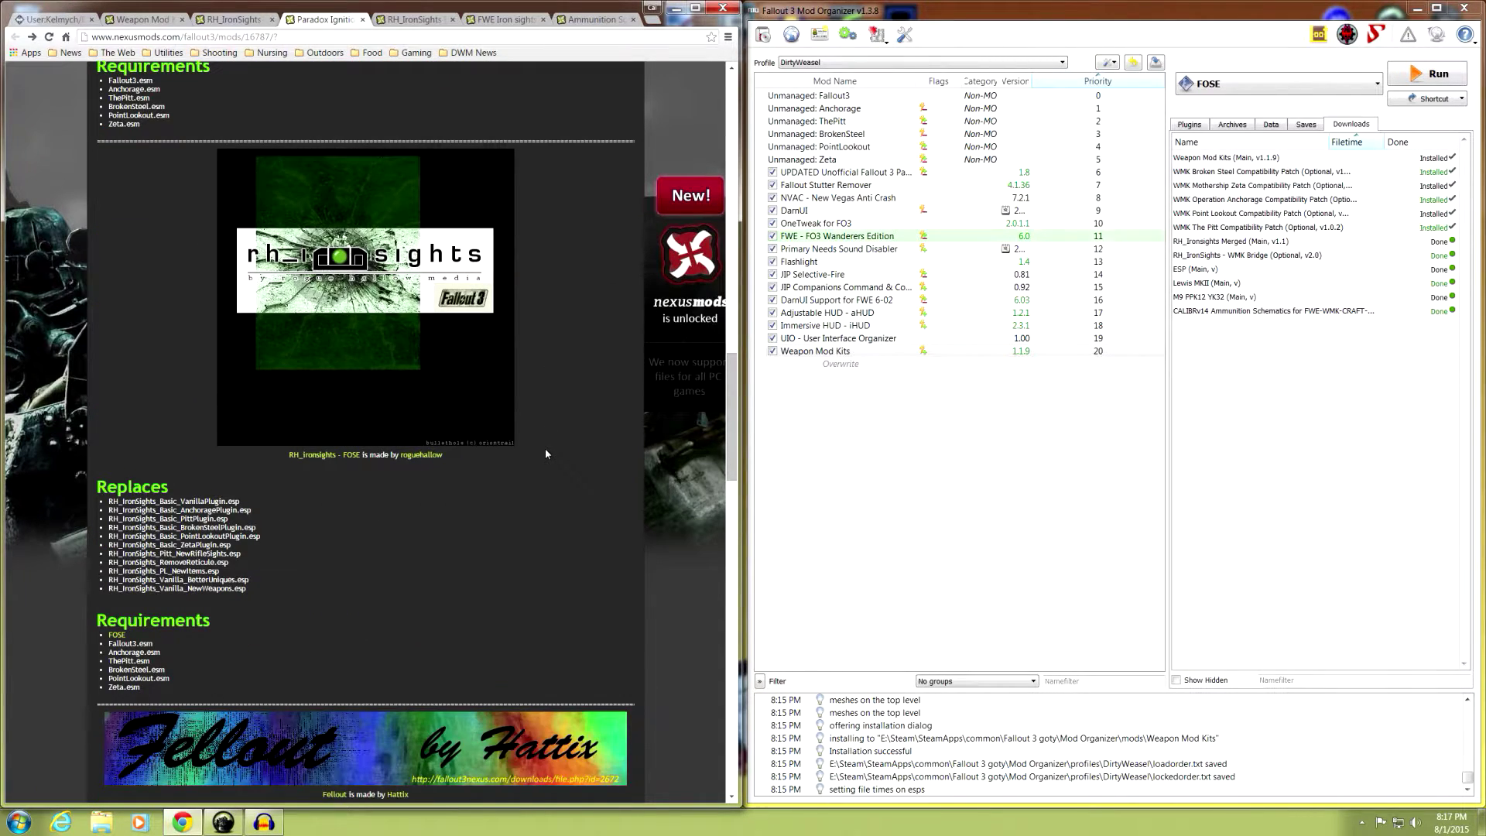
scroll(546, 453, "down", 1)
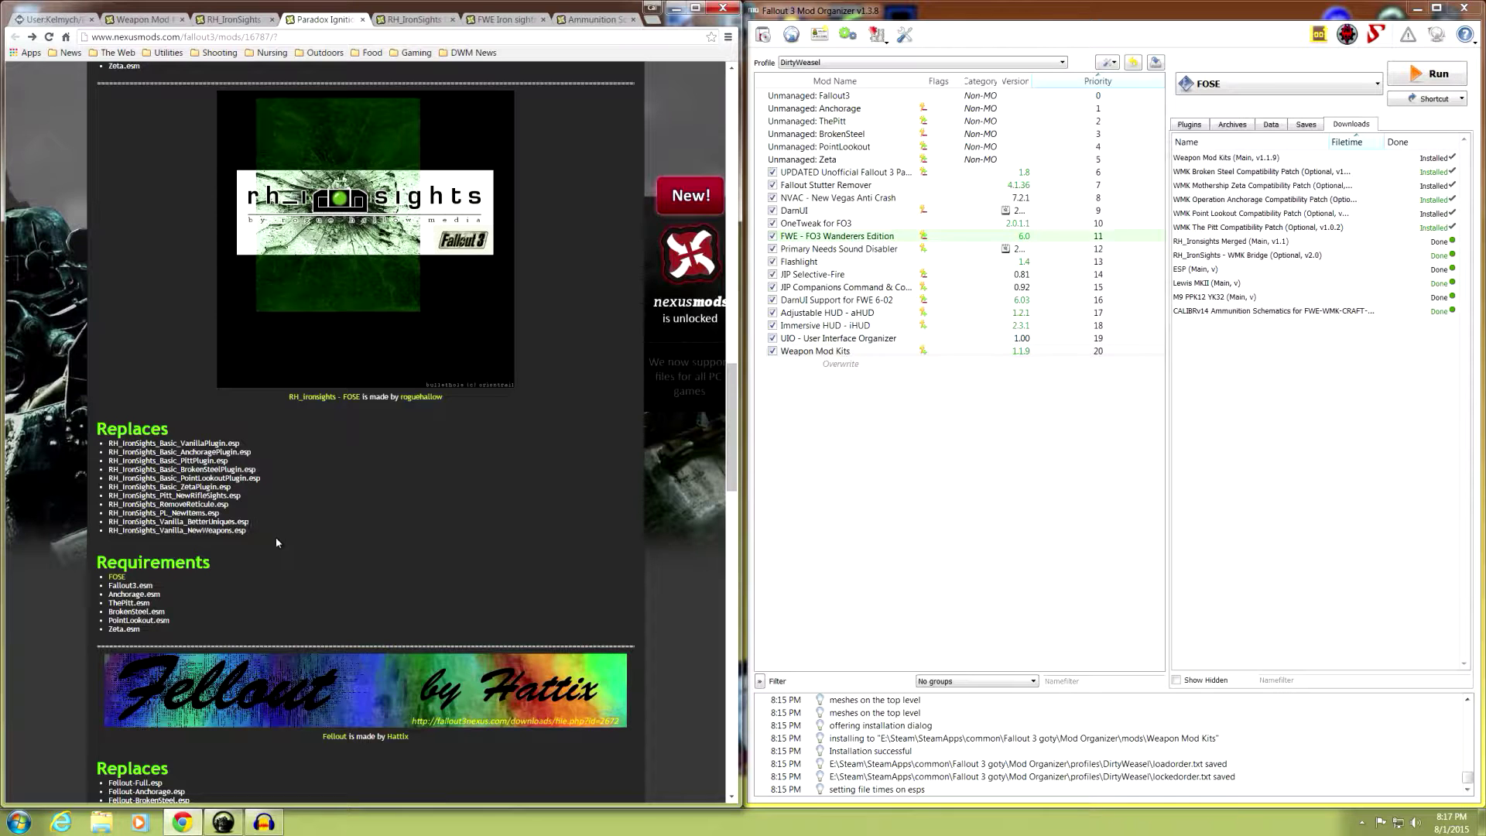
scroll(184, 499, "up", 5)
scroll(183, 500, "up", 12)
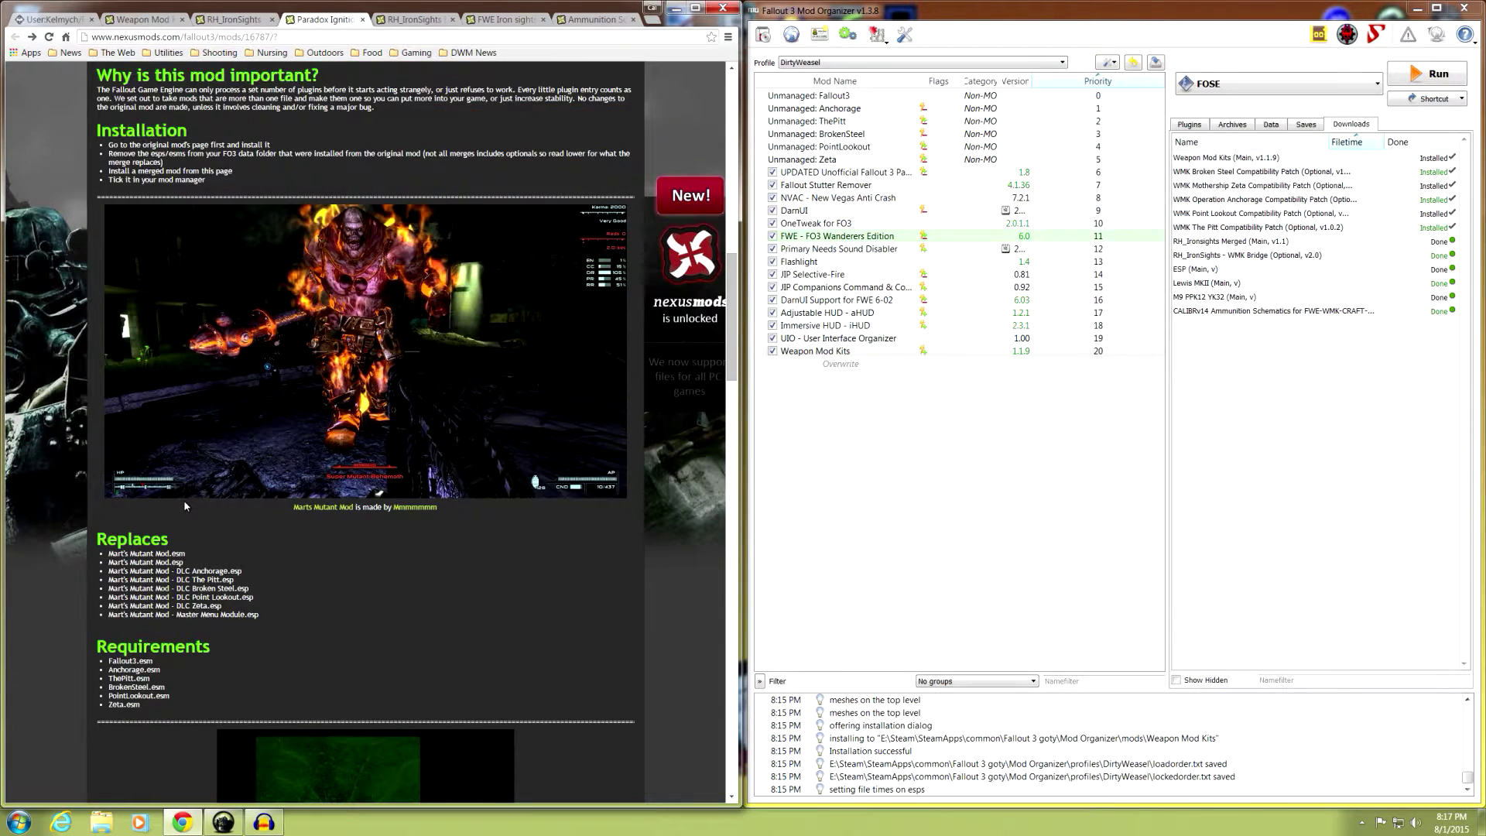
scroll(185, 505, "up", 4)
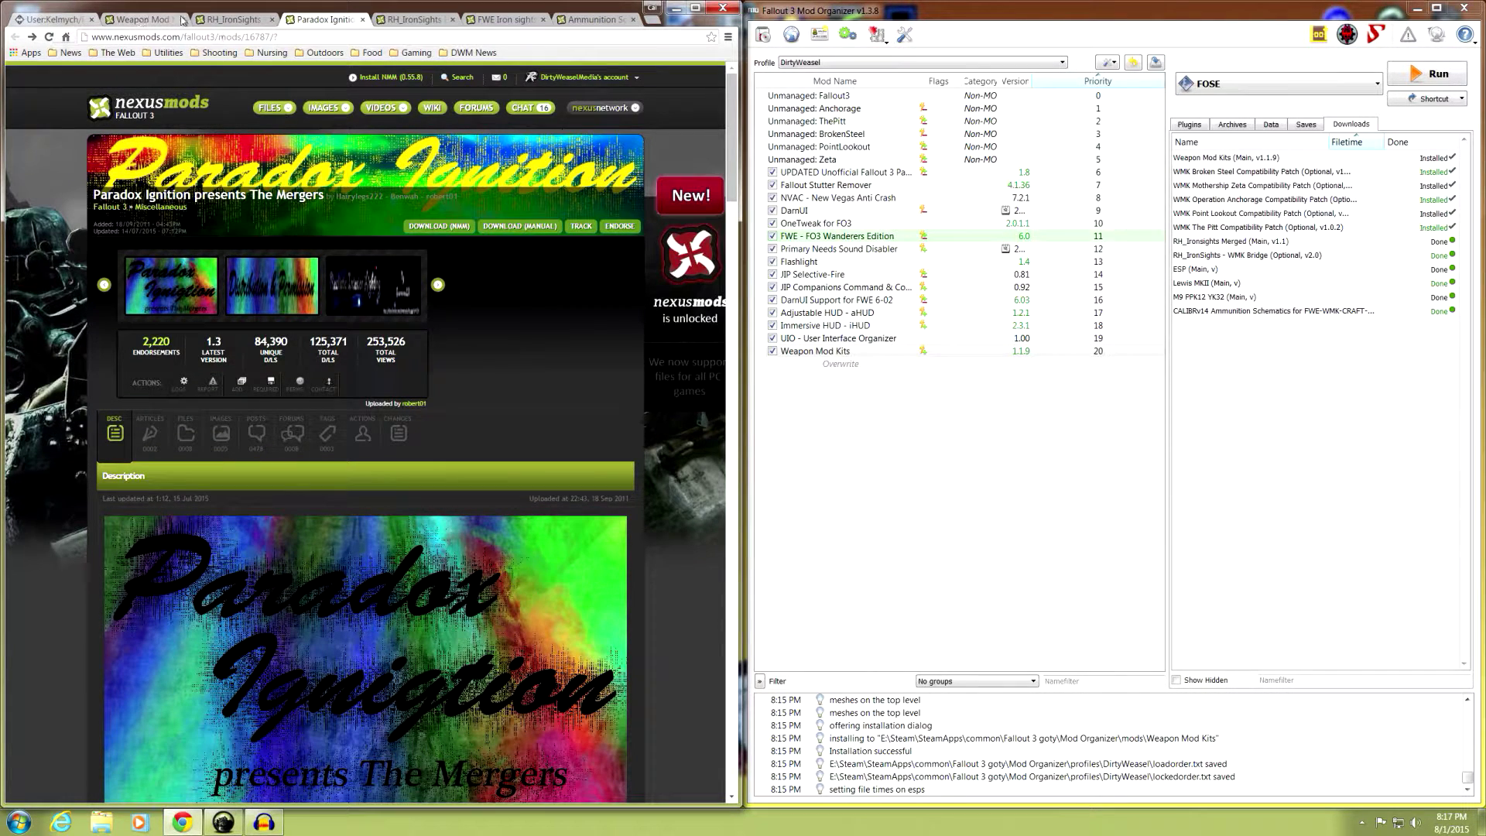
Review the main and optional files offered on the RH_IronSights - FOSE Nexus page, including the bridge files.
left_click(228, 18)
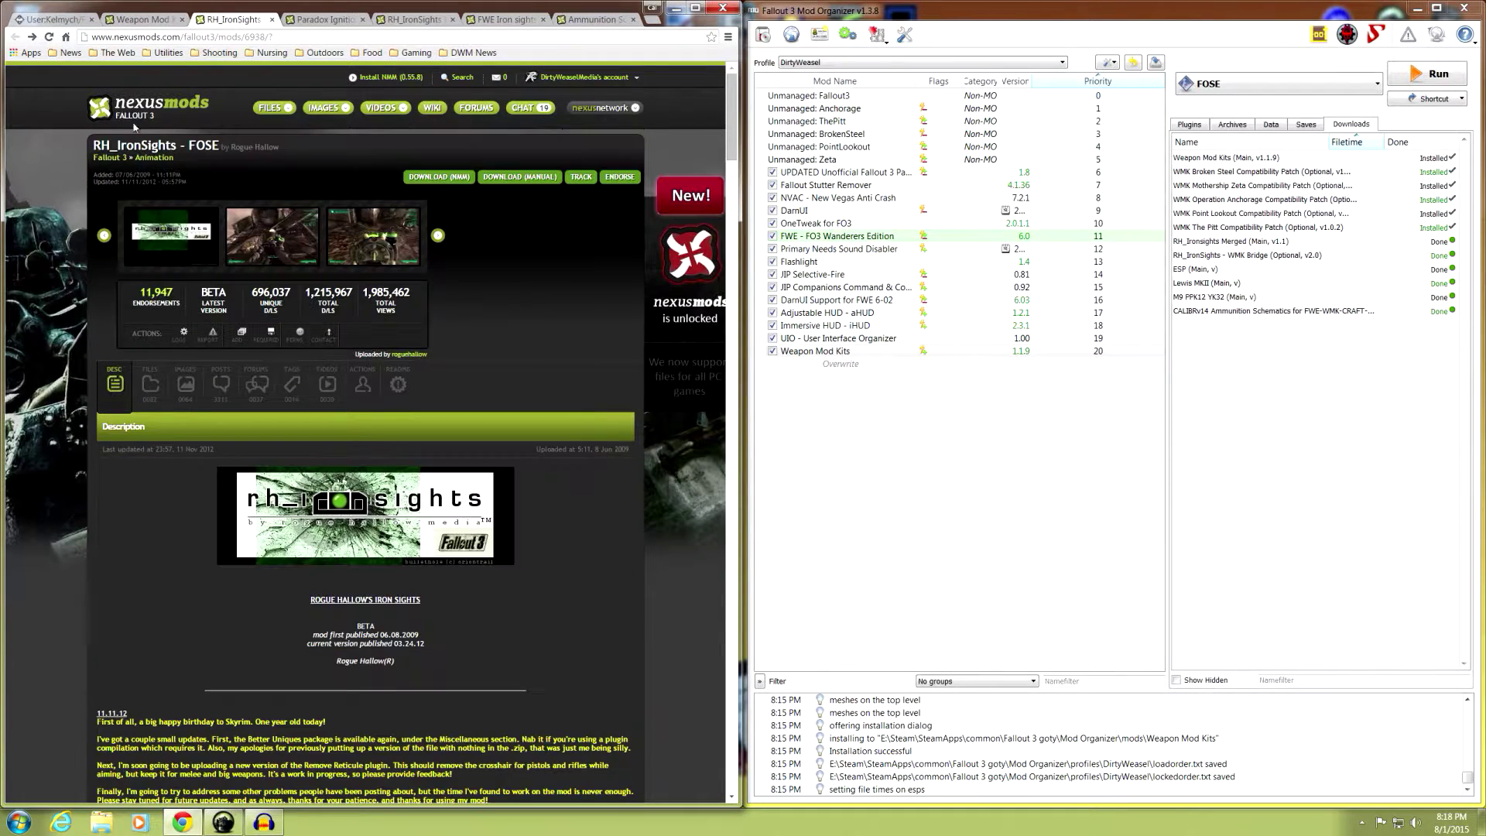
left_click(152, 384)
scroll(71, 422, "down", 4)
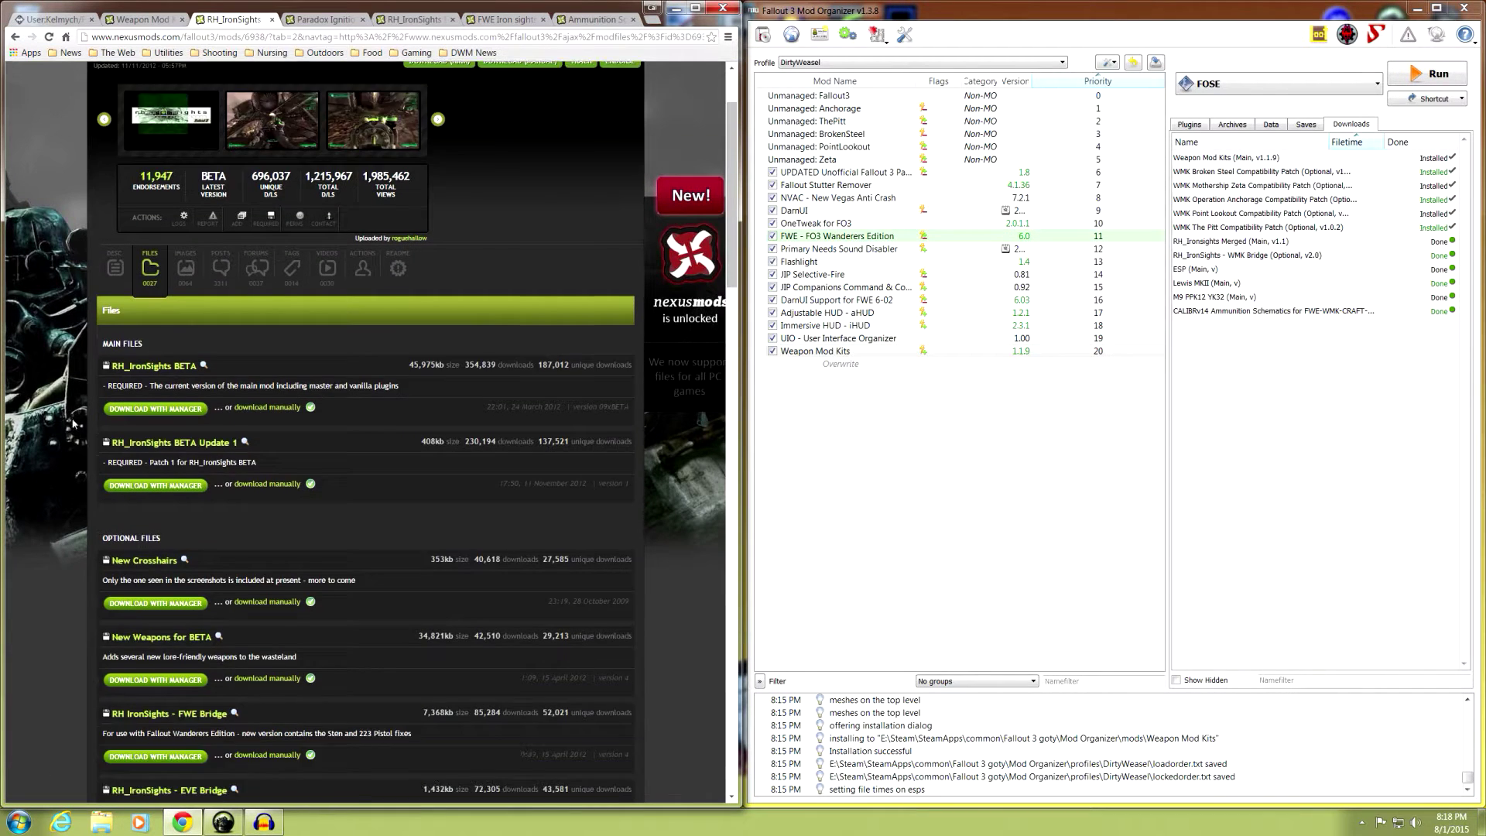
scroll(77, 423, "down", 3)
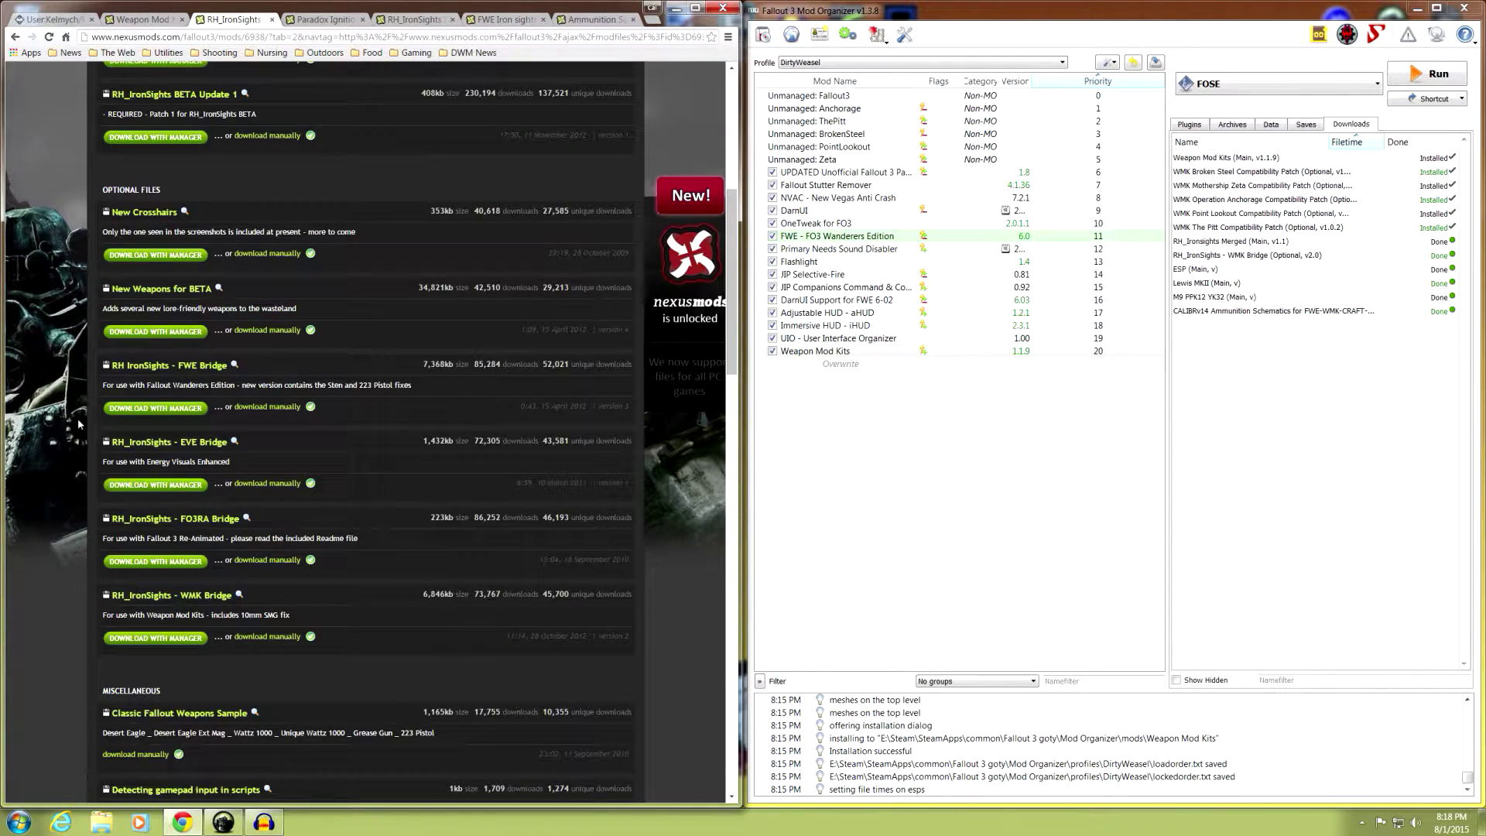
scroll(78, 423, "up", 1)
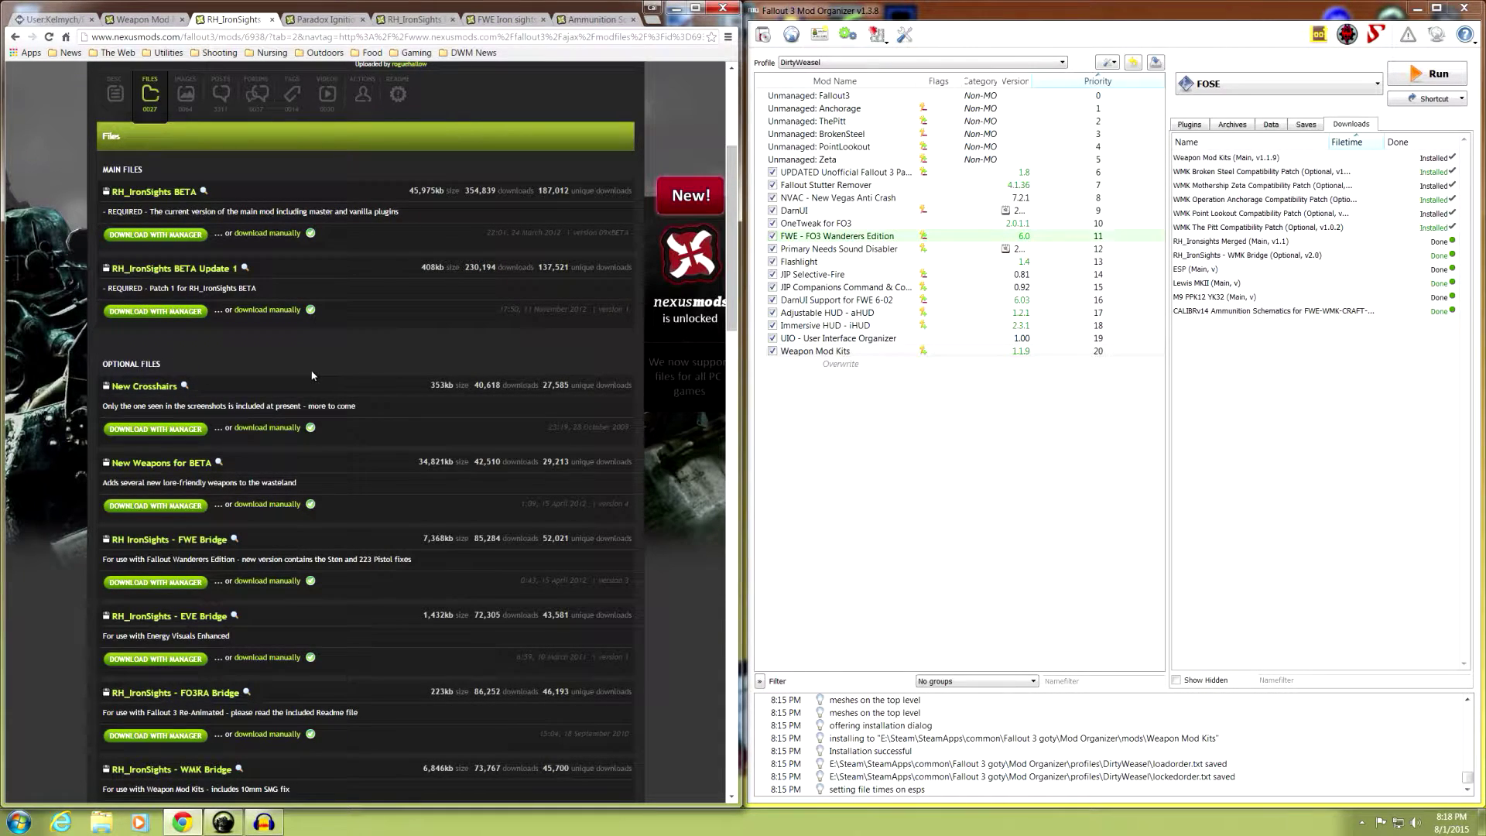
scroll(313, 376, "up", 1)
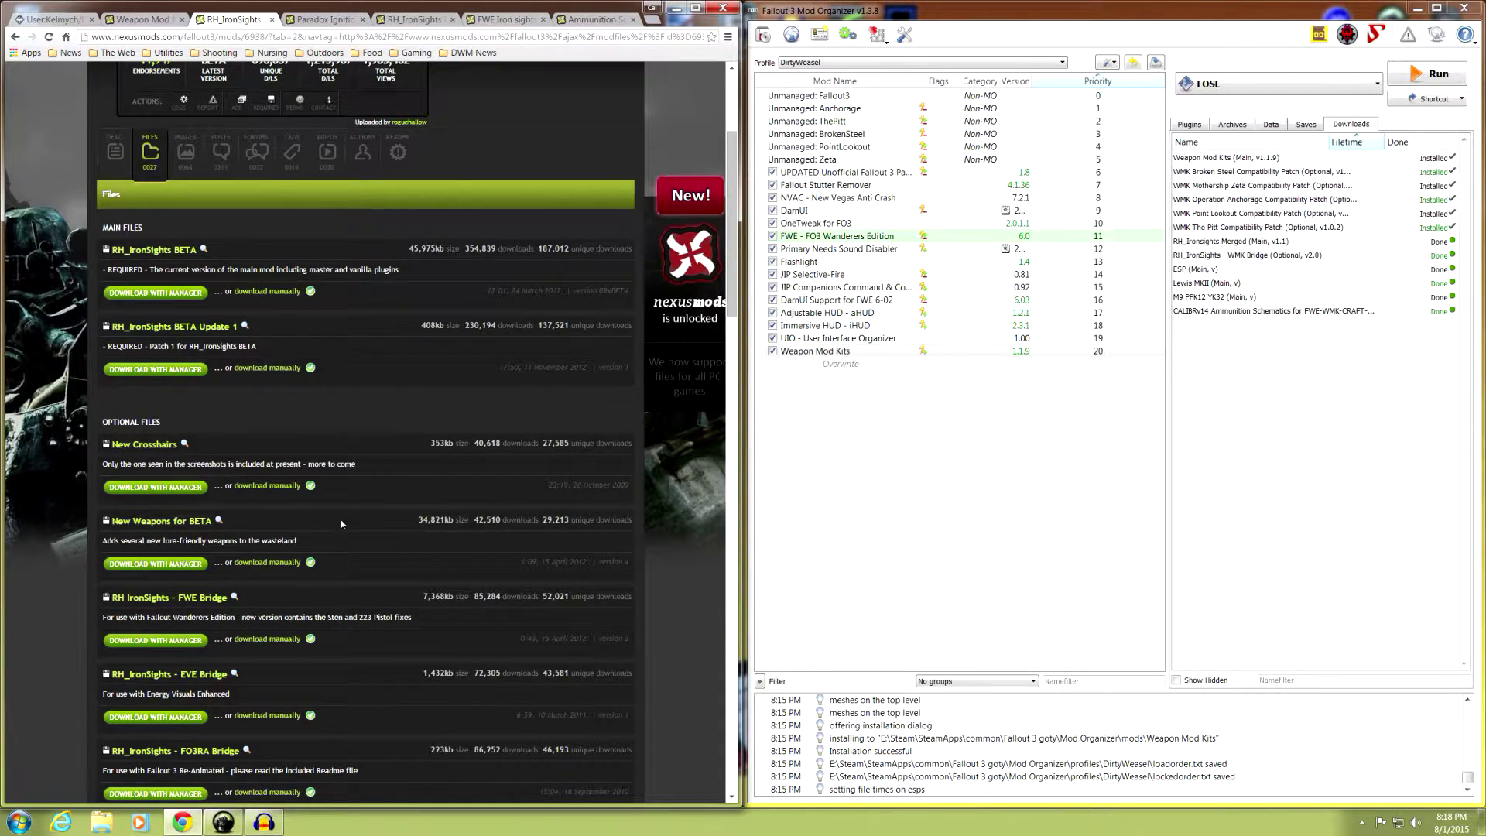
scroll(340, 510, "up", 3)
Locate the RH_Ironsights Merged download among the main files of Paradox Ignition presents The Mergers.
left_click(325, 20)
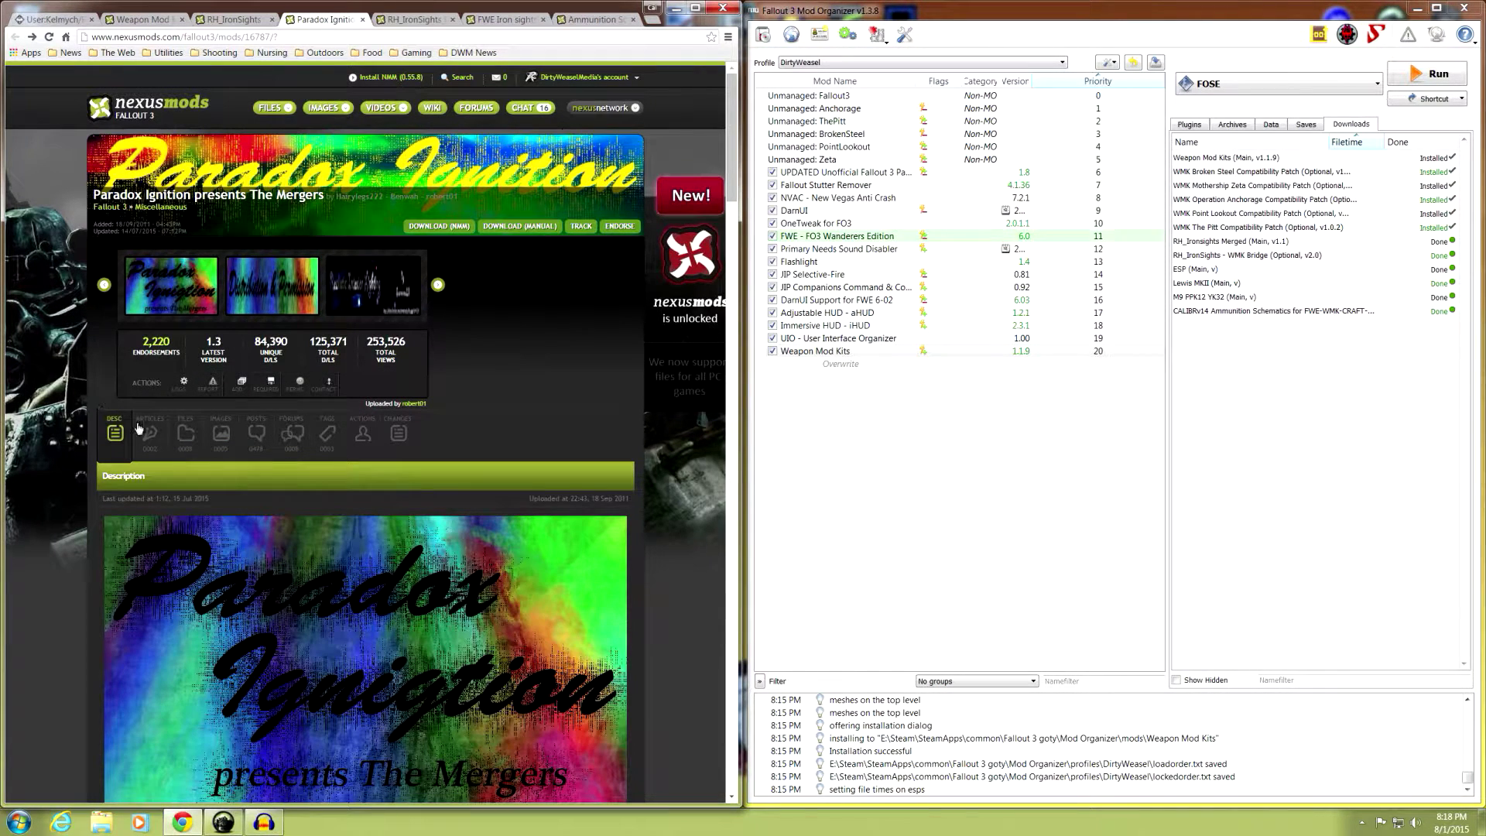
left_click(185, 434)
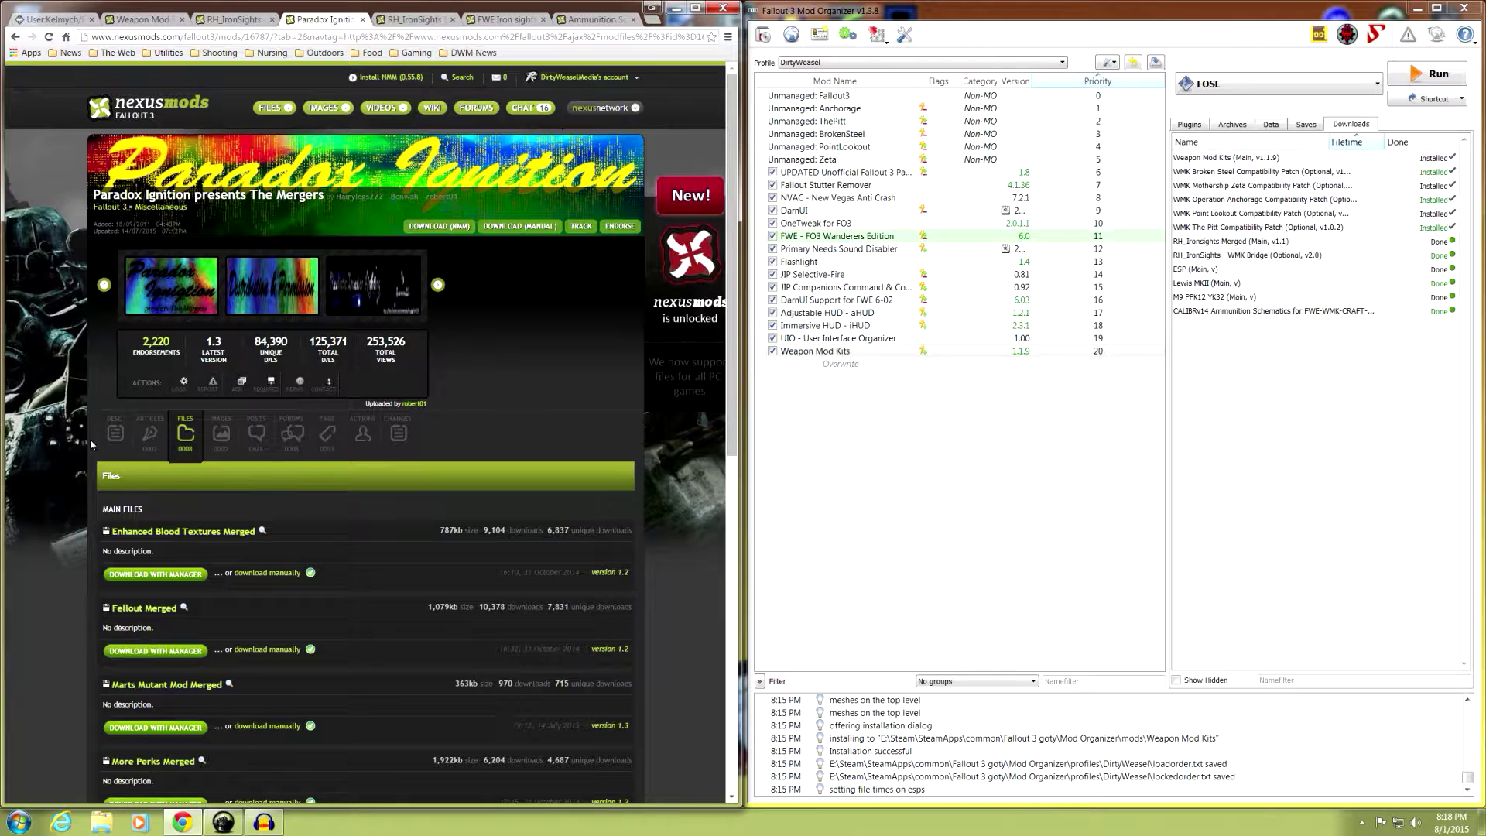
scroll(90, 439, "down", 3)
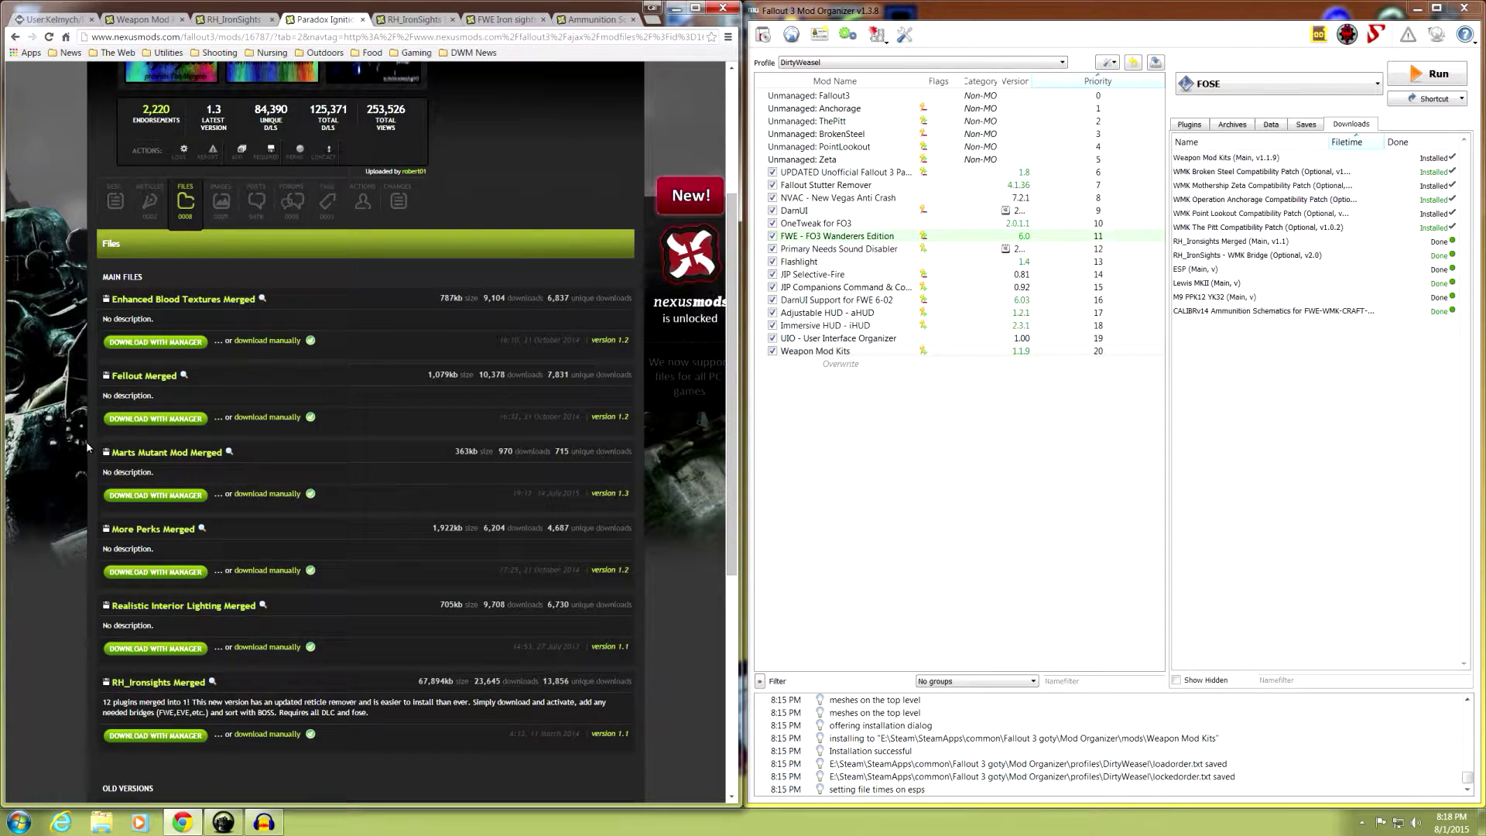
scroll(89, 448, "down", 3)
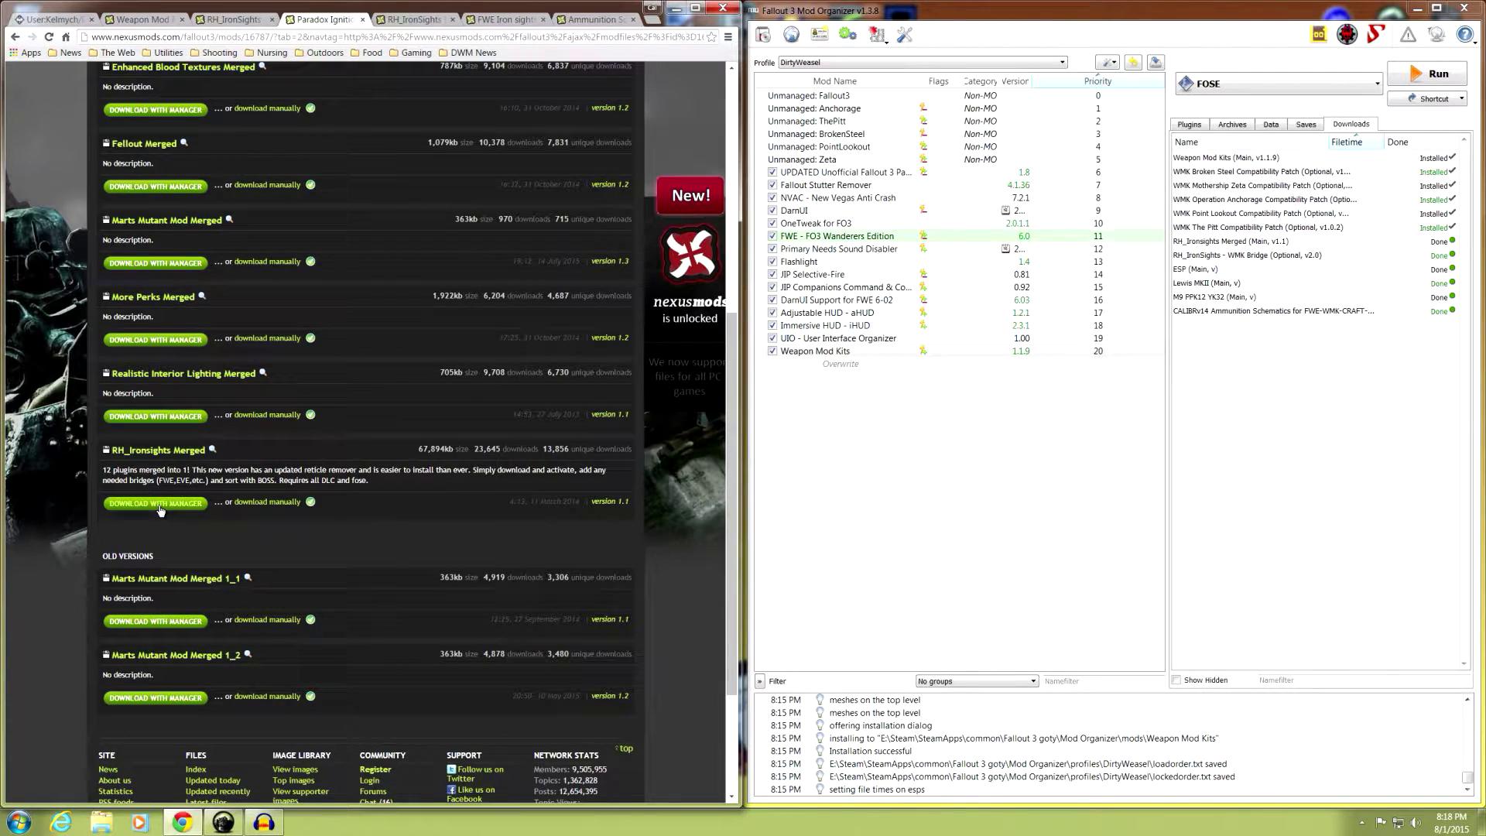
Manually install the downloaded RH_Ironsights Merged in Mod Organizer with all its content, naming the mod Paradox Ignition RH Ironsights.
double_click(1233, 246)
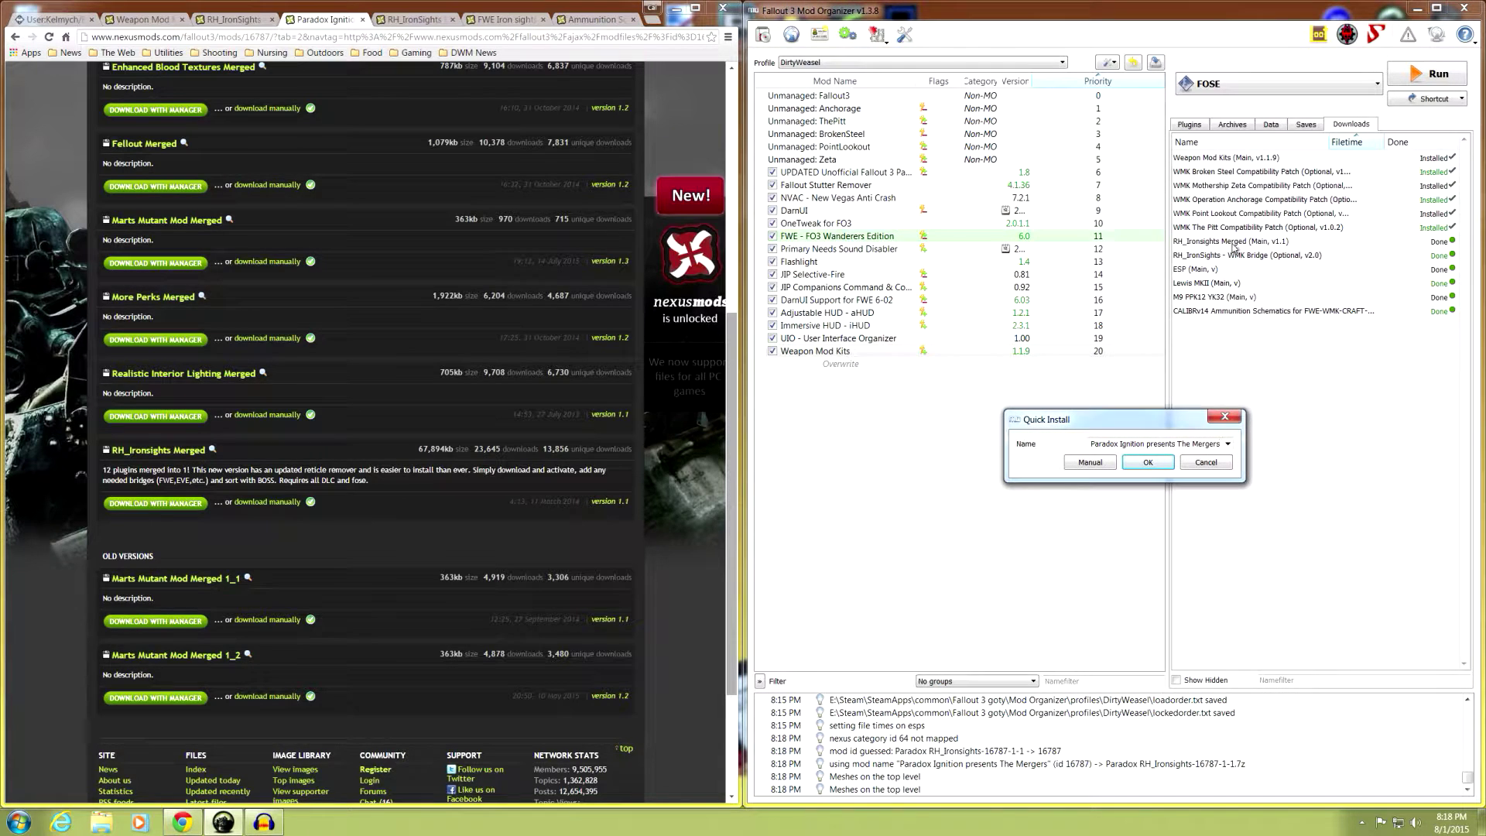
double_click(1221, 444)
left_click(1222, 444)
key("BackSpace")
key("BackSpace")
key("BackSpace")
key("BackSpace")
key("BackSpace")
key("BackSpace")
key("BackSpace")
key("BackSpace")
key("BackSpace")
key("BackSpace")
key("BackSpace")
key("BackSpace")
key("BackSpace")
key("BackSpace")
key("BackSpace")
key("BackSpace")
key("BackSpace")
key("BackSpace")
key("BackSpace")
key("BackSpace")
type("RH Ironsight")
left_click(1081, 471)
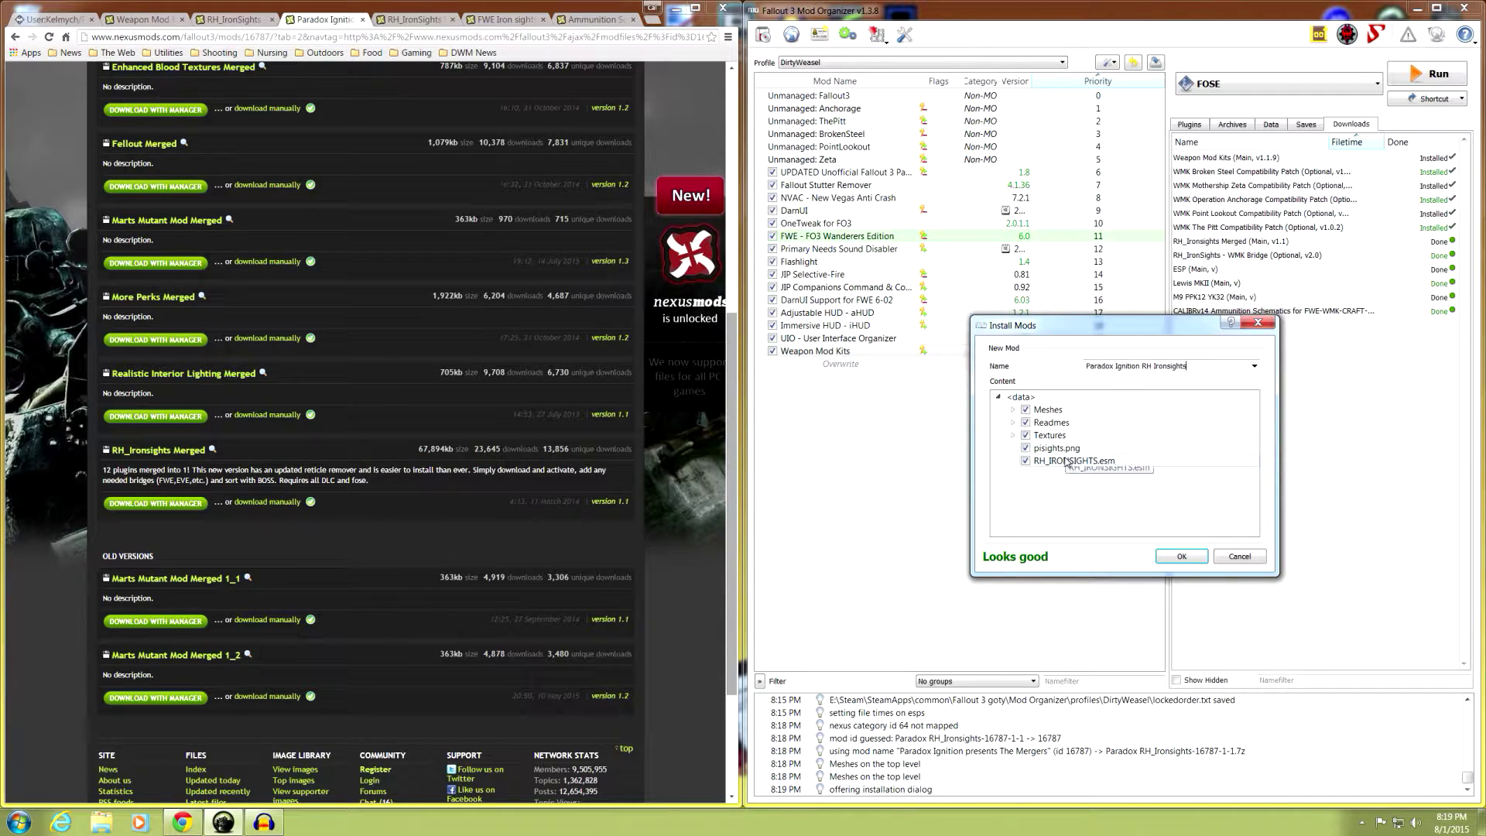
left_click(1179, 556)
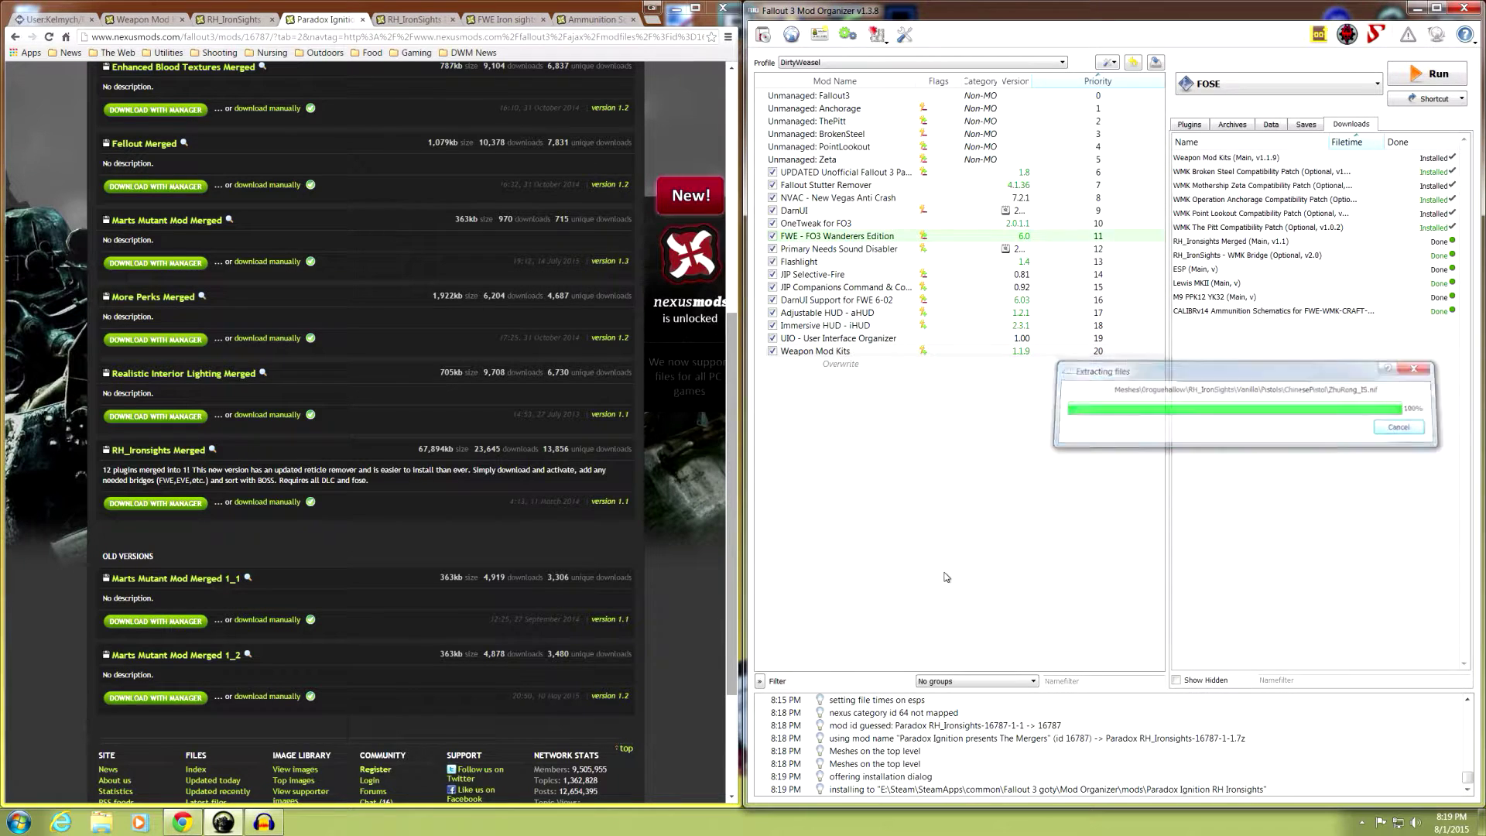
Enable Paradox Ignition RH Ironsights in the mod list and clear the warning flag on its version.
left_click(772, 364)
left_click(1022, 369)
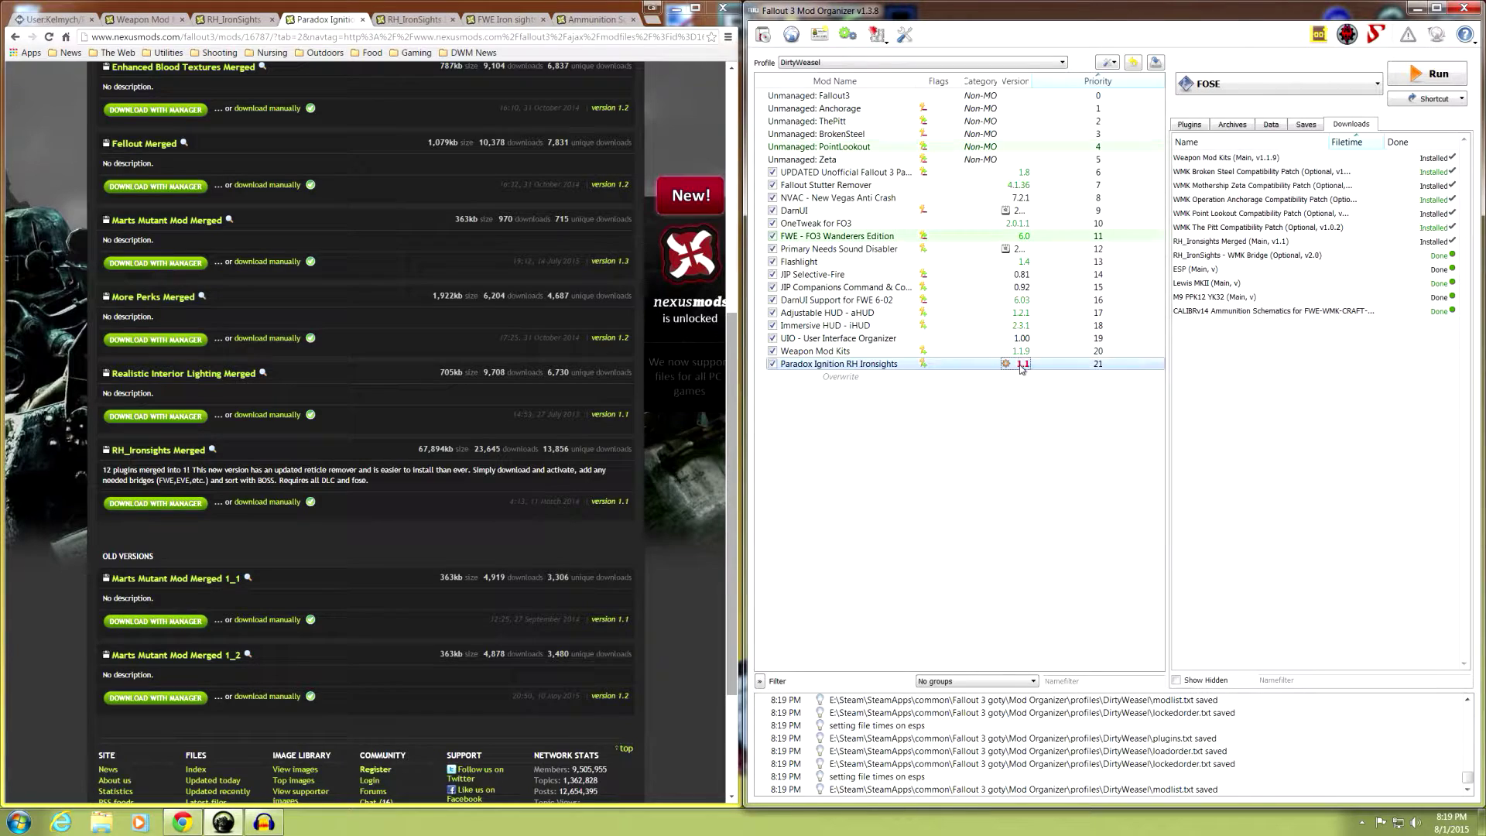
right_click(1021, 369)
left_click(1035, 431)
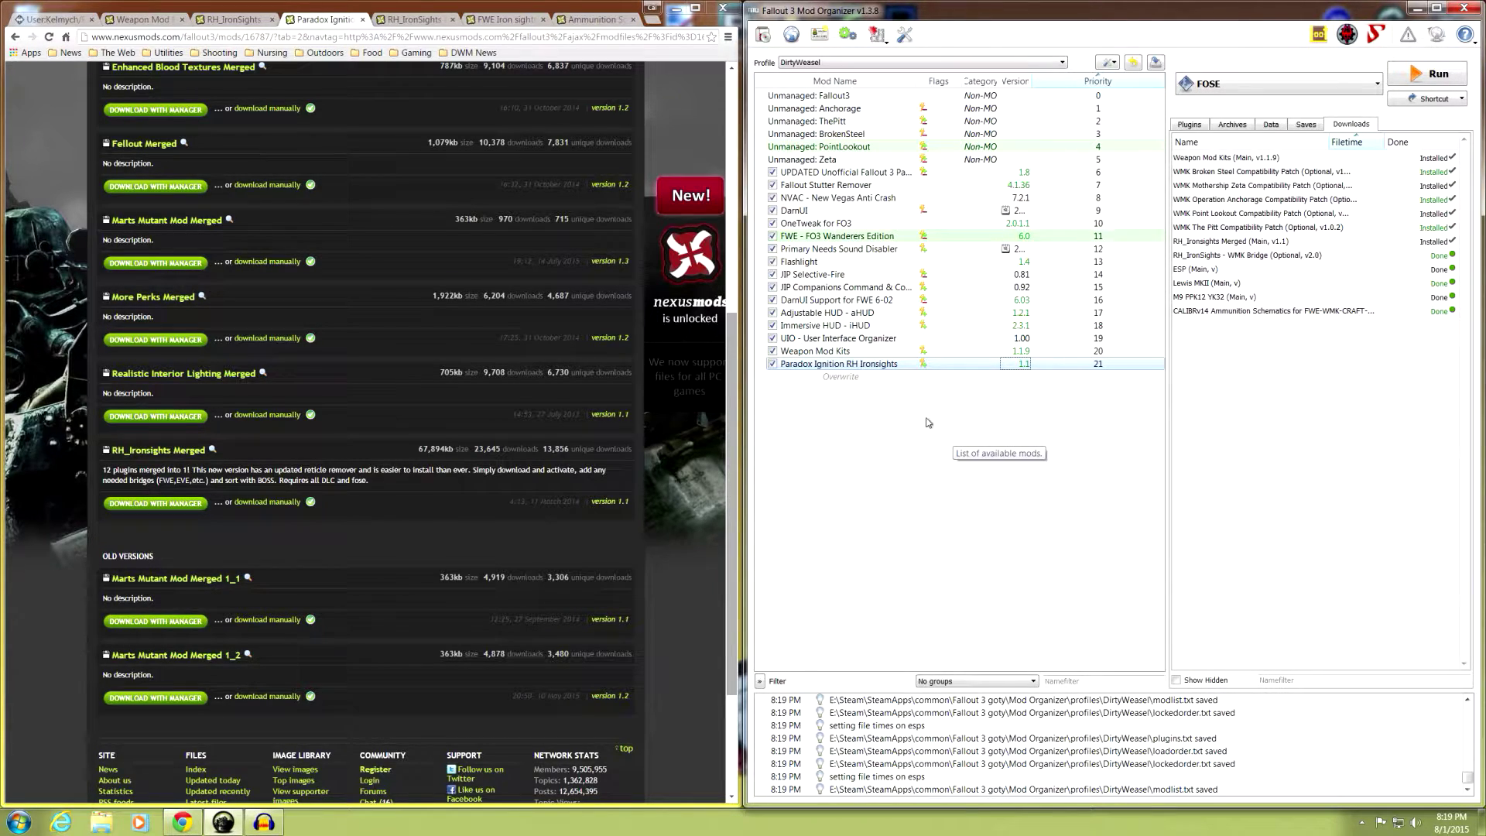
Check the optional and available ESPs of Paradox Ignition RH Ironsights, then look for RH_IRONSIGHTS.esm in the plugin load order.
double_click(924, 369)
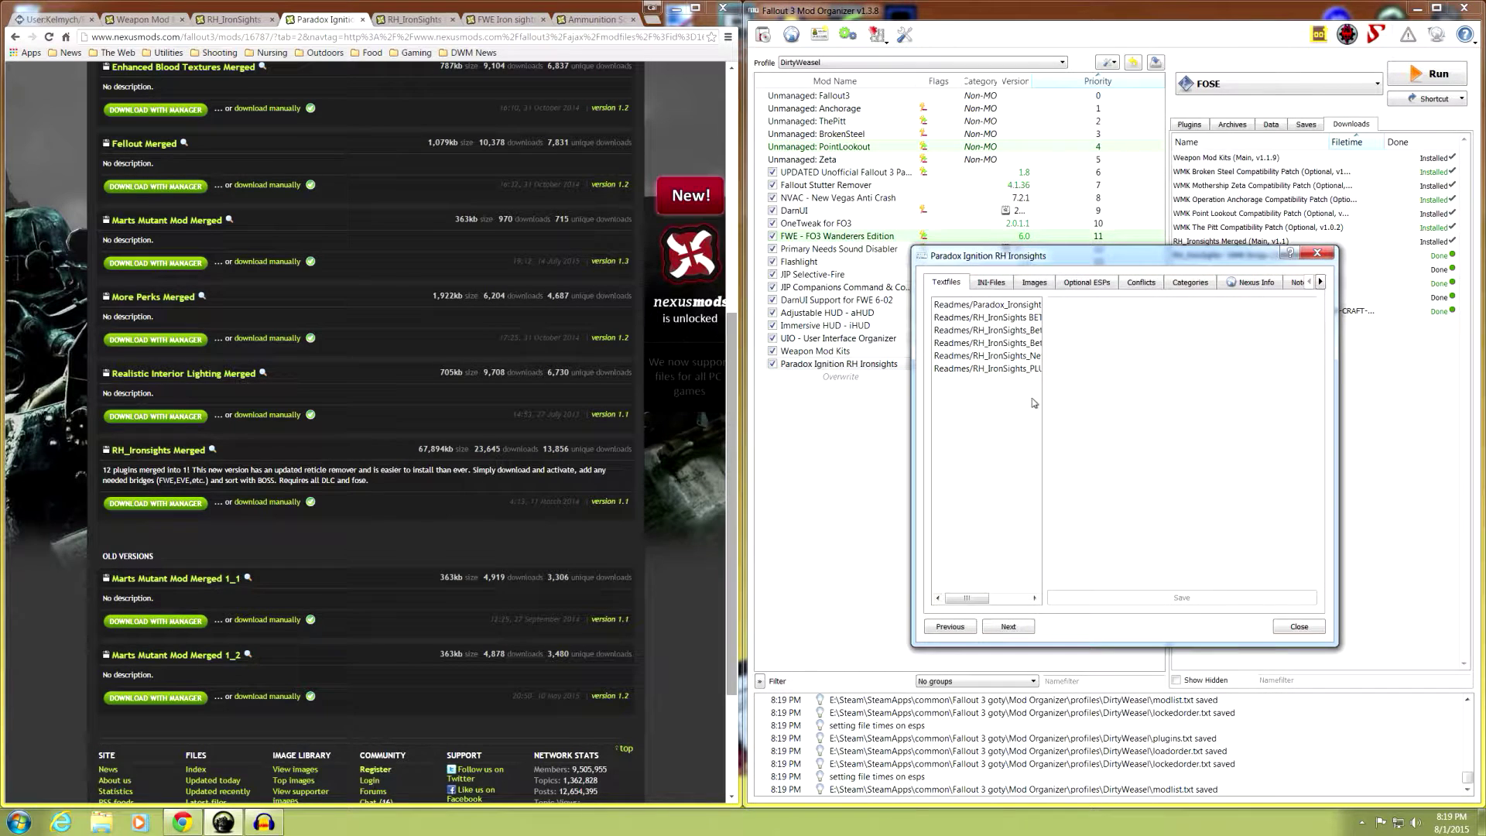
left_click(1086, 285)
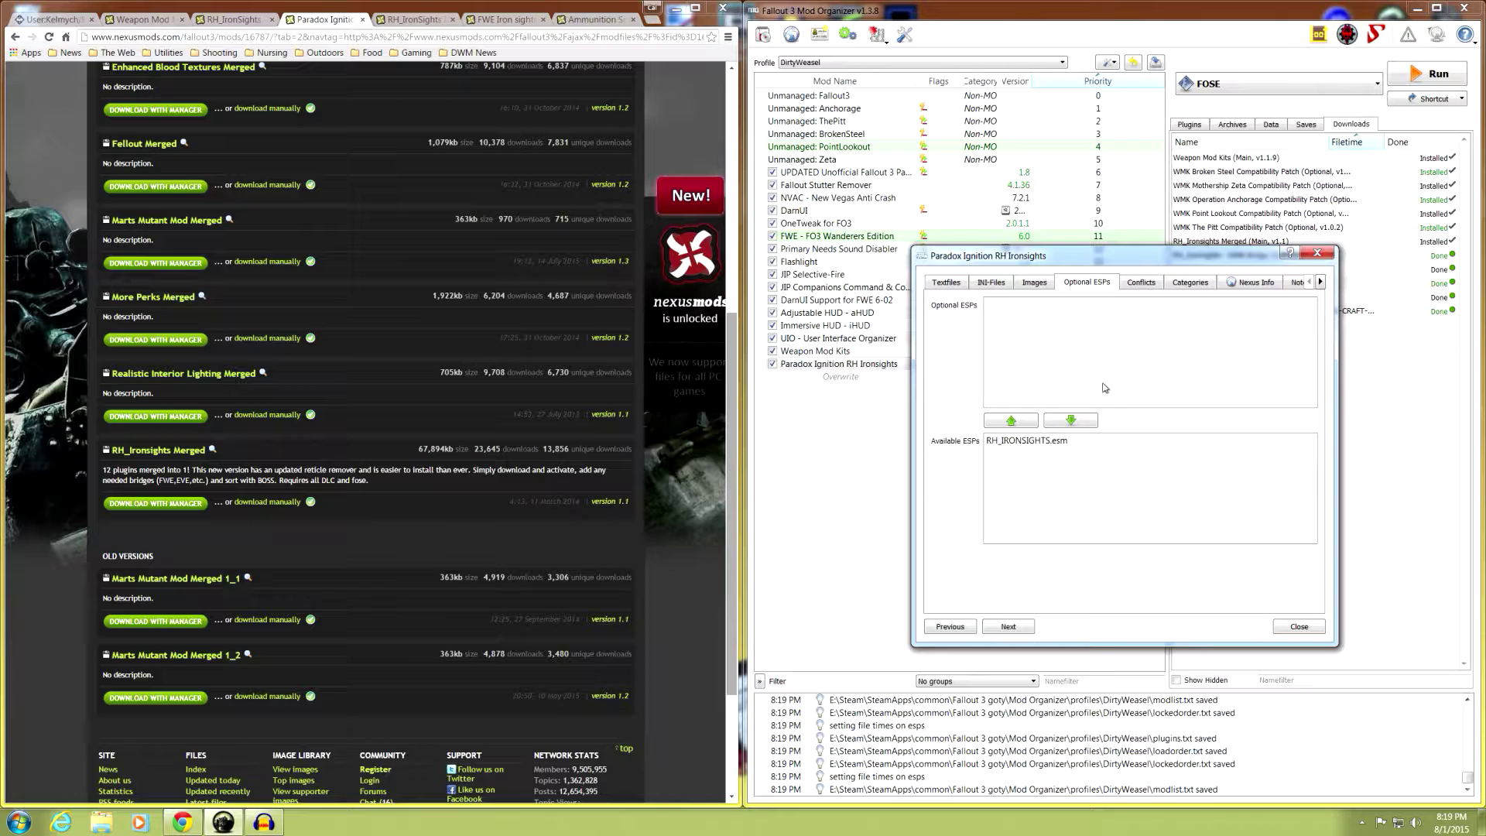
left_click(1289, 629)
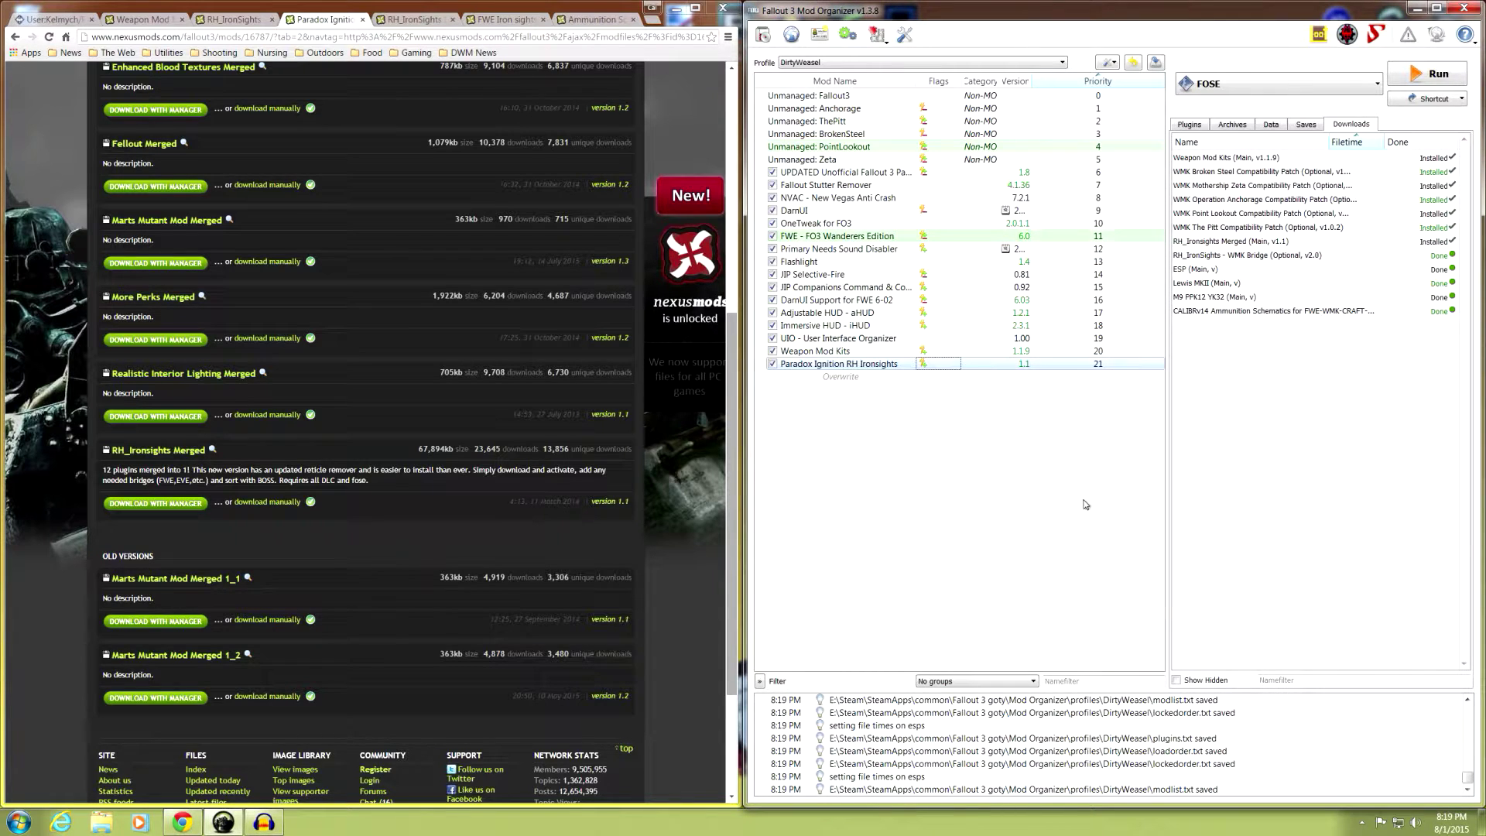
left_click(1189, 126)
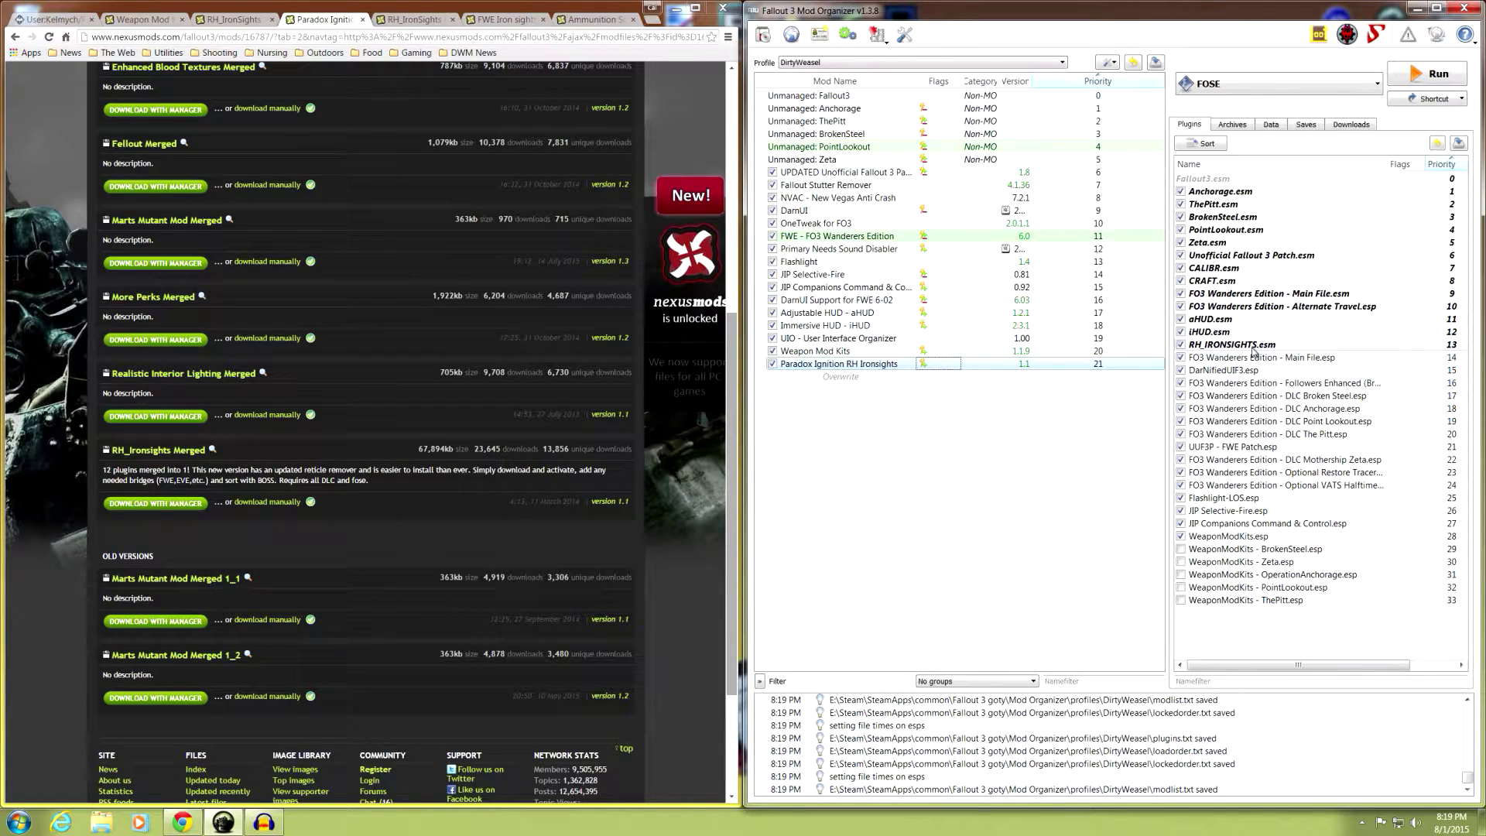
mouse_move(1247, 347)
Read the STEP wiki guide's instructions for the RH_IronSights FO3RA Bridge and WMK Bridge optional files.
left_click(855, 352)
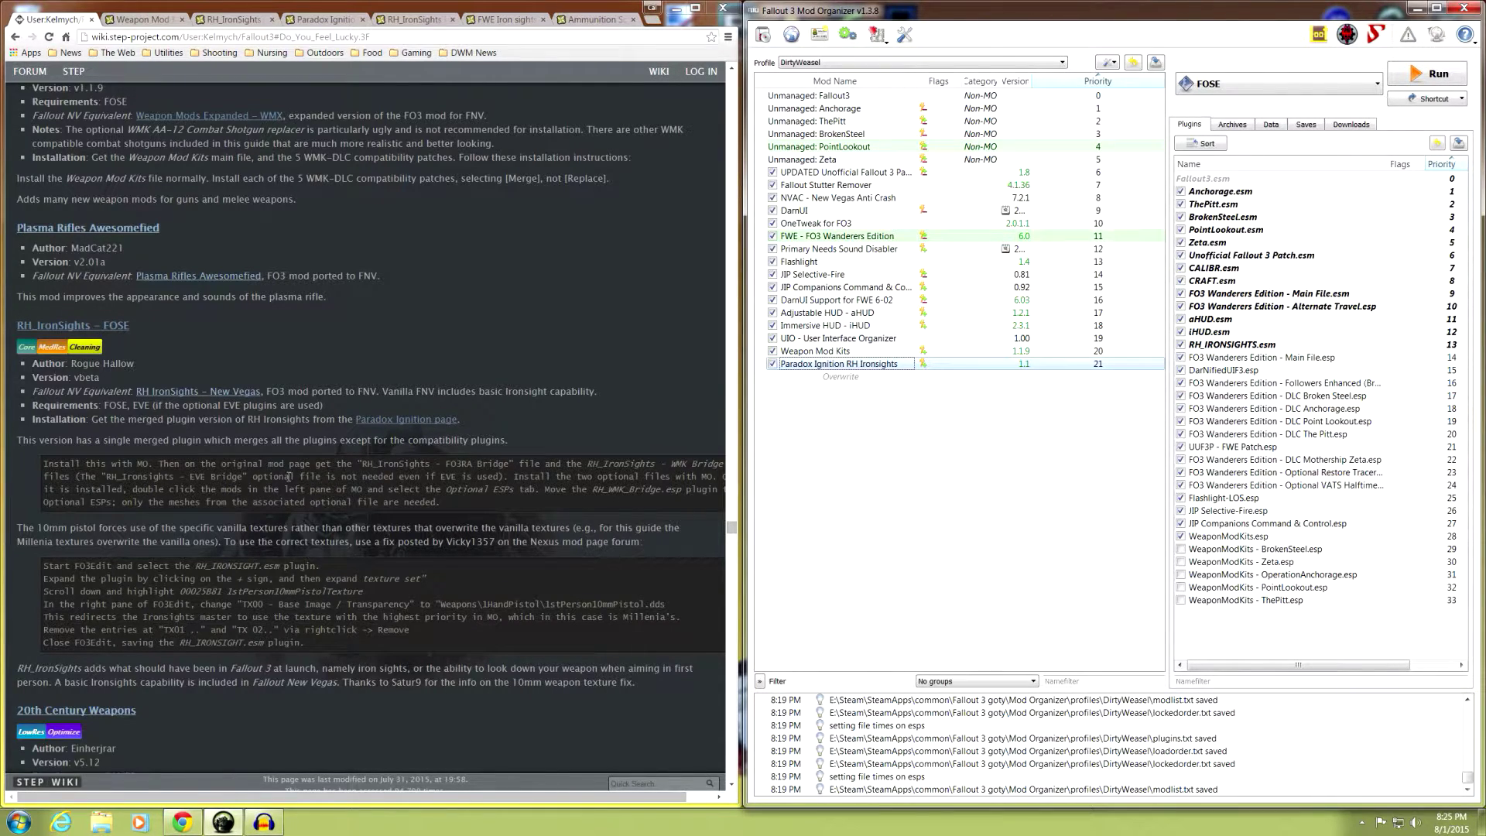
left_click(193, 475)
scroll(196, 477, "down", 1)
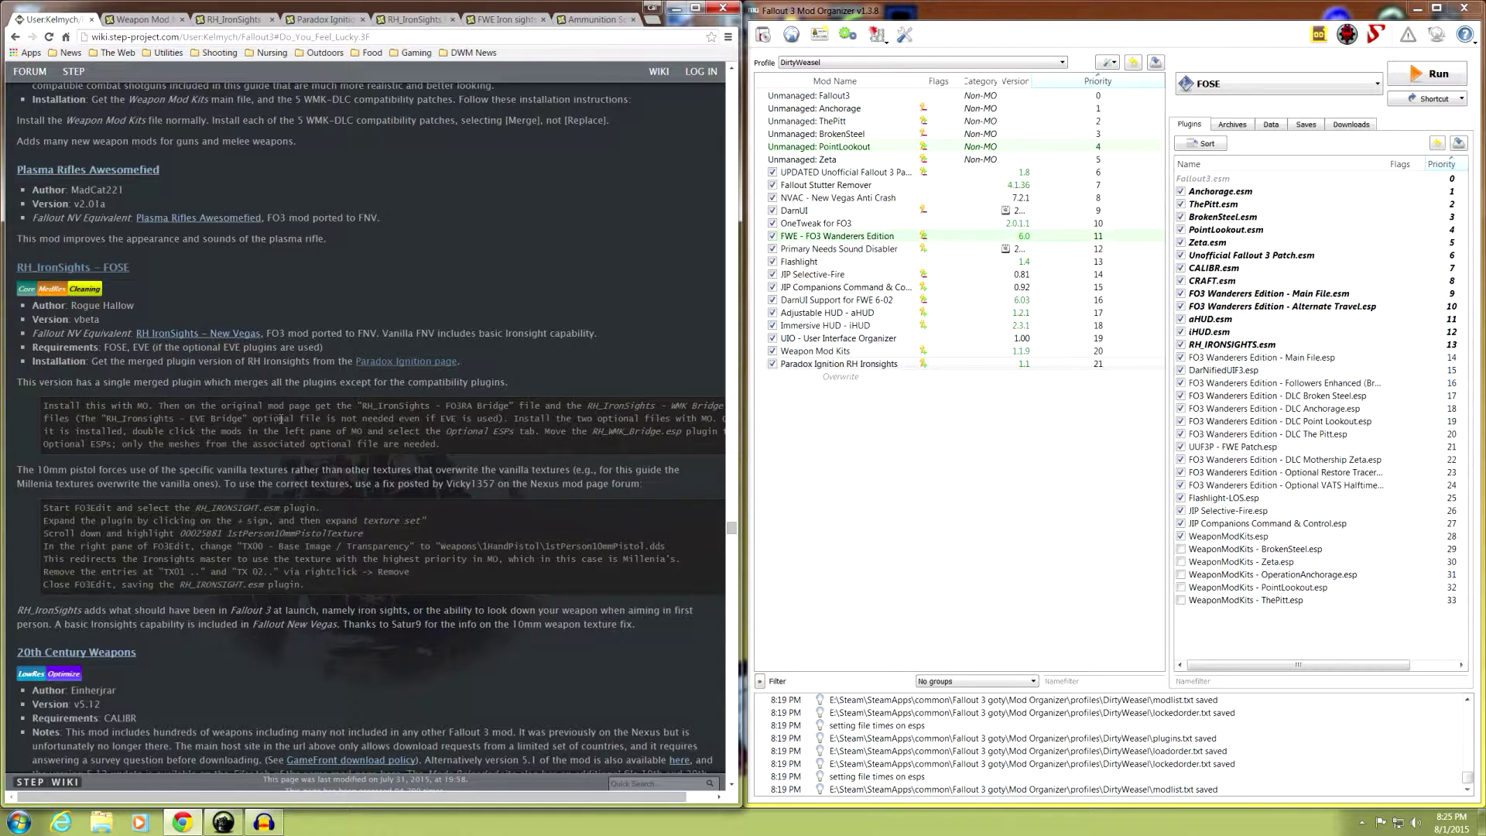
left_click_drag(271, 802, 301, 800)
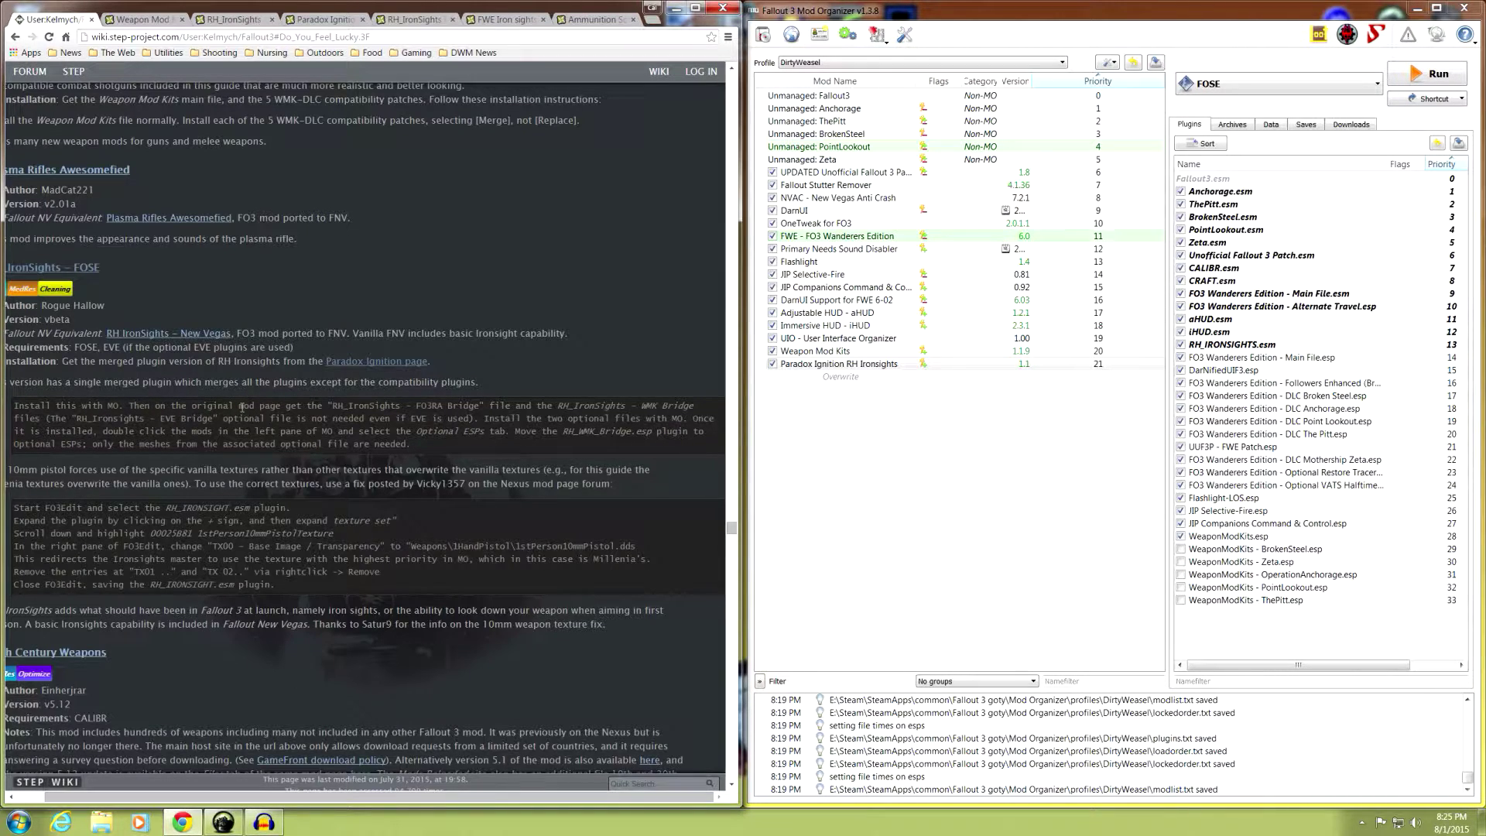
Find the FO3RA Bridge and WMK Bridge among the optional files on the RH_IronSights - FOSE Nexus page.
left_click(232, 19)
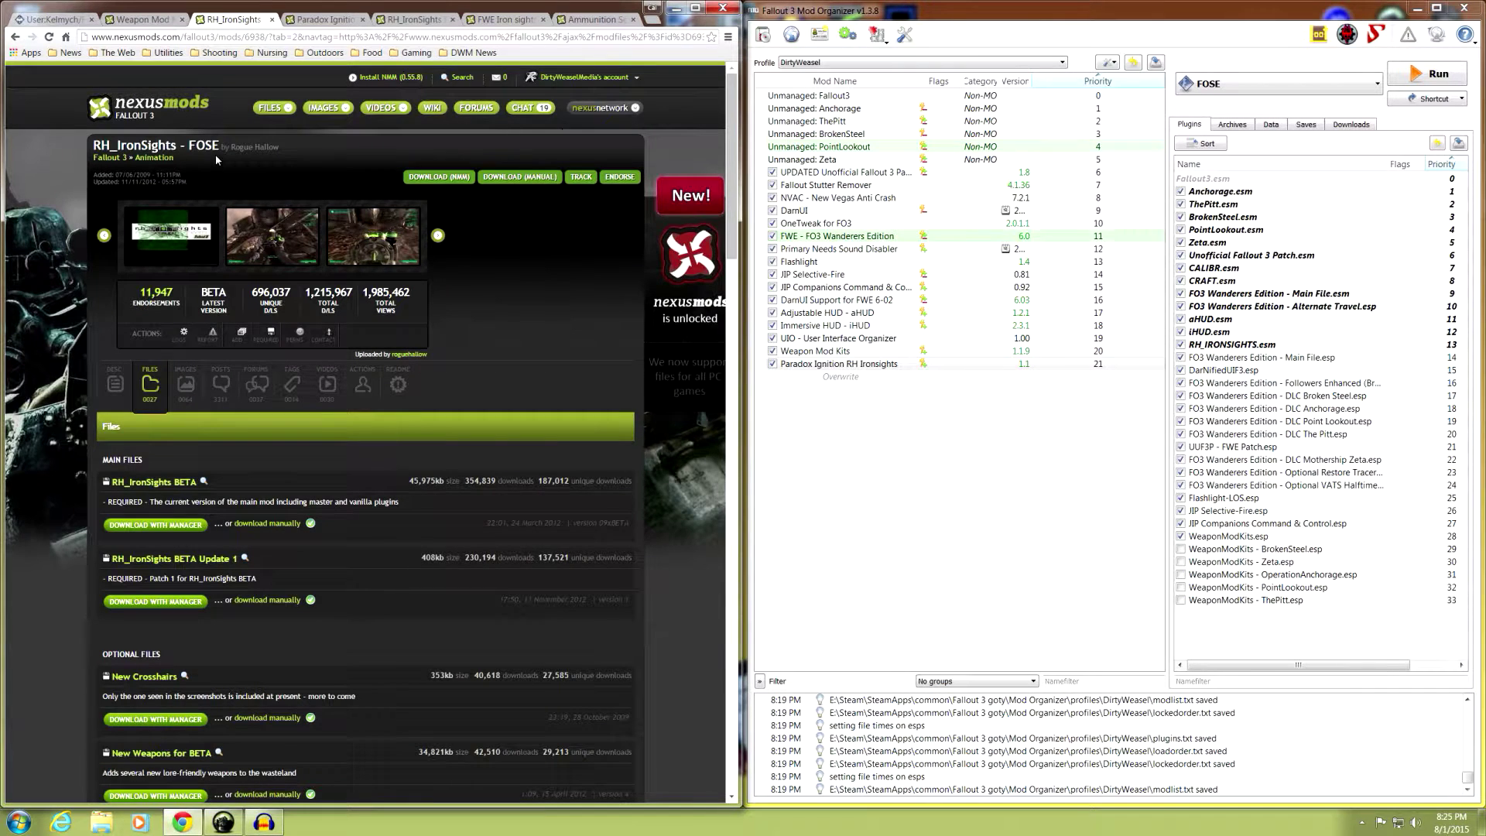
scroll(90, 346, "down", 2)
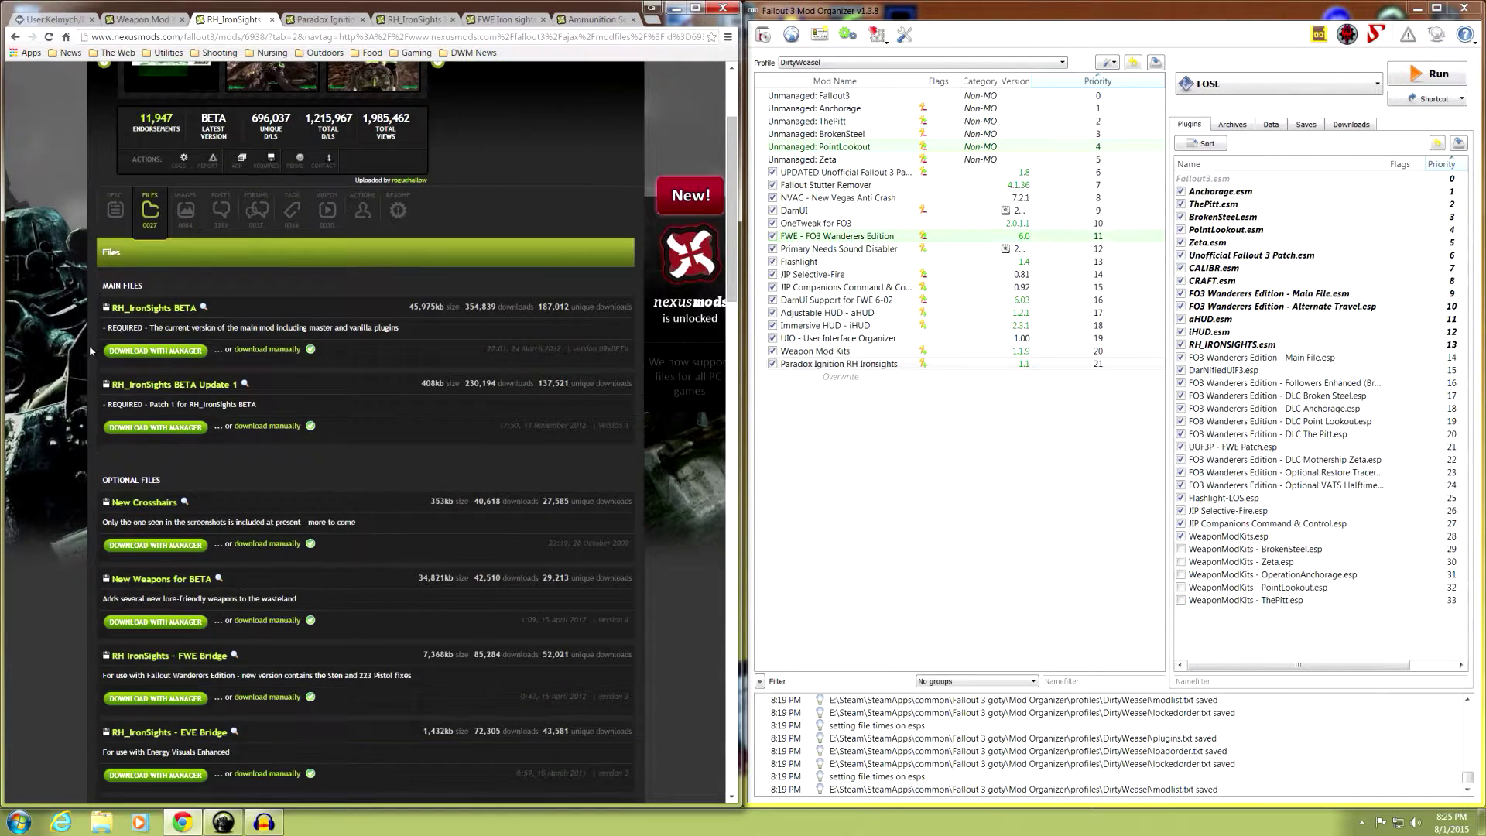
scroll(89, 345, "down", 3)
scroll(90, 345, "down", 2)
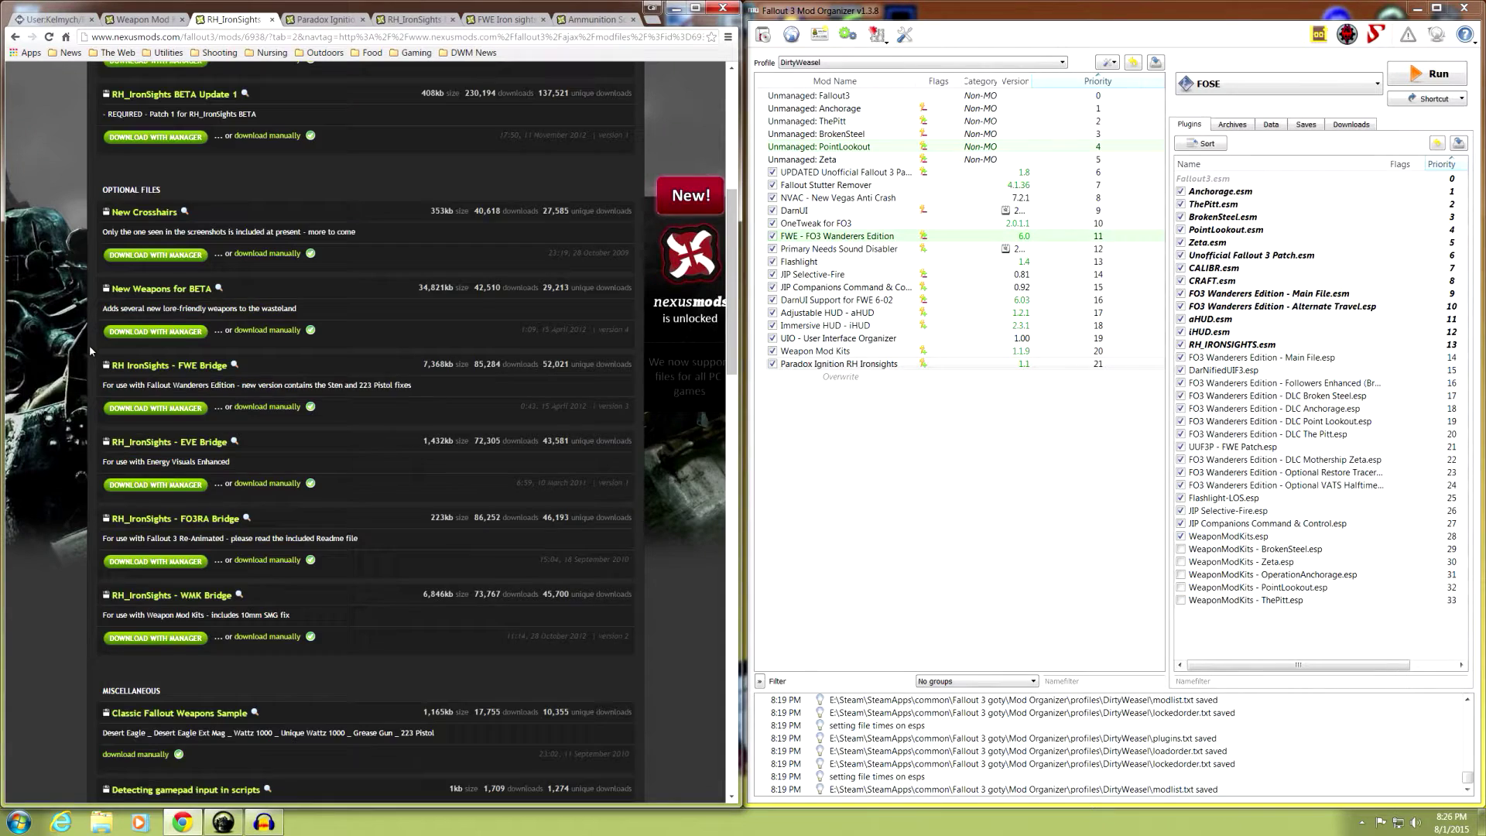
Find RH_IronSights - WMK Bridge on the Nexus page and reread the STEP guide's instructions for that optional file.
scroll(90, 345, "up", 2)
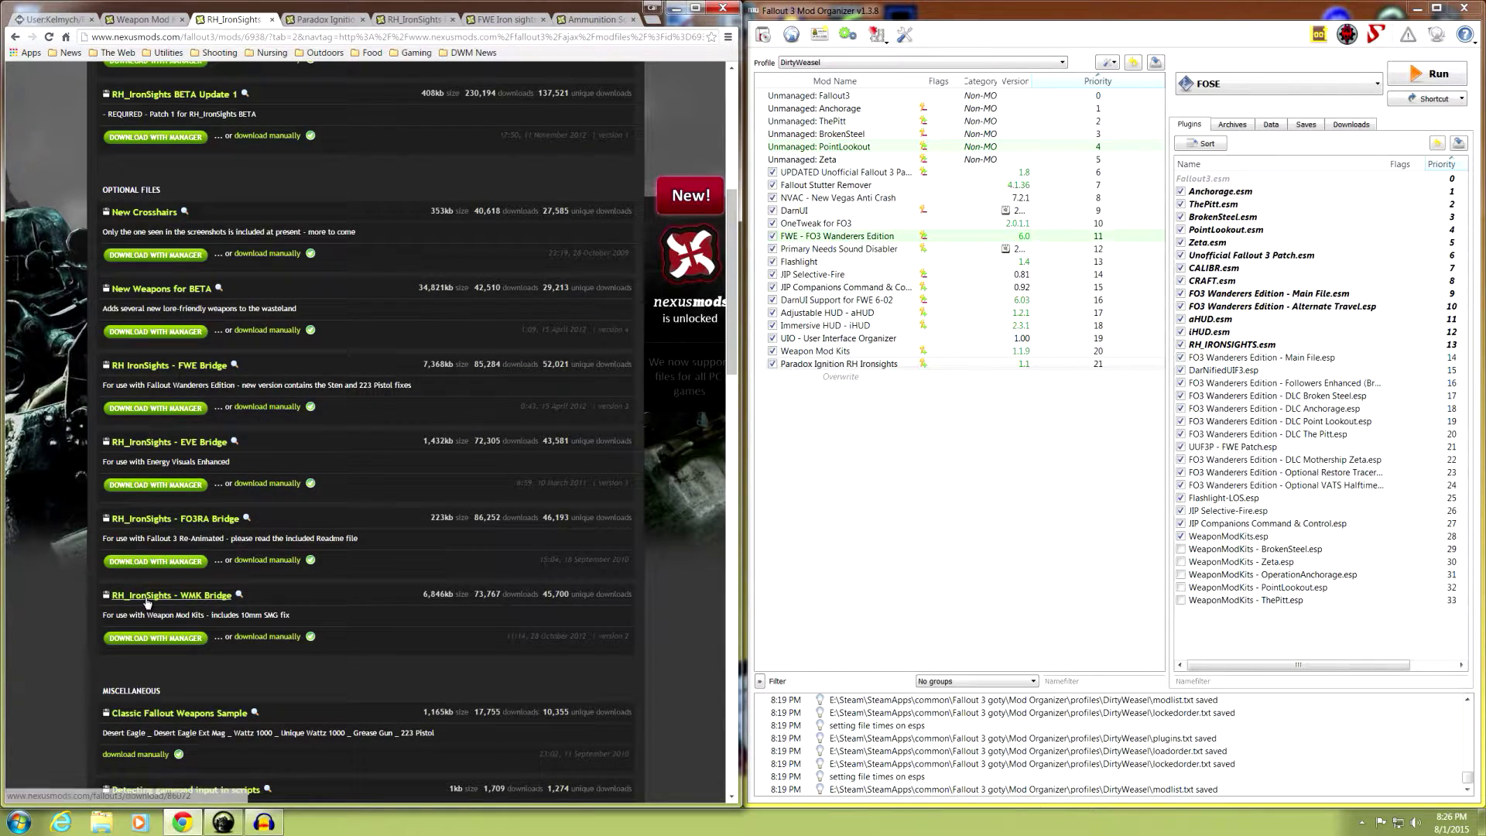
left_click(62, 19)
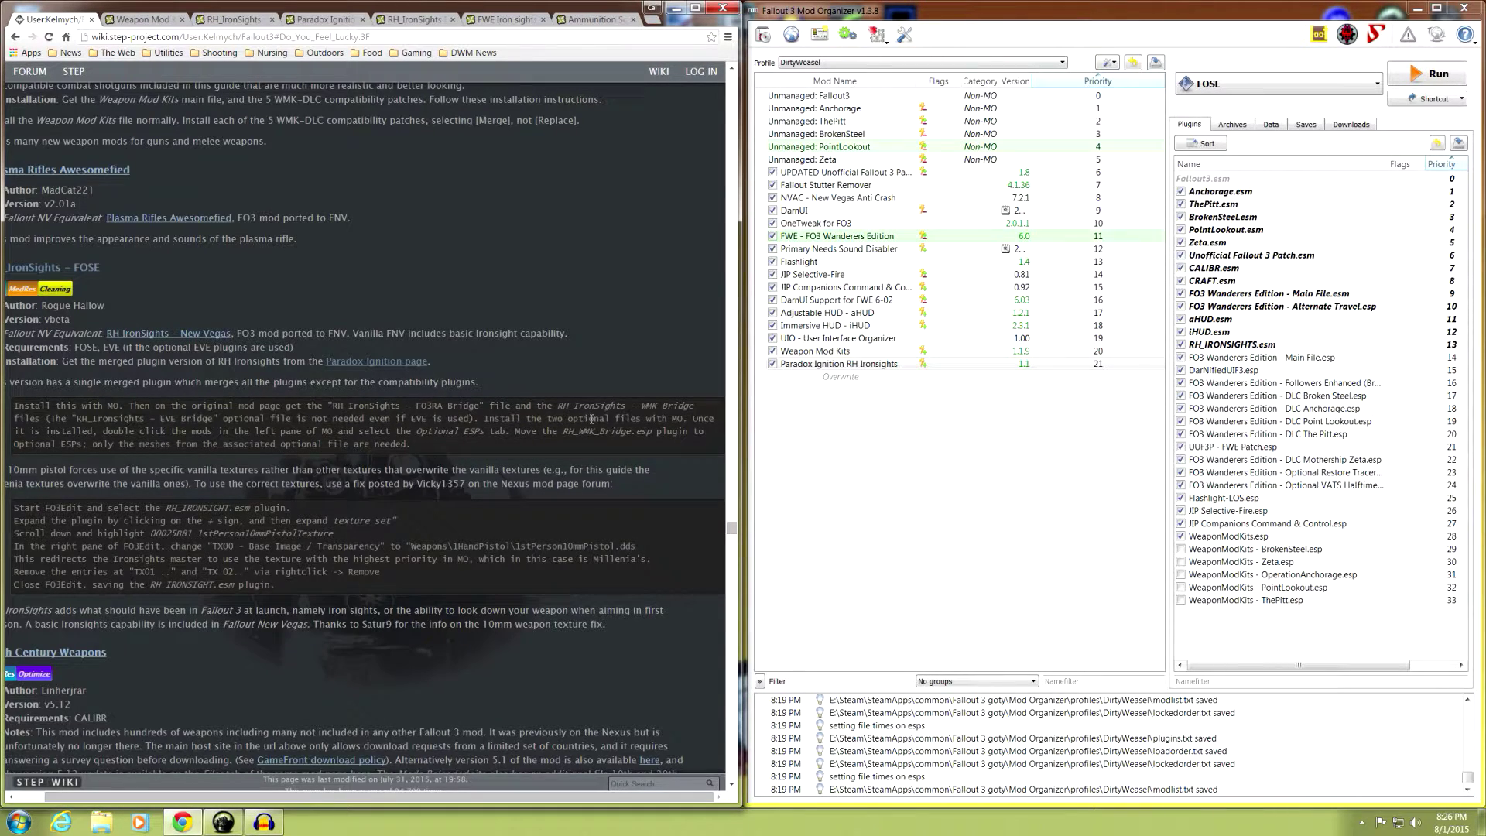
left_click_drag(557, 405, 695, 405)
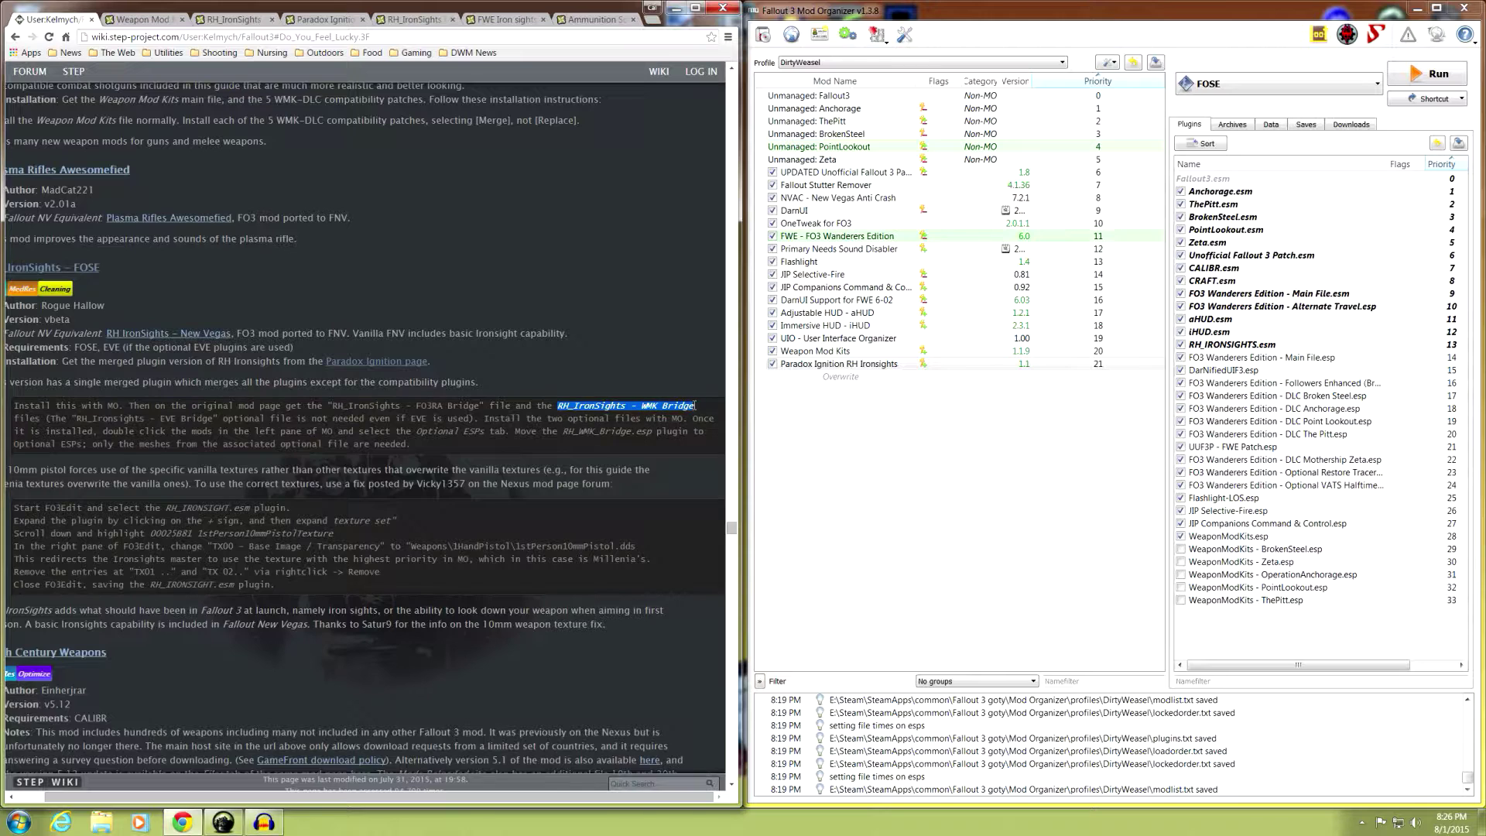
left_click(694, 405)
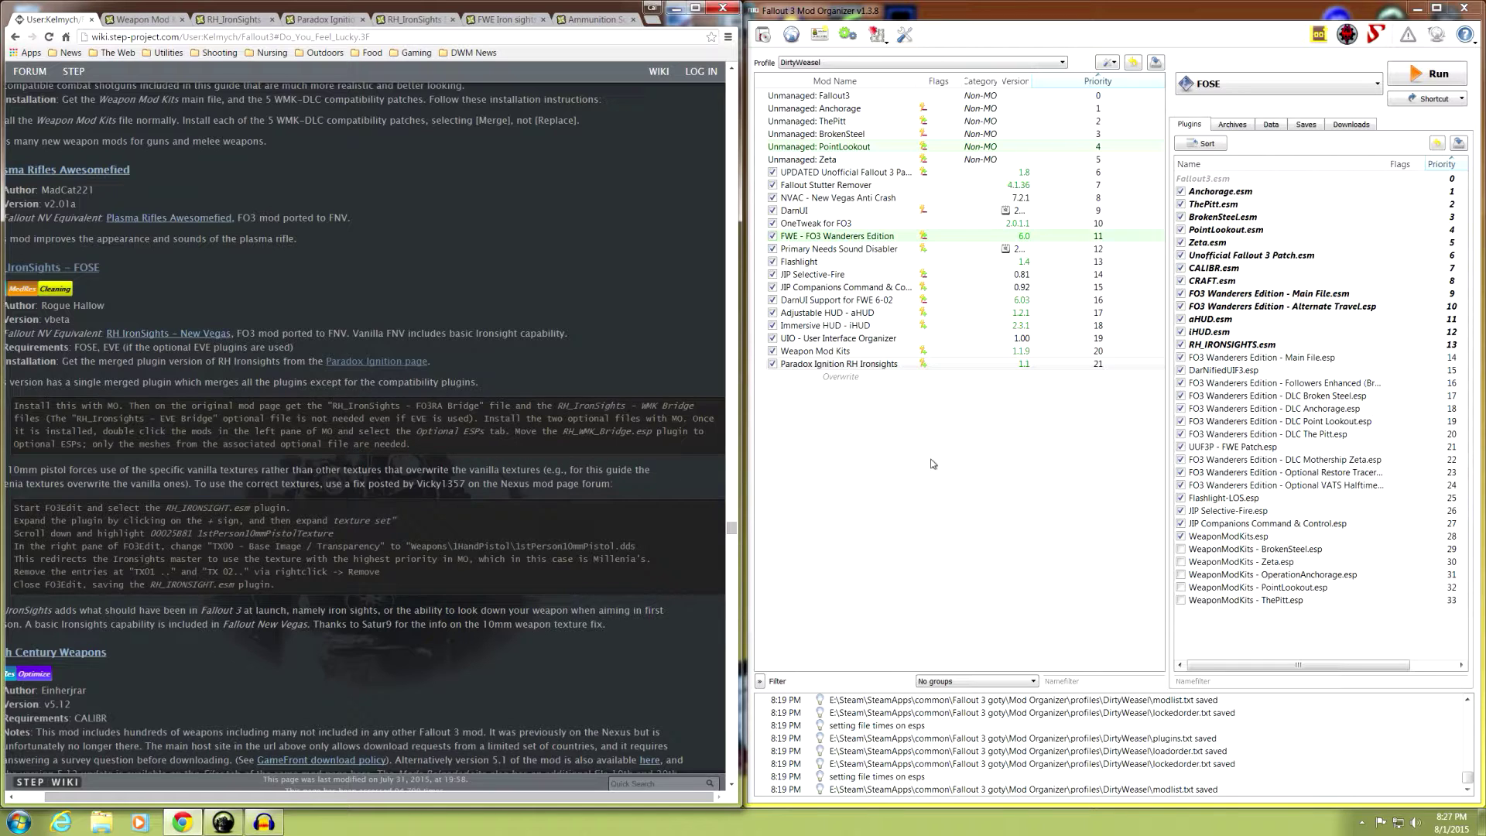
Install the downloaded RH_IronSights - WMK Bridge manually as RH_IronSights - FOSE, with its Data folder set as the data directory.
left_click(1352, 126)
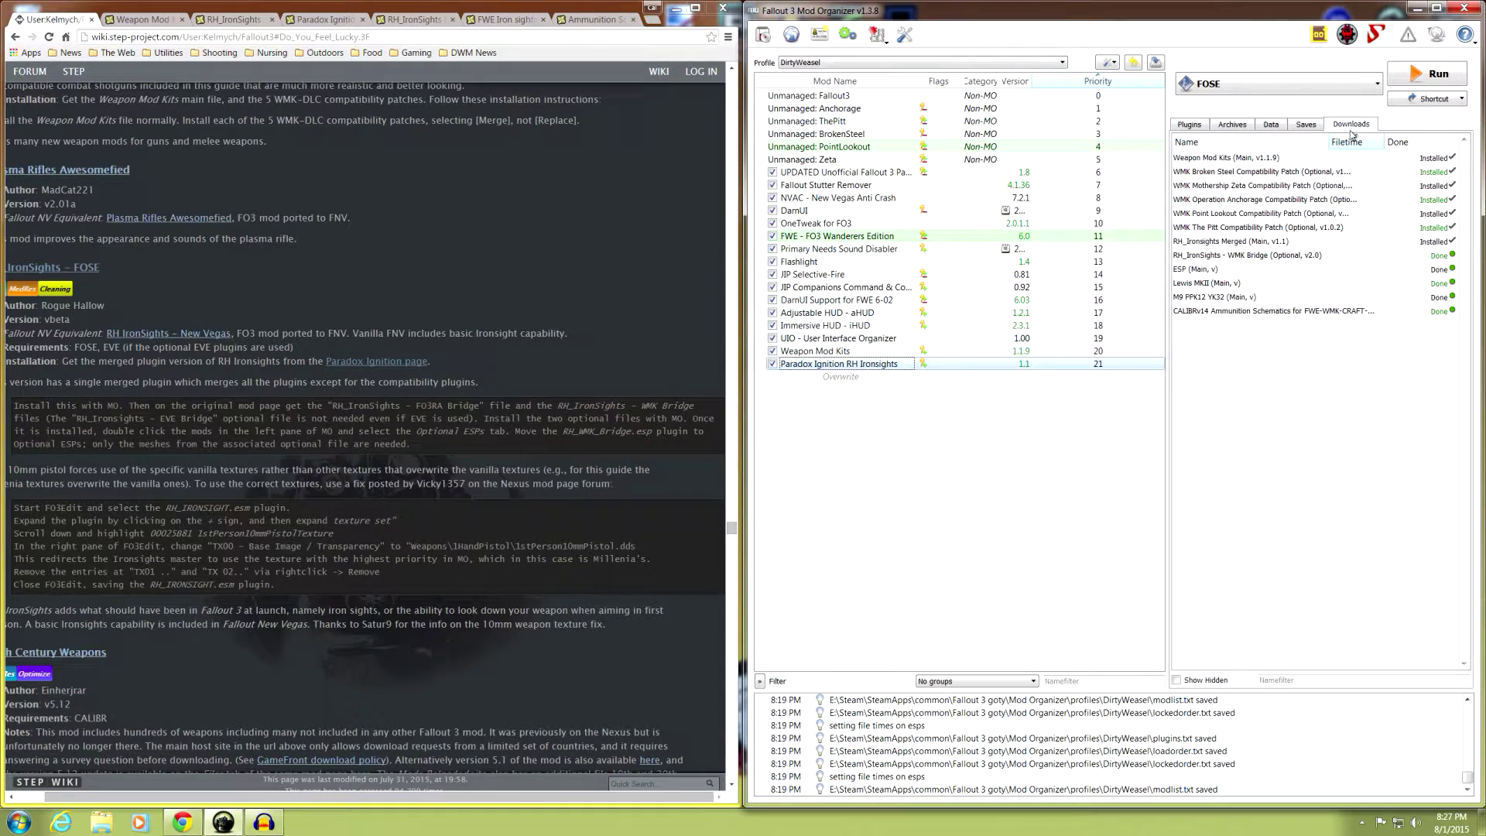
double_click(1242, 257)
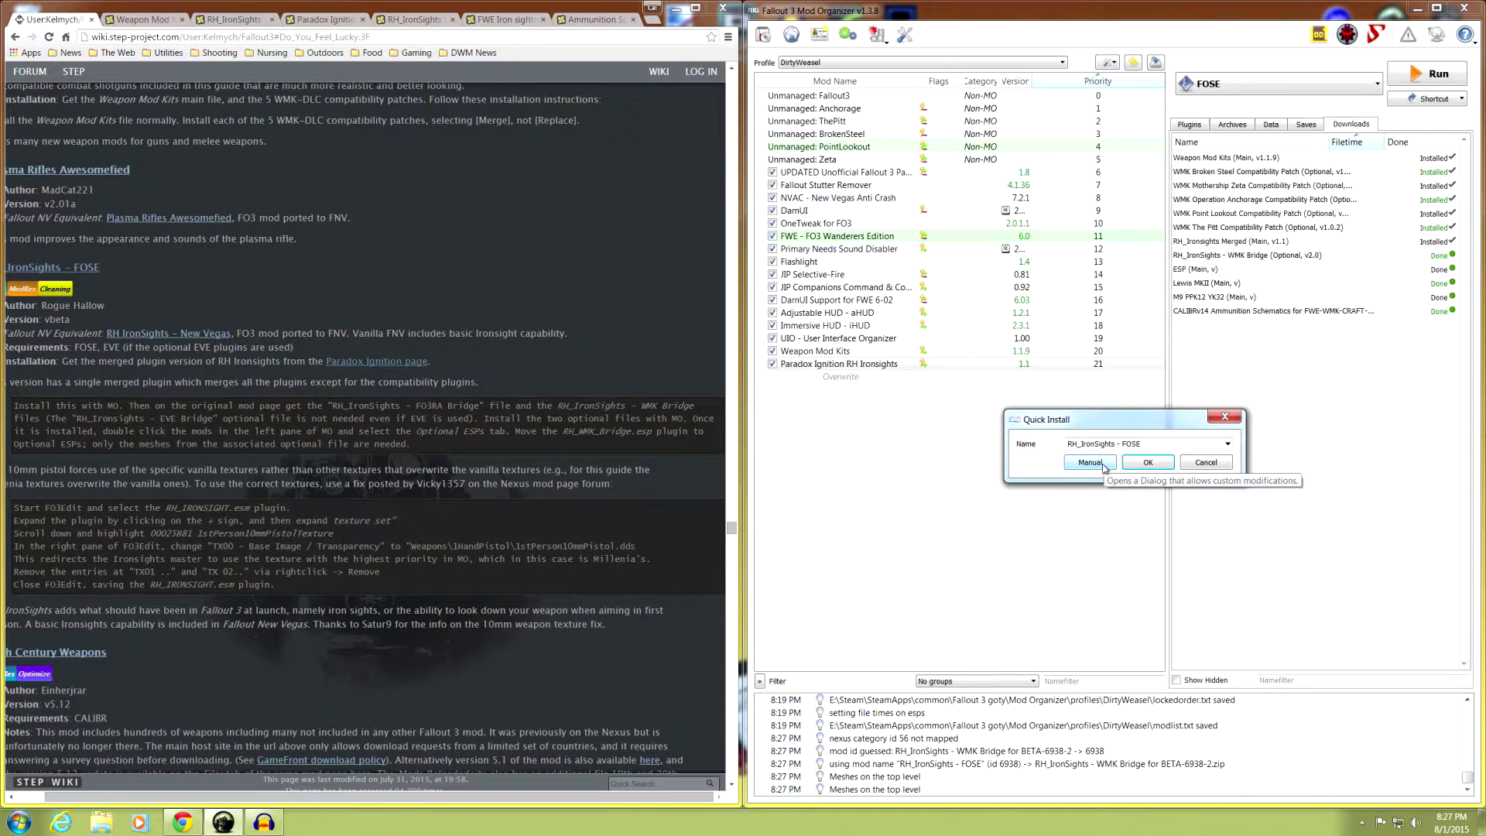
left_click(1103, 467)
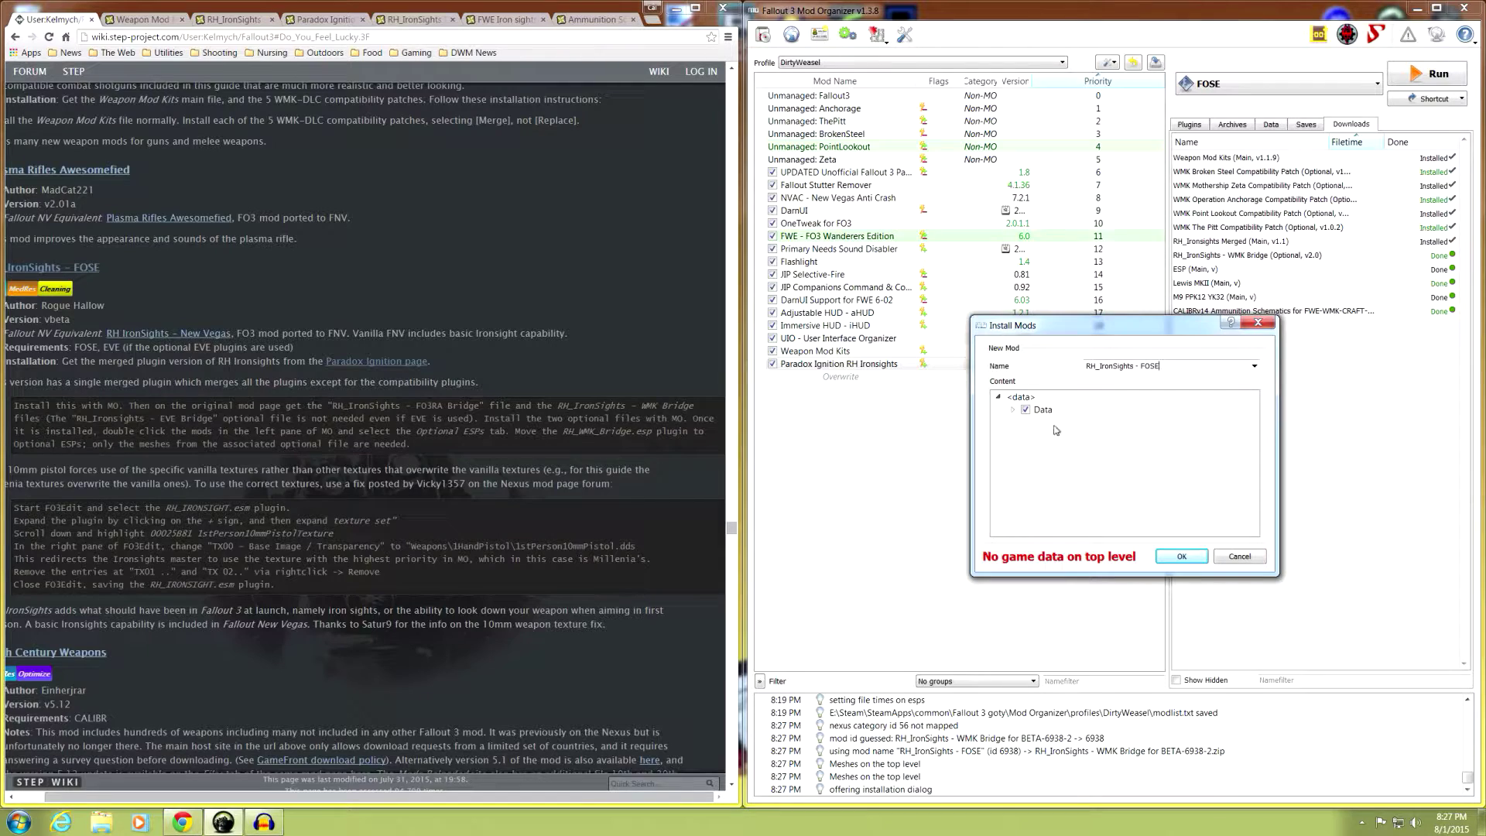
right_click(1049, 417)
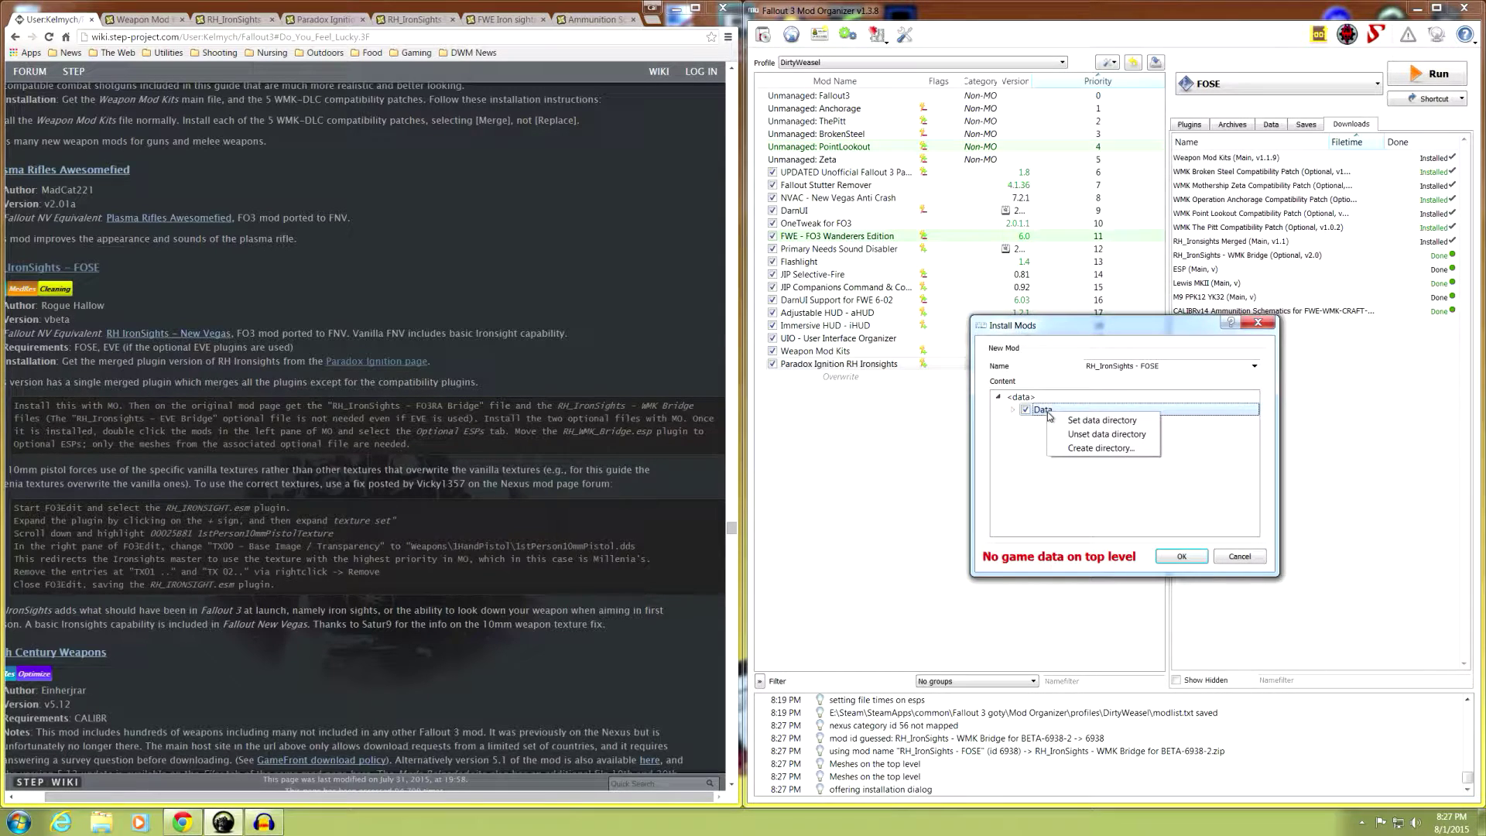
left_click(1067, 424)
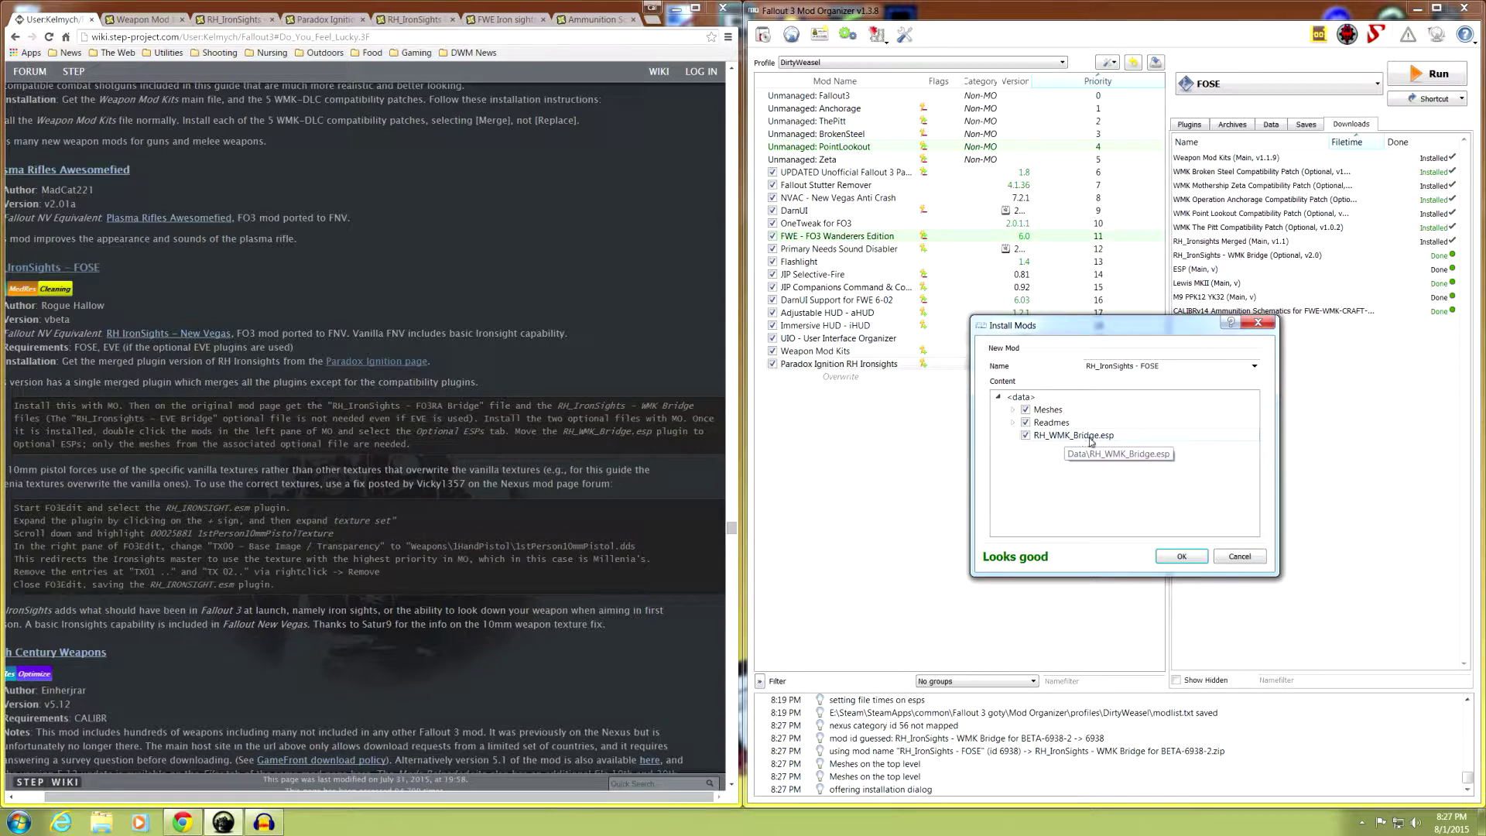
left_click(1167, 556)
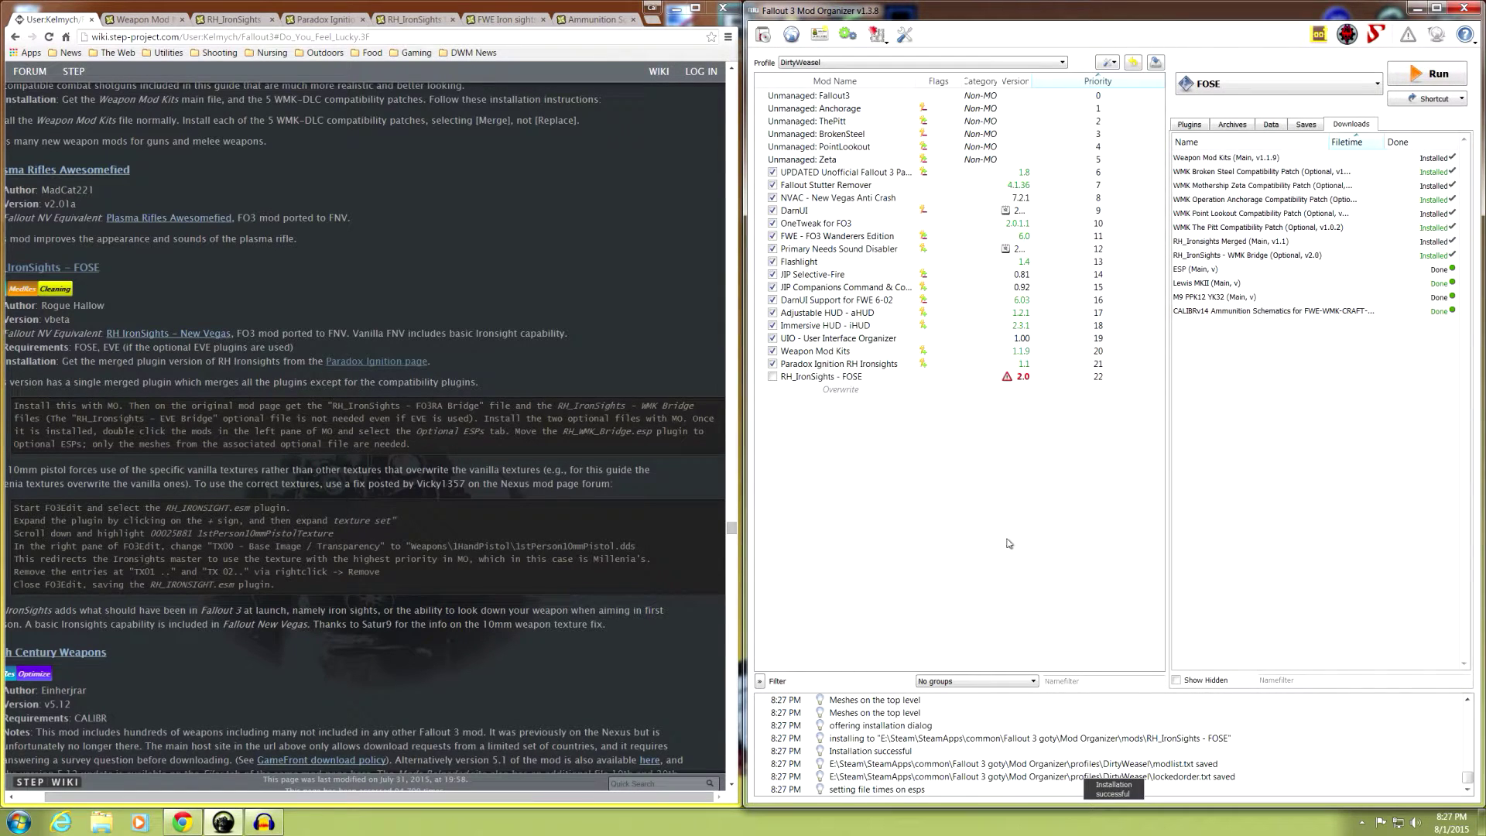
Ignore the update flagged on RH_IronSights - FOSE and enable the mod in the mod list.
right_click(1021, 377)
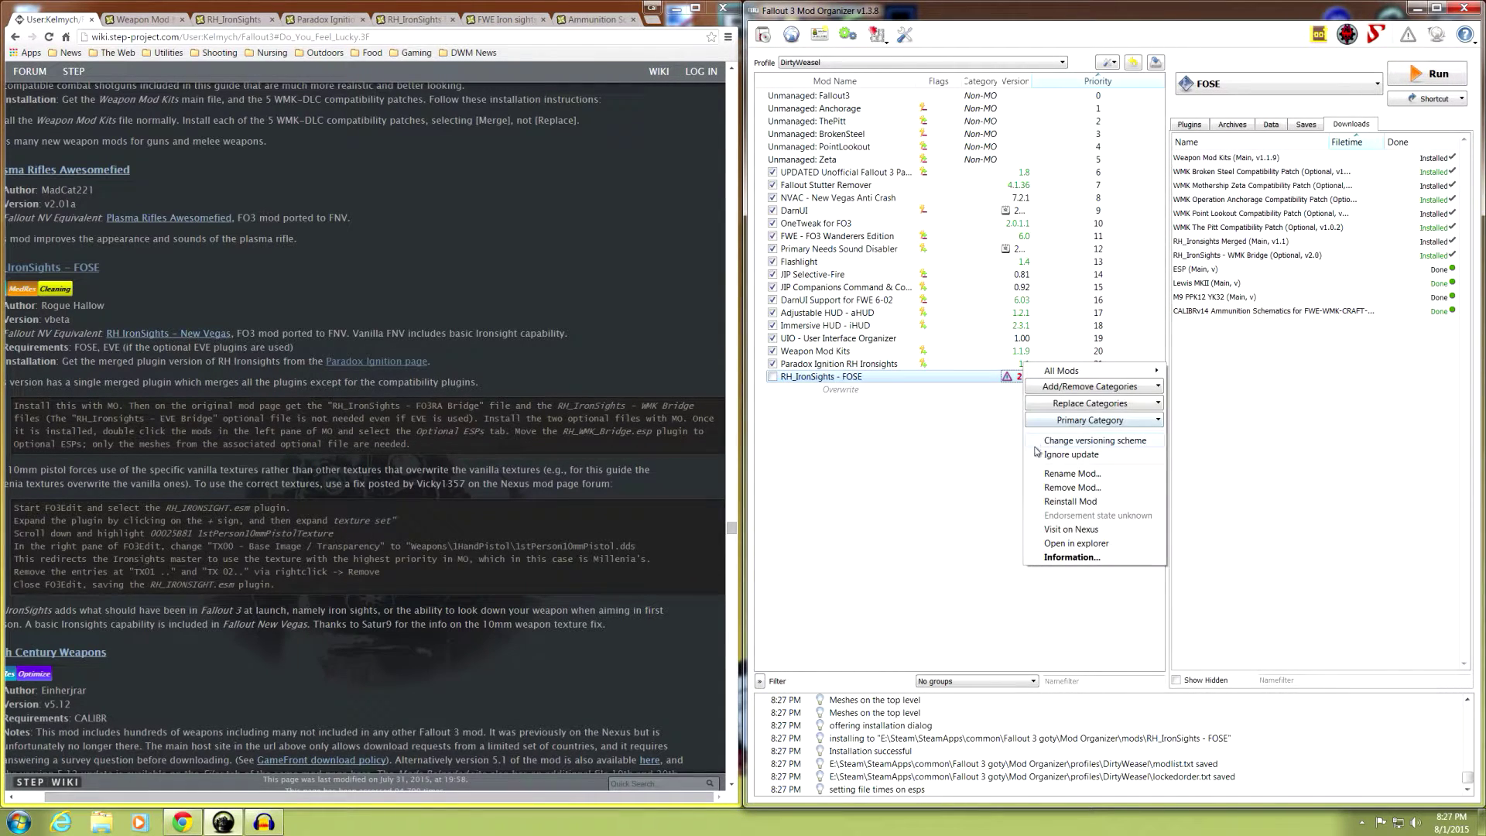
key("Escape")
left_click(771, 377)
Move RH_WMK_Bridge.esp from the available to the optional ESPs of RH_IronSights - FOSE.
left_click(923, 378)
double_click(924, 379)
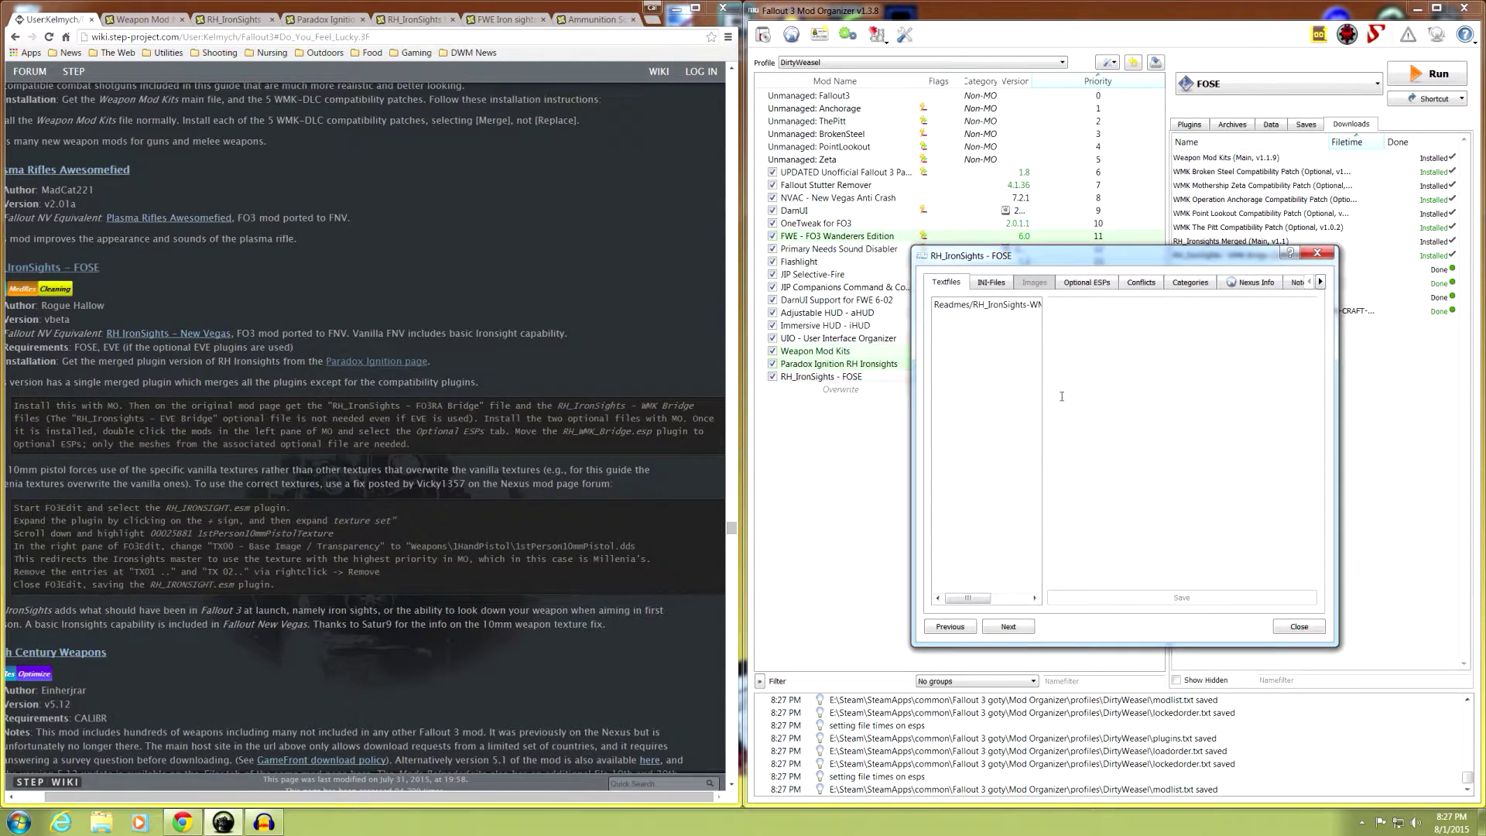
left_click(1091, 282)
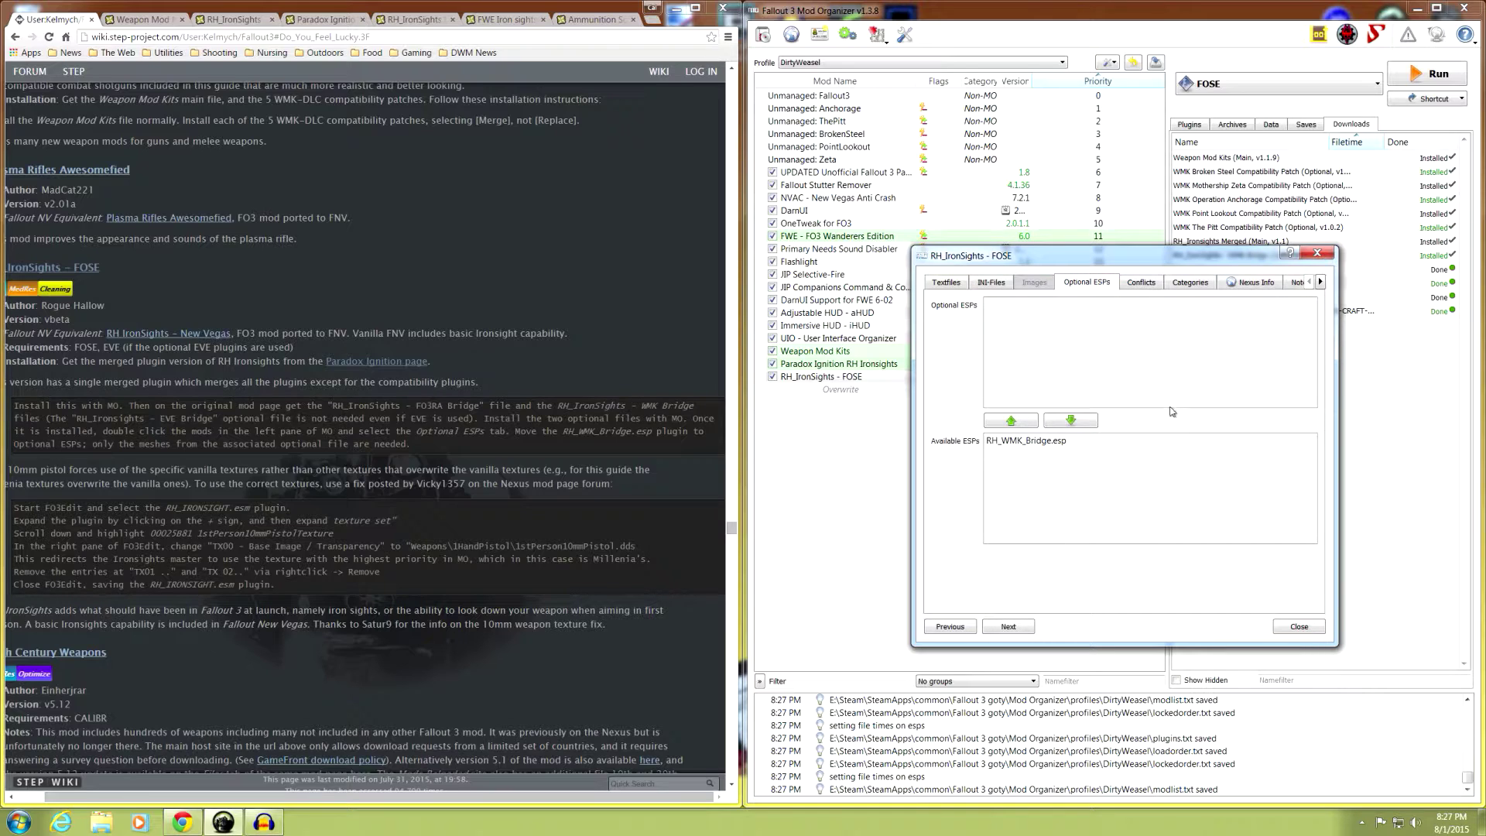
left_click(1032, 443)
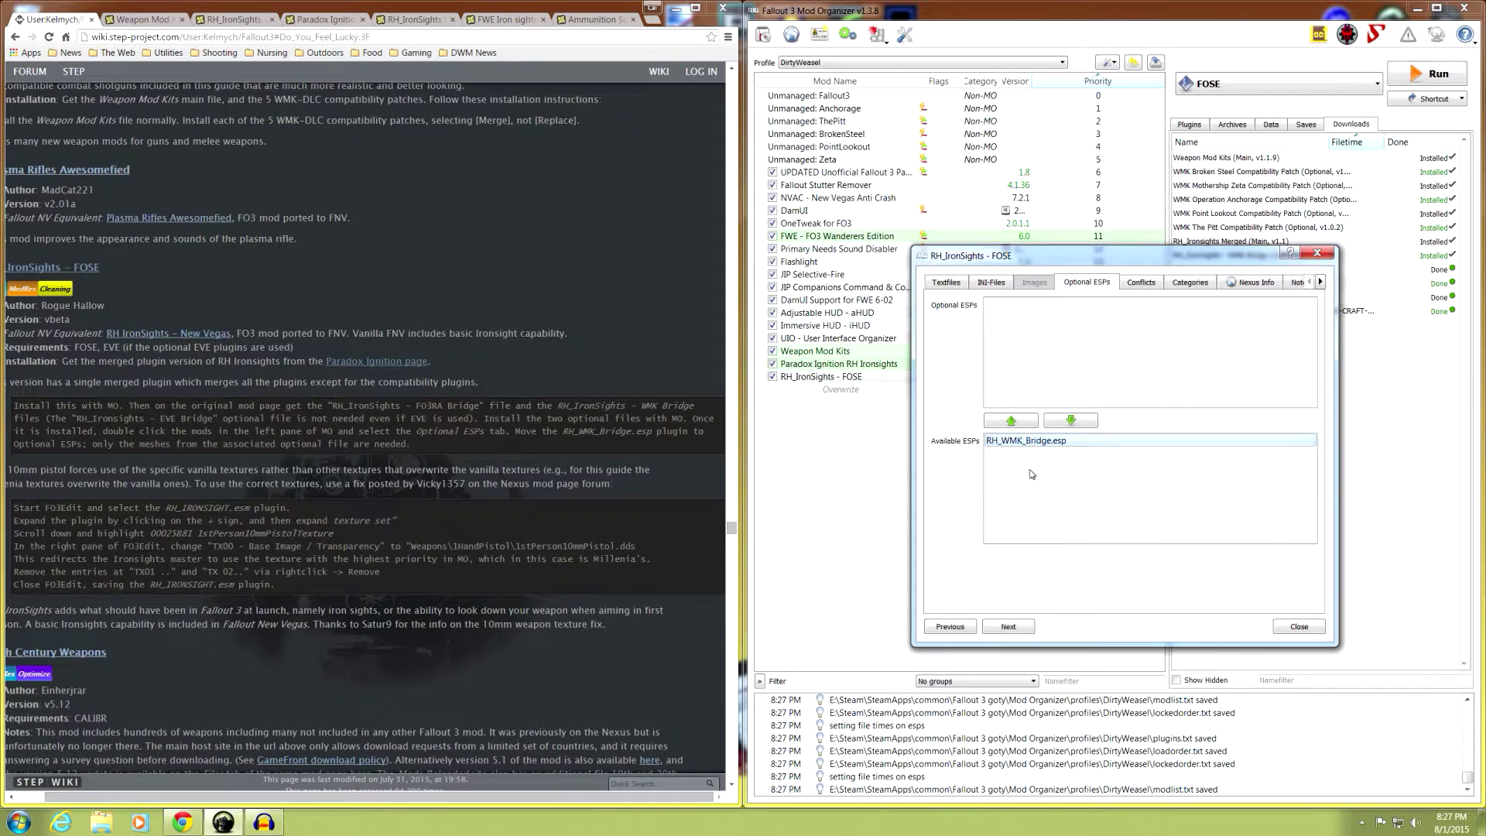
left_click(1028, 422)
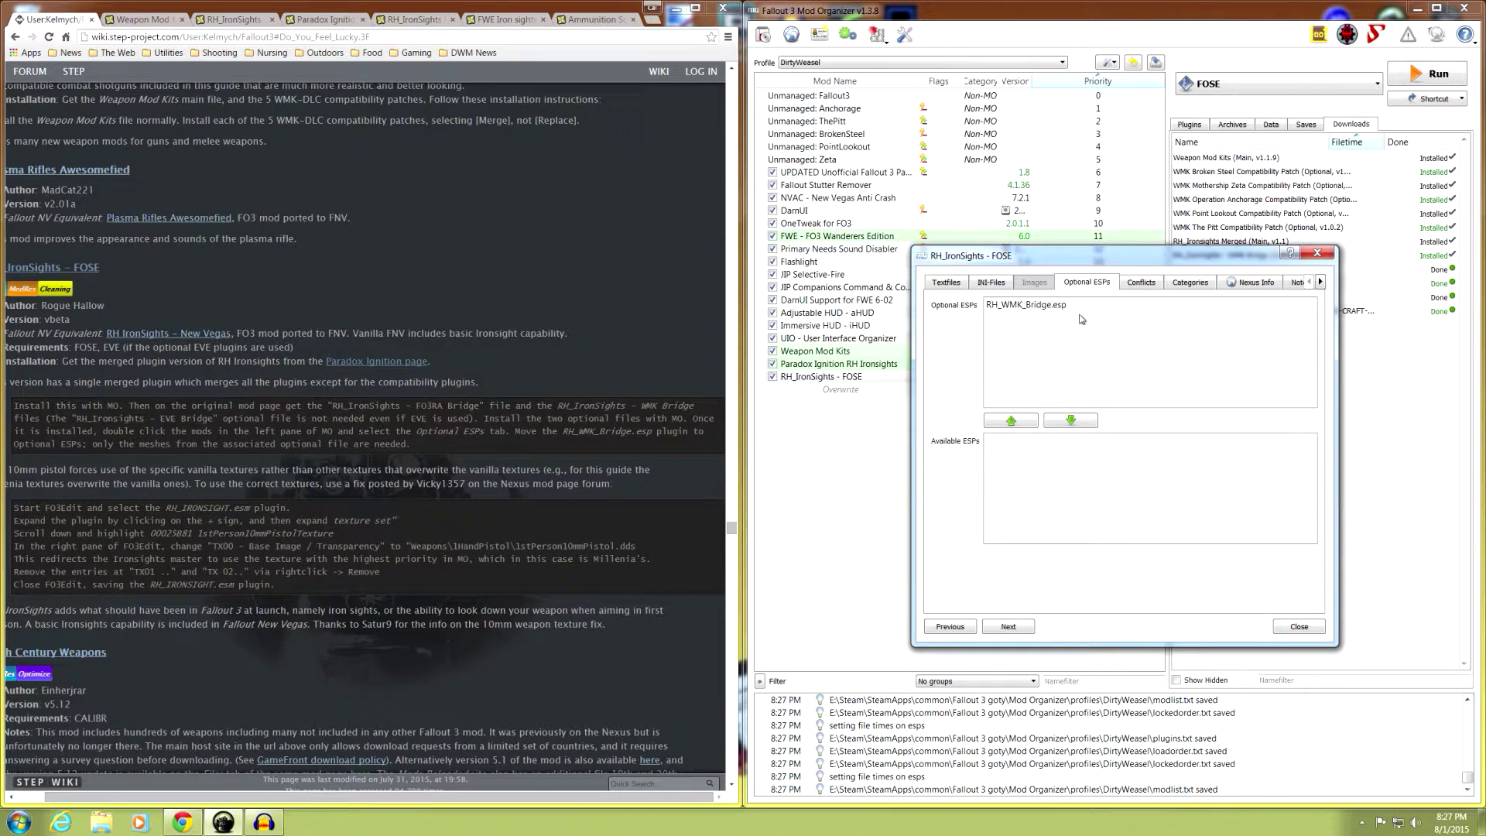
left_click(1297, 627)
Review the file conflicts of RH_IronSights - FOSE to see which mods it overwrites.
left_click(941, 379)
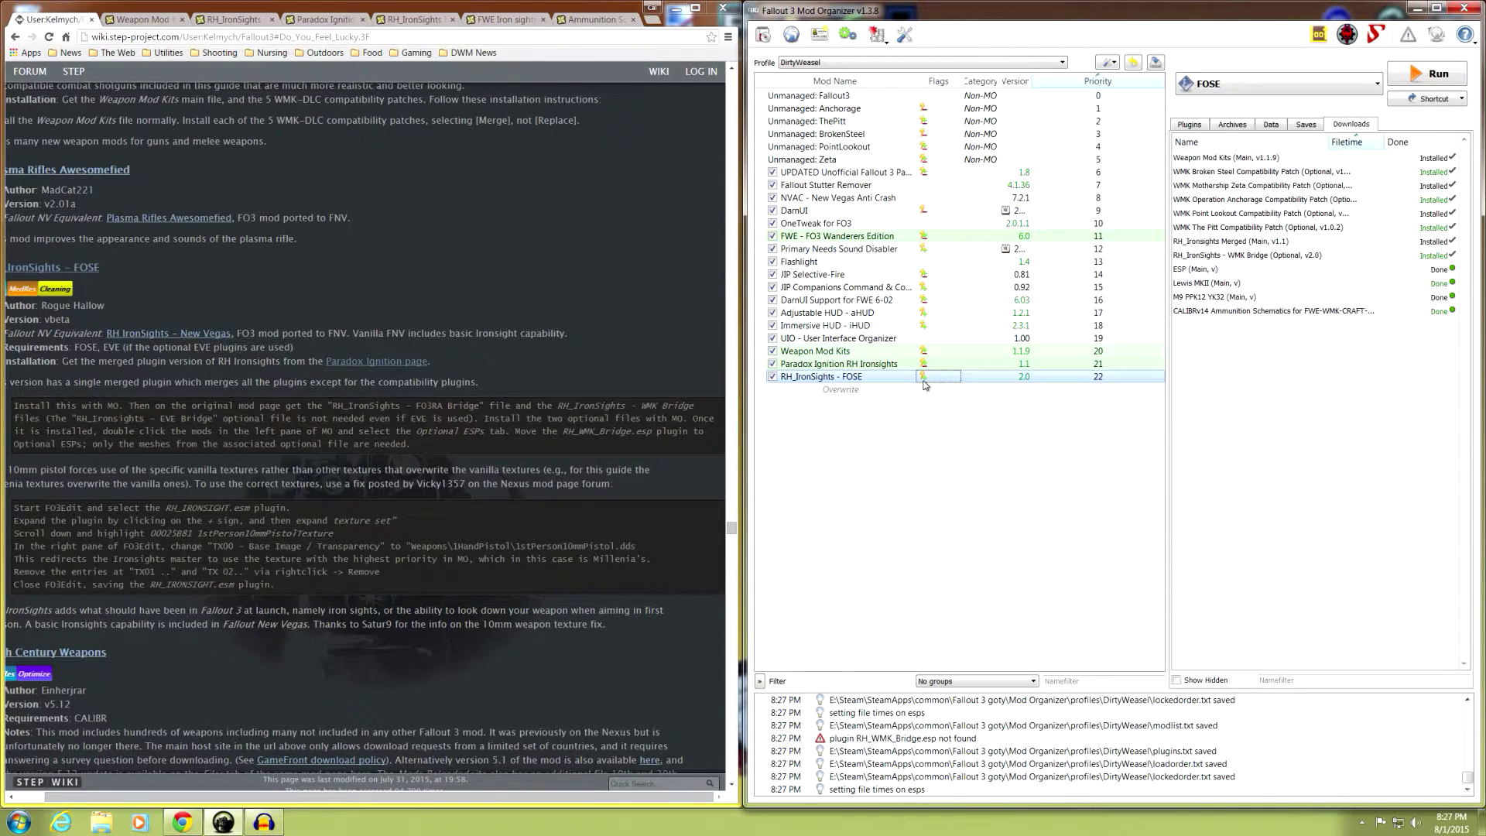
double_click(925, 377)
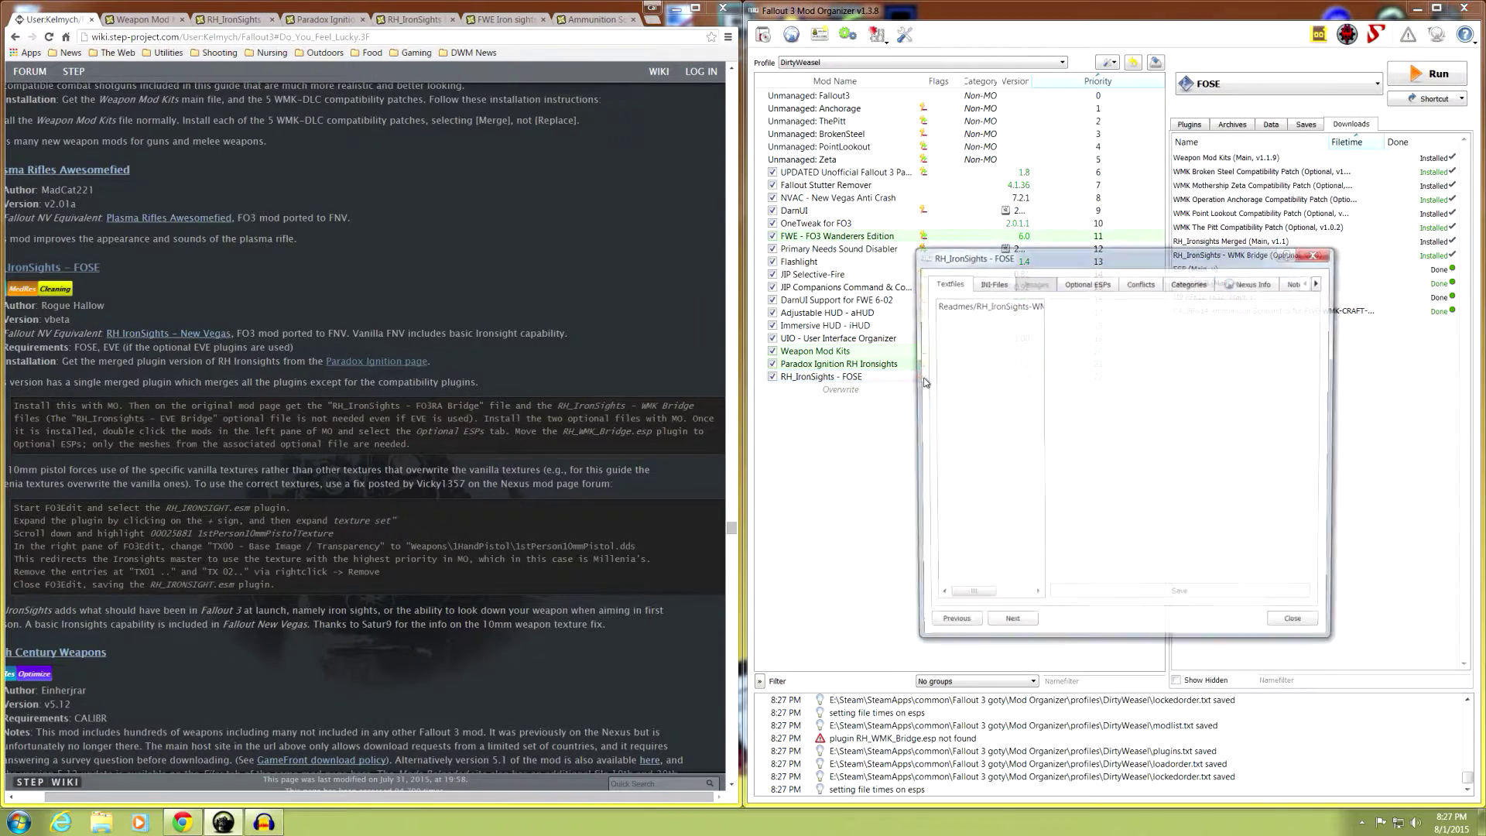
left_click(1137, 285)
mouse_move(1310, 336)
left_mouse_down()
mouse_move(1325, 351)
mouse_move(1325, 438)
mouse_move(1325, 350)
left_mouse_up()
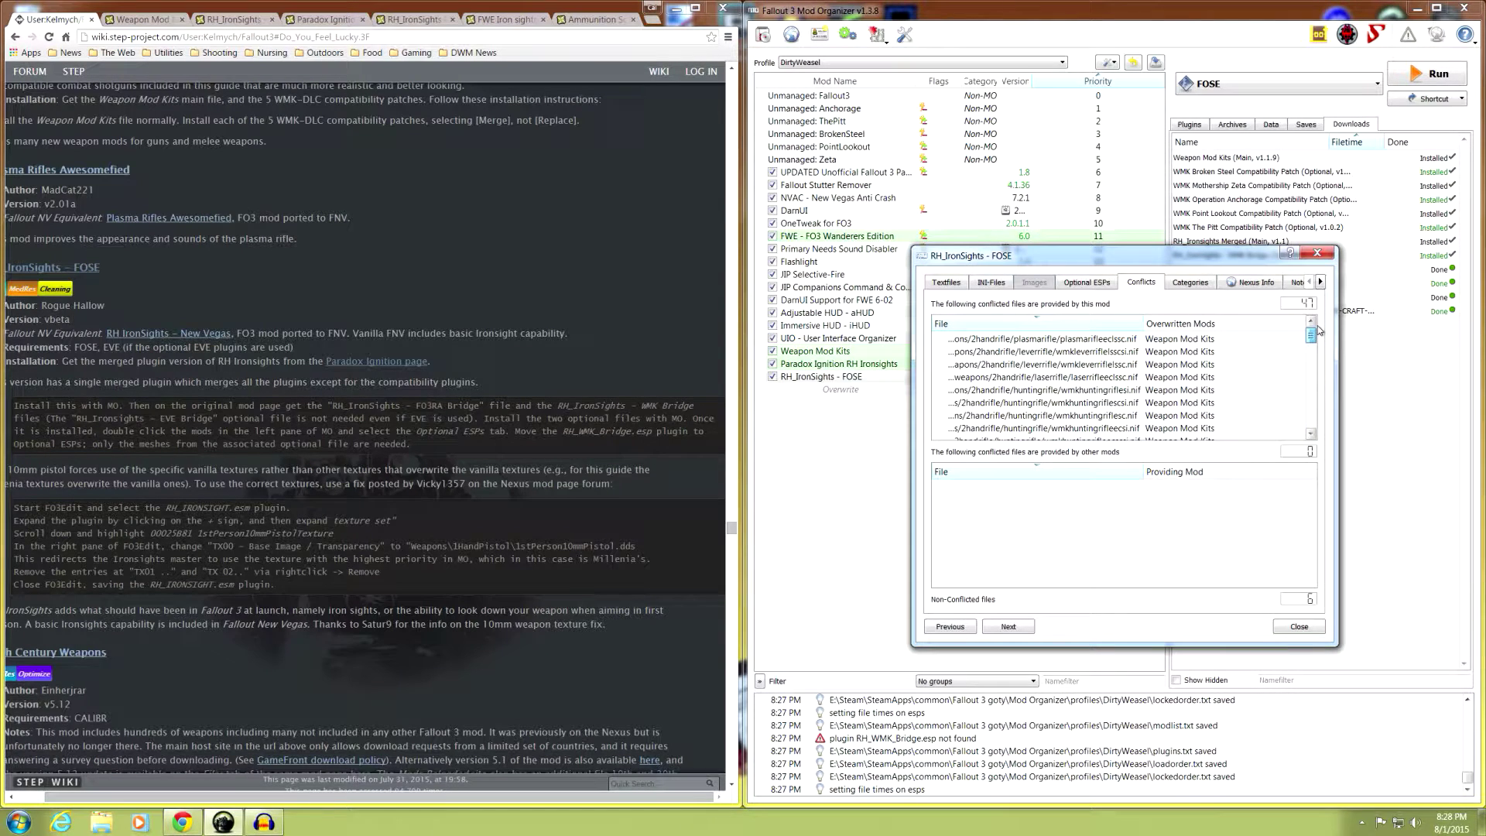
left_click(1296, 628)
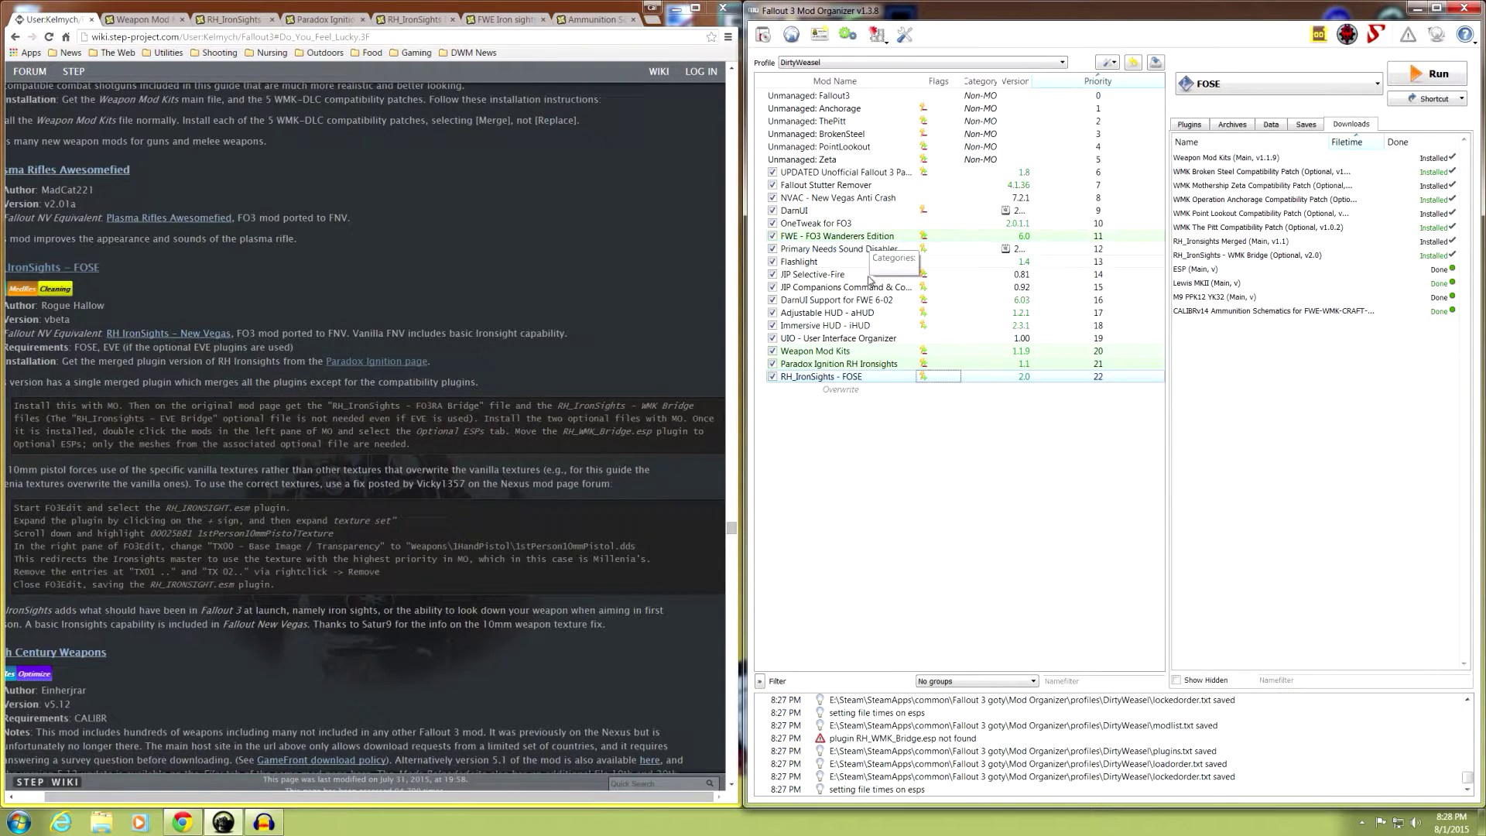
left_click(876, 378)
mouse_move(875, 378)
left_mouse_down()
mouse_move(870, 321)
mouse_move(880, 383)
left_mouse_up()
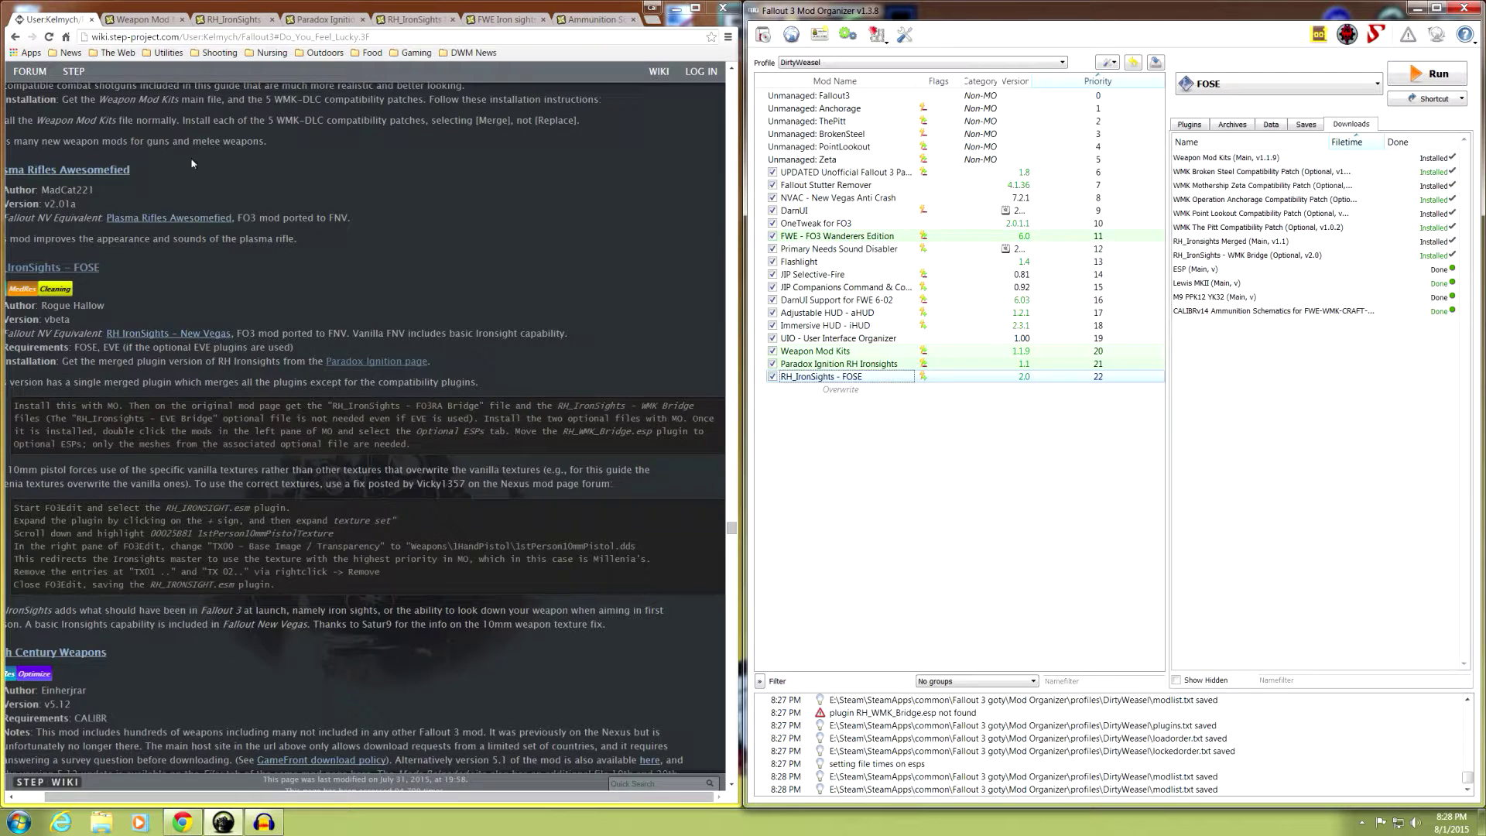
Return to the main Fallout 3 STEP guide and go to its Compatibility Patches section.
left_click(14, 36)
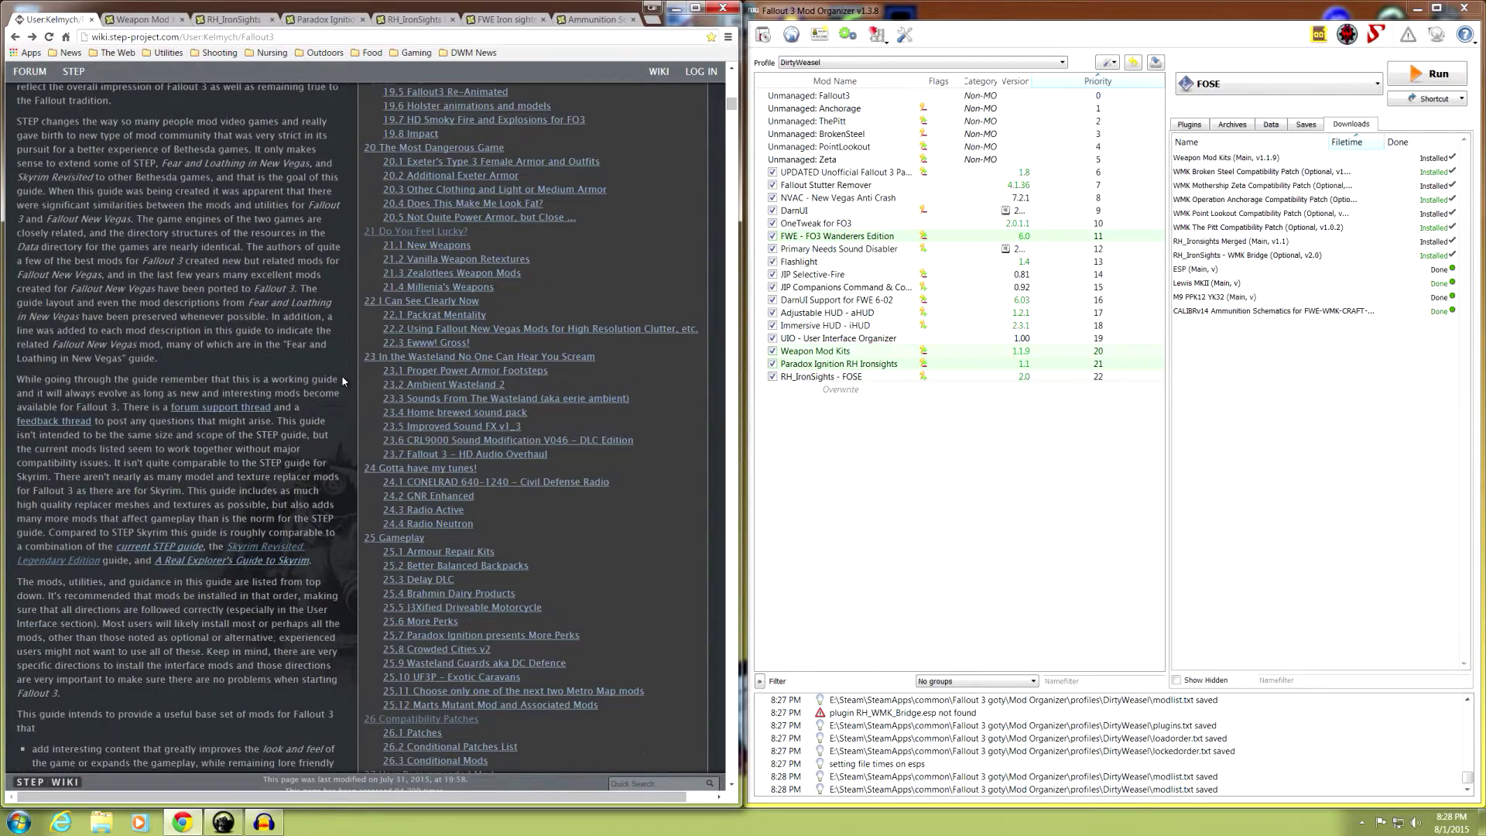
scroll(345, 339, "down", 5)
scroll(345, 340, "down", 2)
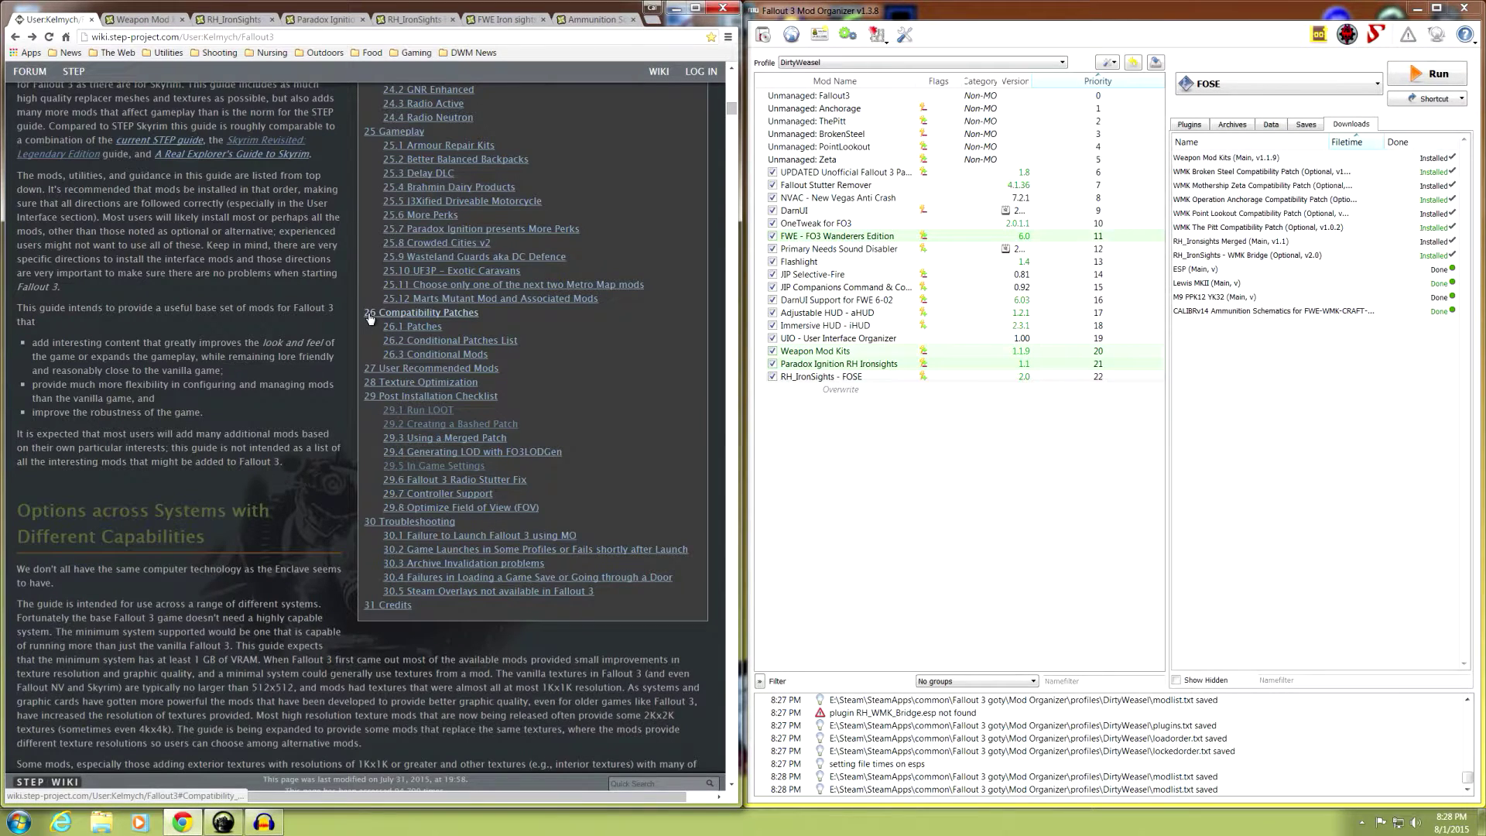
left_click(370, 316)
scroll(368, 316, "up", 2)
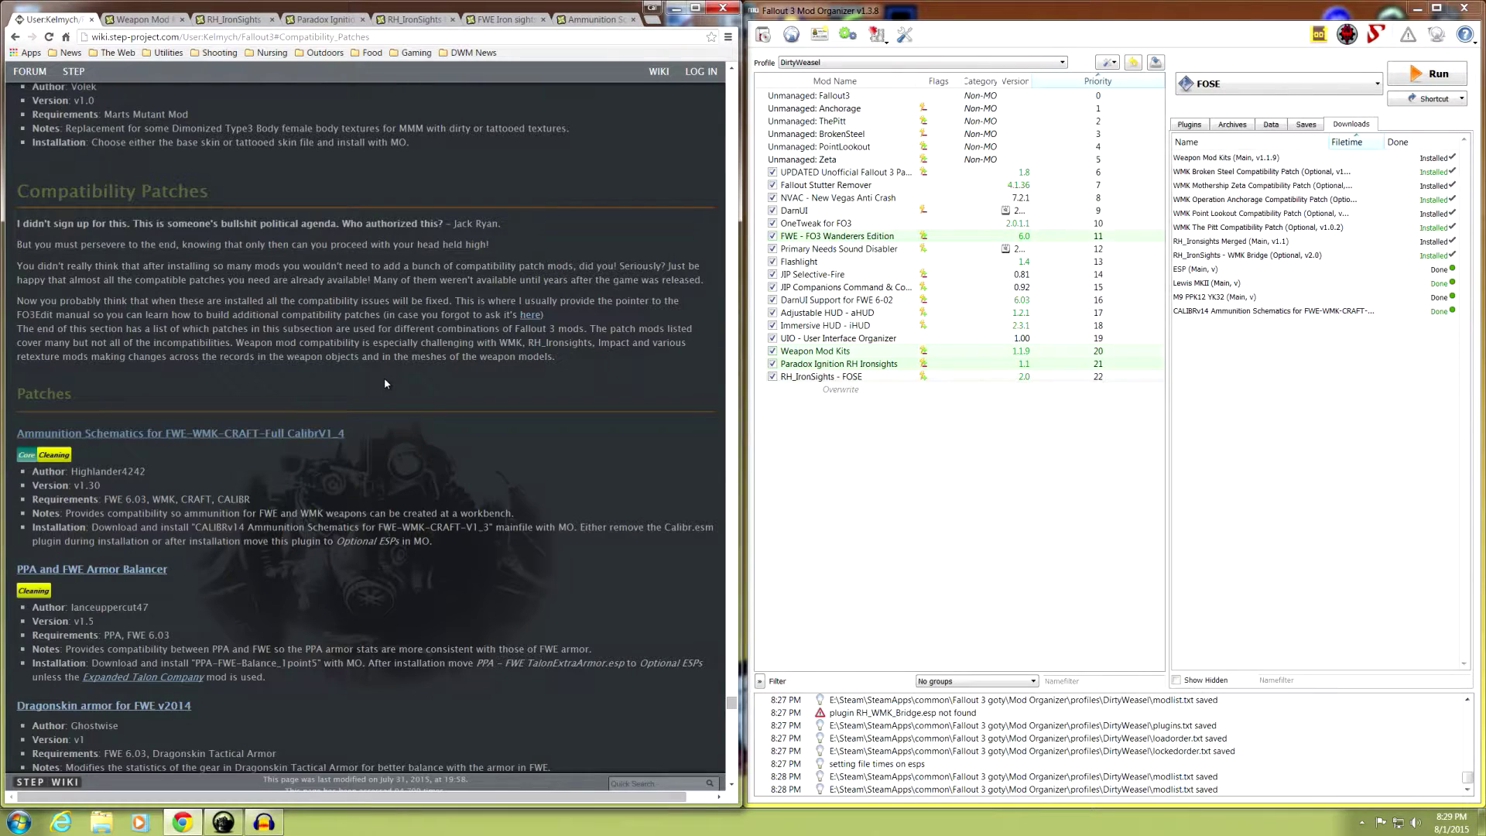
Read through the guide's Patches entries down to the Conditional Patches List.
scroll(384, 383, "down", 2)
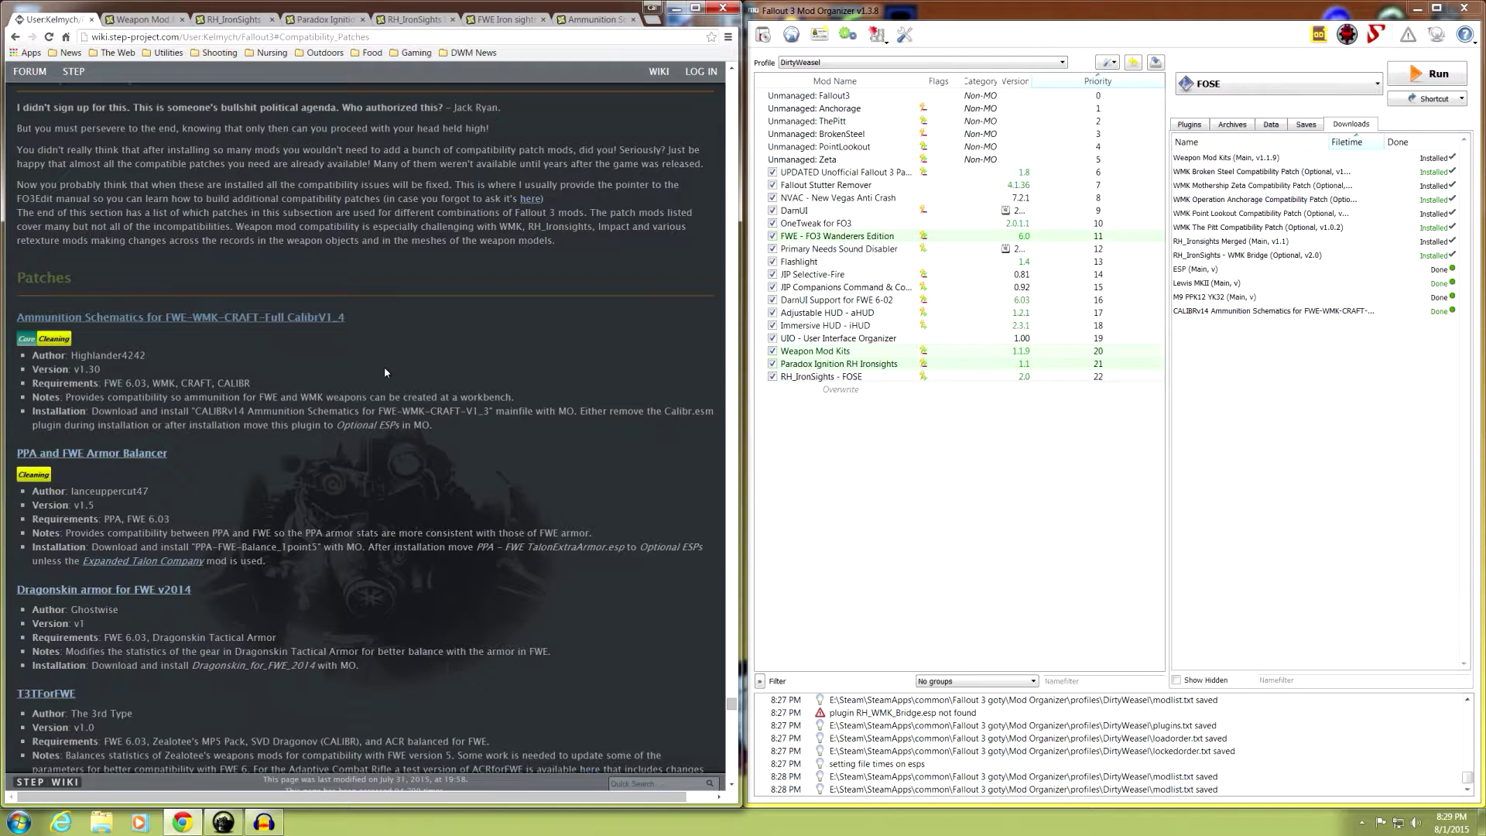
scroll(384, 369, "down", 2)
scroll(382, 373, "down", 1)
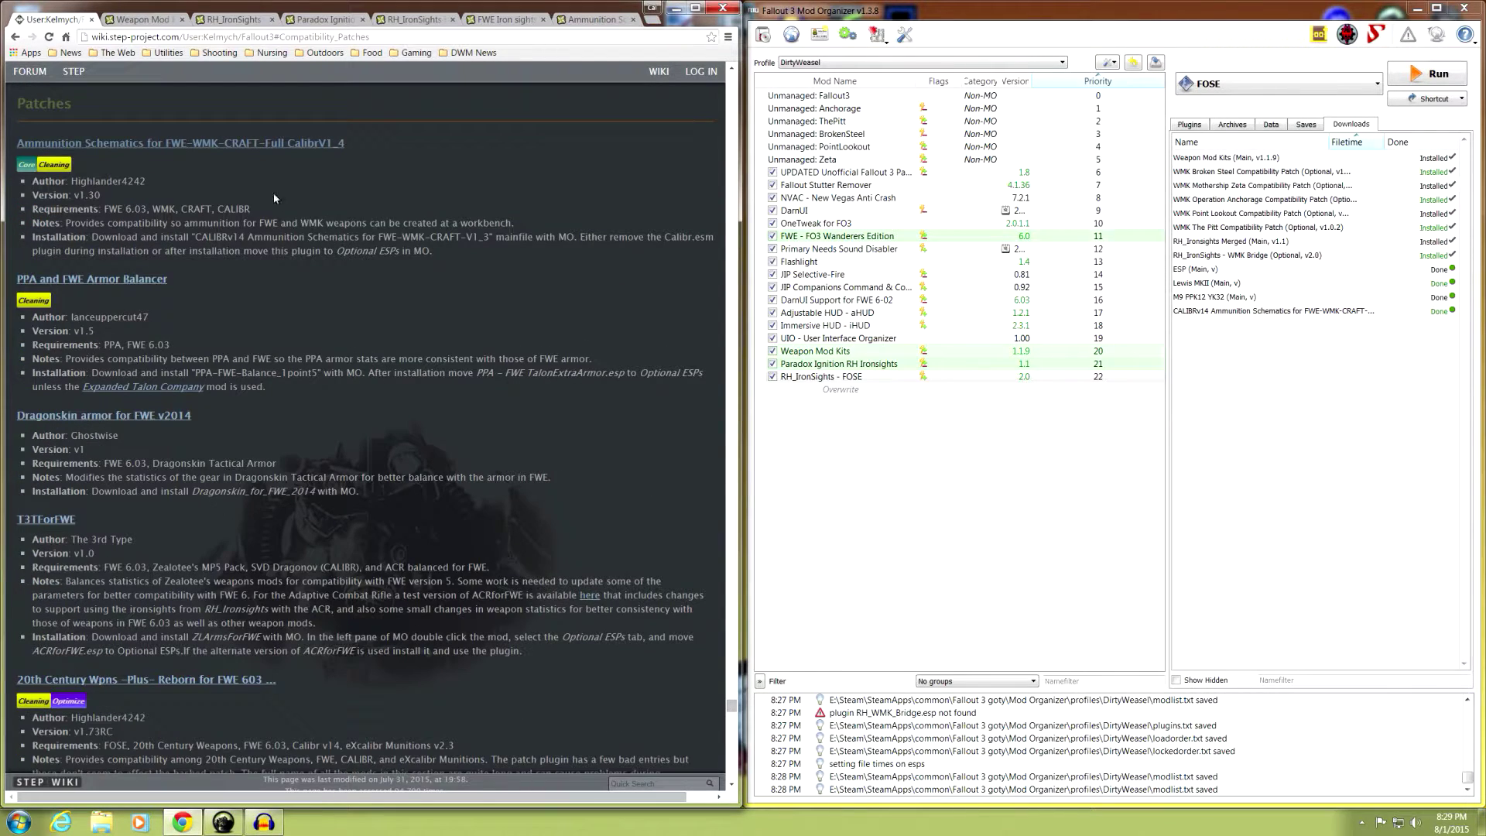
scroll(318, 304, "down", 3)
scroll(318, 303, "down", 12)
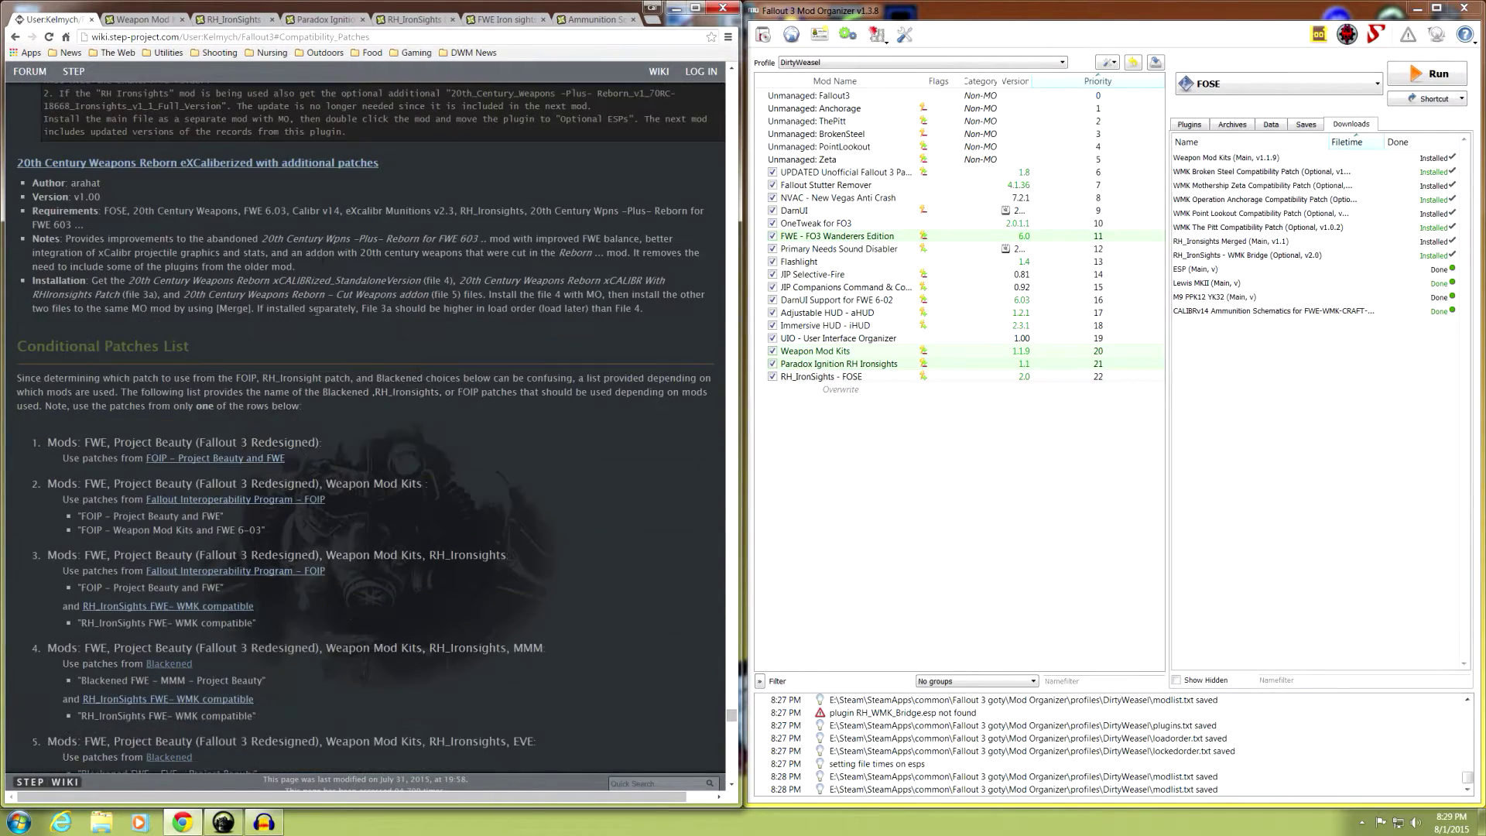
scroll(345, 308, "down", 4)
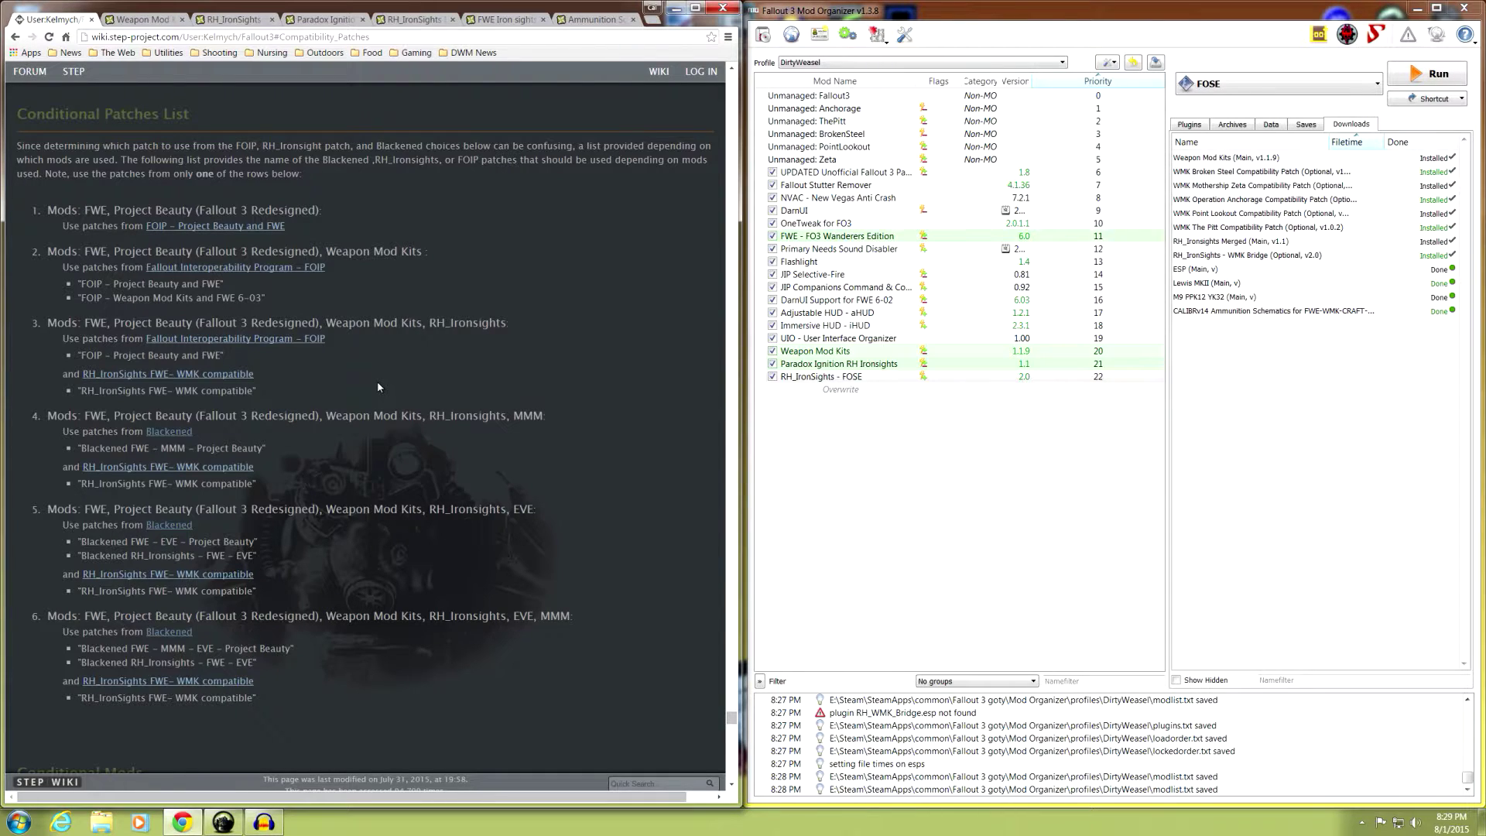
Compare the MMM and EVE mod combinations in the Conditional Patches List, focusing on the fourth entry with MMM.
double_click(517, 416)
left_click_drag(513, 509, 532, 508)
left_click(452, 545)
left_click_drag(515, 418, 543, 425)
left_click(379, 441)
left_click_drag(47, 417, 575, 442)
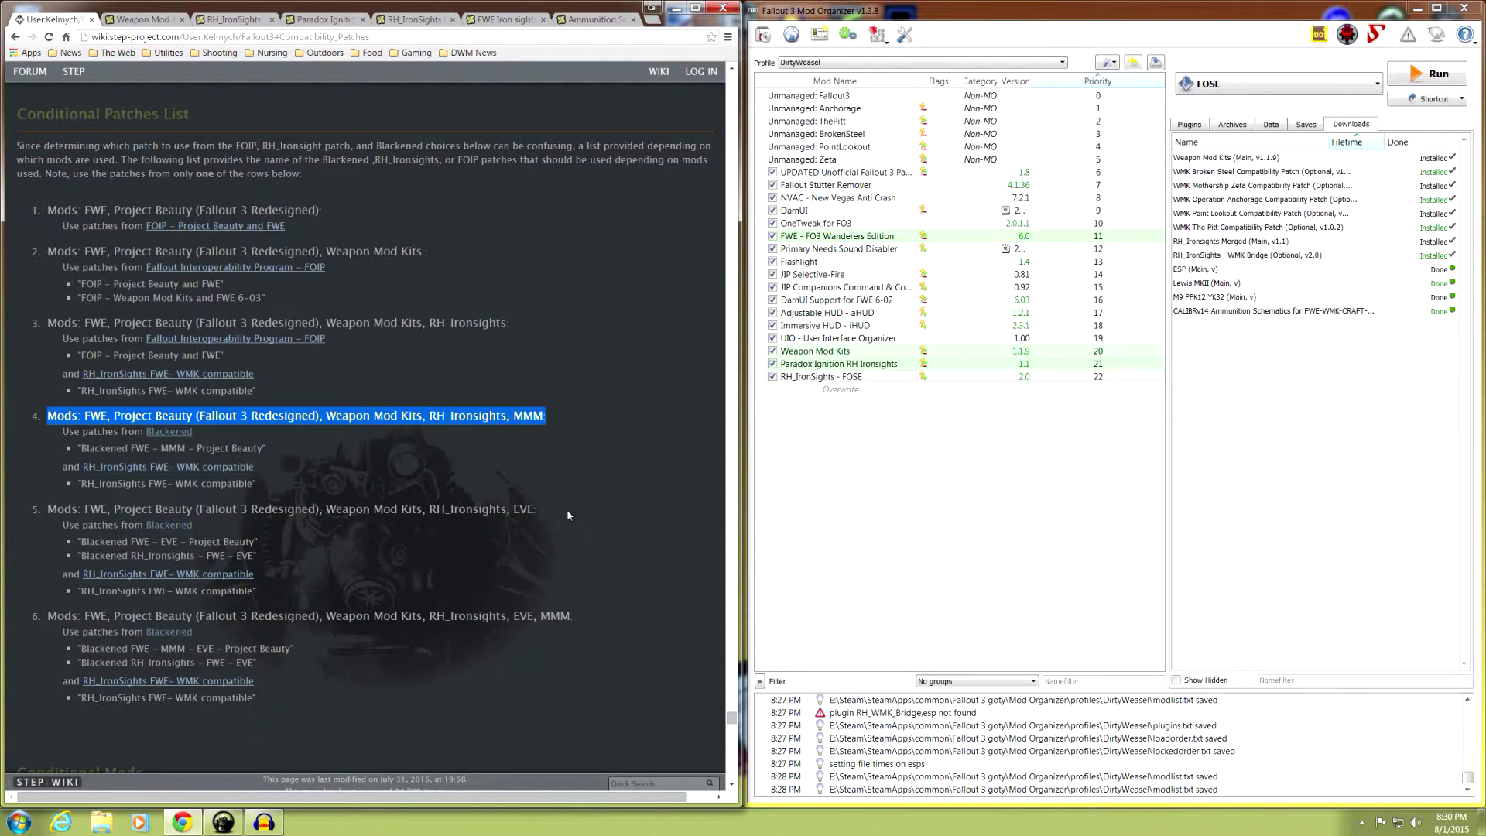
left_click(528, 449)
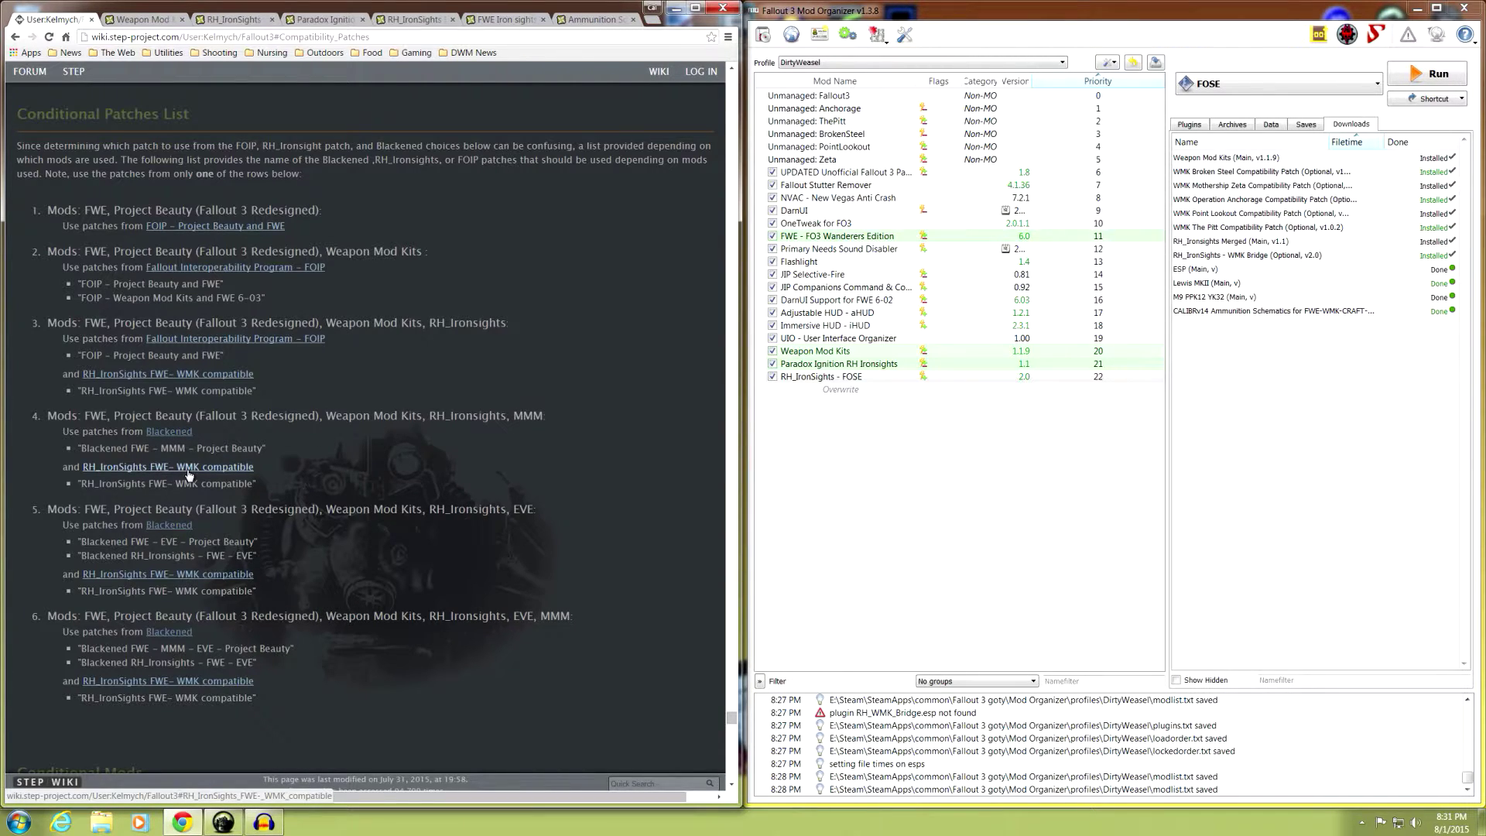
Check the Weapon Mod Kits Nexus description for the WMK-FWE-RH_Ironsights compatibility patch, and return to the STEP guide.
left_click(138, 23)
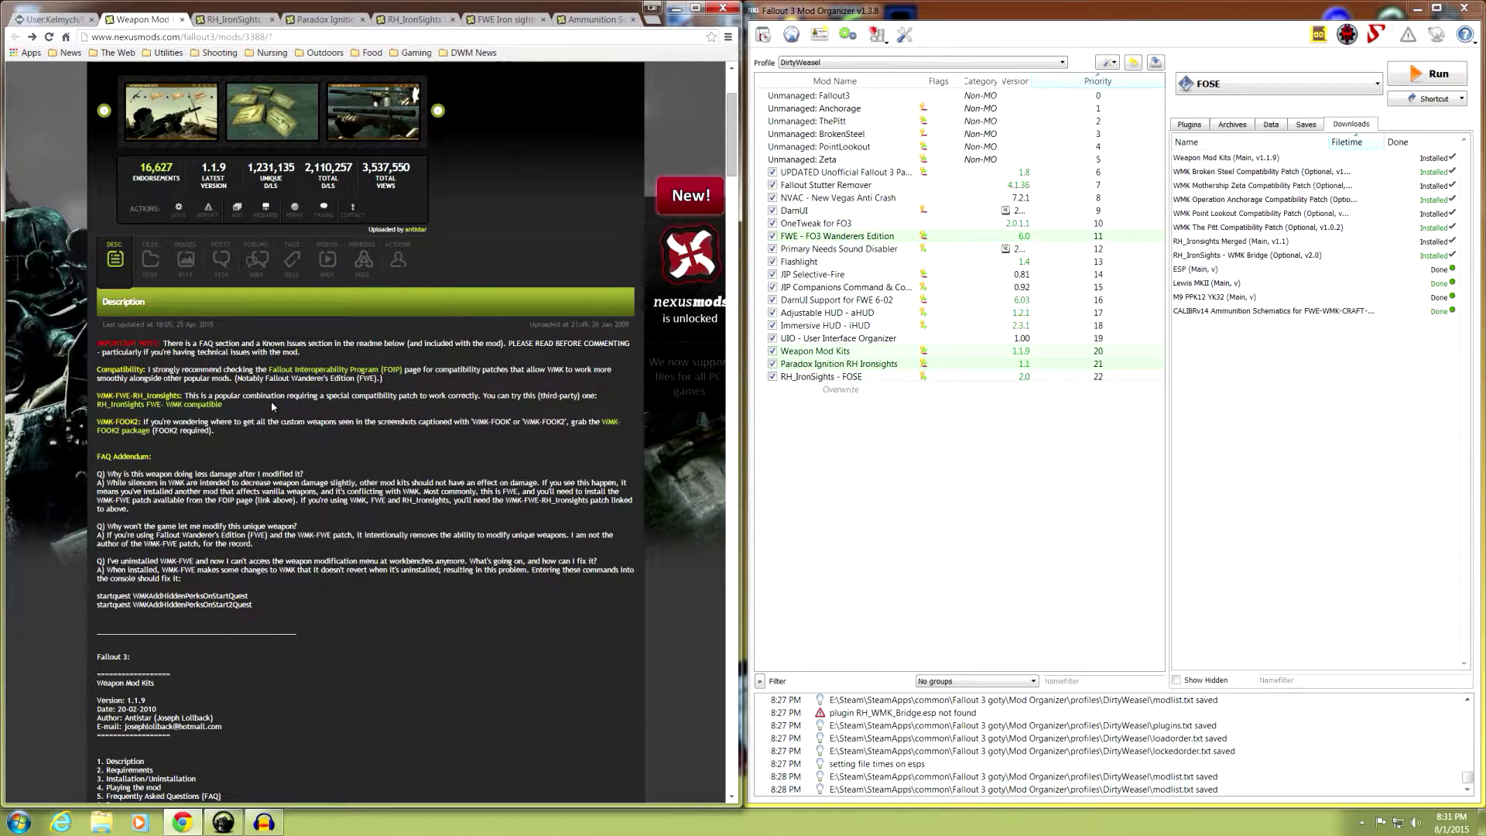
left_click_drag(225, 404, 89, 402)
left_click(296, 403)
left_click(68, 21)
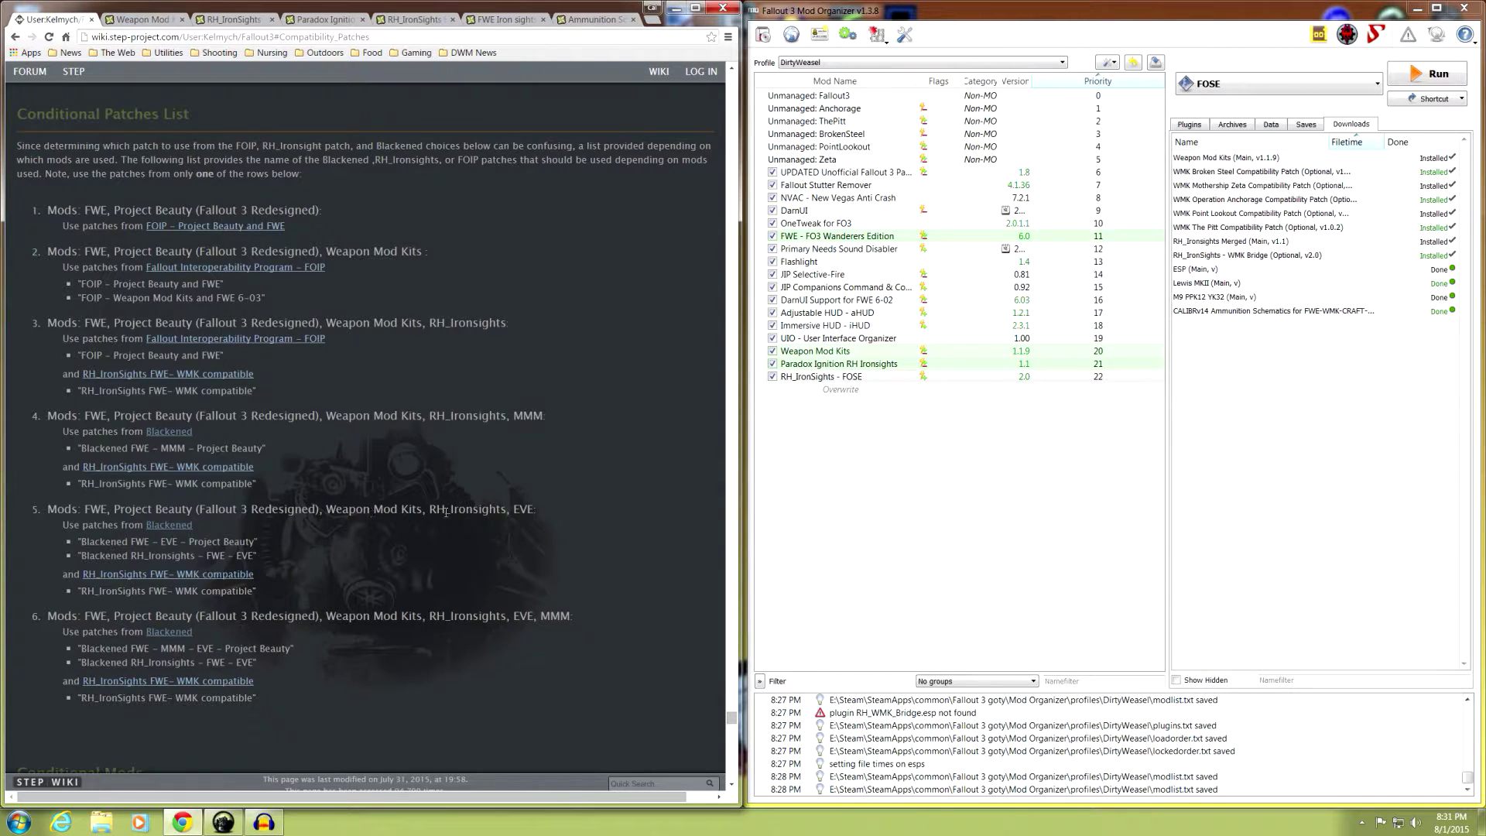
Compare the required mods of entries 5, 6 and 4 in the Conditional Patches List.
left_click_drag(544, 514, 46, 512)
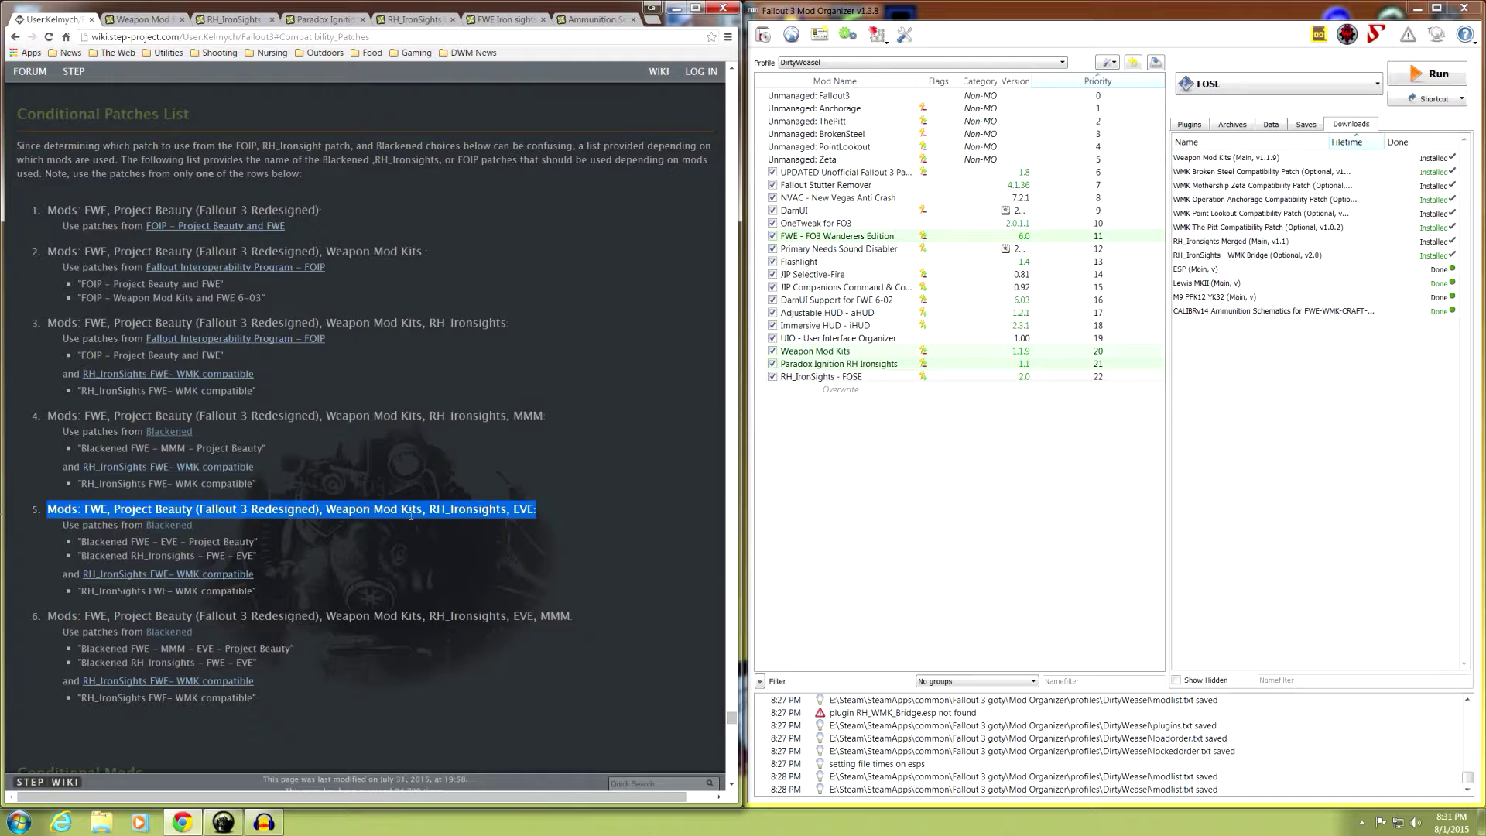
left_click(402, 531)
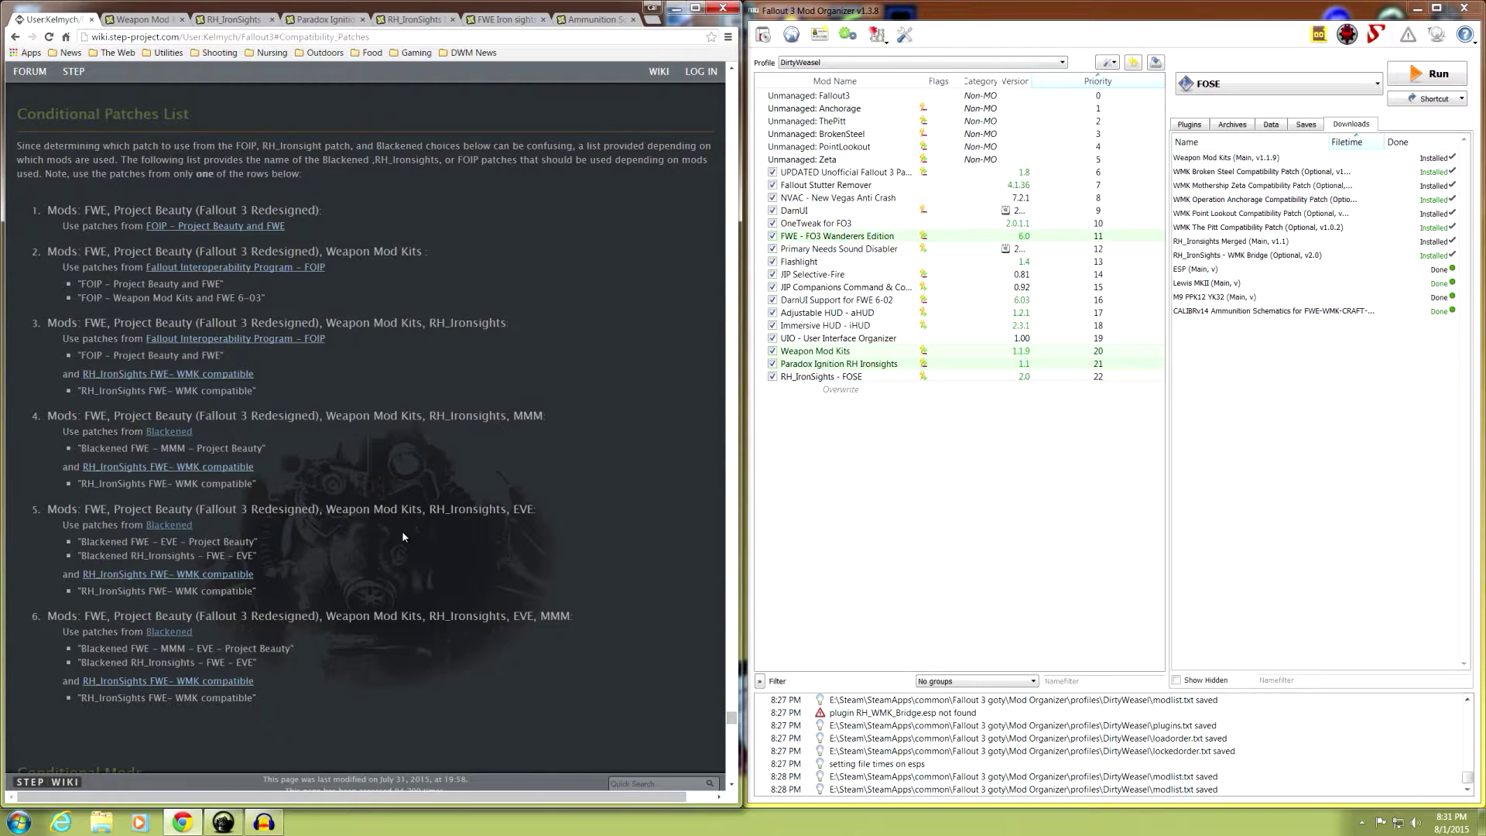
left_click_drag(573, 616, 21, 619)
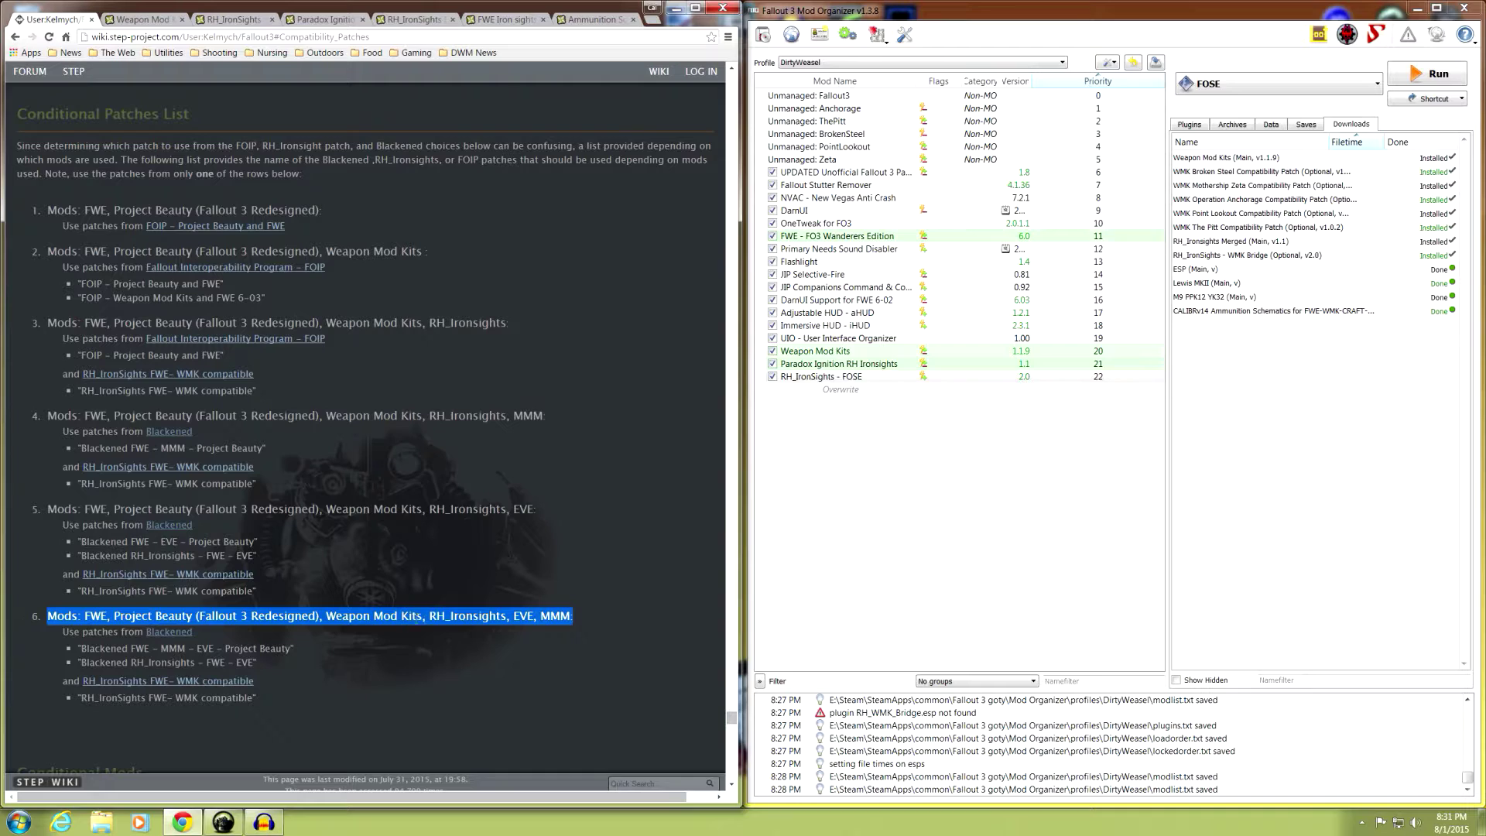
left_click(418, 457)
left_click_drag(545, 416, 437, 461)
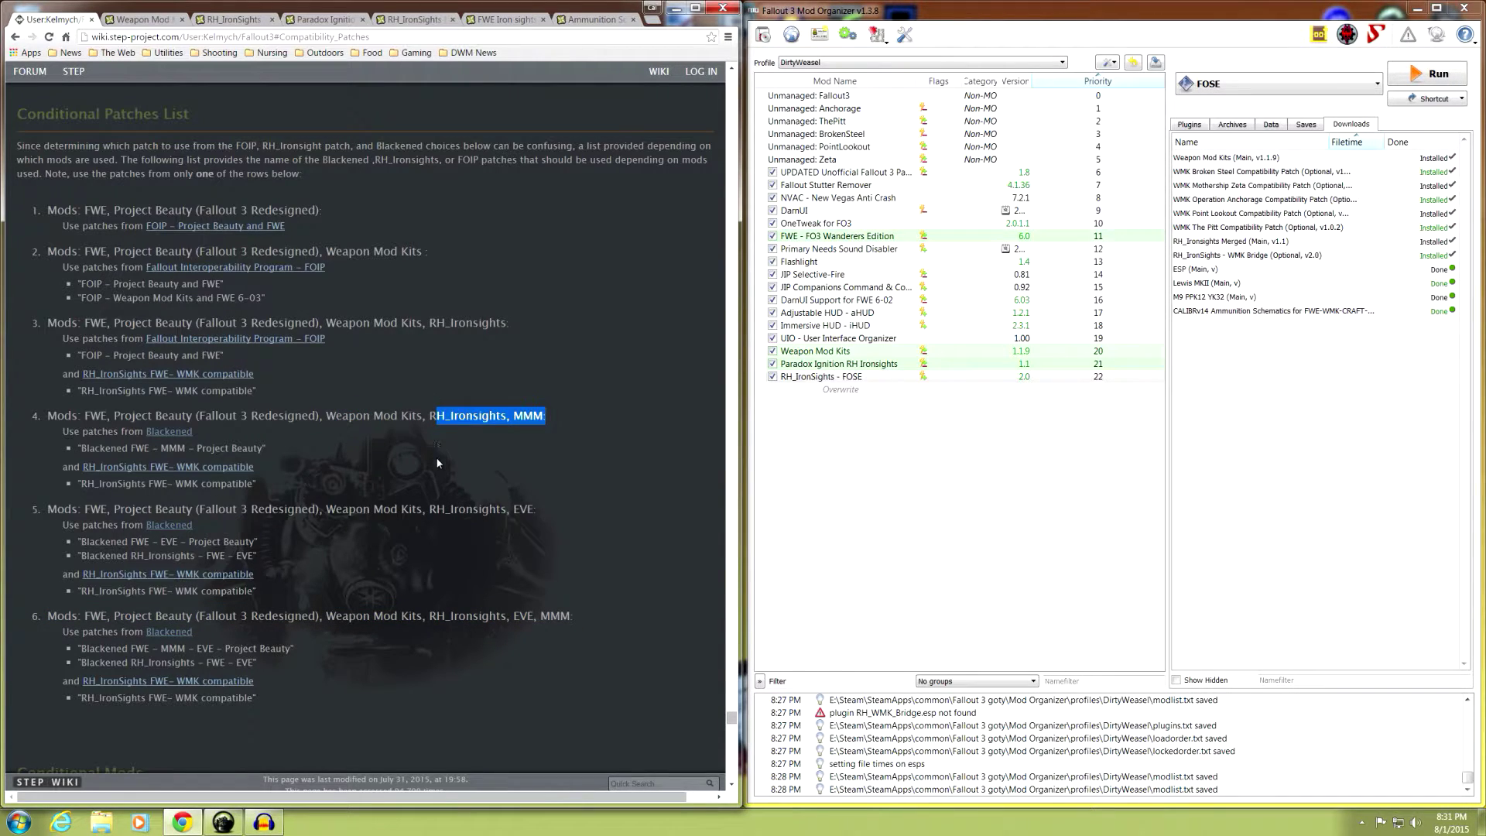
Examine the patches listed under entry 4 of the Conditional Patches List, focusing on RH_IronSights FWE- WMK compatible.
left_click(437, 465)
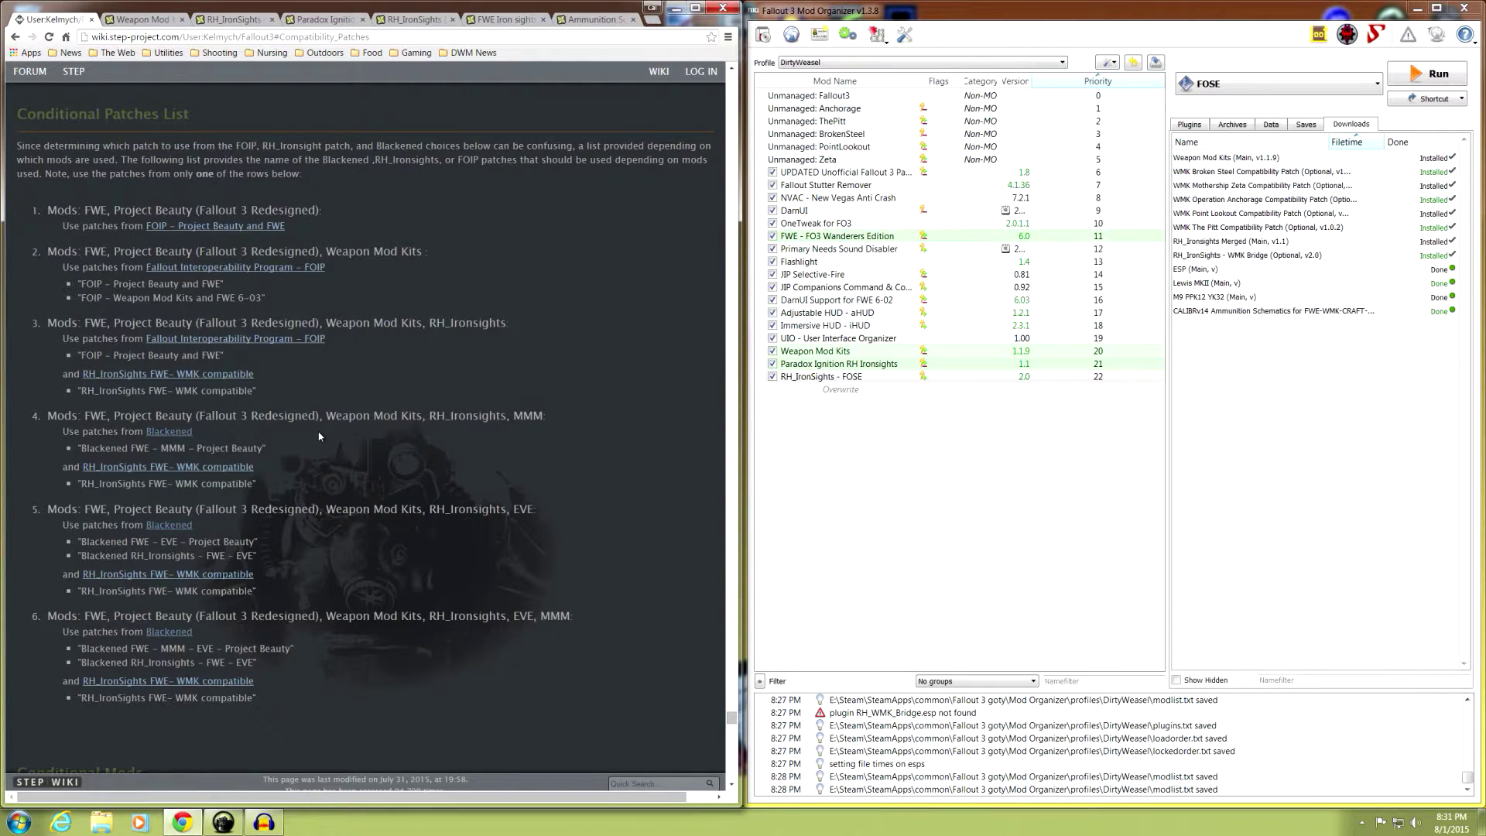
scroll(312, 438, "down", 1)
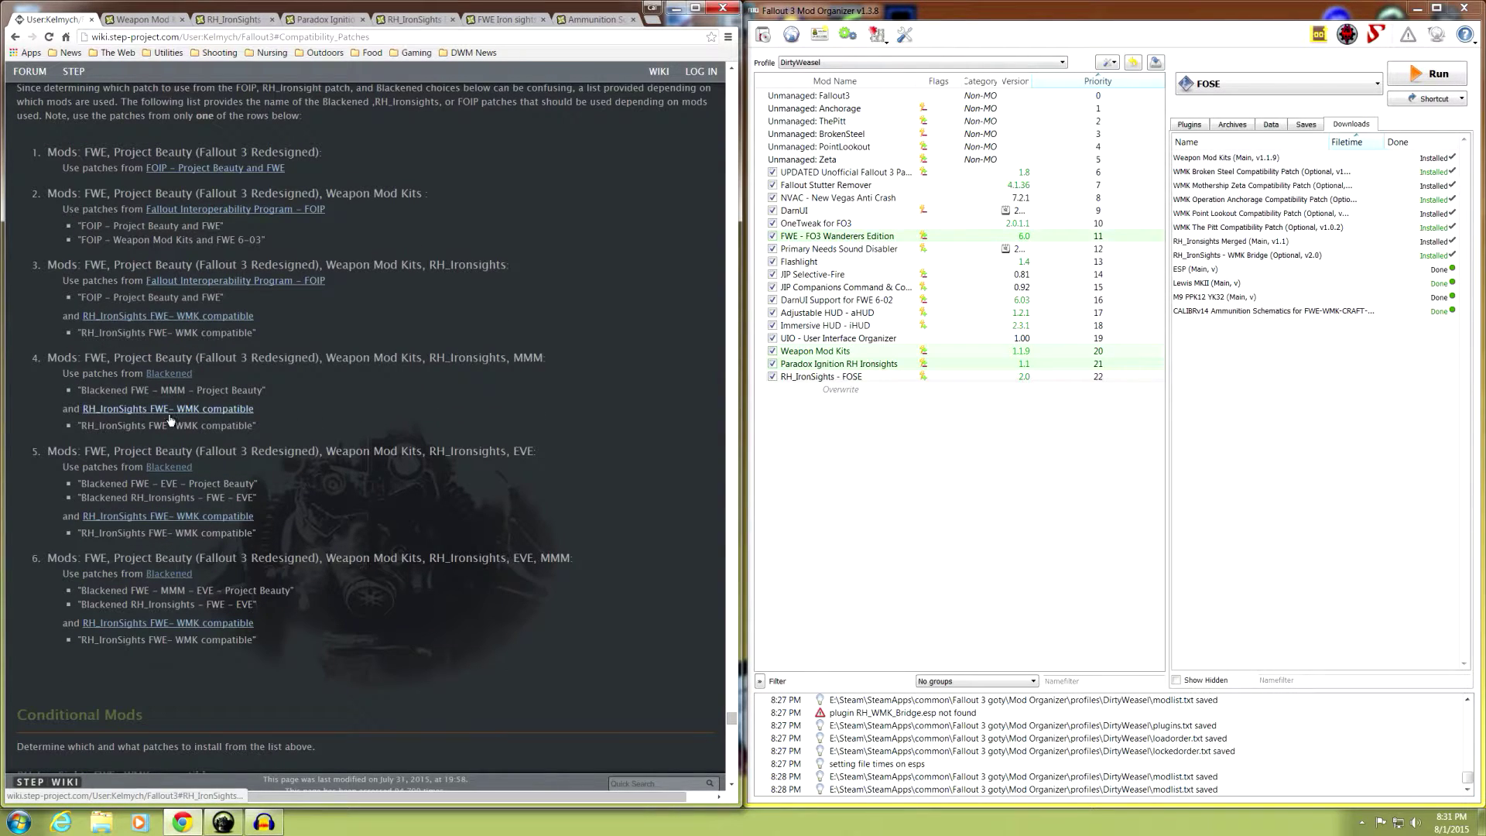
left_click_drag(260, 411, 75, 410)
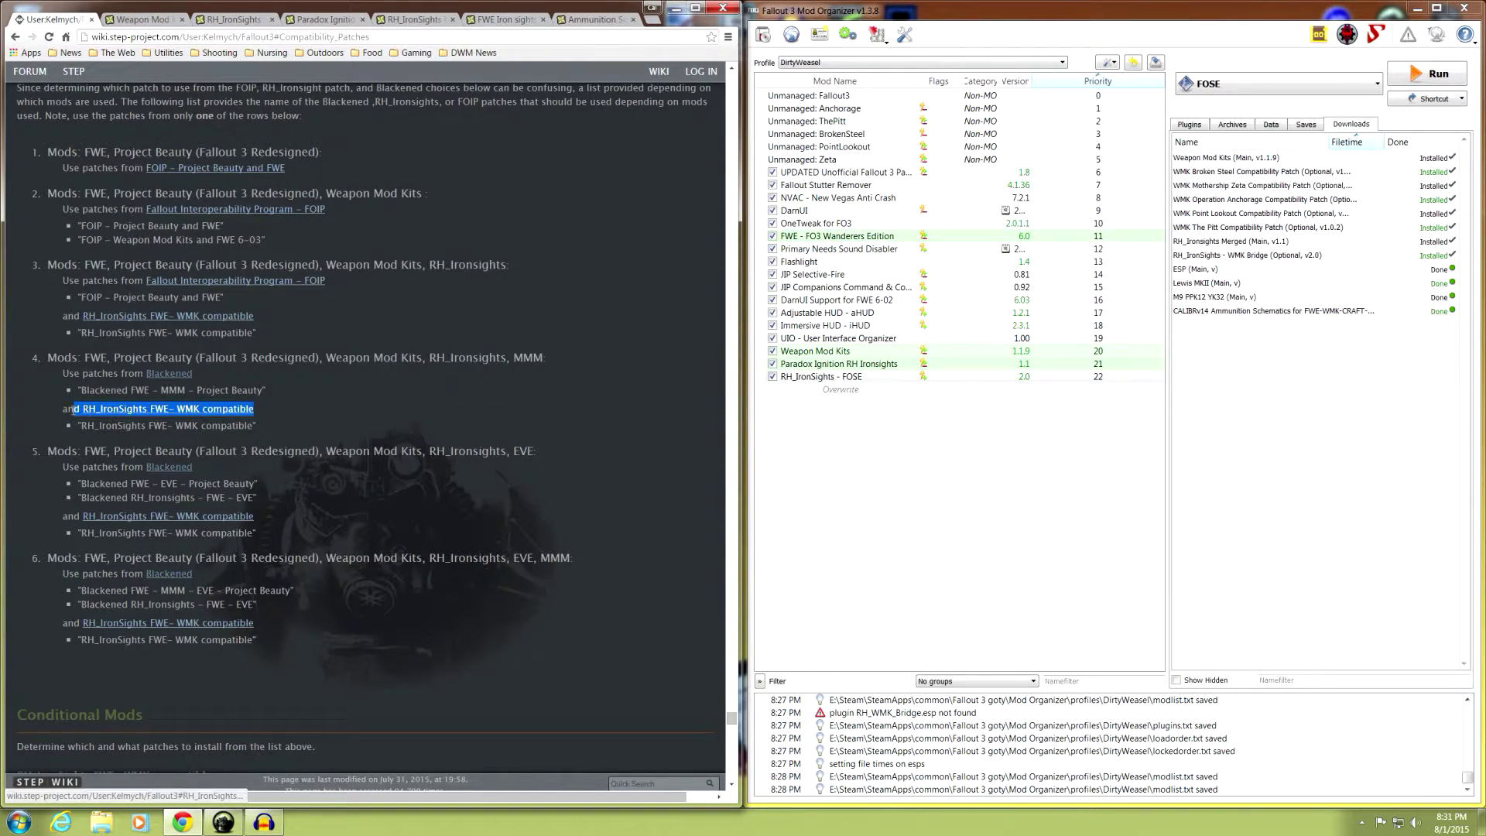
left_click(309, 406)
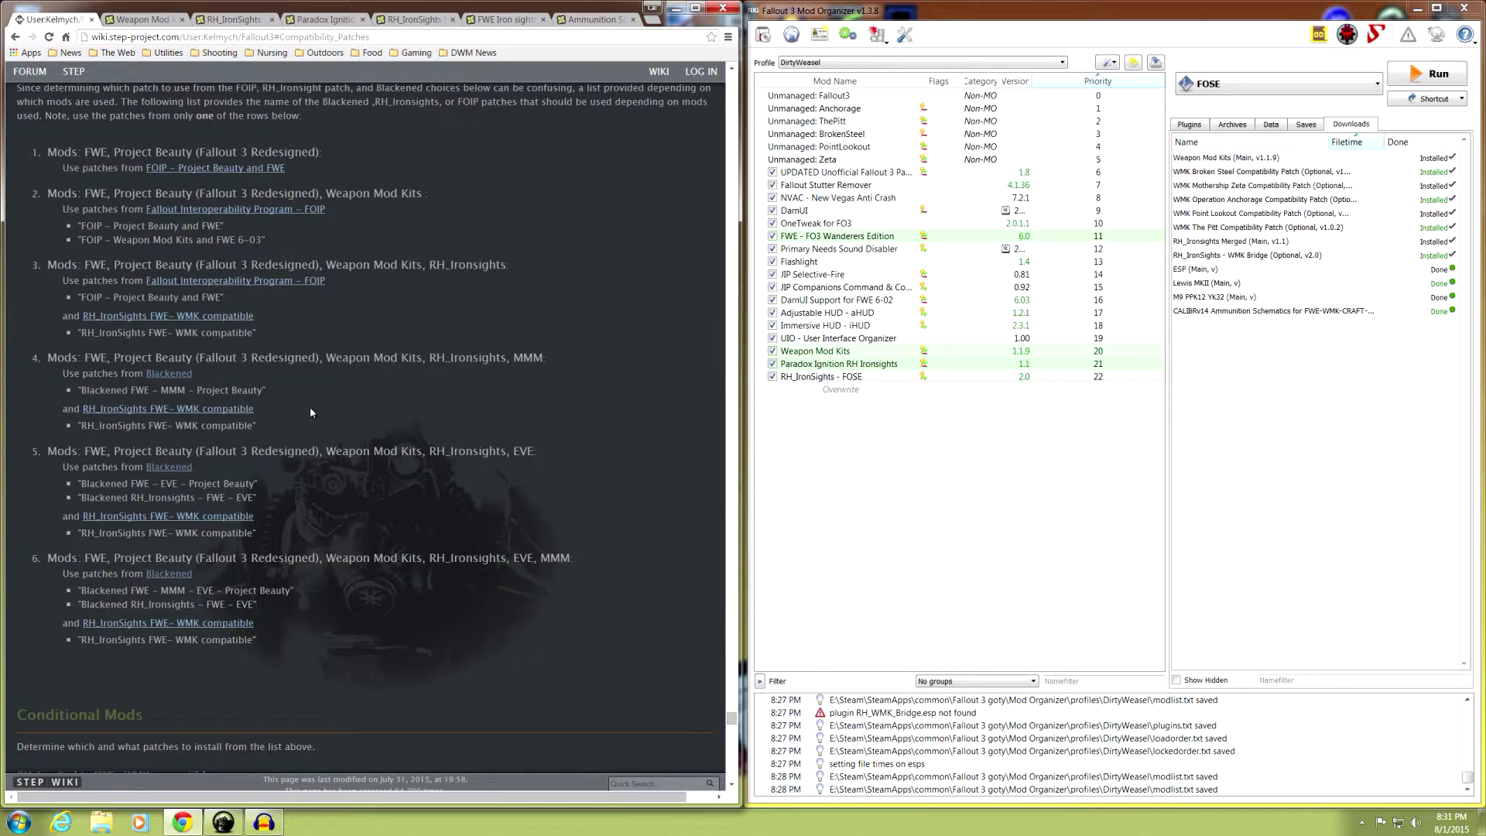
scroll(309, 406, "down", 1)
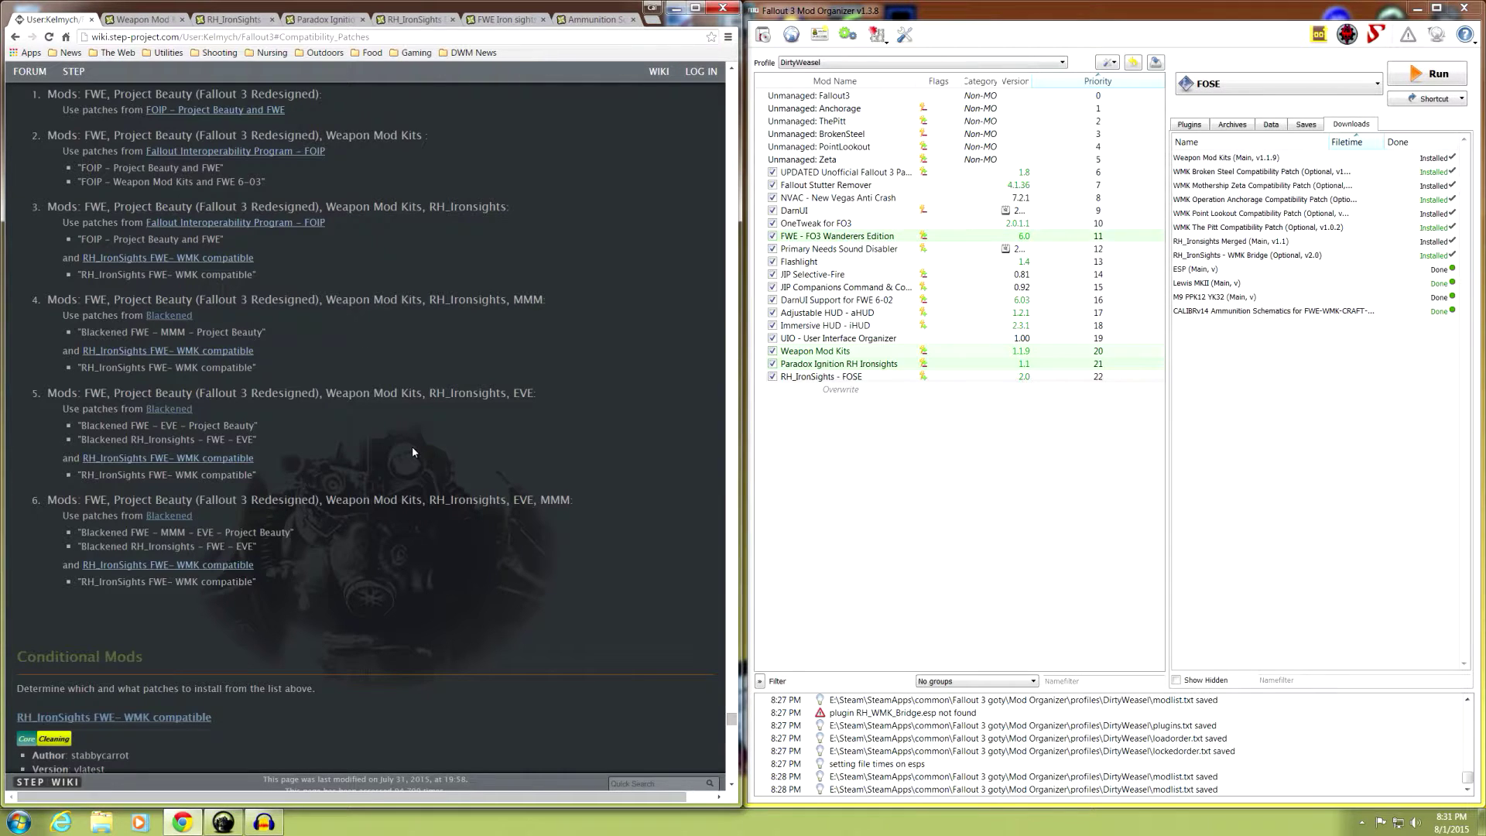
Compare the Conditional Mods entry for RH_IronSights FWE- WMK compatible with the combinations in the Conditional Patches List.
scroll(372, 514, "down", 5)
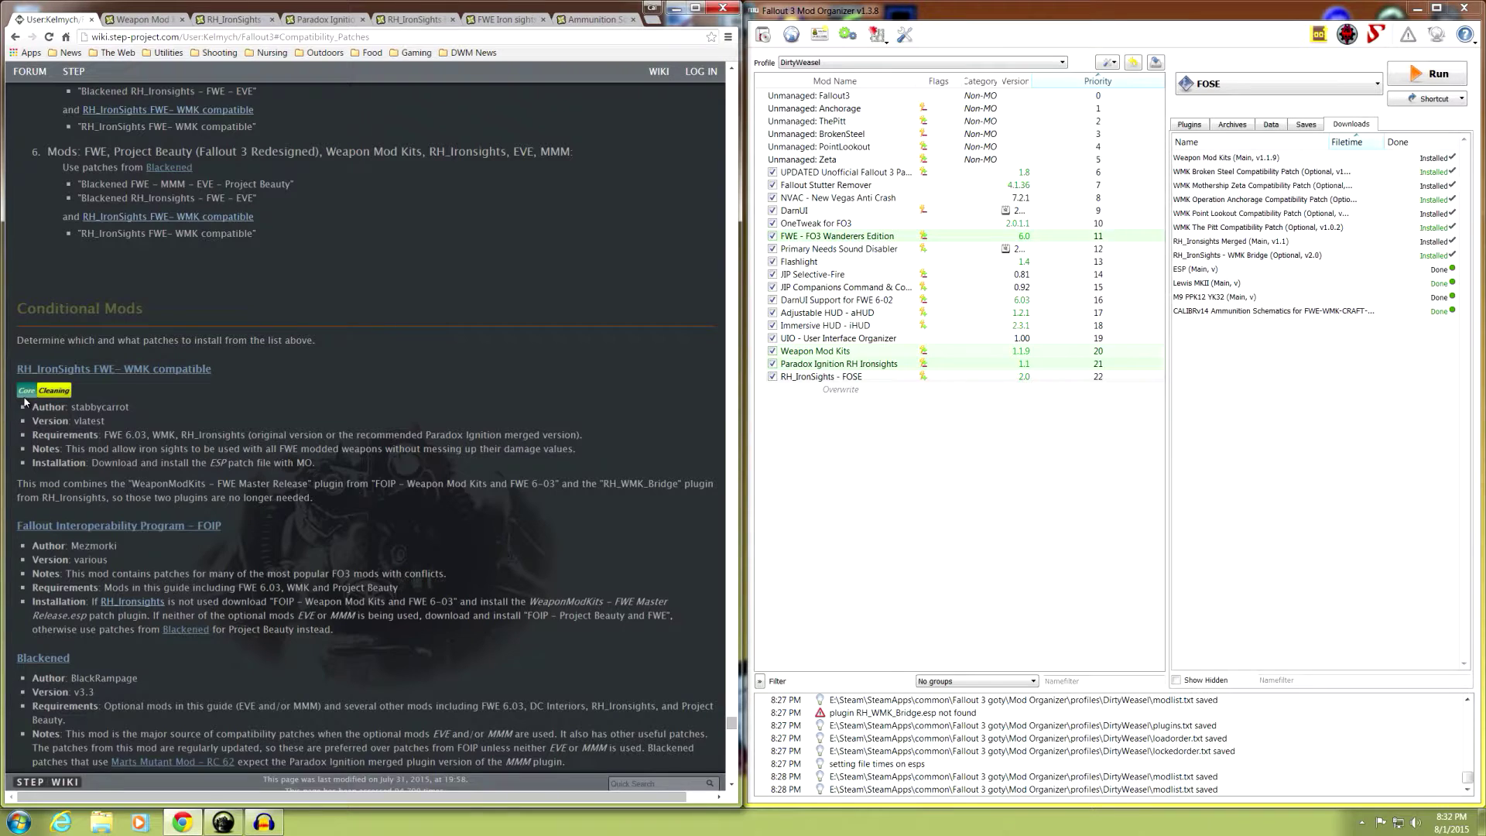
scroll(294, 234, "up", 4)
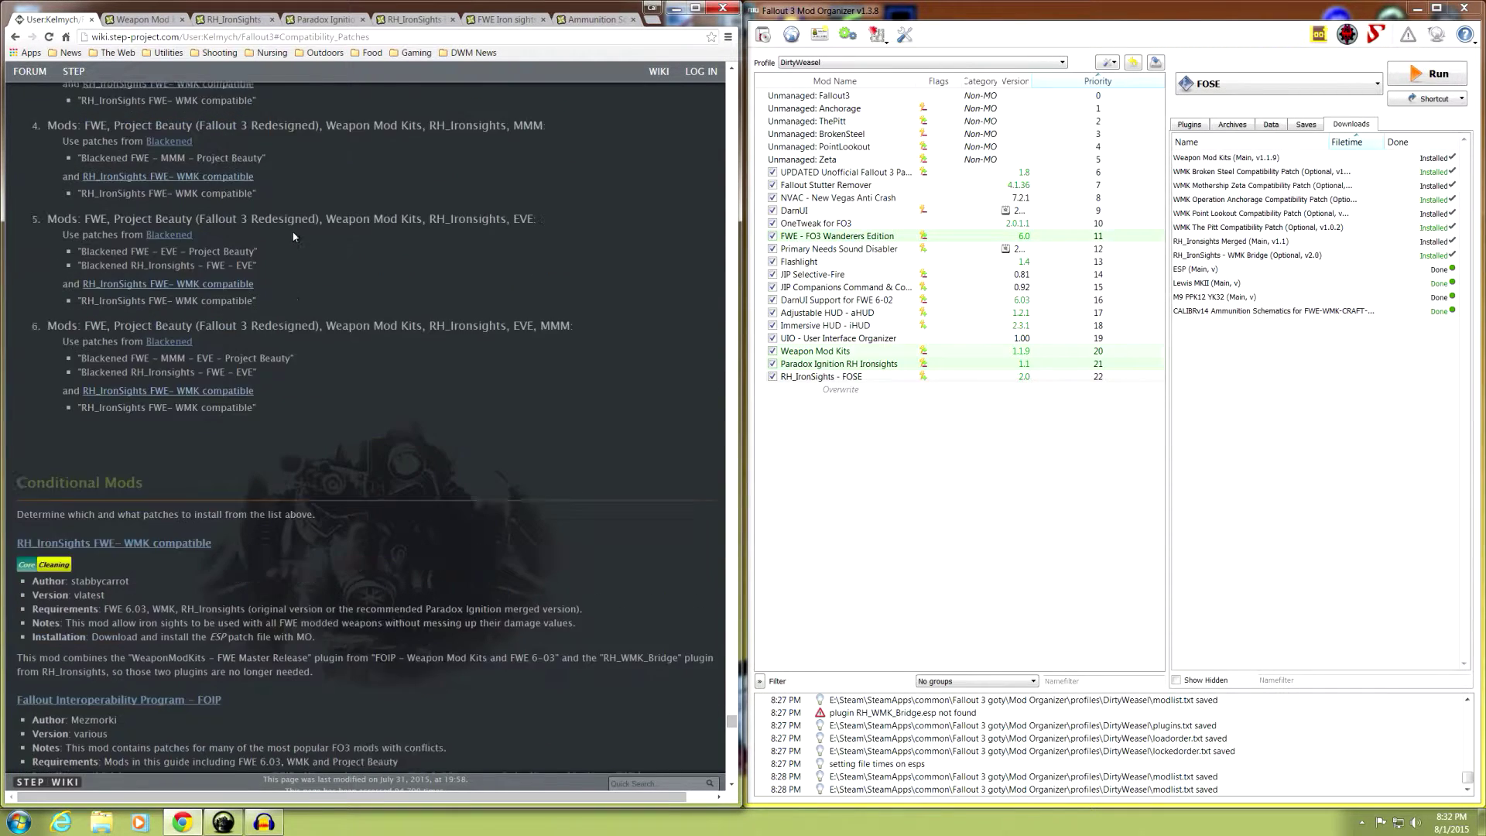
scroll(284, 224, "up", 2)
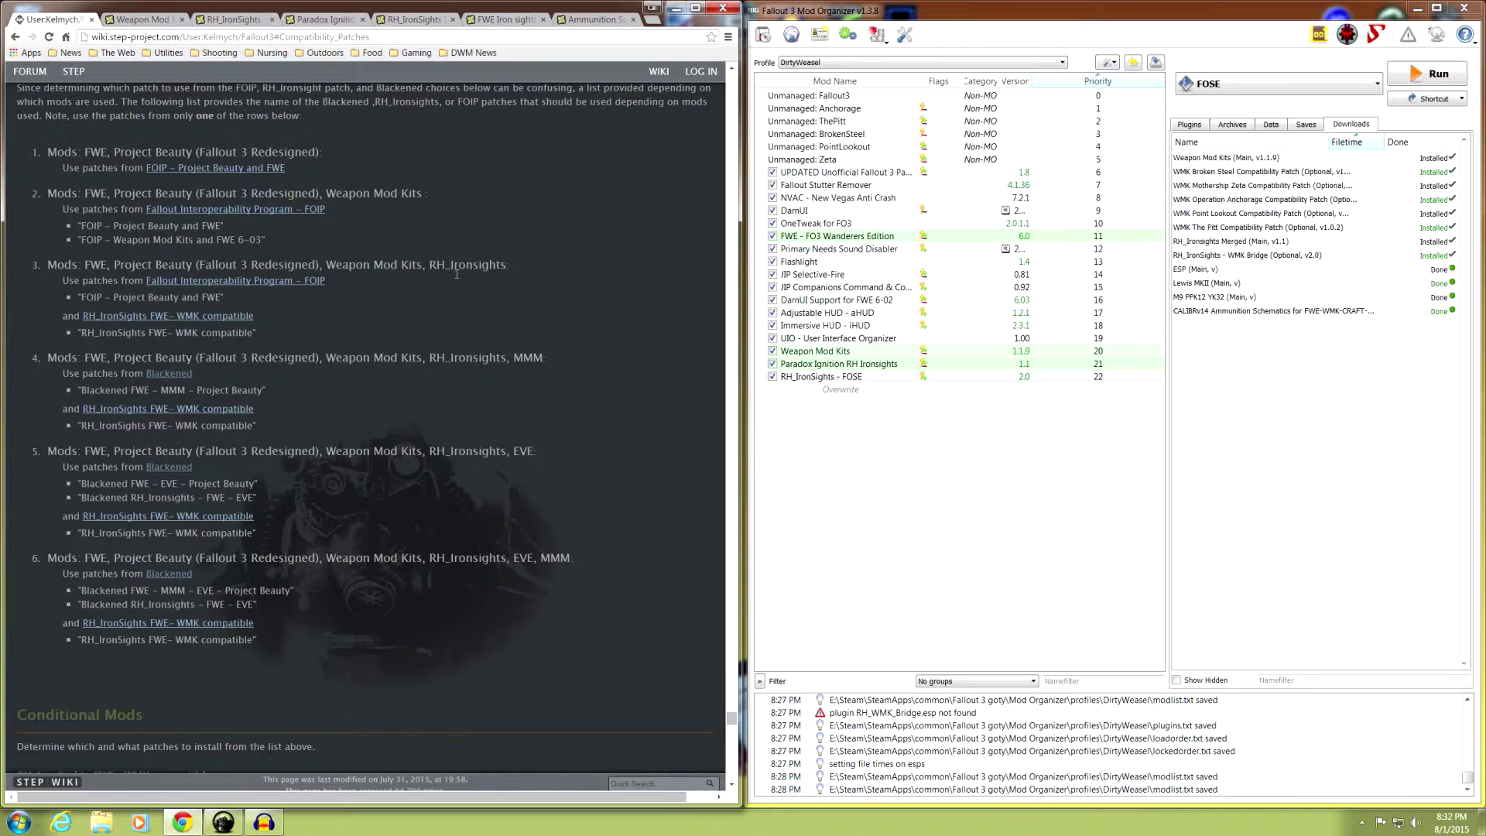
scroll(449, 290, "down", 7)
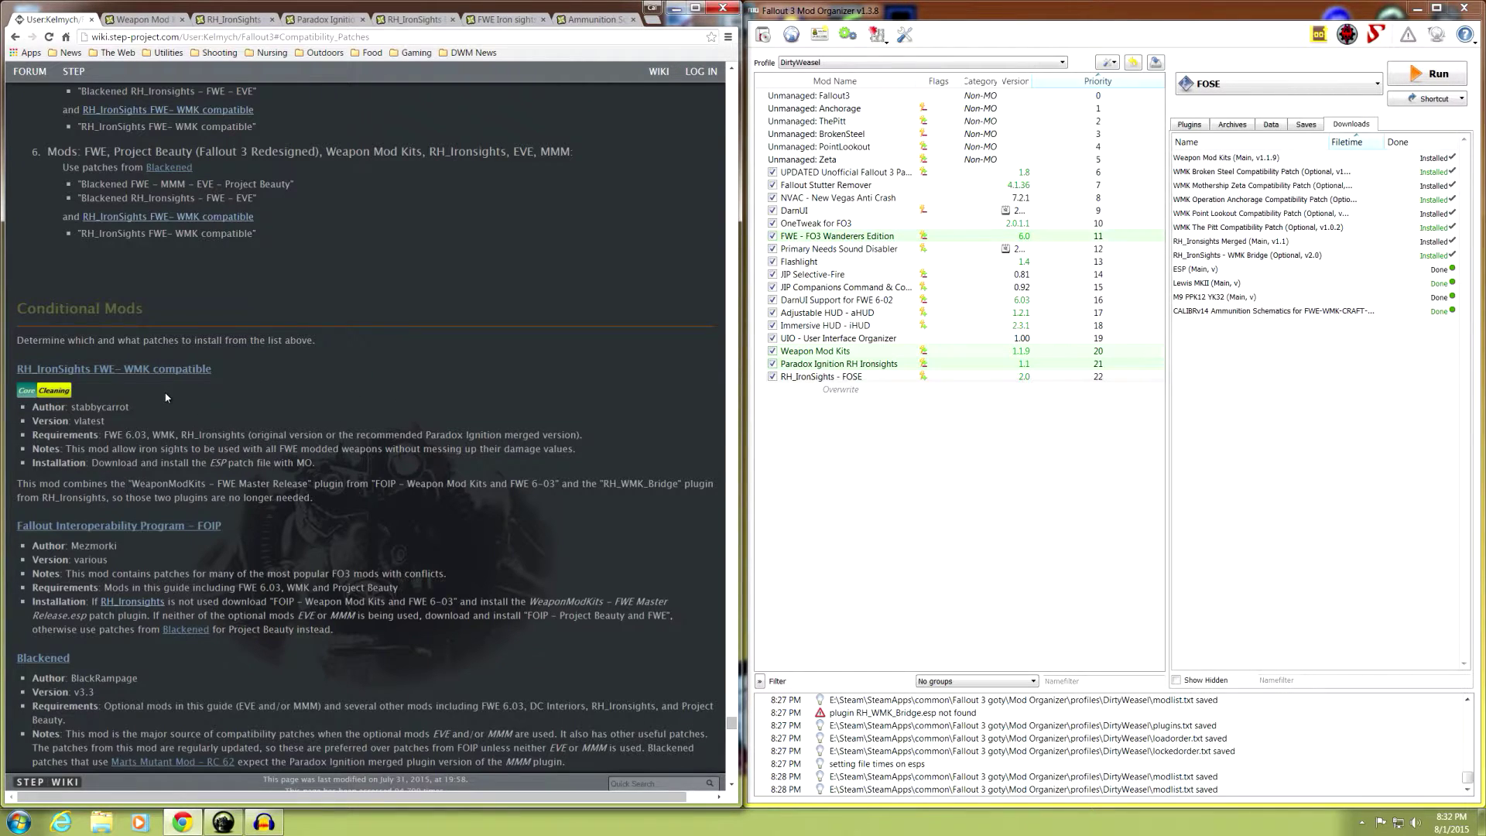
Read the Nexus description of RH_IronSights FWE- WMK compatible and view its downloadable files.
left_click(416, 21)
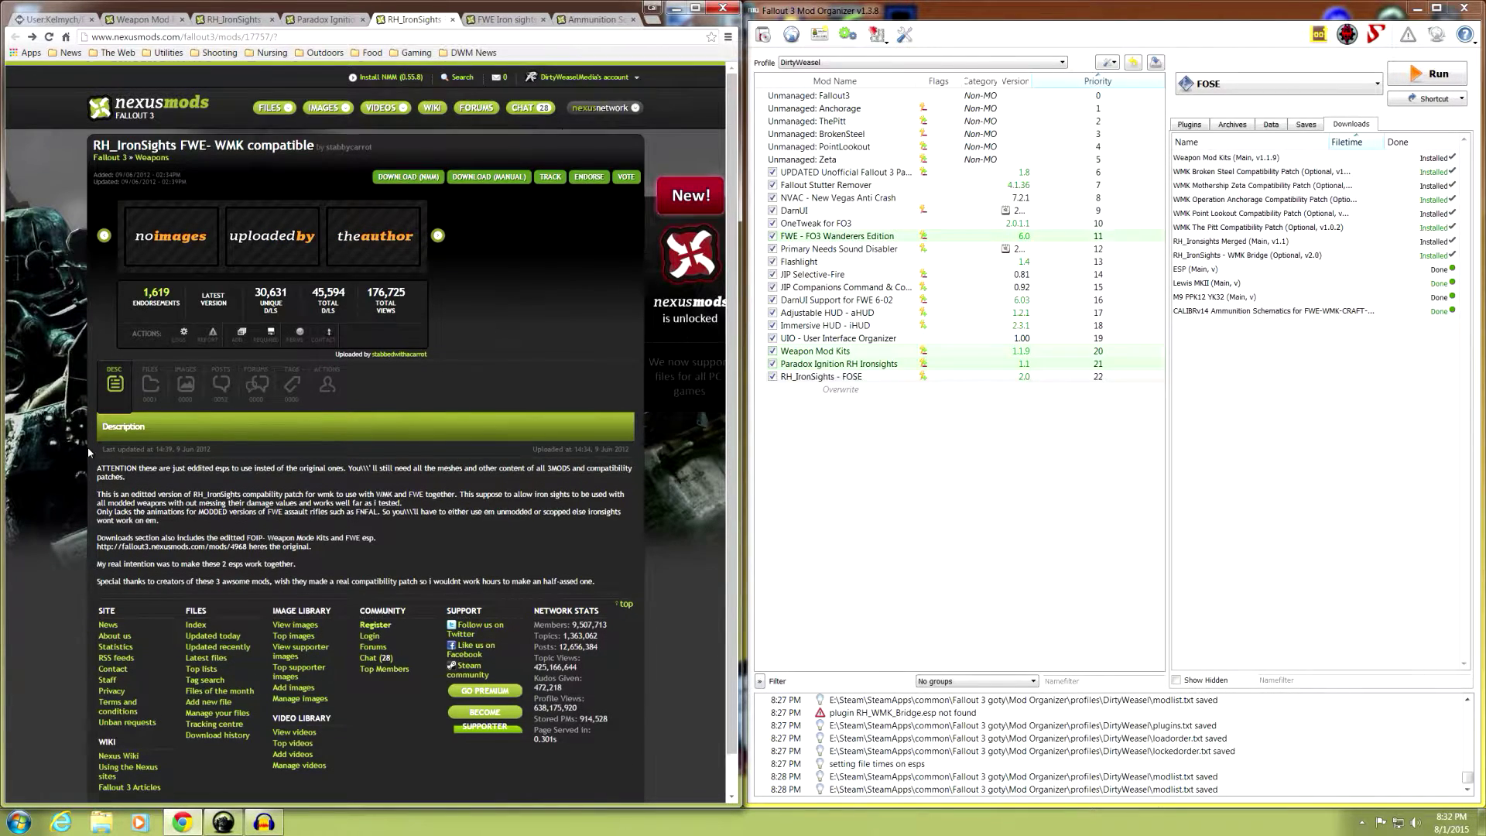
scroll(86, 449, "down", 1)
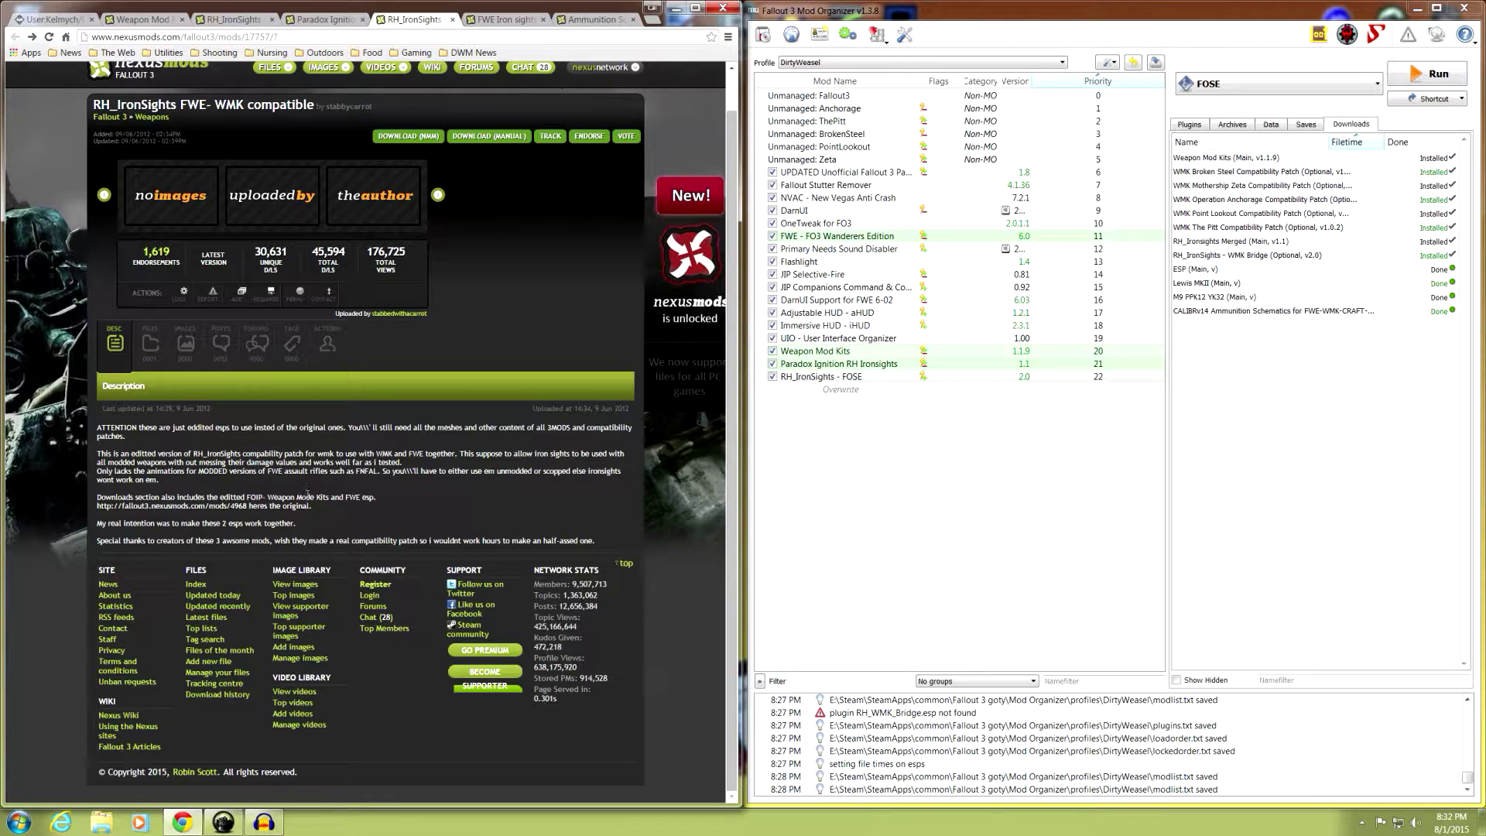
left_click(151, 348)
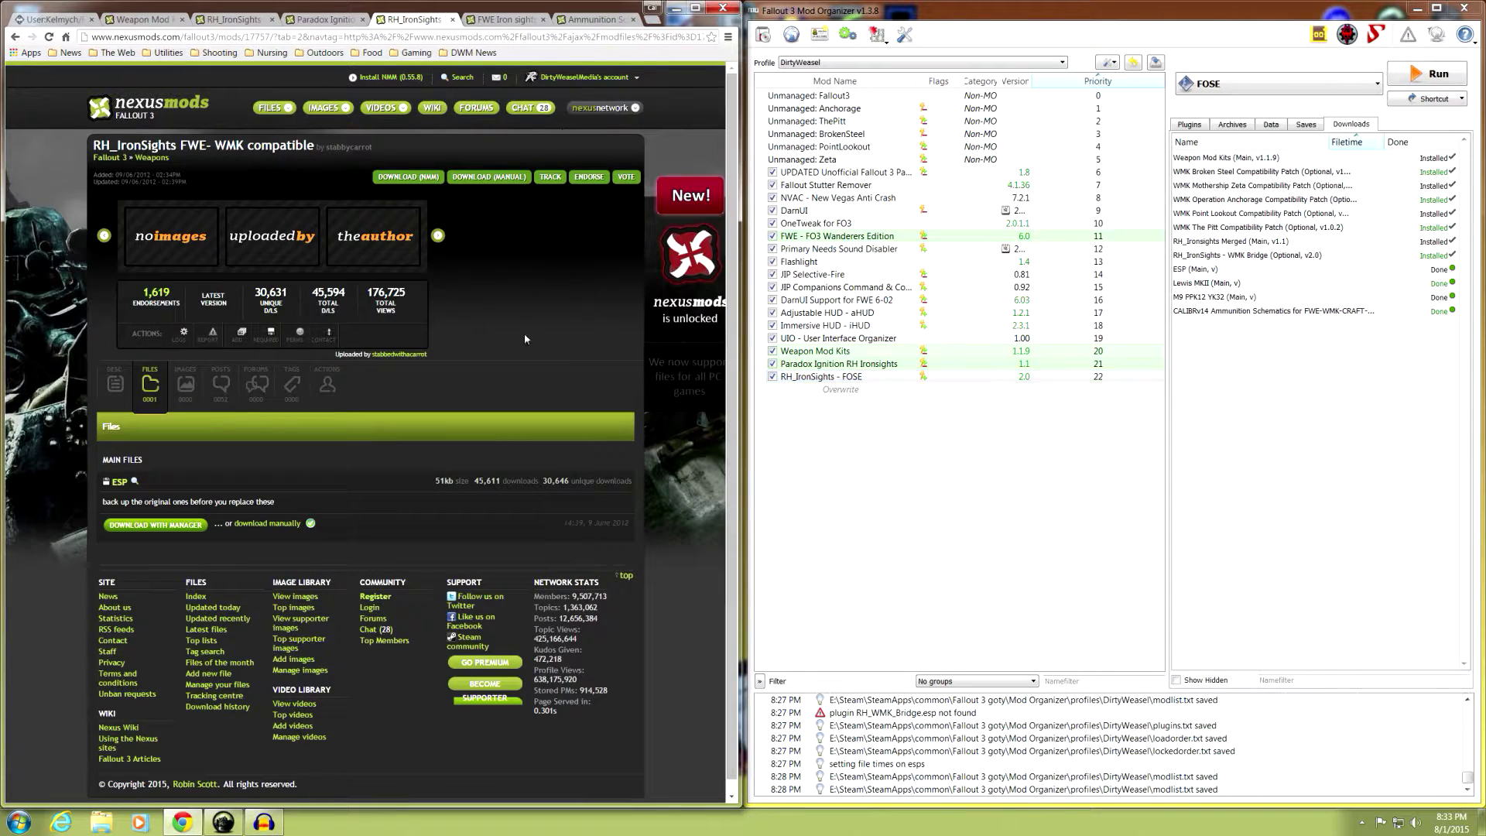
Read the STEP guide's FWE Iron sights 8 Included entry, focusing on its Lewis MKII and M9 PPK12 YK32 downloads and its requirements.
left_click(55, 21)
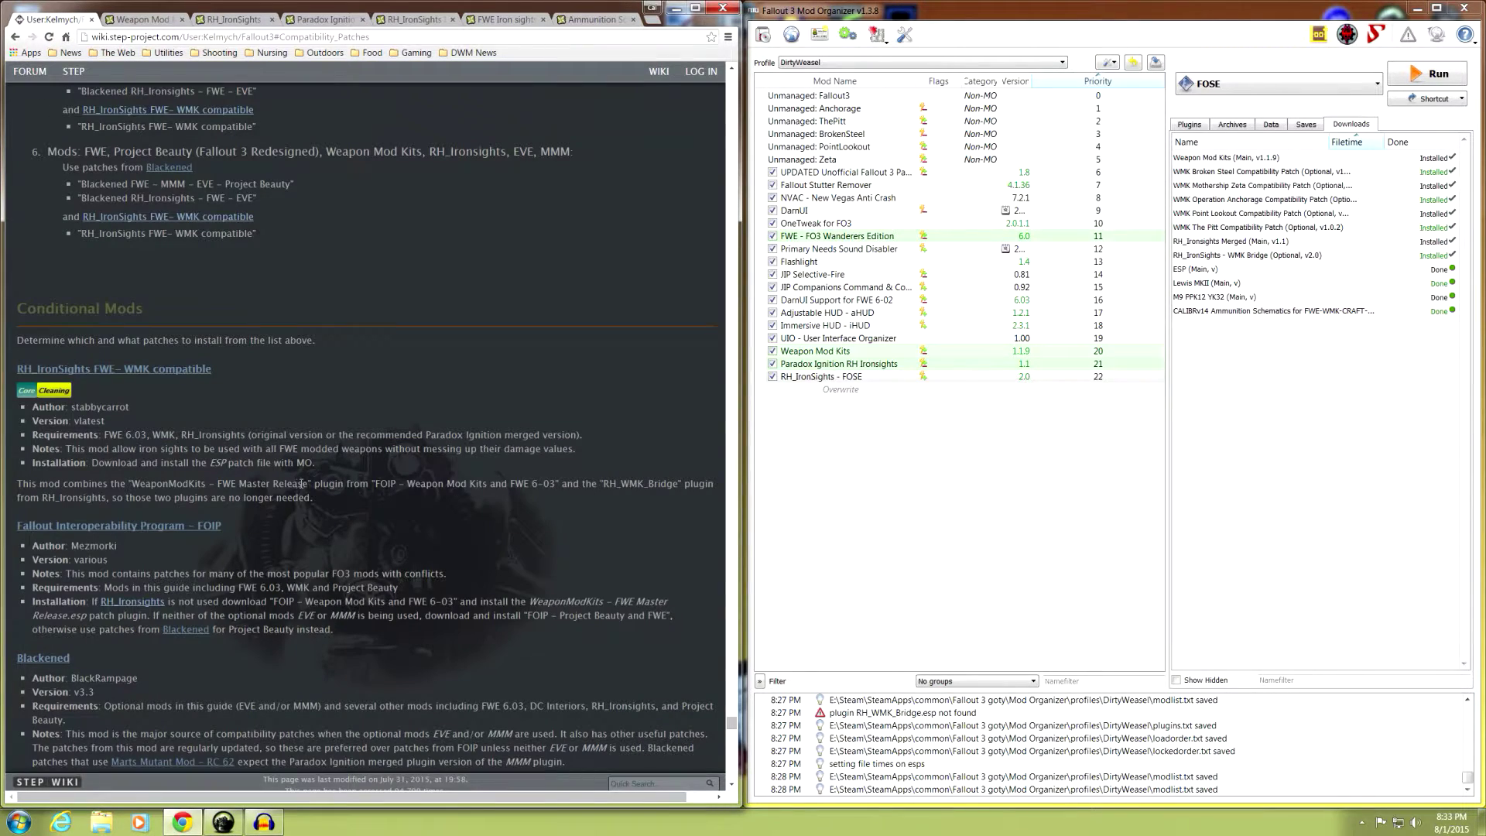
scroll(302, 484, "up", 1)
scroll(306, 480, "up", 15)
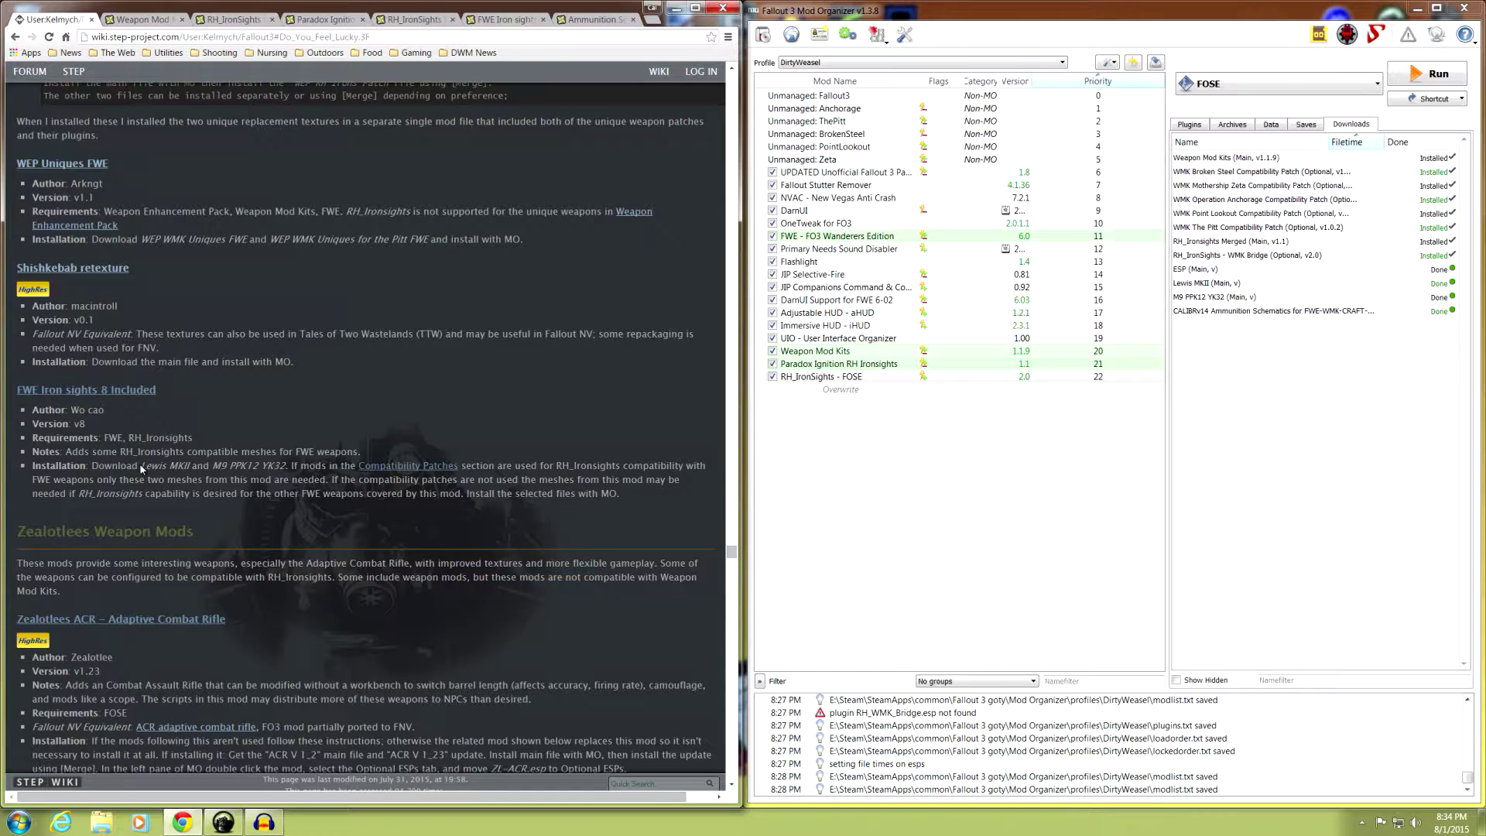
left_click_drag(140, 465, 292, 467)
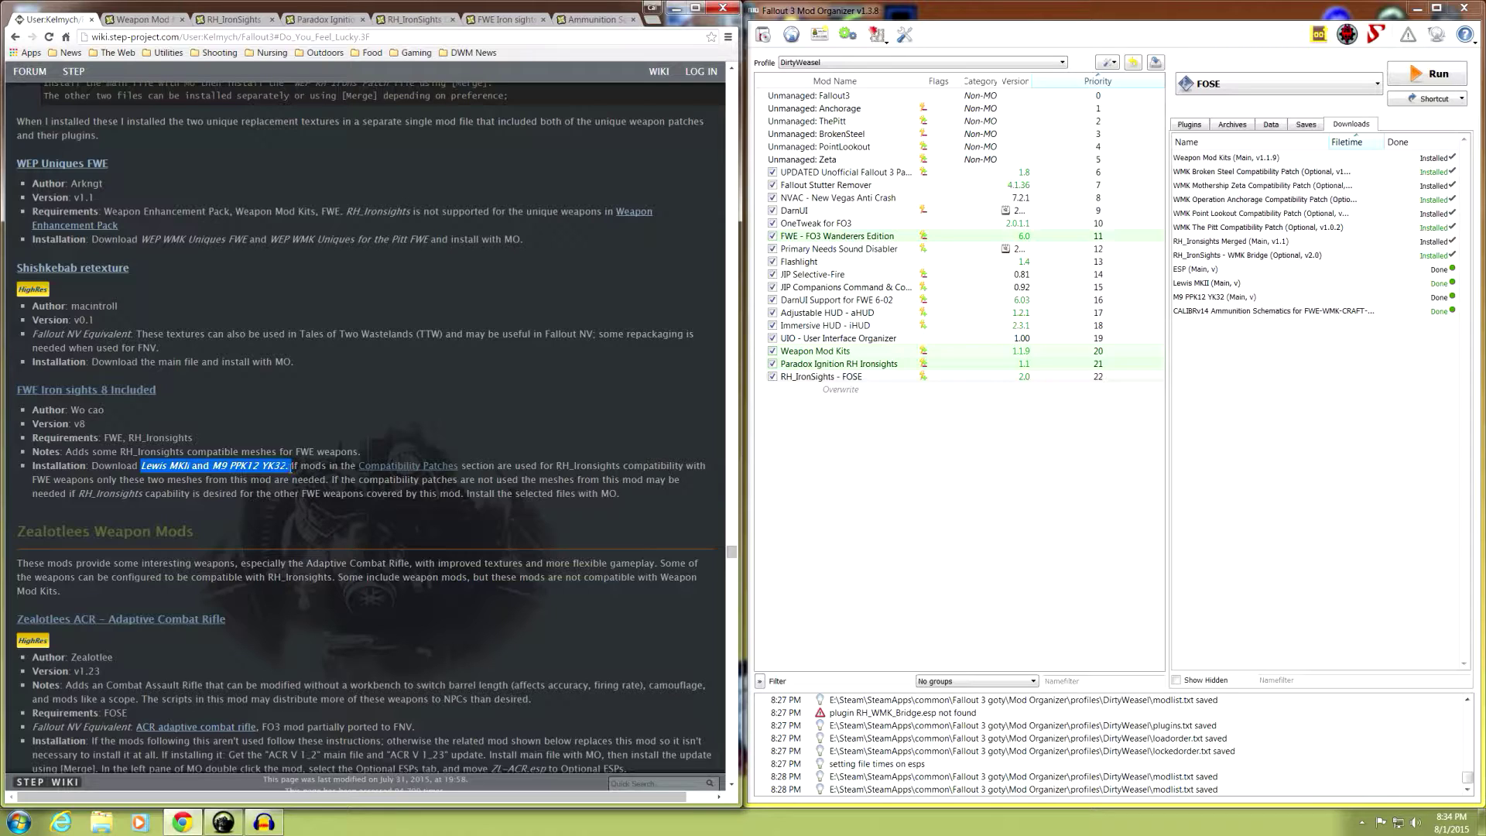
left_click(298, 491)
left_click_drag(190, 434, 105, 438)
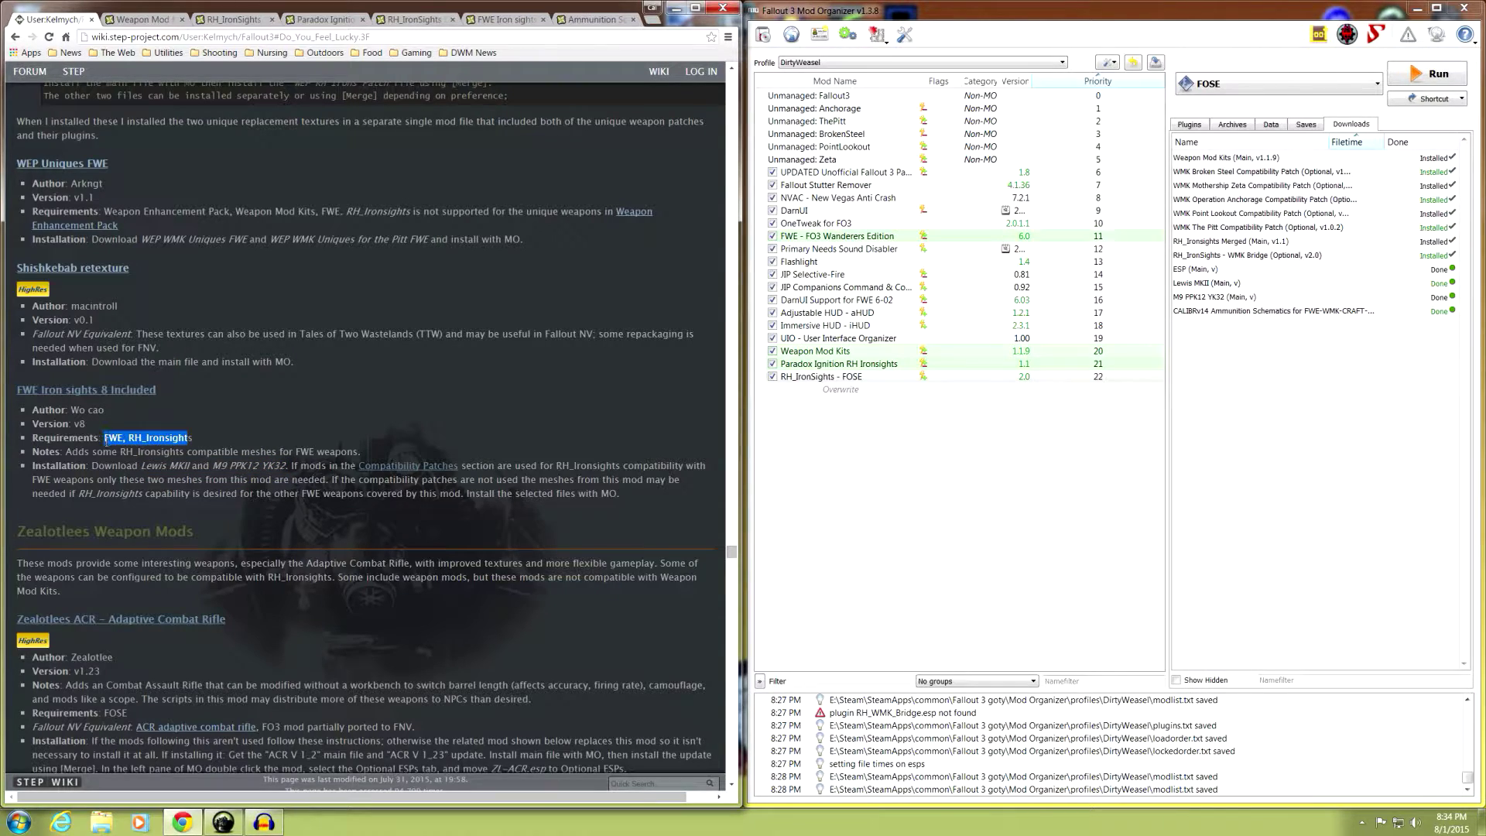
left_click(218, 446)
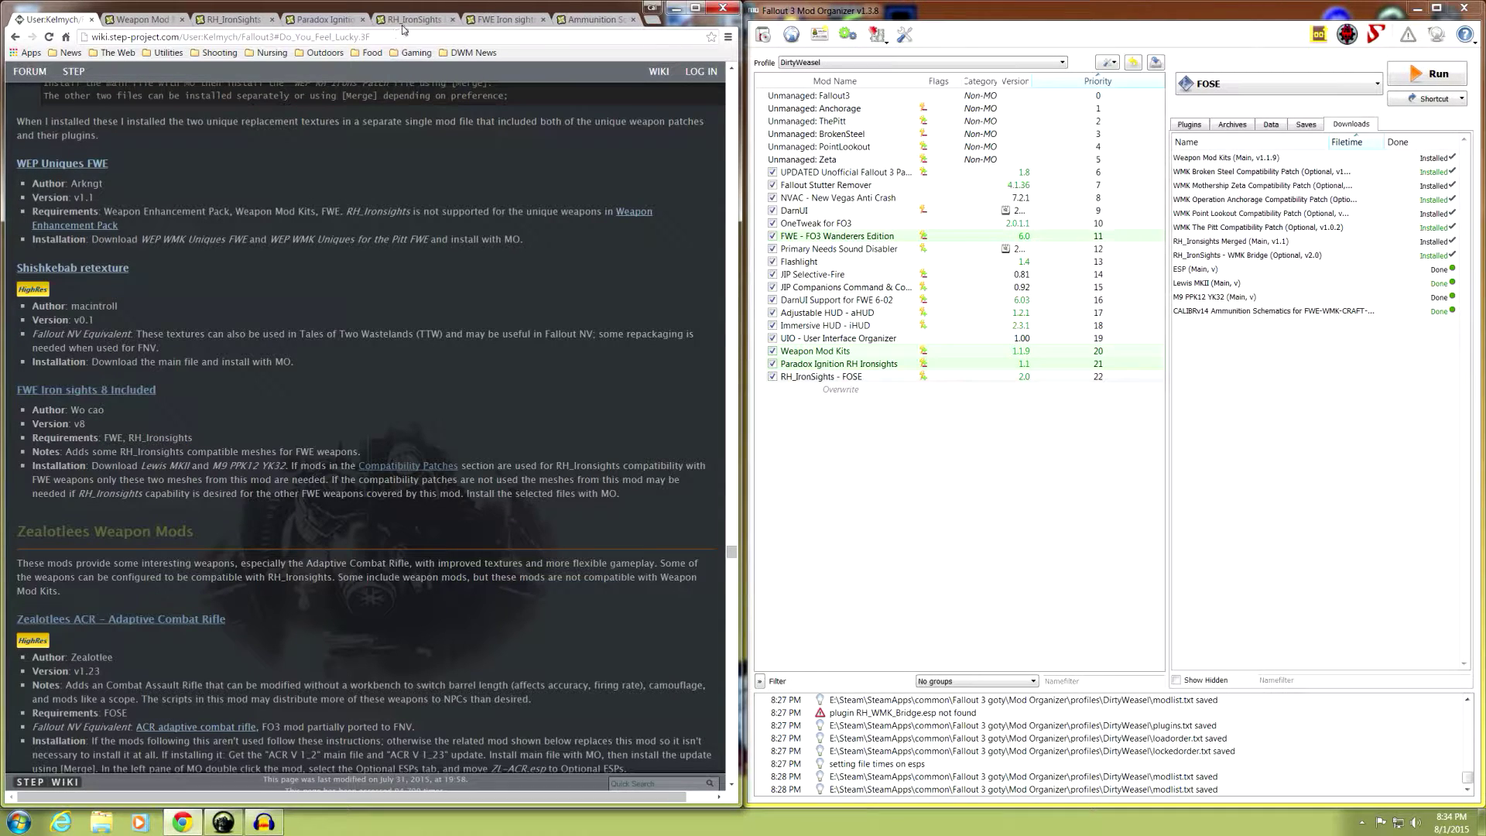
Review the main files of FWE Iron sights 8 Included on Nexus and compare them with the STEP guide's installation note.
left_click(495, 19)
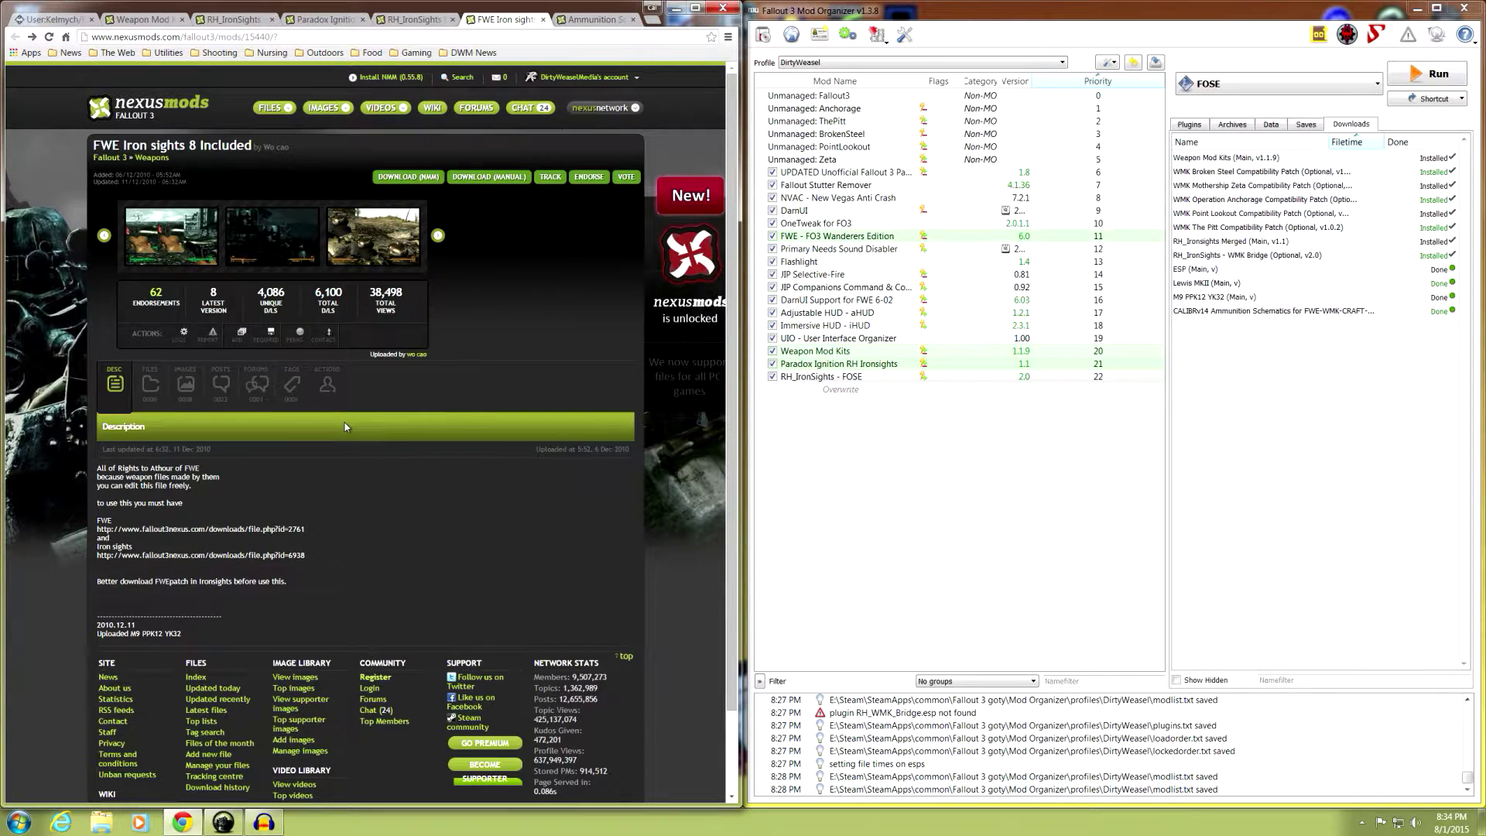
scroll(342, 421, "down", 1)
left_click(155, 326)
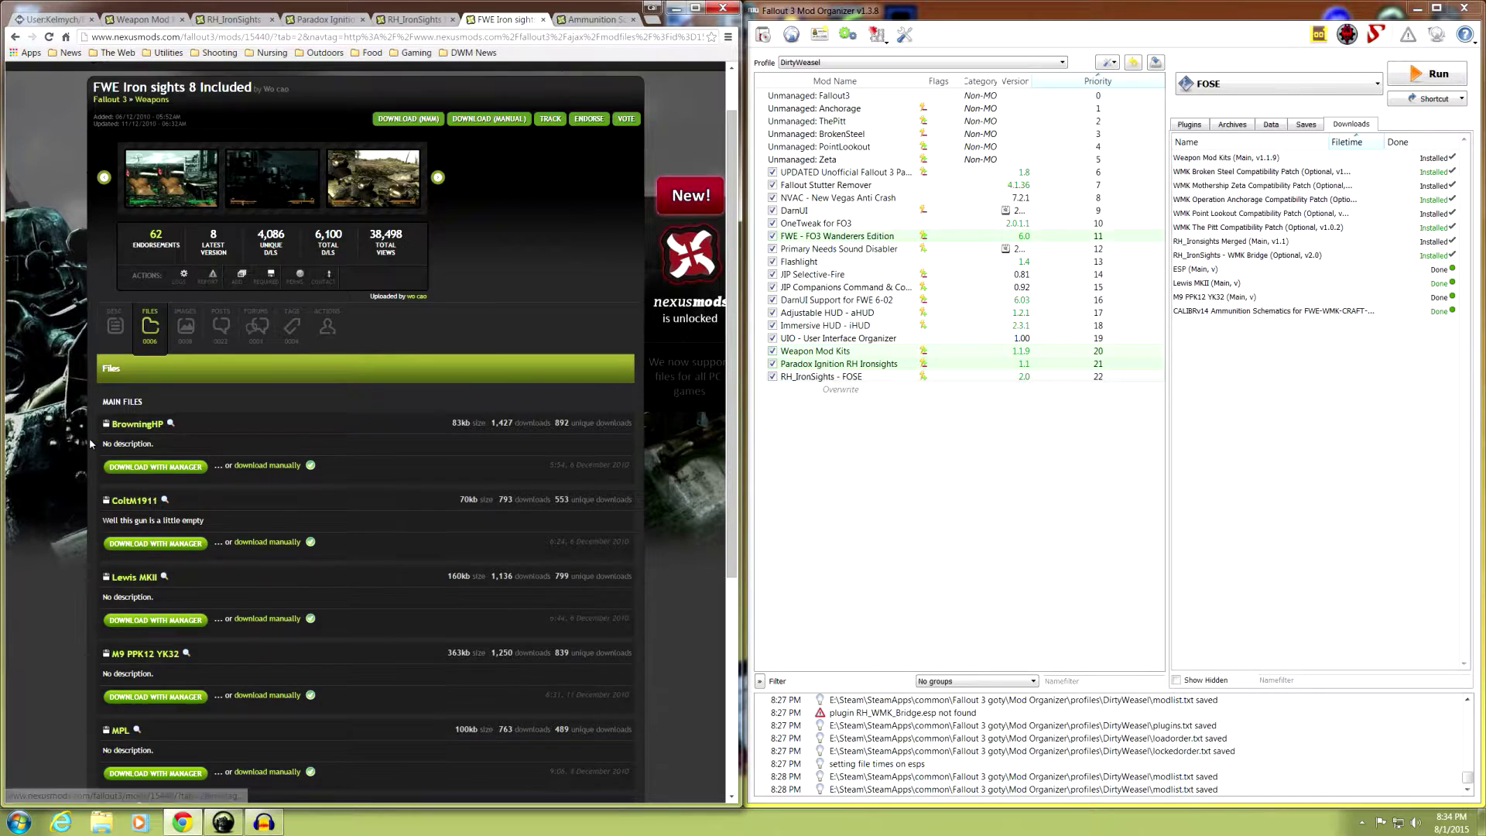
scroll(88, 440, "down", 2)
scroll(86, 447, "down", 1)
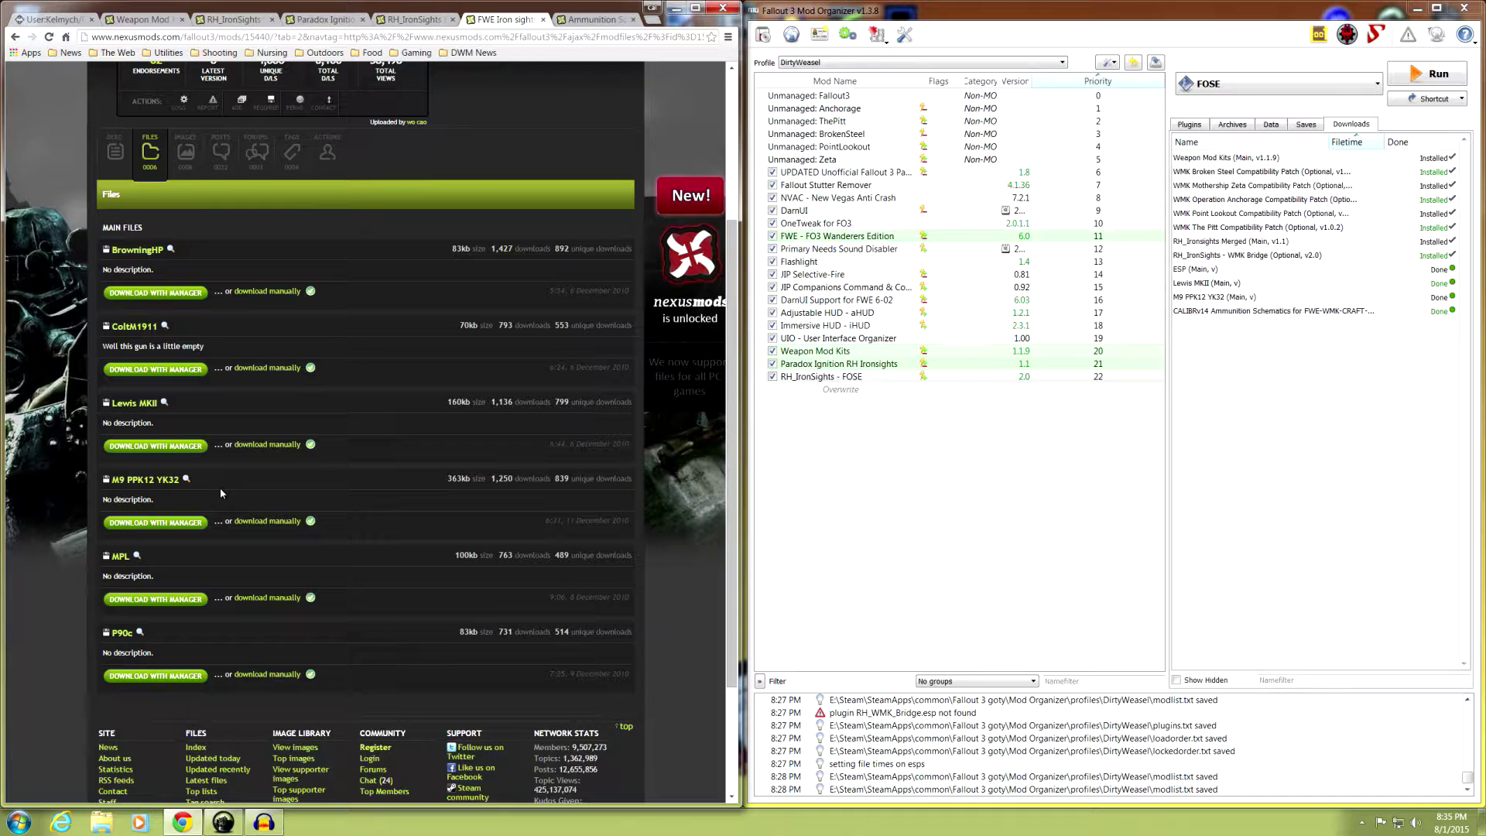
left_click(59, 19)
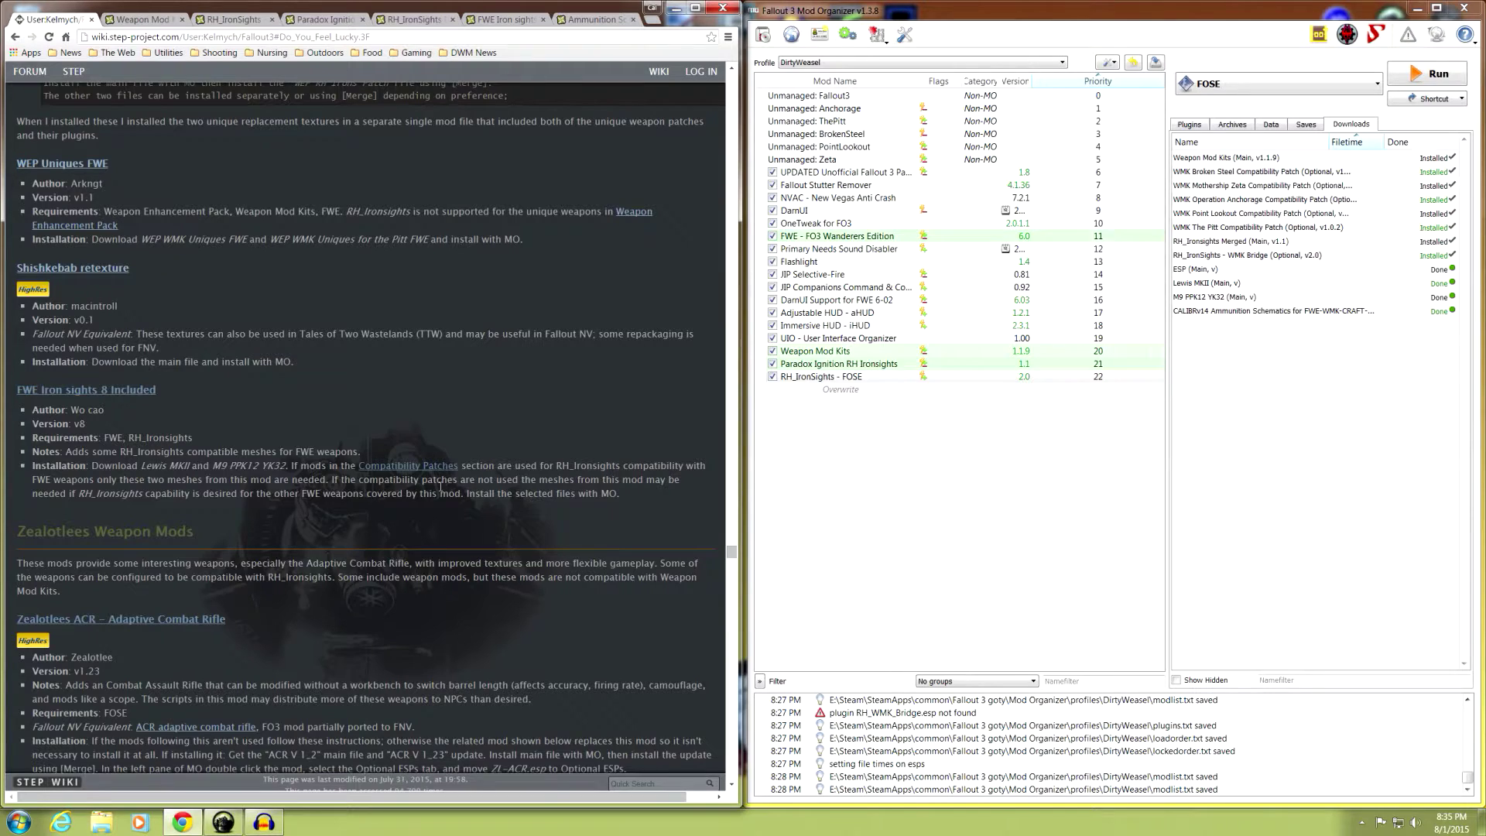
left_click(514, 21)
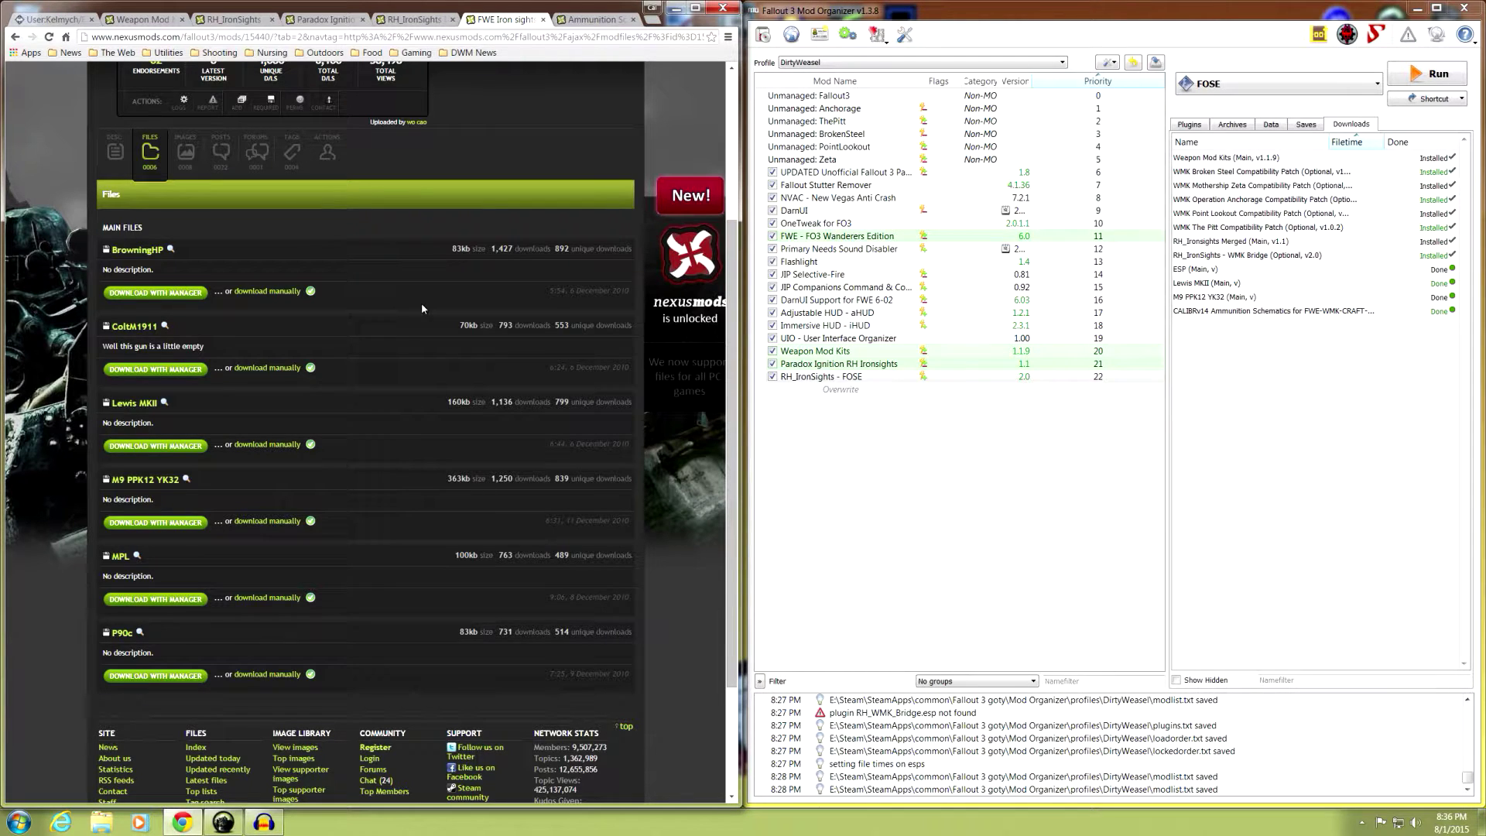
Read the guide's Ammunition Schematics for FWE-WMK-CRAFT entry and the mod's Nexus description down to the list of ammunition.
left_click(53, 20)
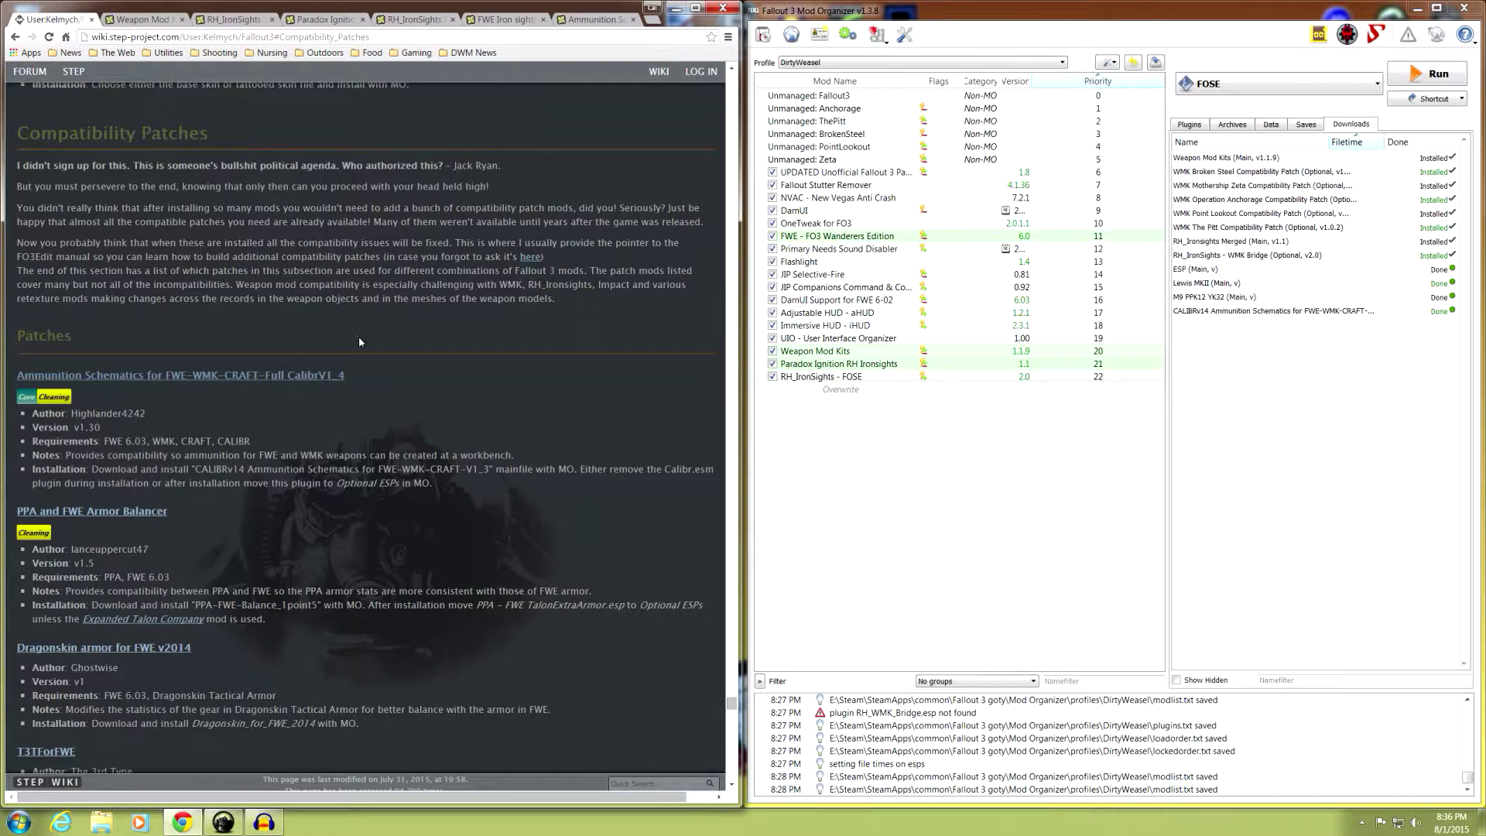
scroll(389, 305, "down", 2)
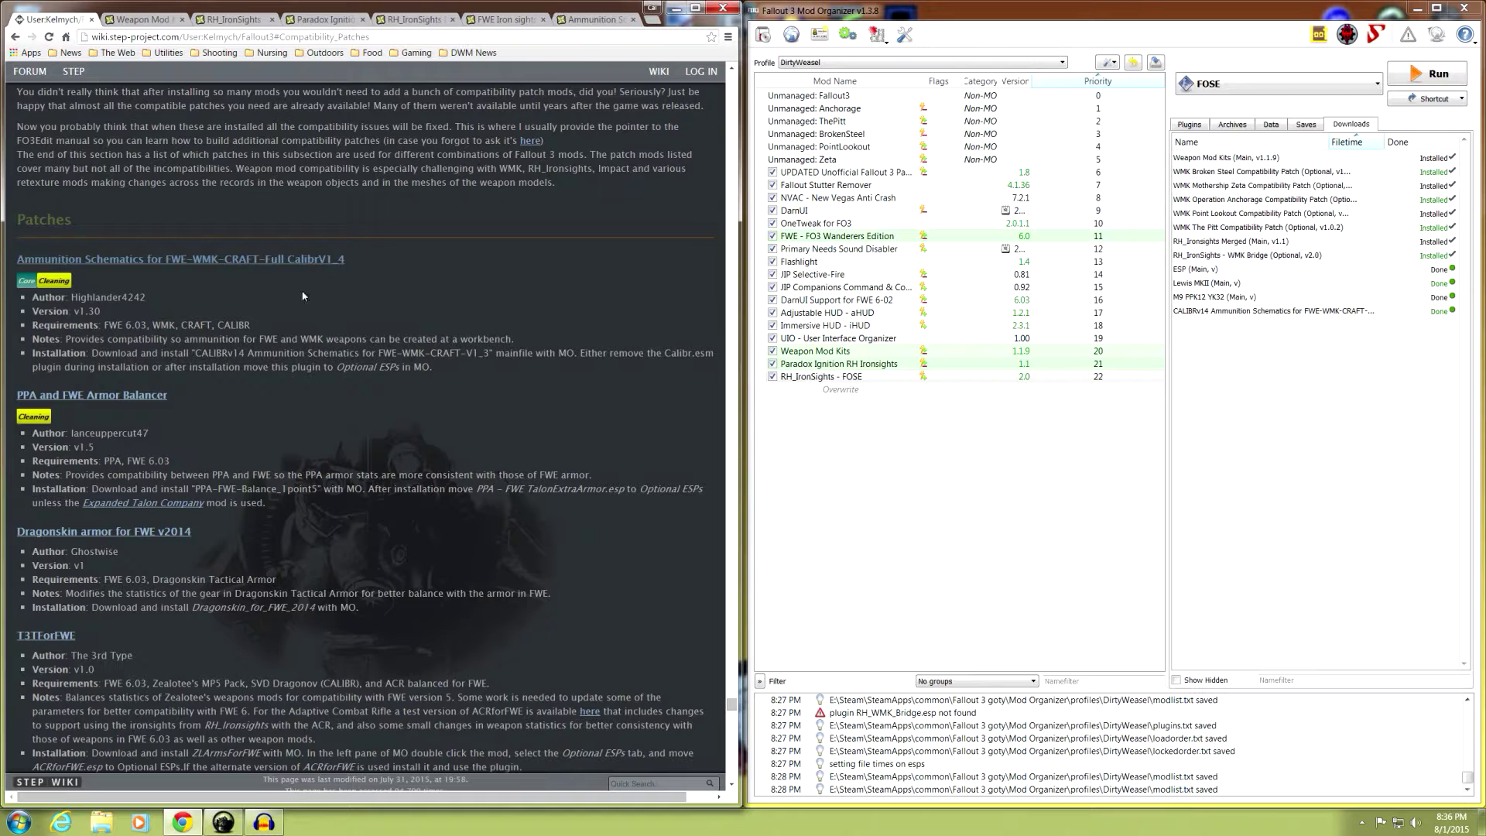
left_click(574, 21)
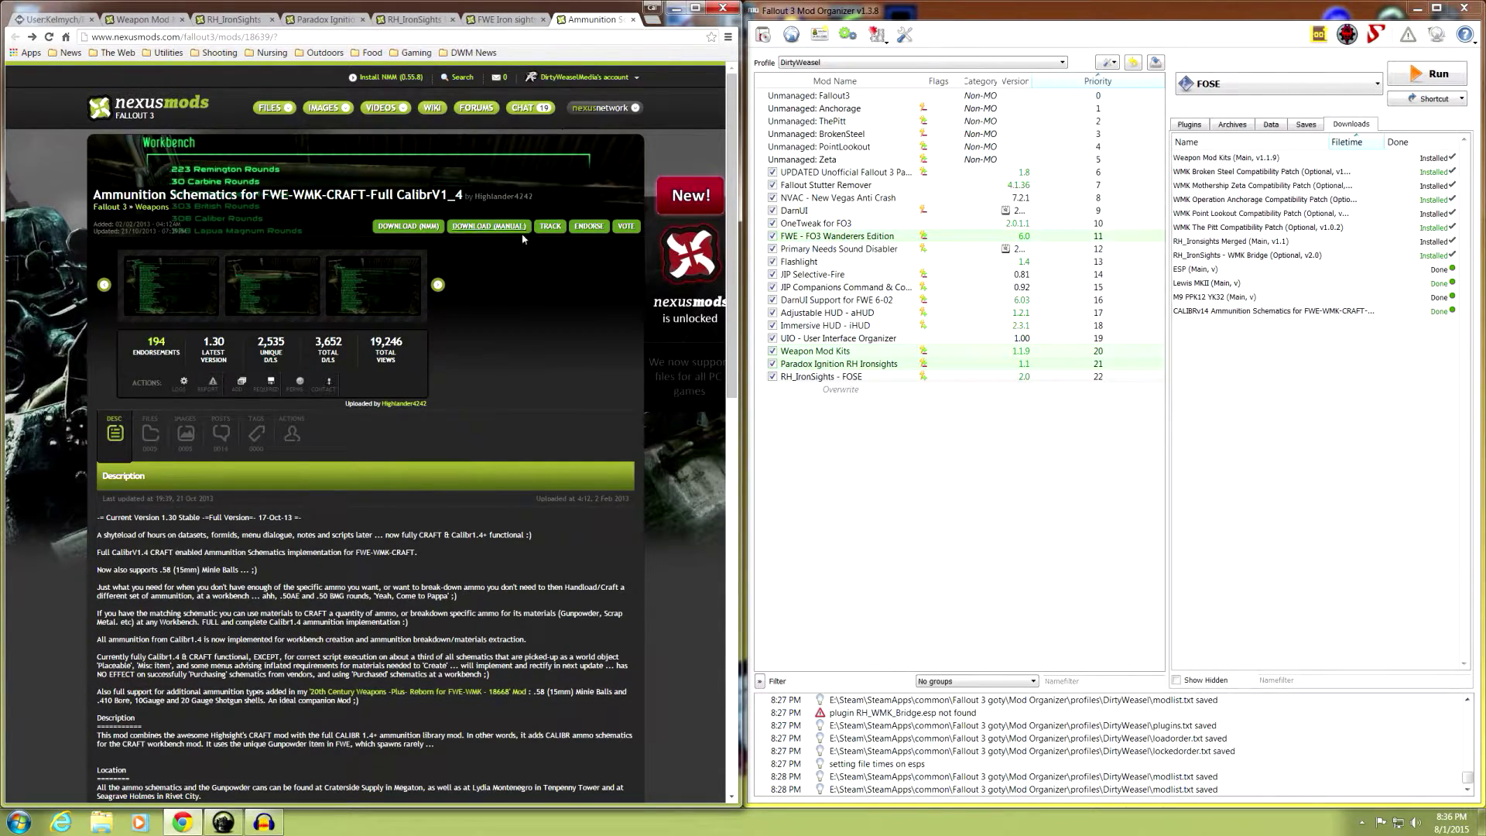
scroll(239, 489, "down", 3)
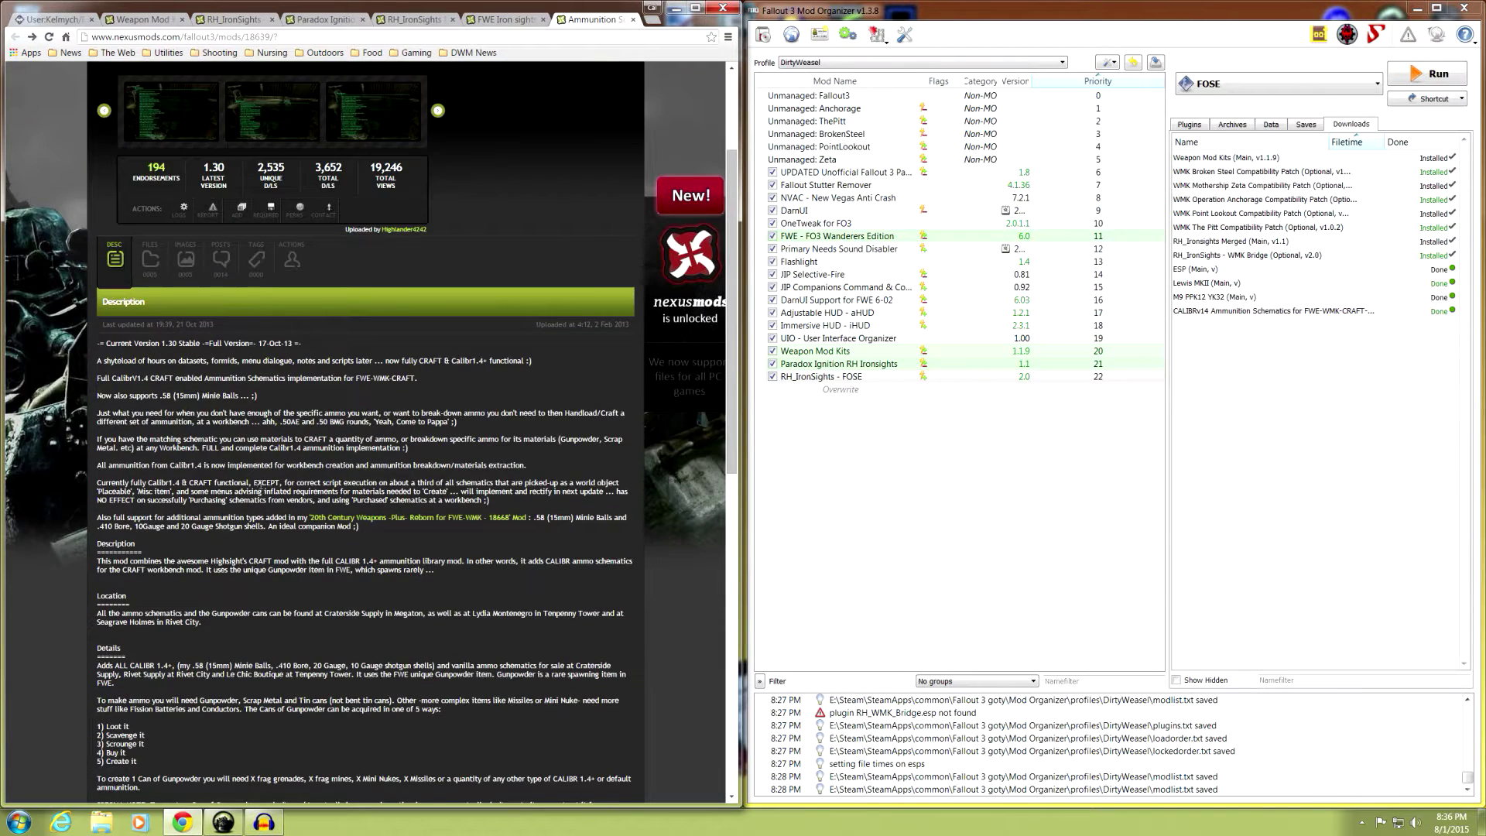
scroll(237, 489, "down", 2)
scroll(203, 390, "down", 3)
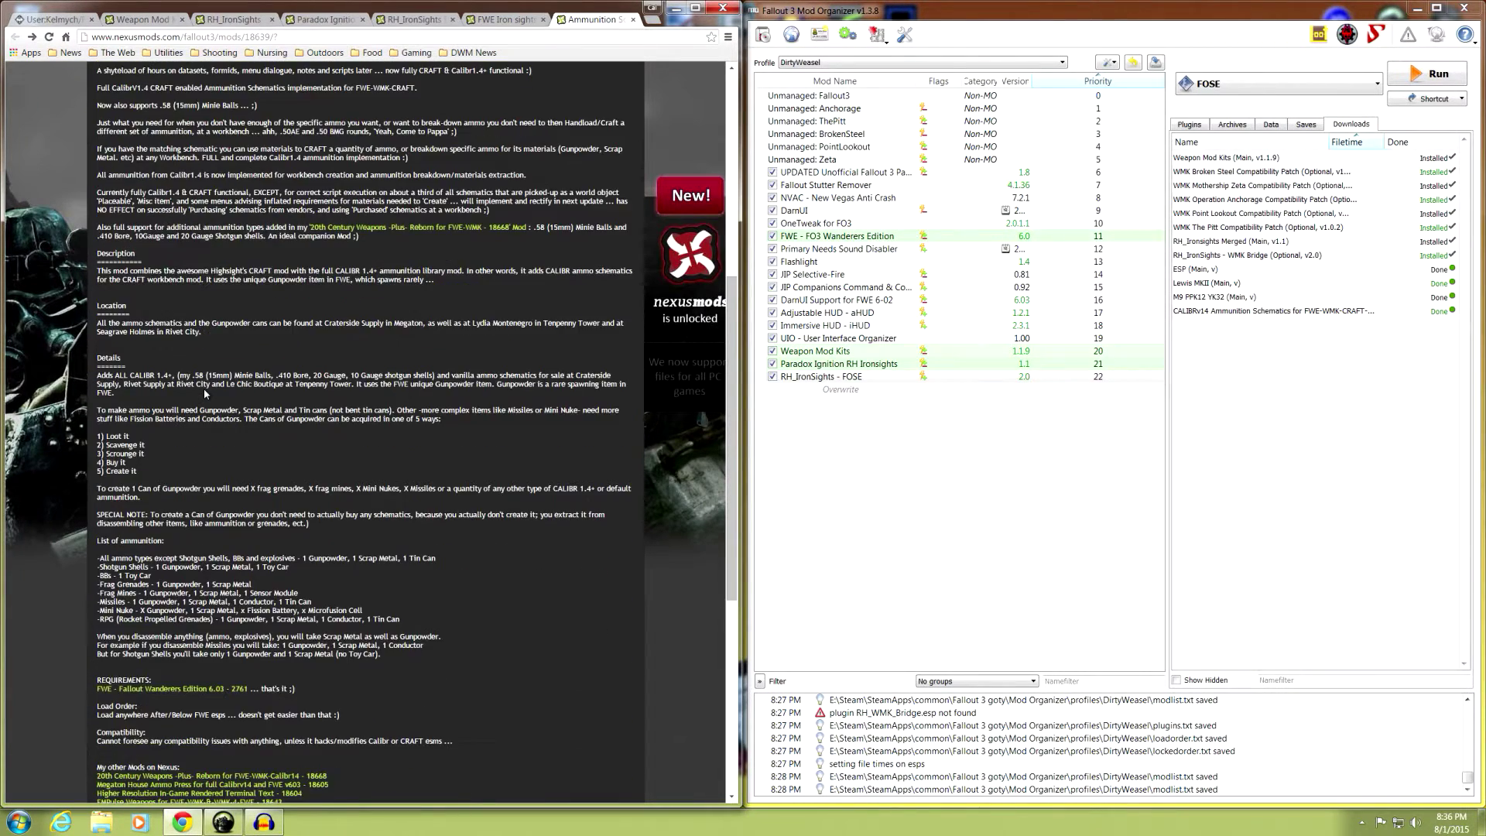
scroll(209, 387, "down", 1)
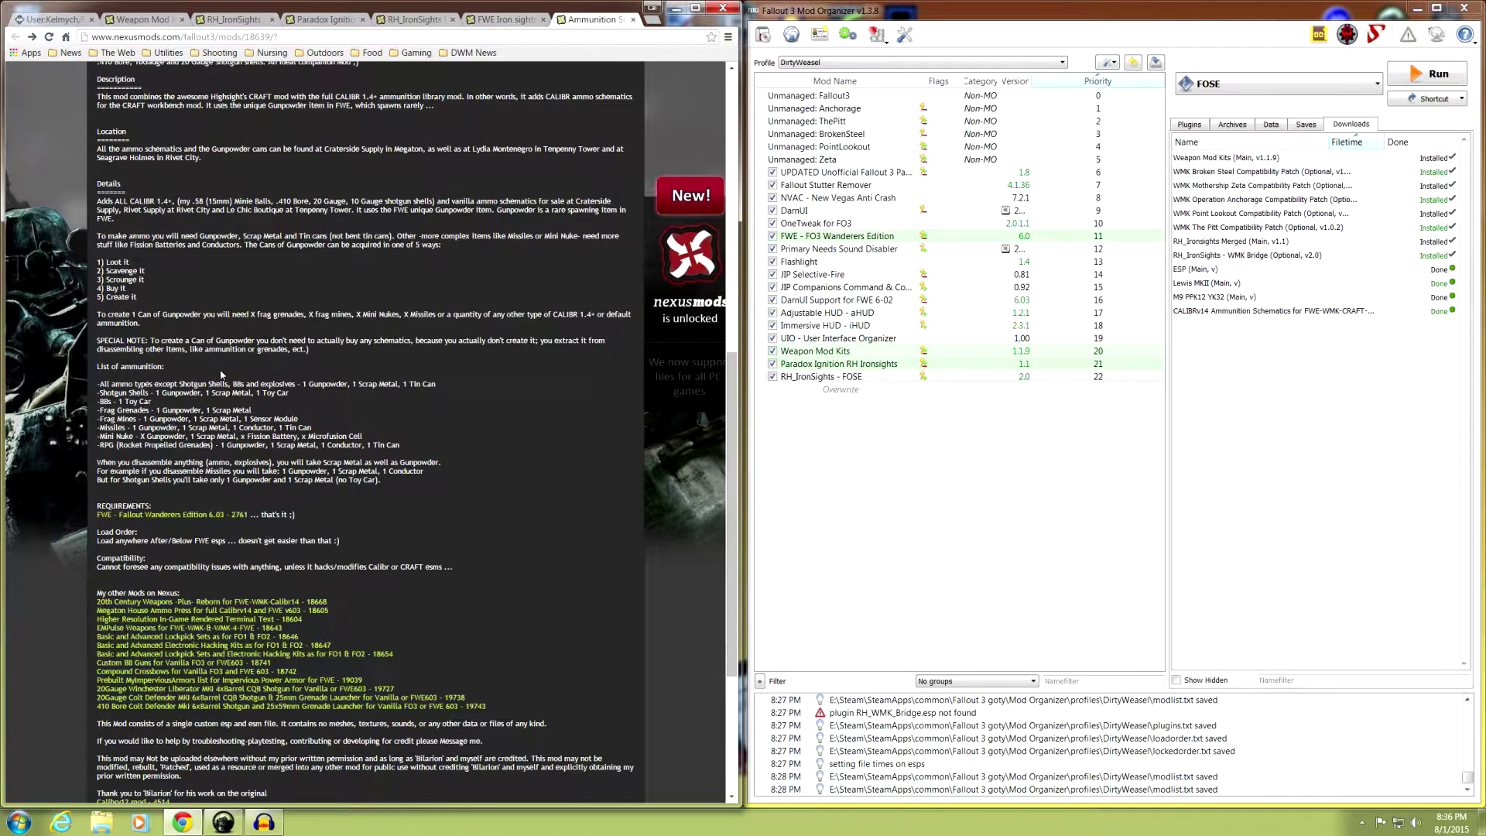
scroll(333, 365, "down", 1)
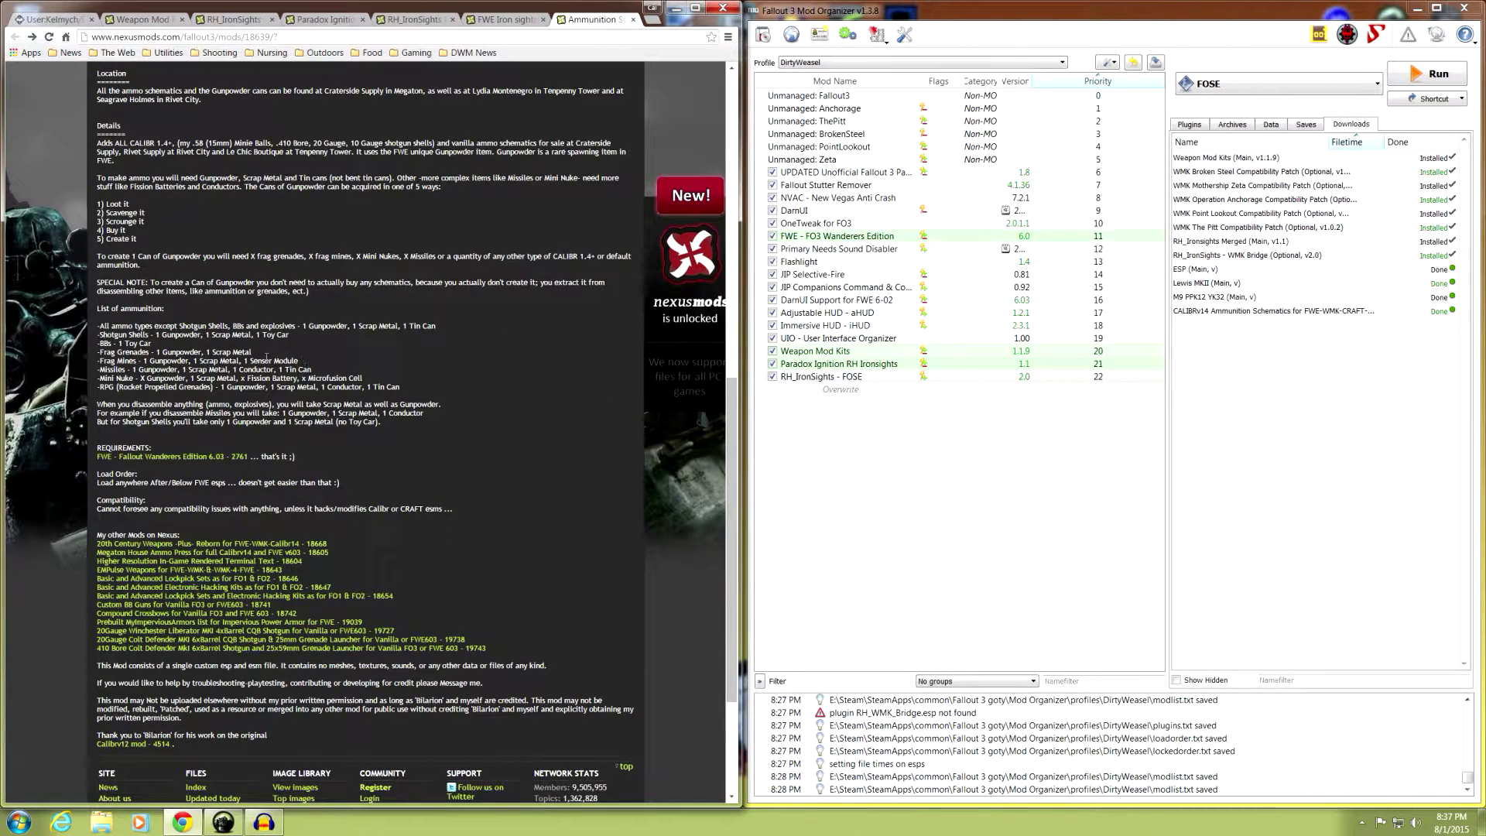
Check the frag grenade recipe in the Ammunition Schematics description, and view the mod's main and old files.
left_click_drag(252, 352, 158, 355)
left_click(327, 350)
scroll(326, 359, "down", 2)
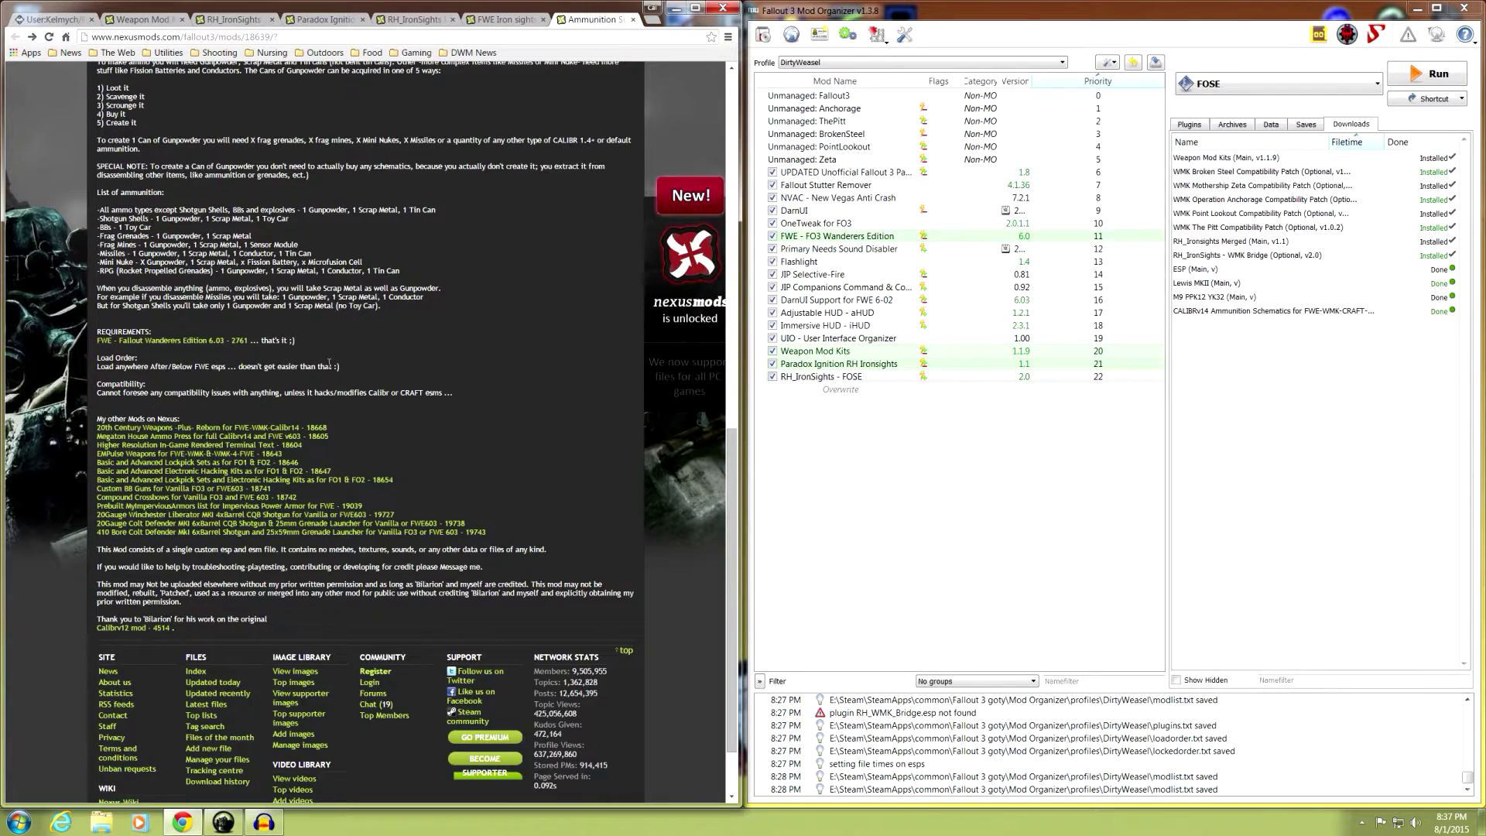
scroll(329, 363, "up", 10)
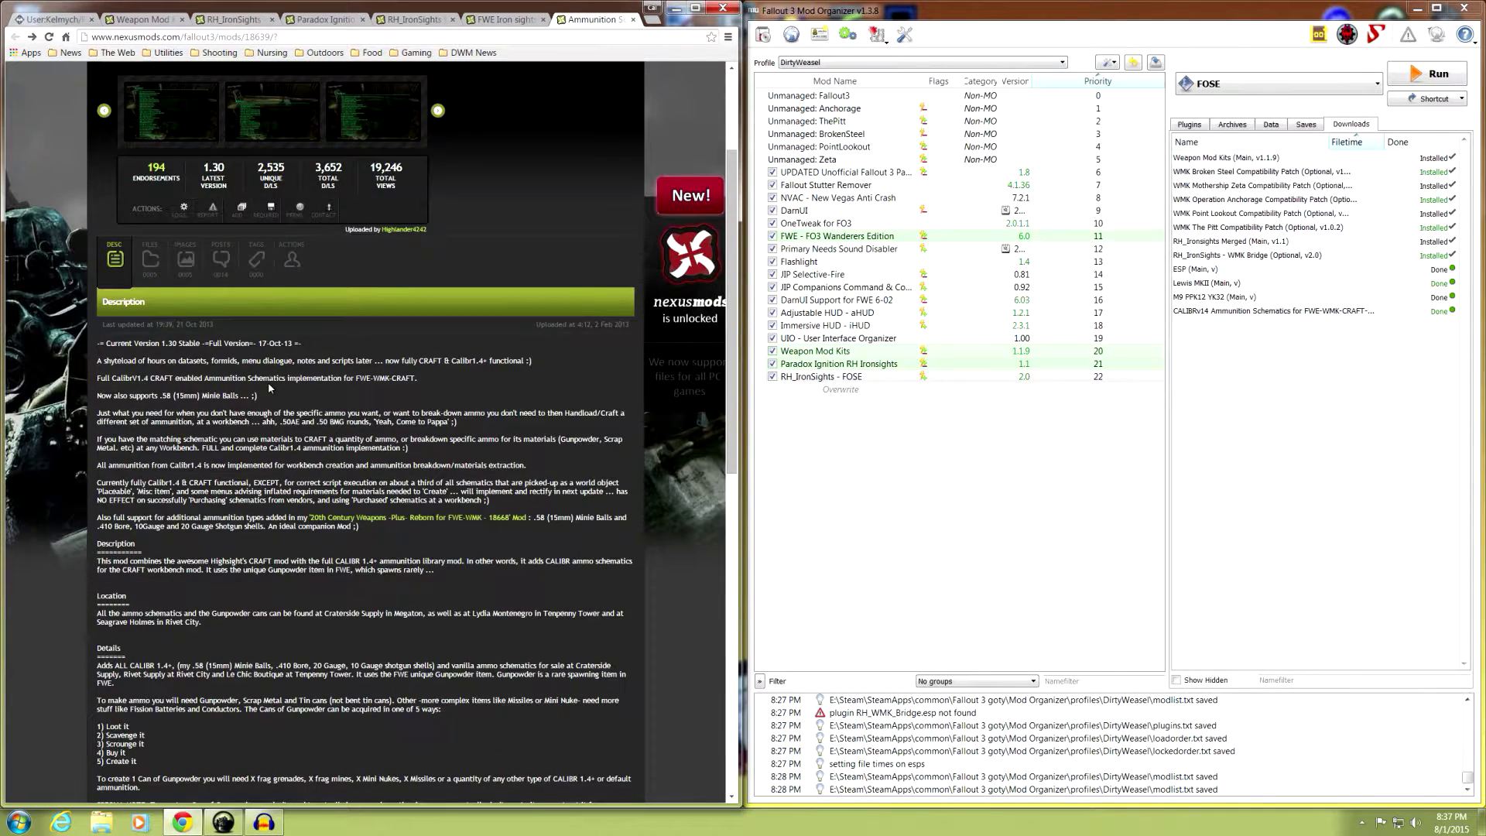
left_click(151, 260)
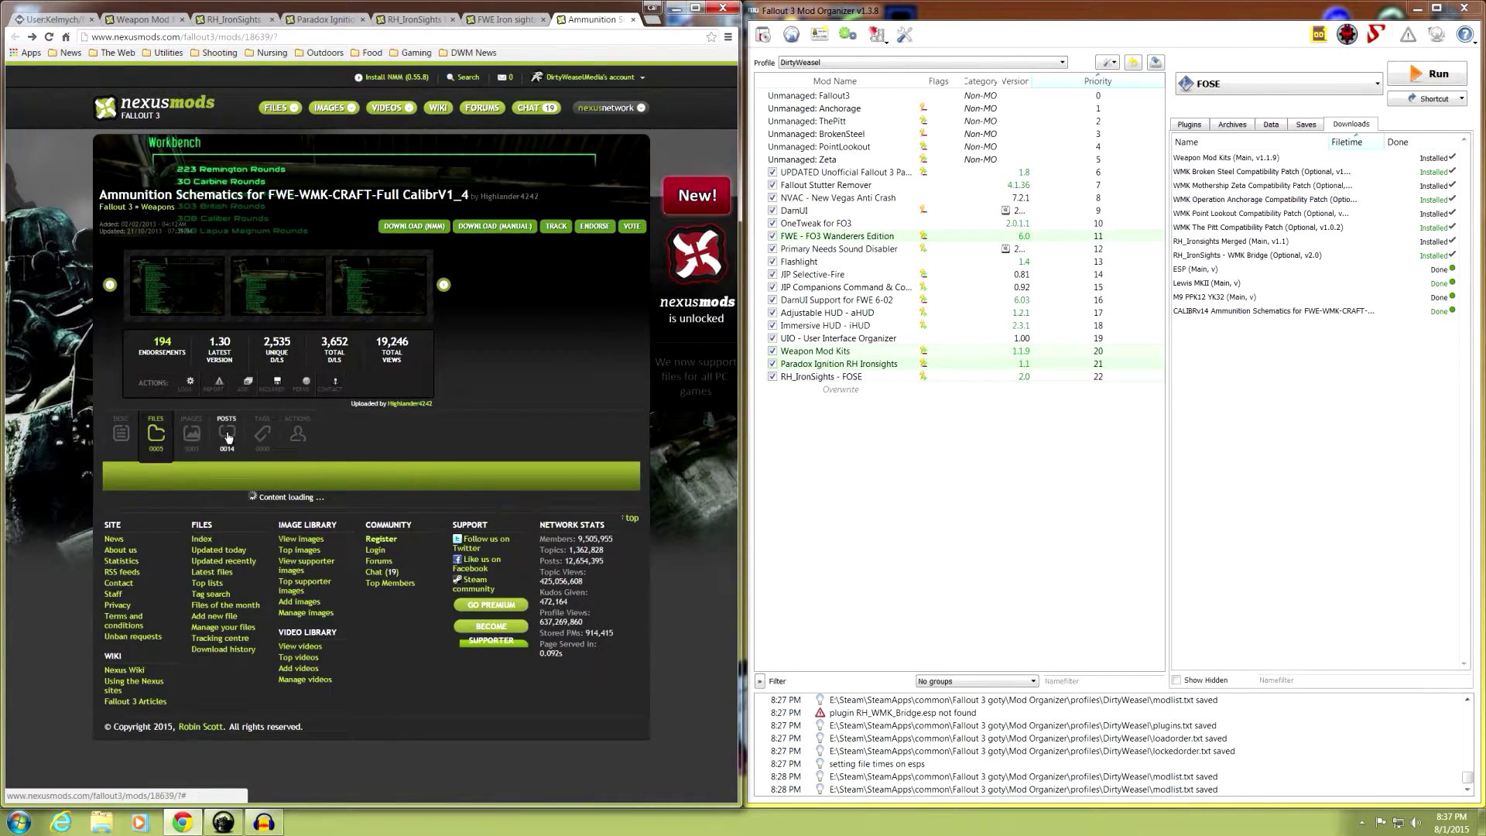
scroll(82, 450, "down", 3)
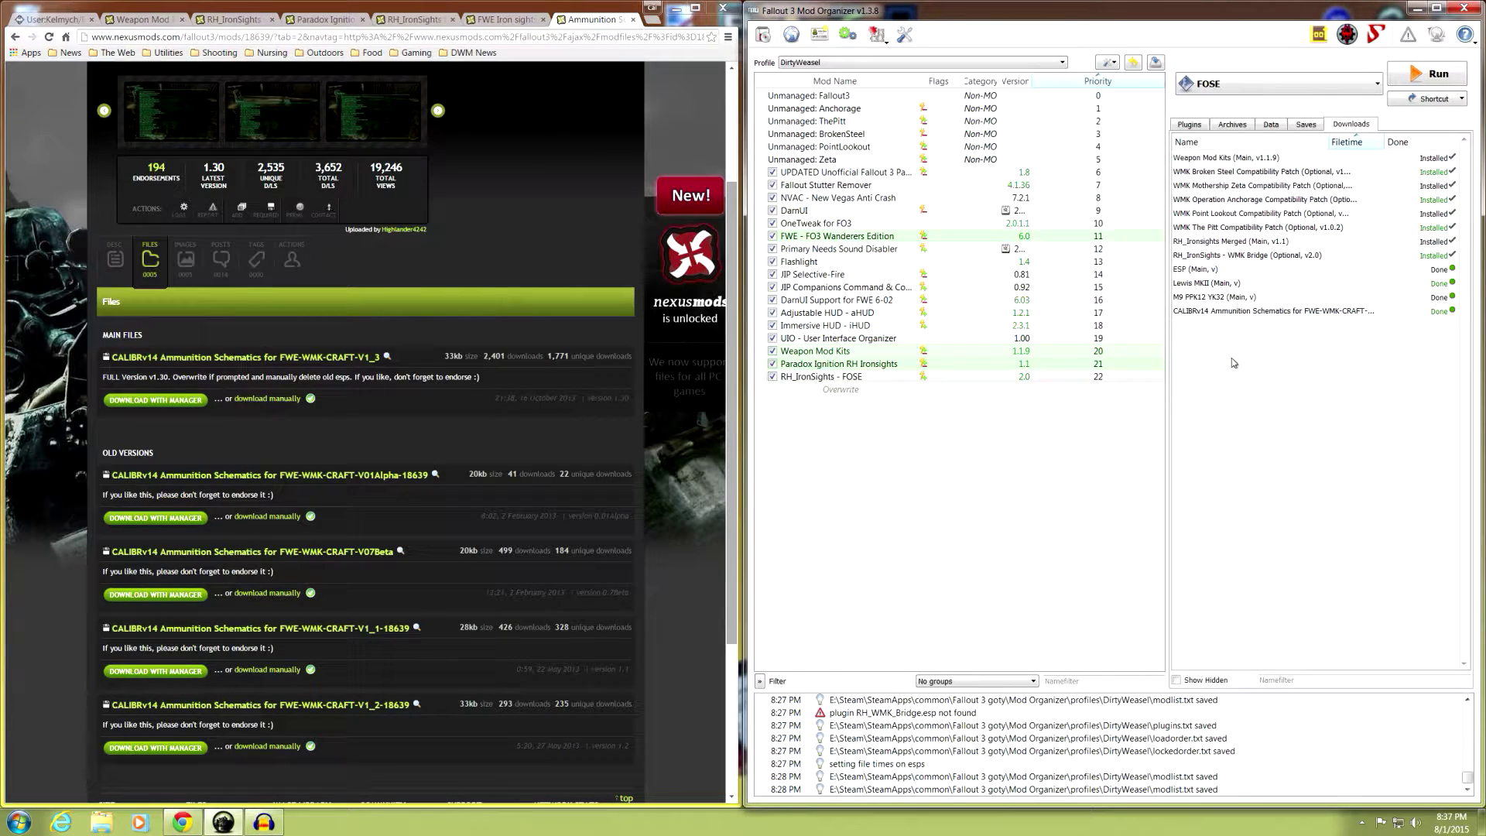
Manually install the ESP download as RH_IronSights FWE- WMK compatible, keeping both of its plugins.
left_click(677, 8)
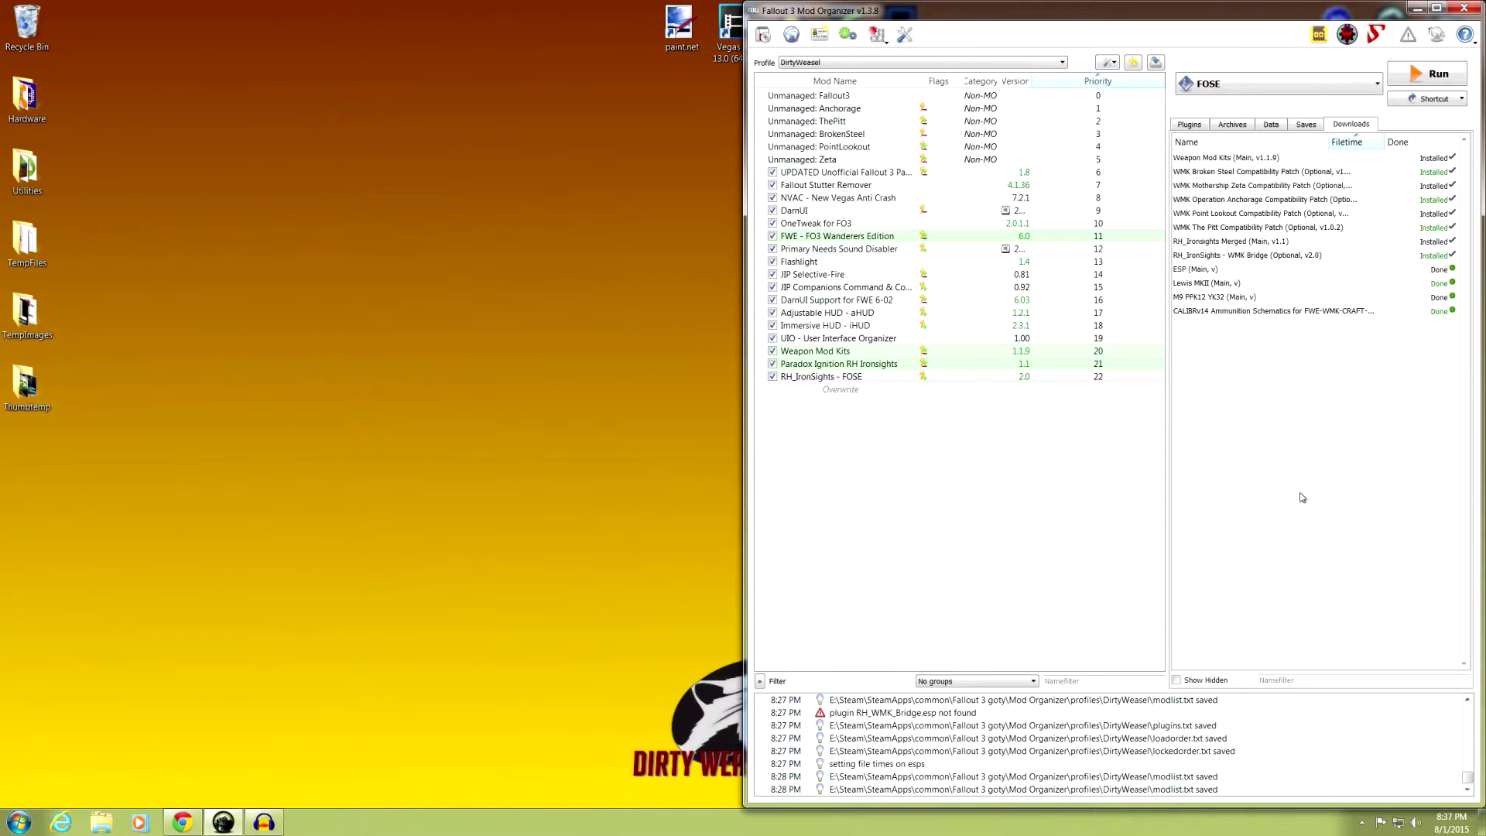
double_click(1273, 271)
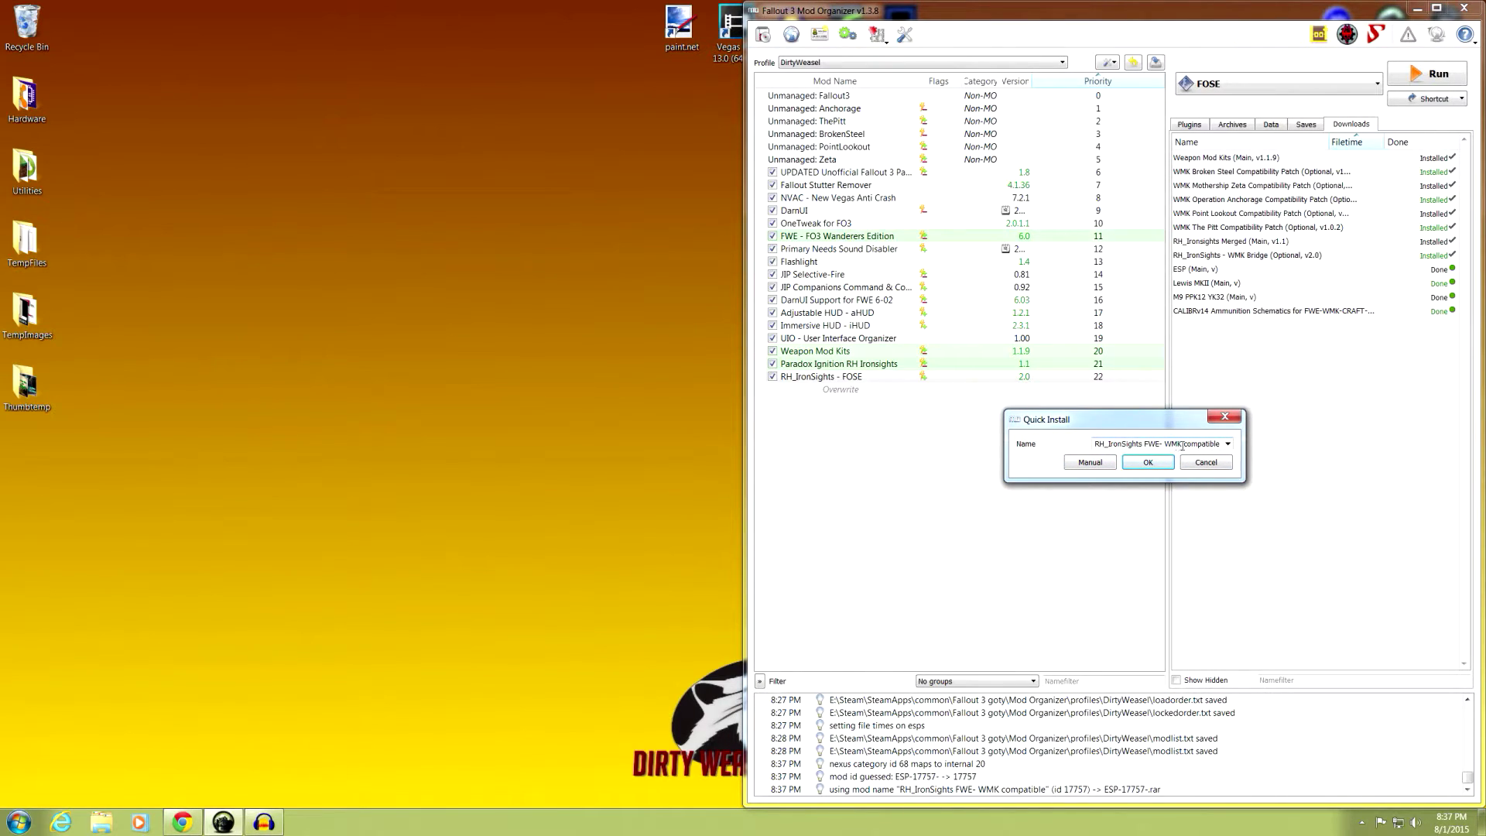
left_click(1105, 462)
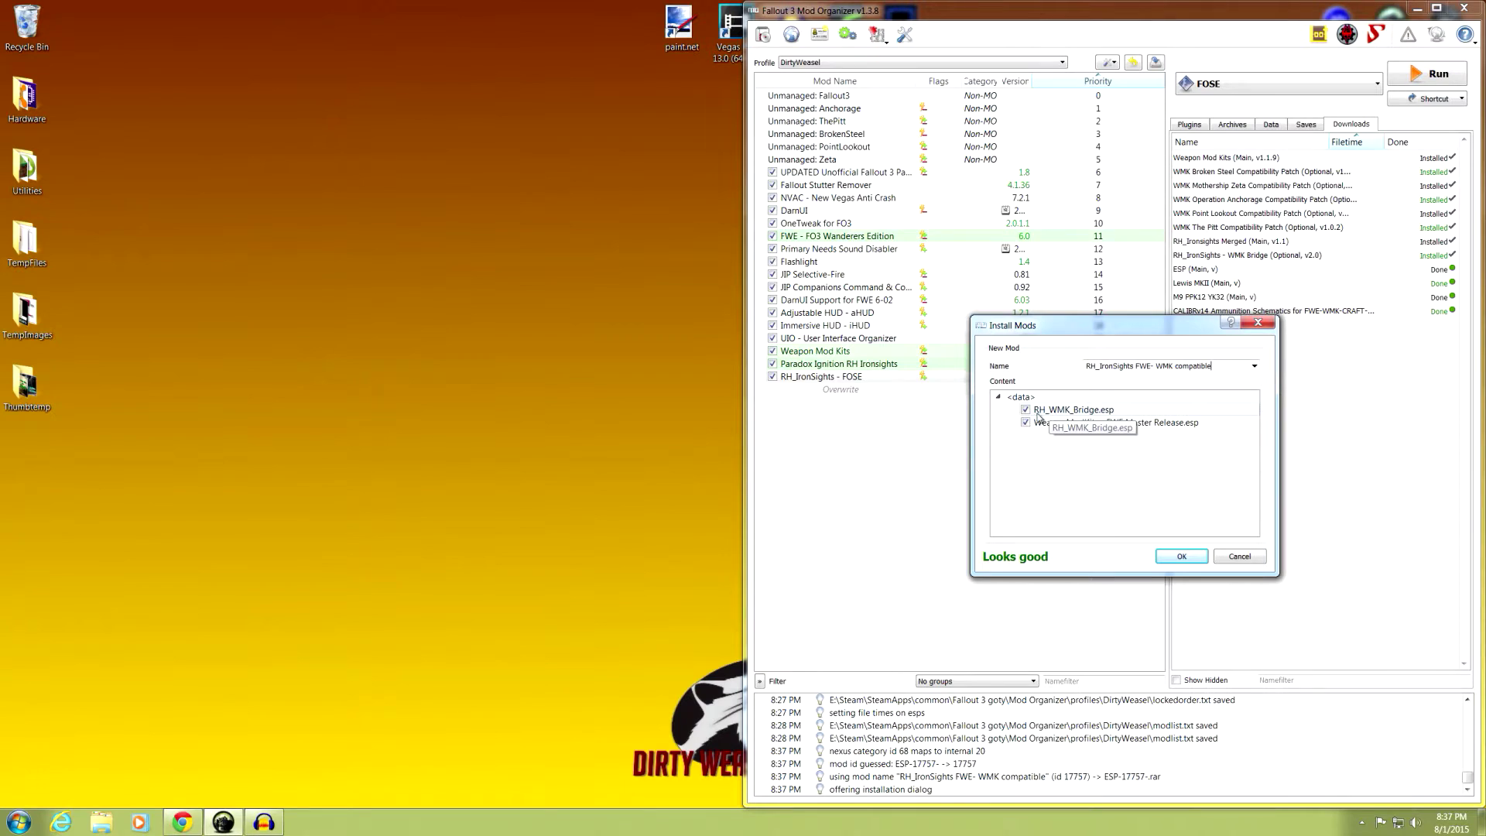
left_click(1167, 557)
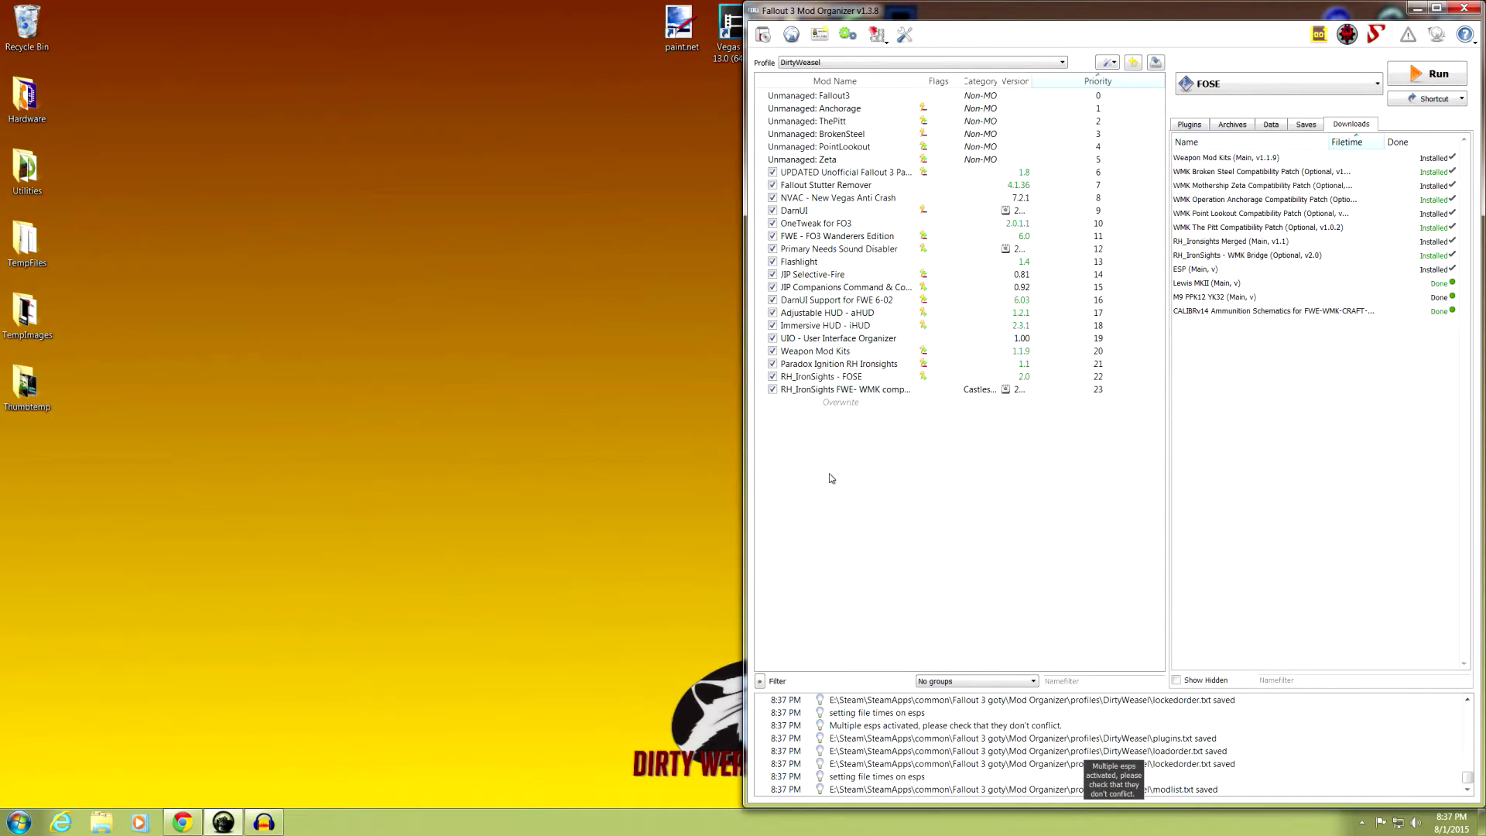
Compare file conflicts among RH_IronSights FWE- WMK compatible, RH_IronSights - FOSE, Weapon Mod Kits and FWE - FO3 Wanderers Edition in the mod list.
left_click(882, 391)
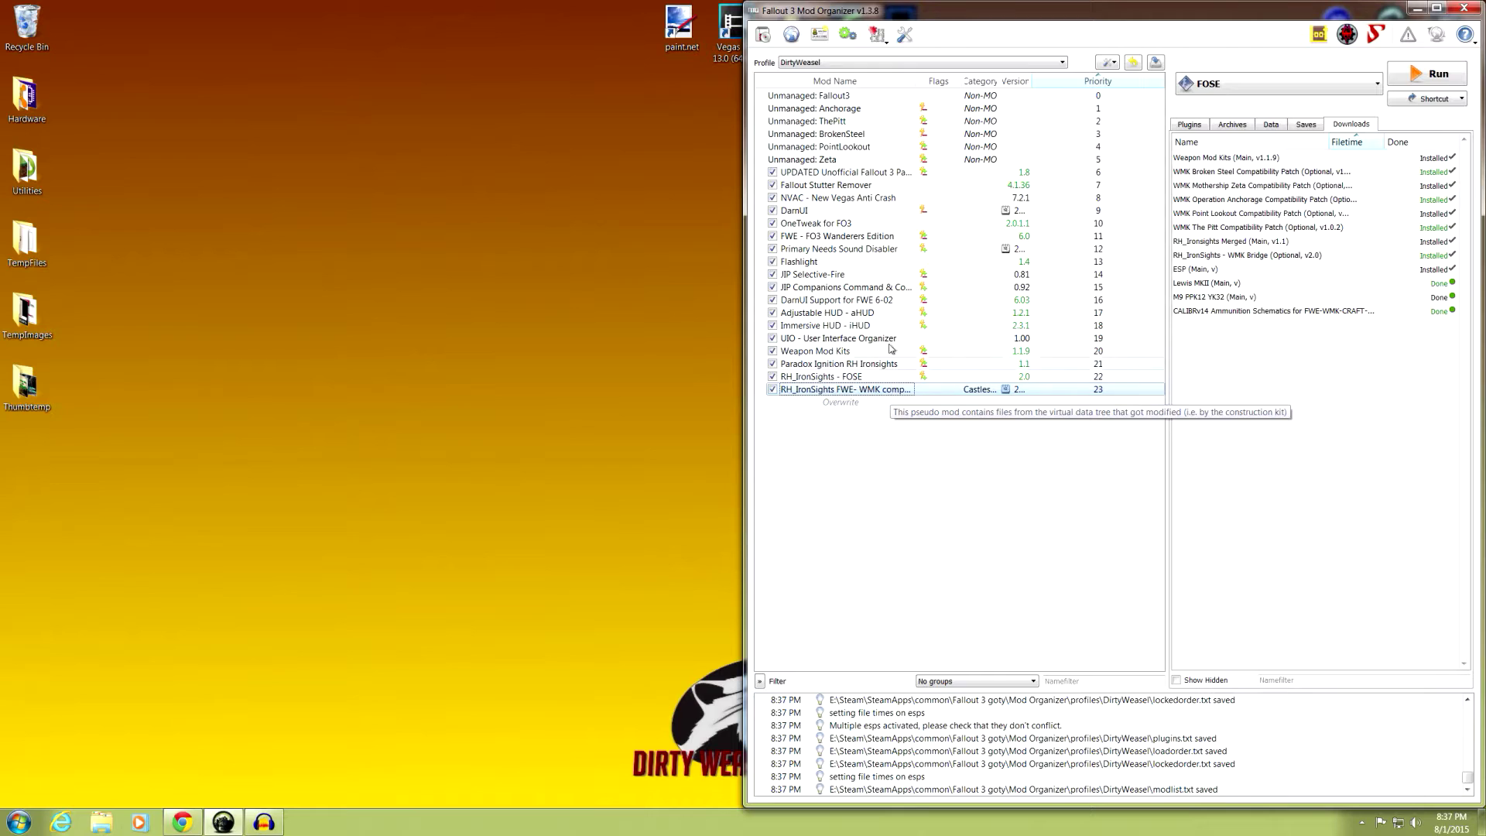
left_click(874, 391)
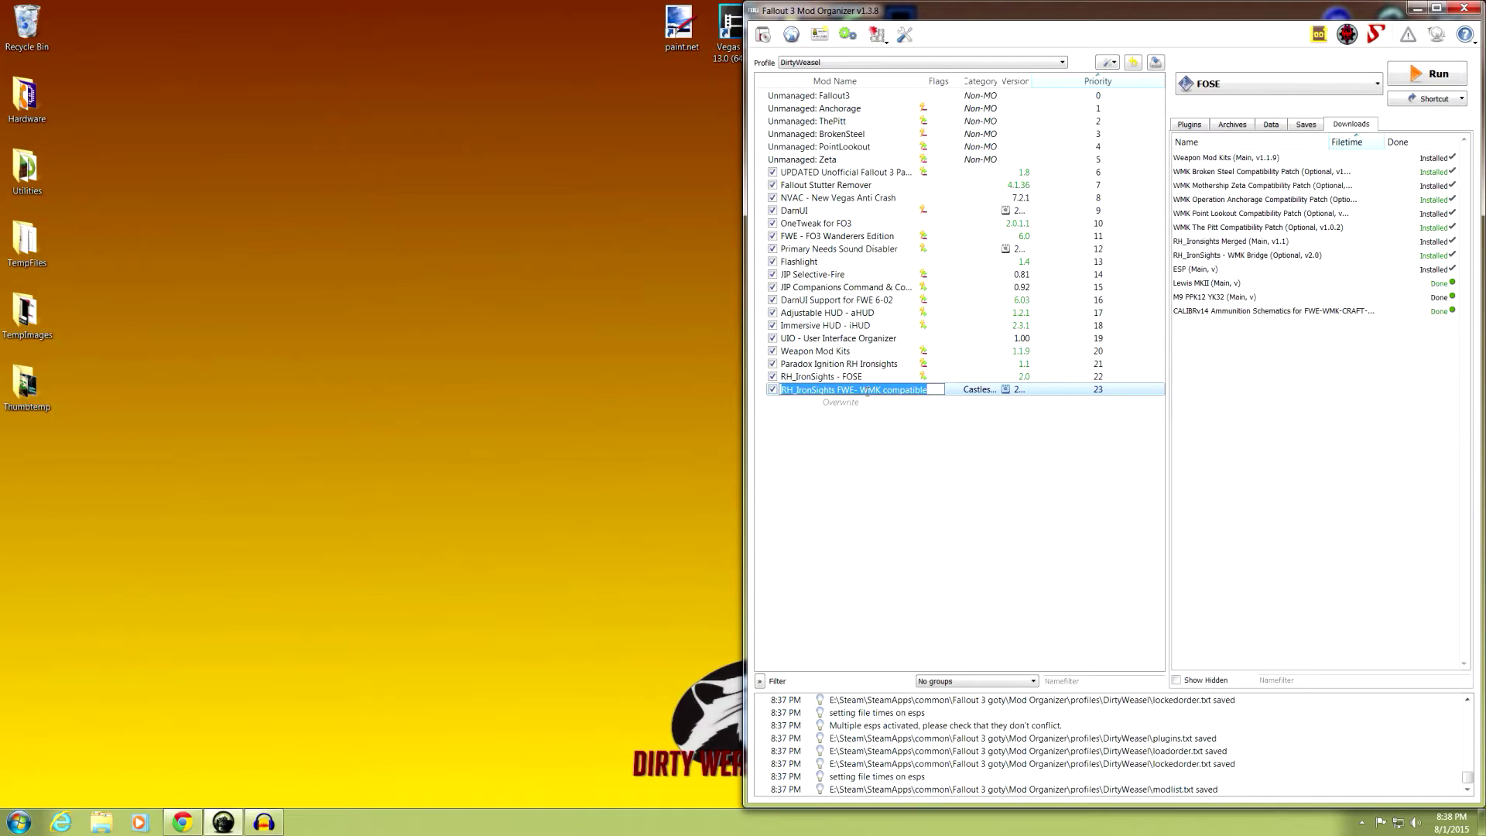
left_click(851, 377)
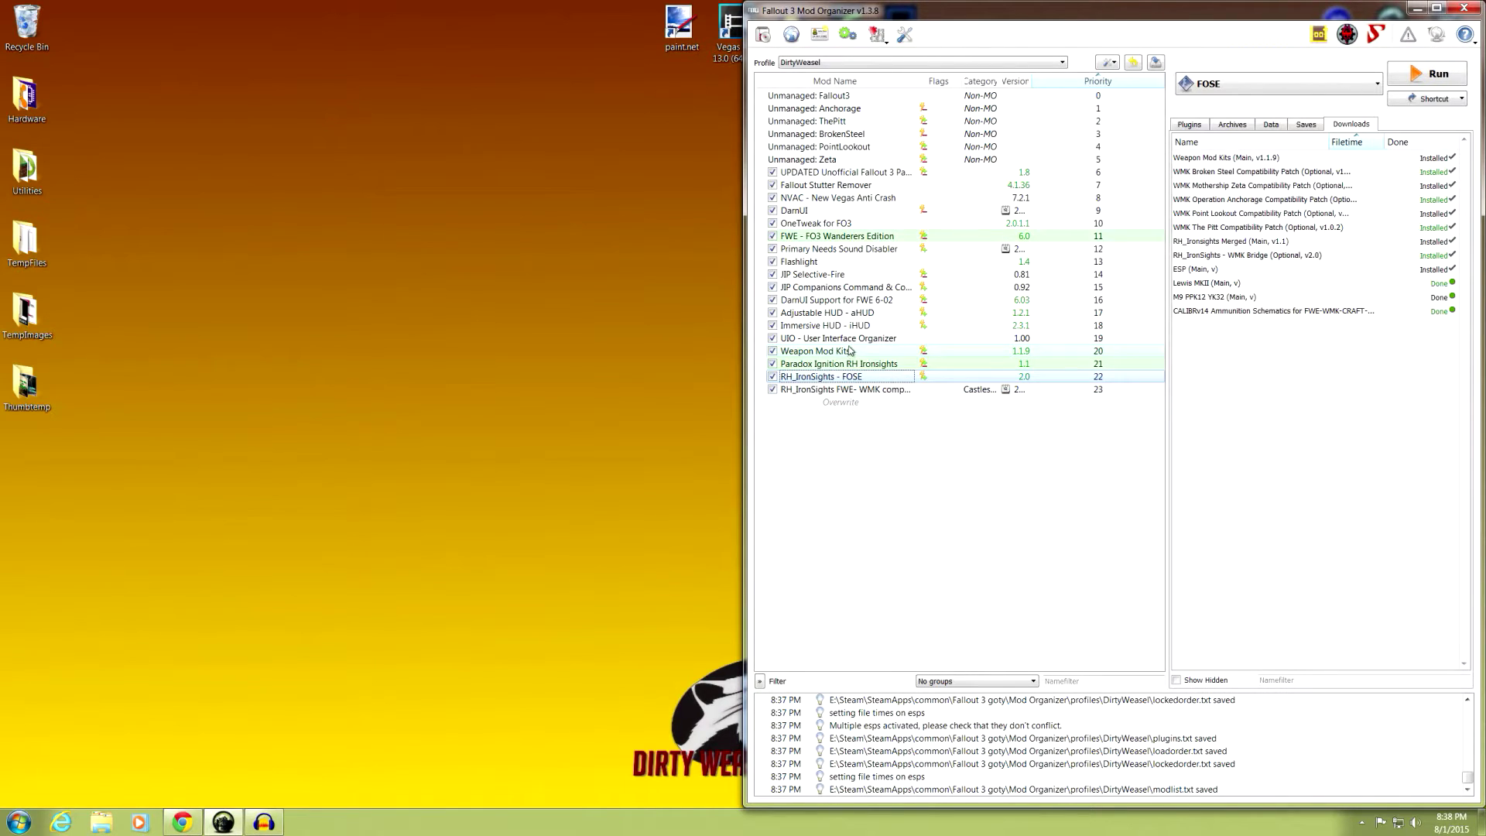
left_click(845, 238)
left_click(846, 352)
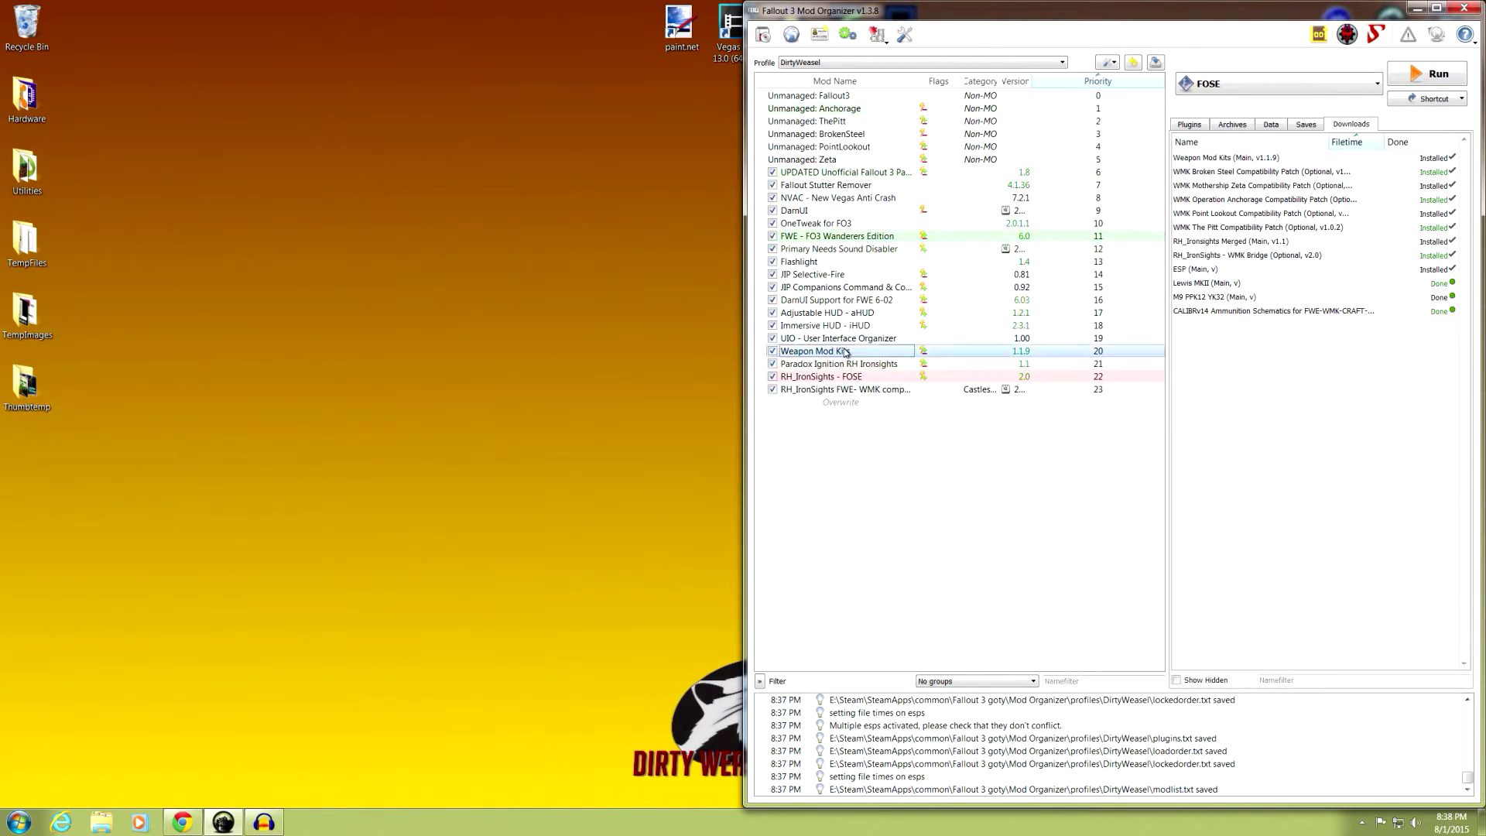
left_click(857, 391)
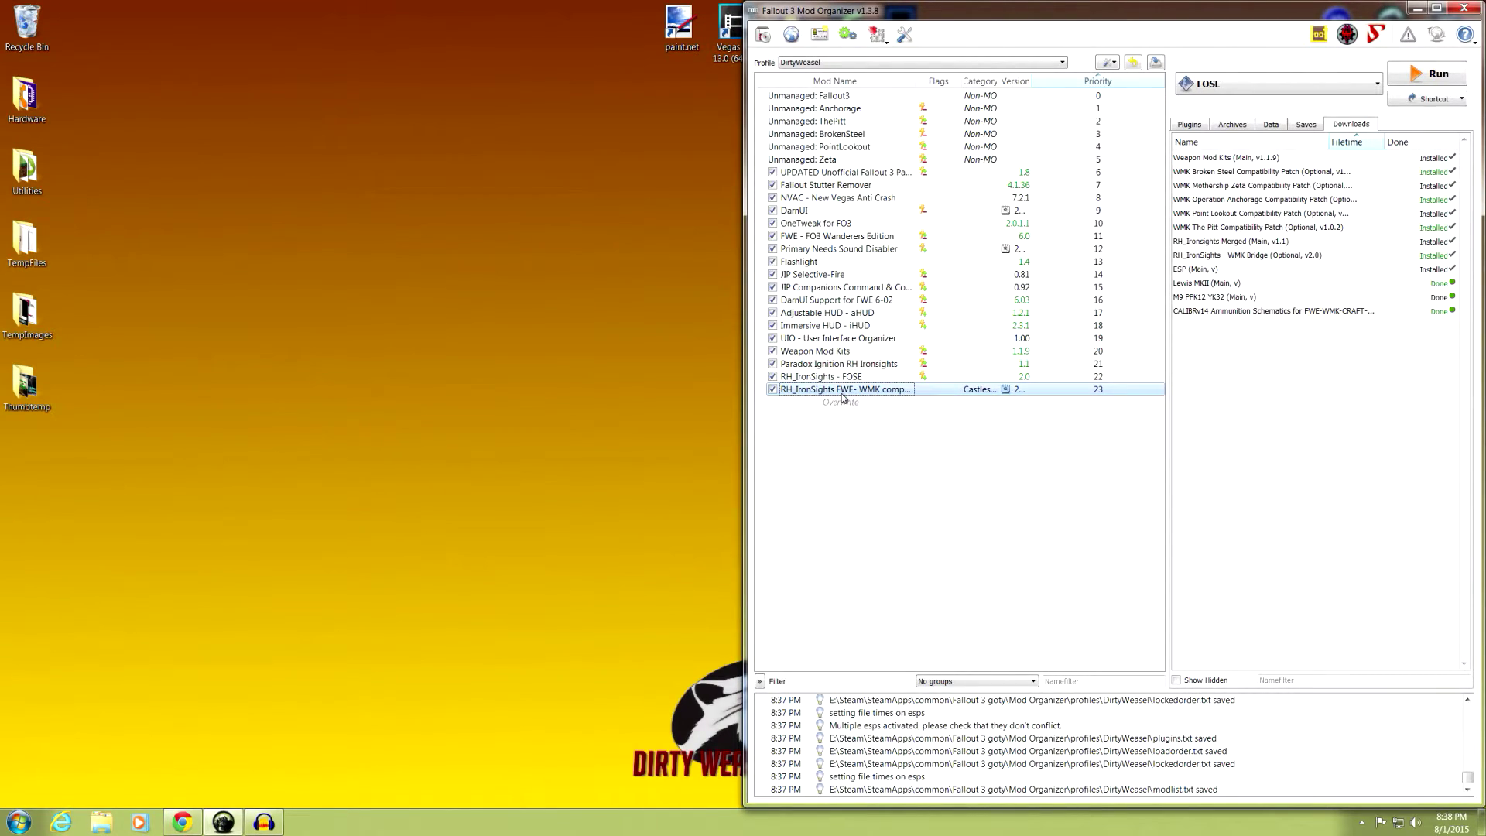
left_click(834, 241)
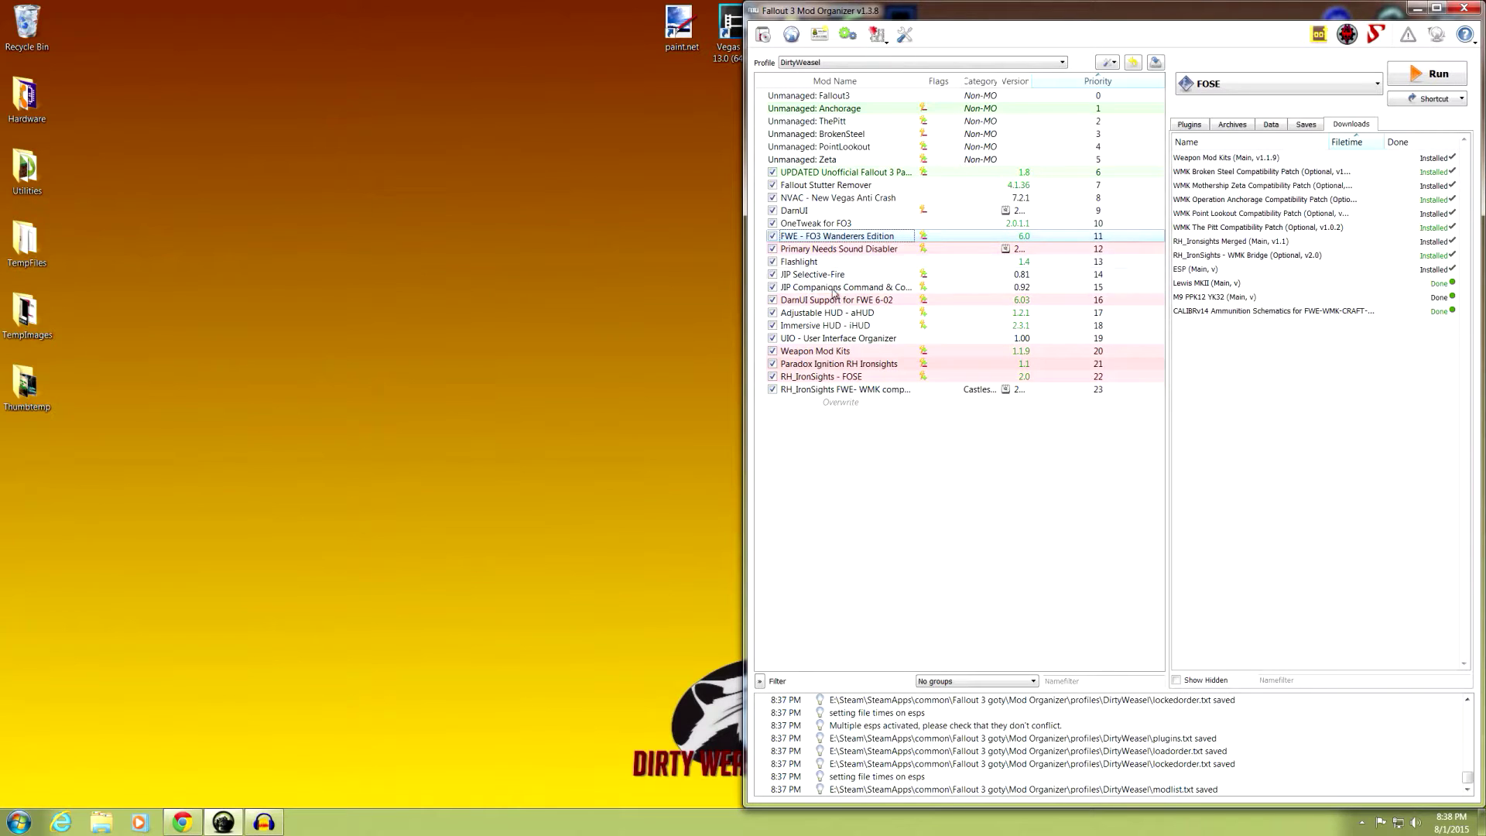
left_click(834, 353)
left_click(843, 392)
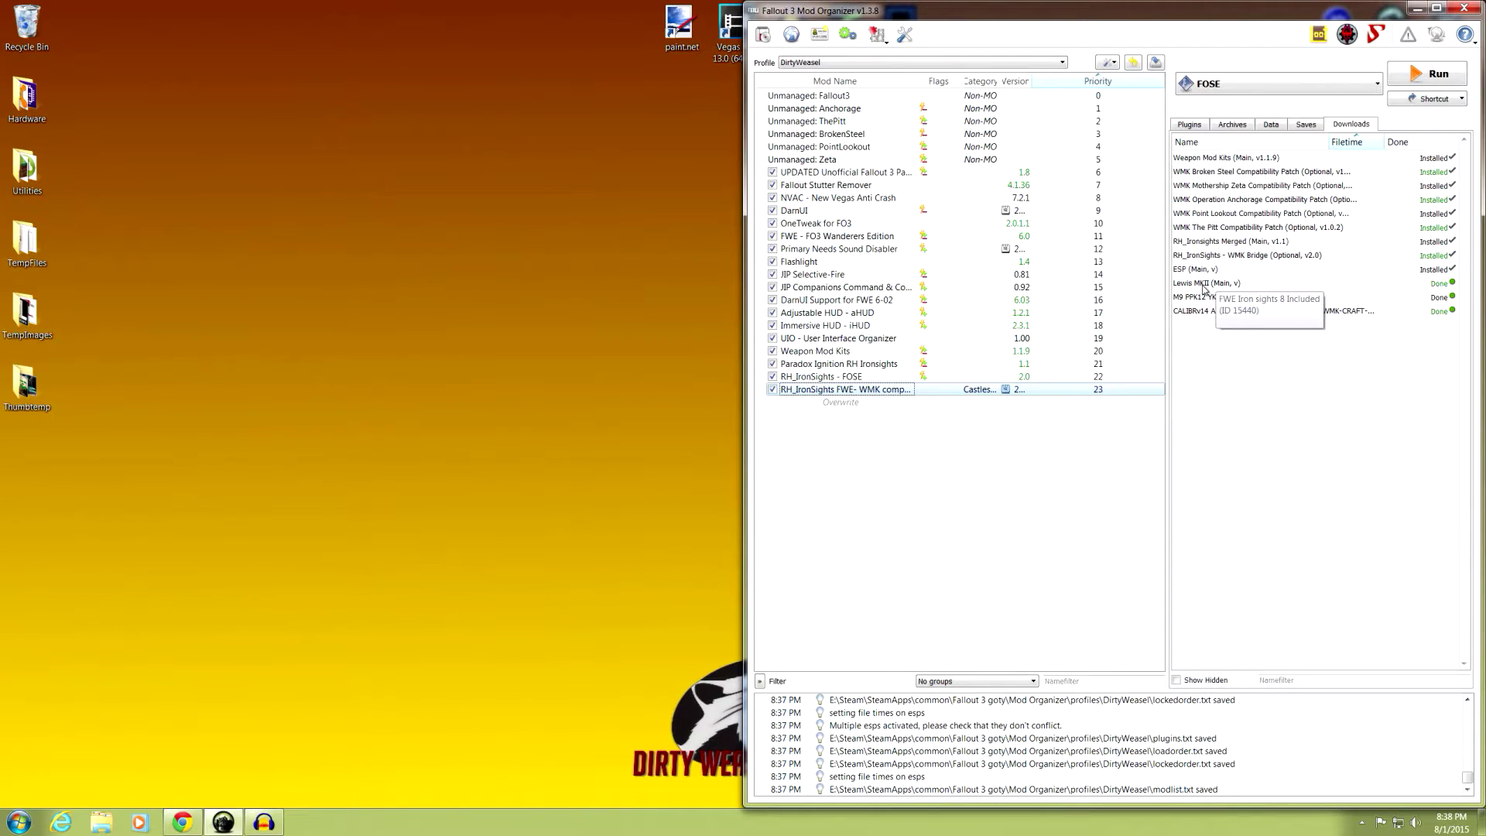
Manually install the Lewis MKII download as FWE Iron sights 8 Included, setting its Data folder as the data directory.
double_click(1246, 285)
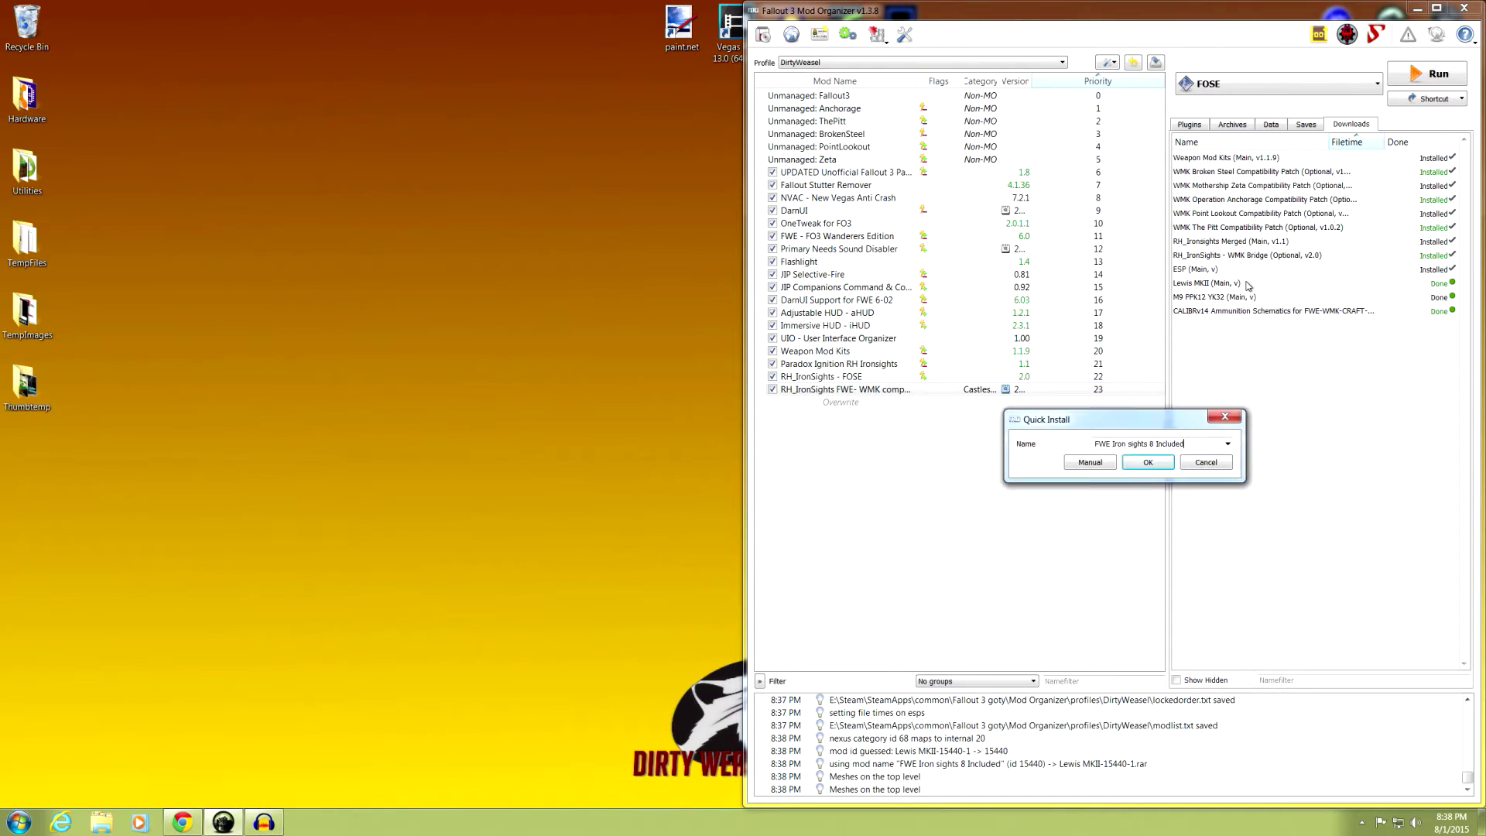
left_click(1091, 462)
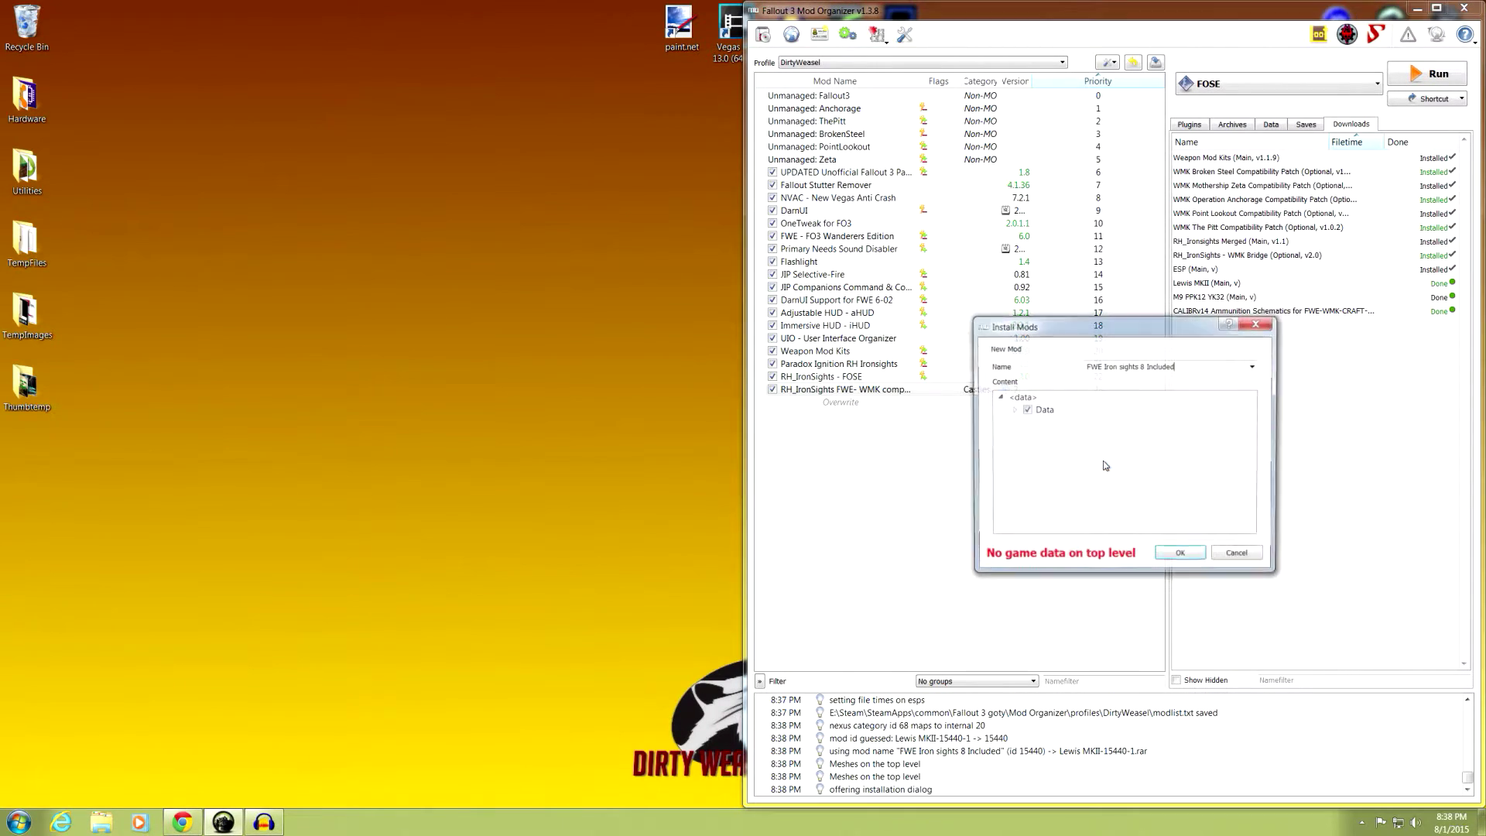
right_click(1044, 412)
left_click(1058, 421)
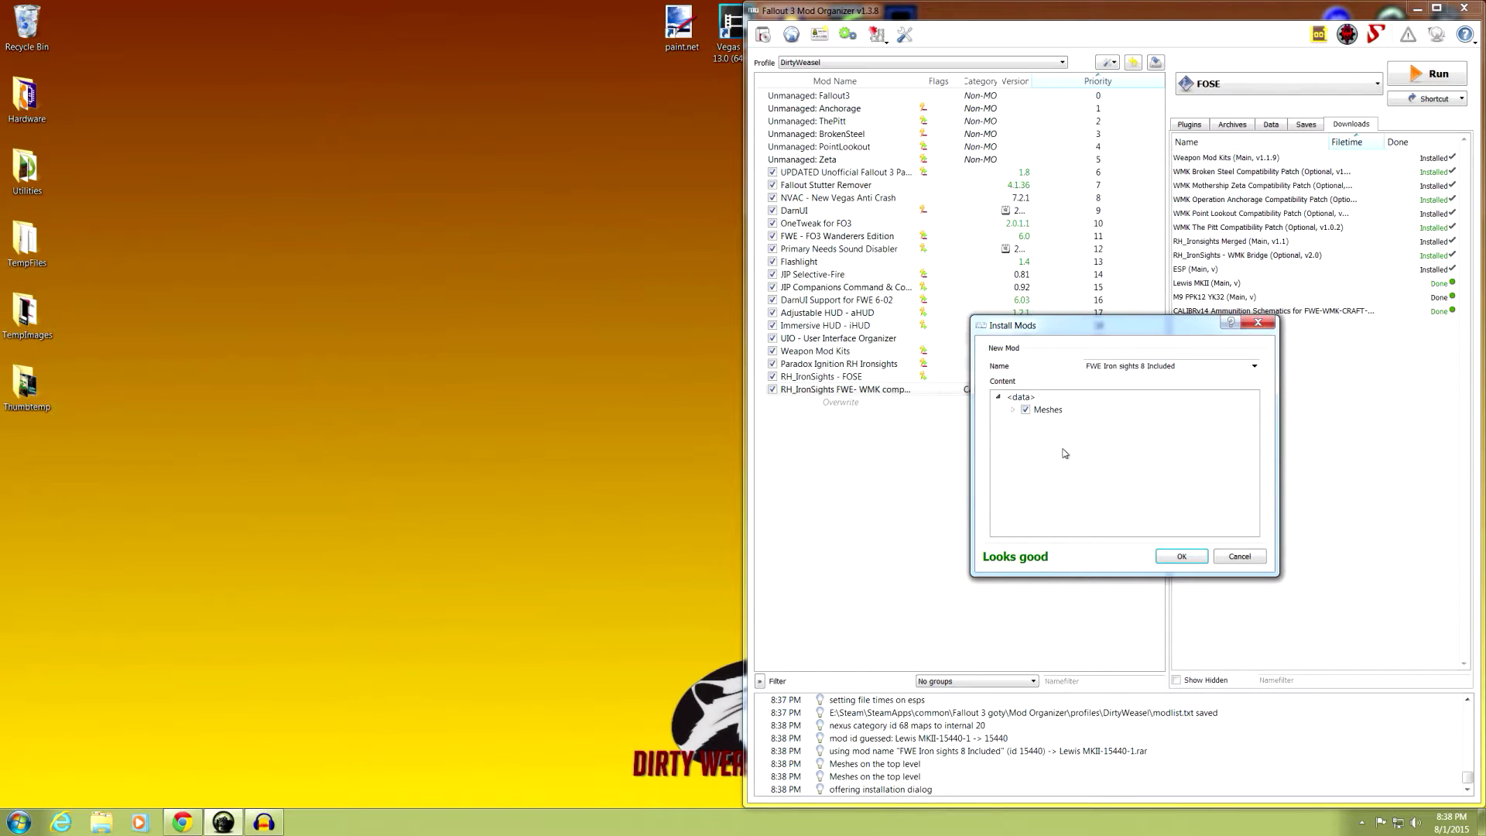
left_click(1159, 558)
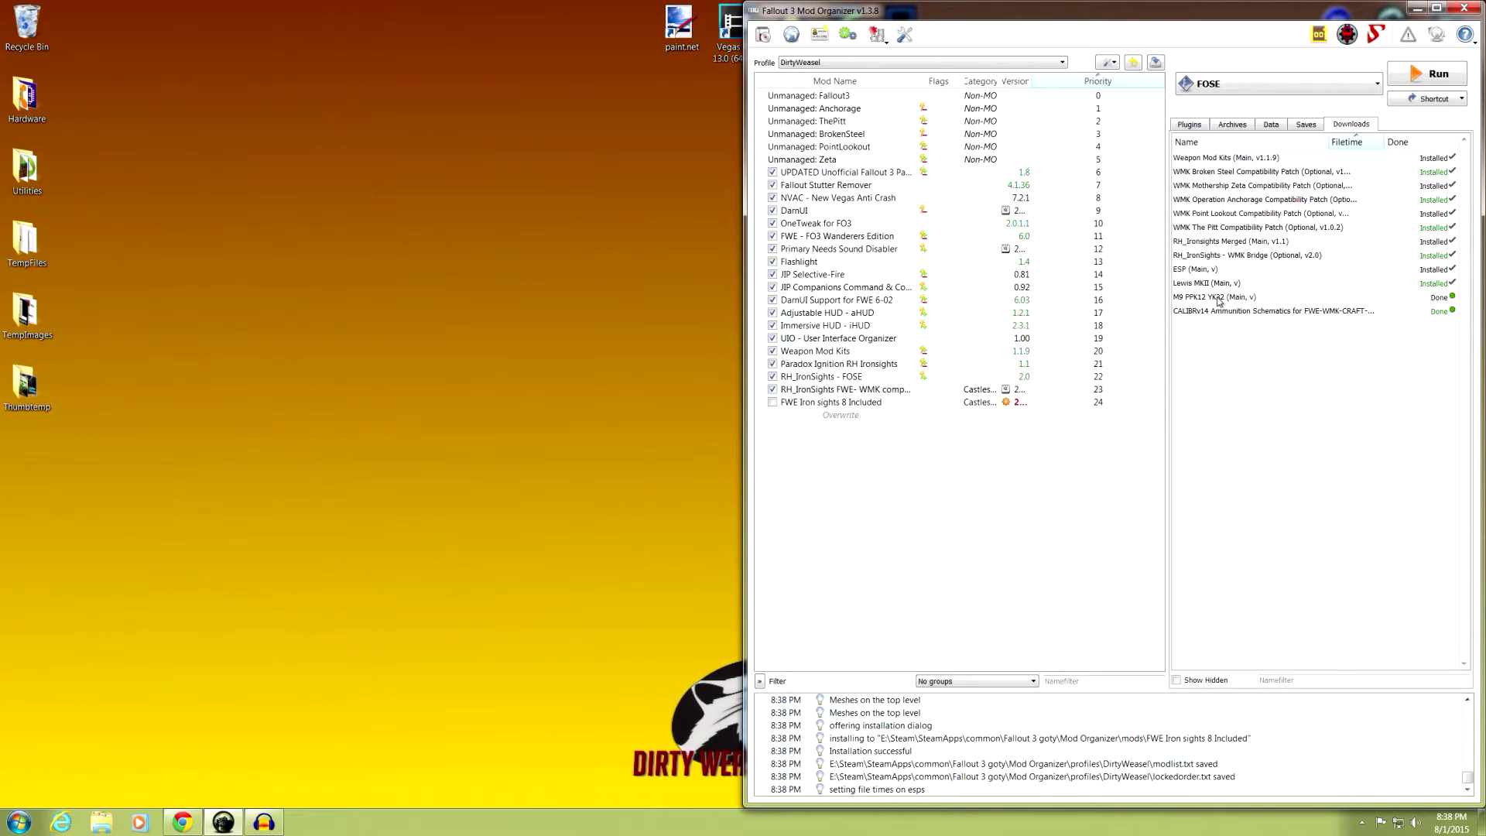
Manually install M9 PPK12 YK32 with its Data folder as the data directory, merging it into the existing FWE Iron sights 8 Included.
double_click(1217, 298)
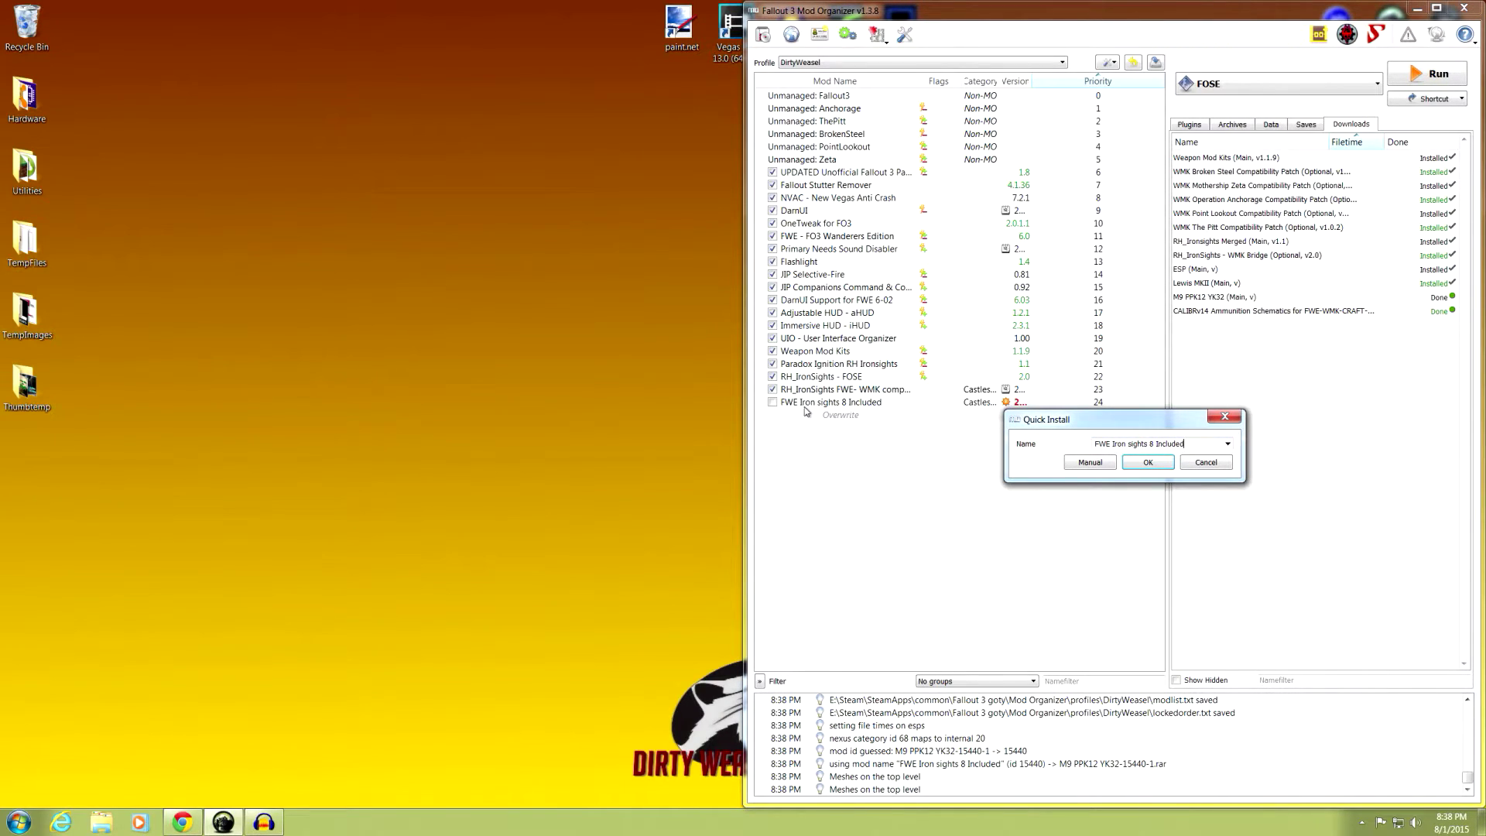
left_click(1087, 463)
left_click(1057, 411)
right_click(1057, 412)
left_click(1067, 421)
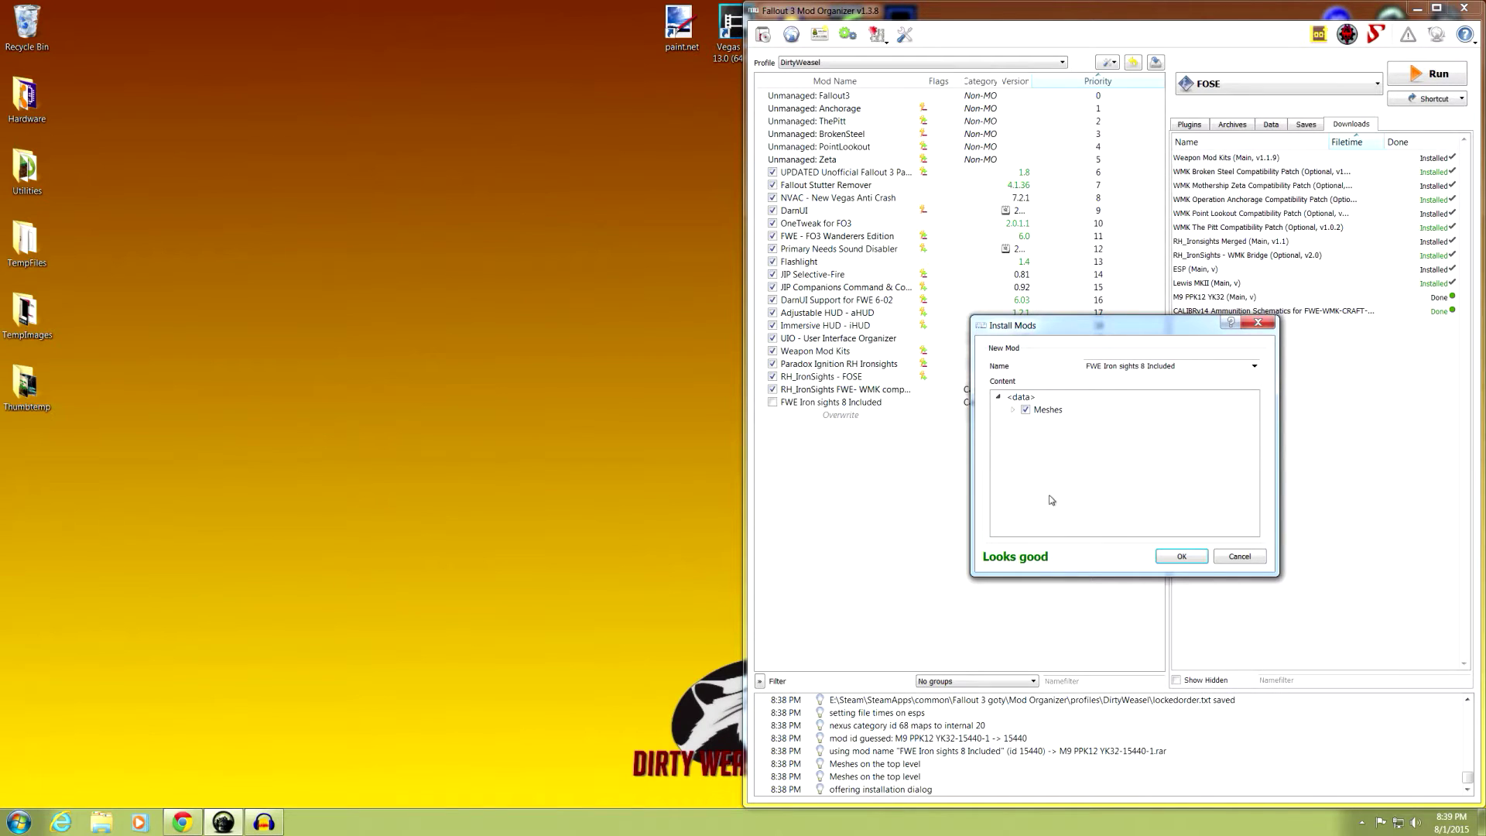
left_click(1179, 557)
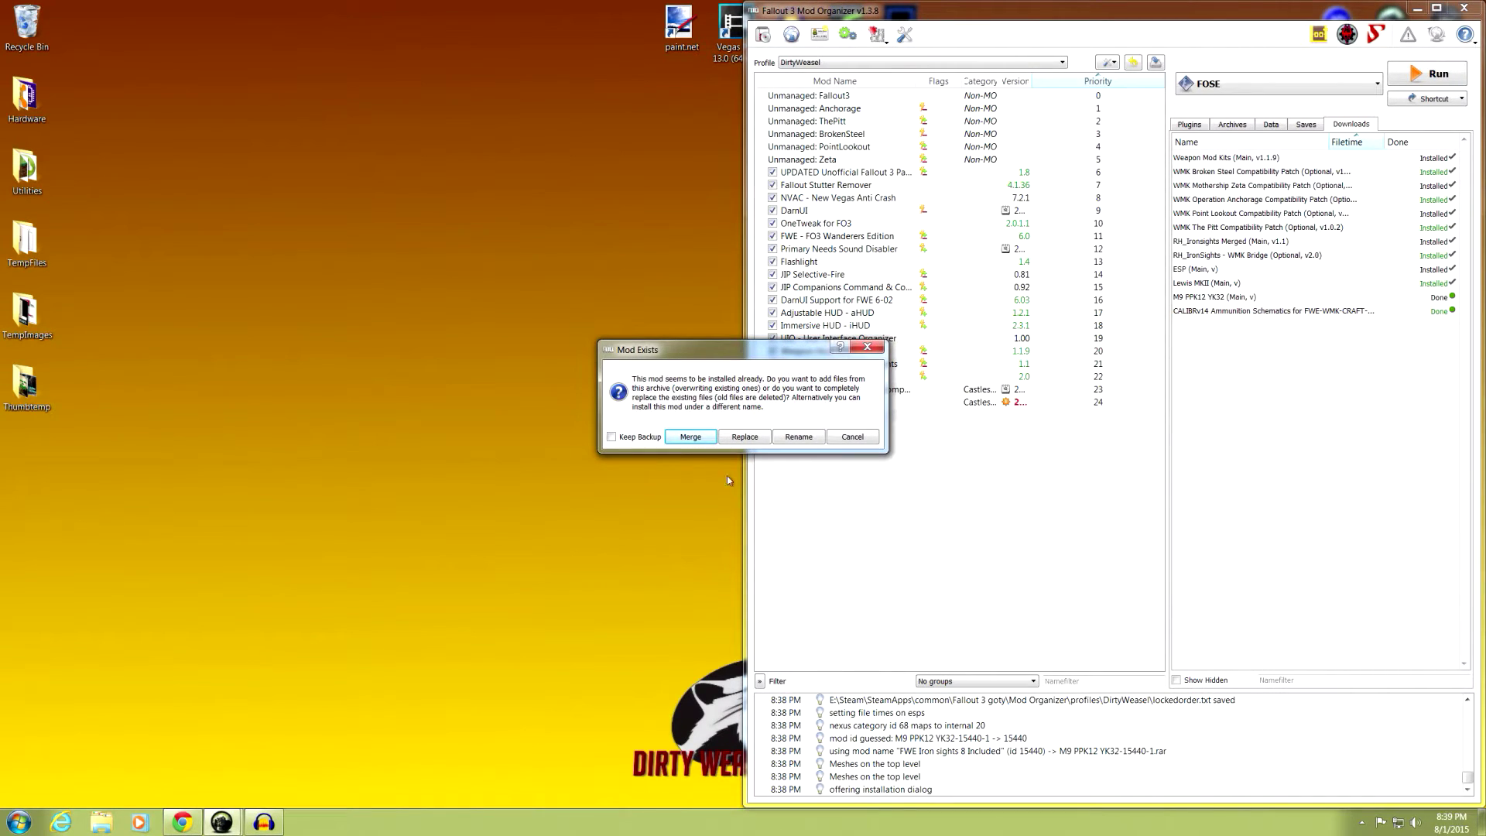
left_click(691, 437)
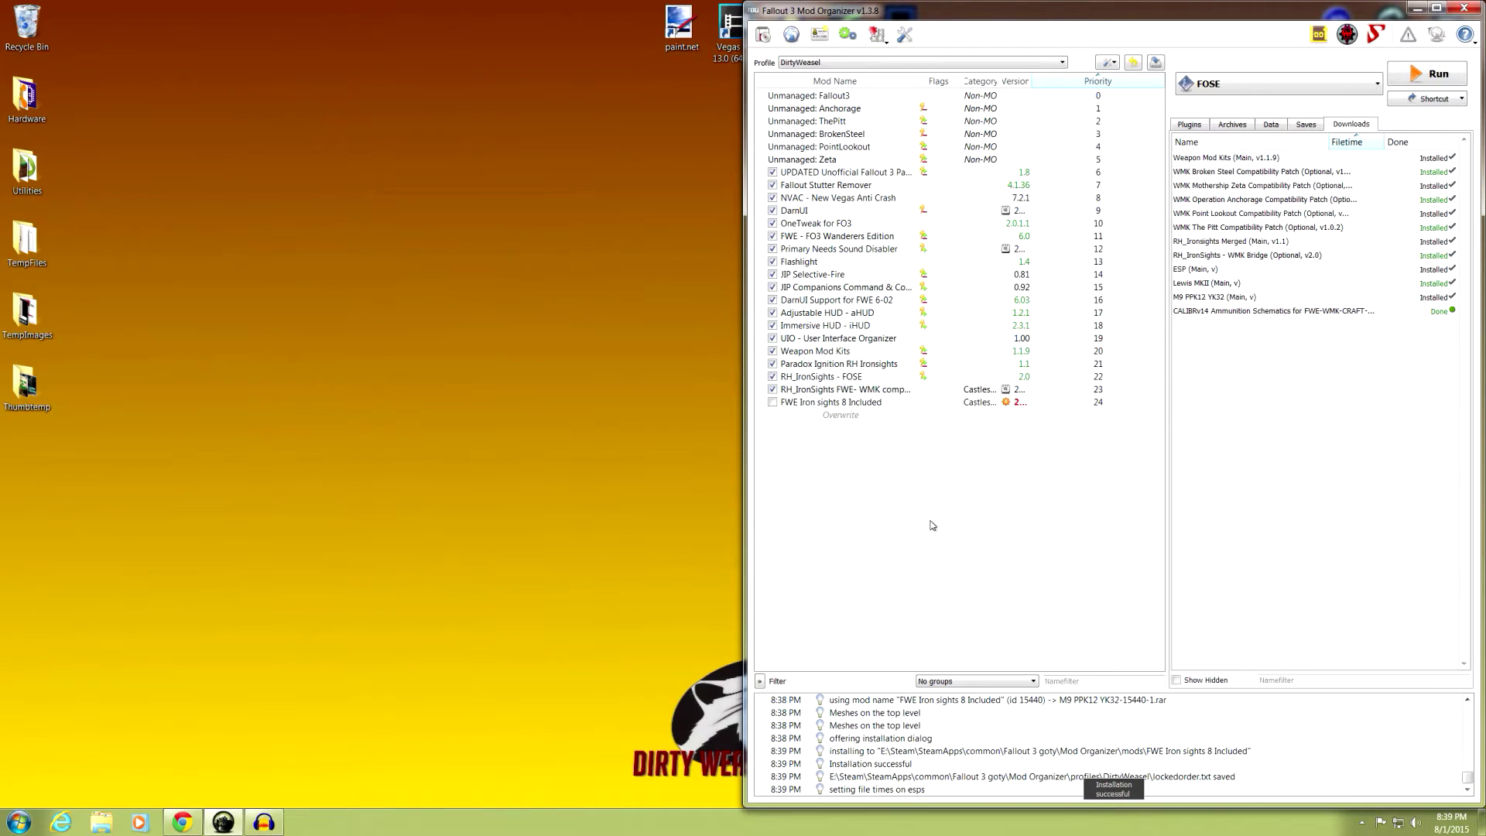
Ignore the update for FWE Iron sights 8 Included and enable the mod.
right_click(1021, 409)
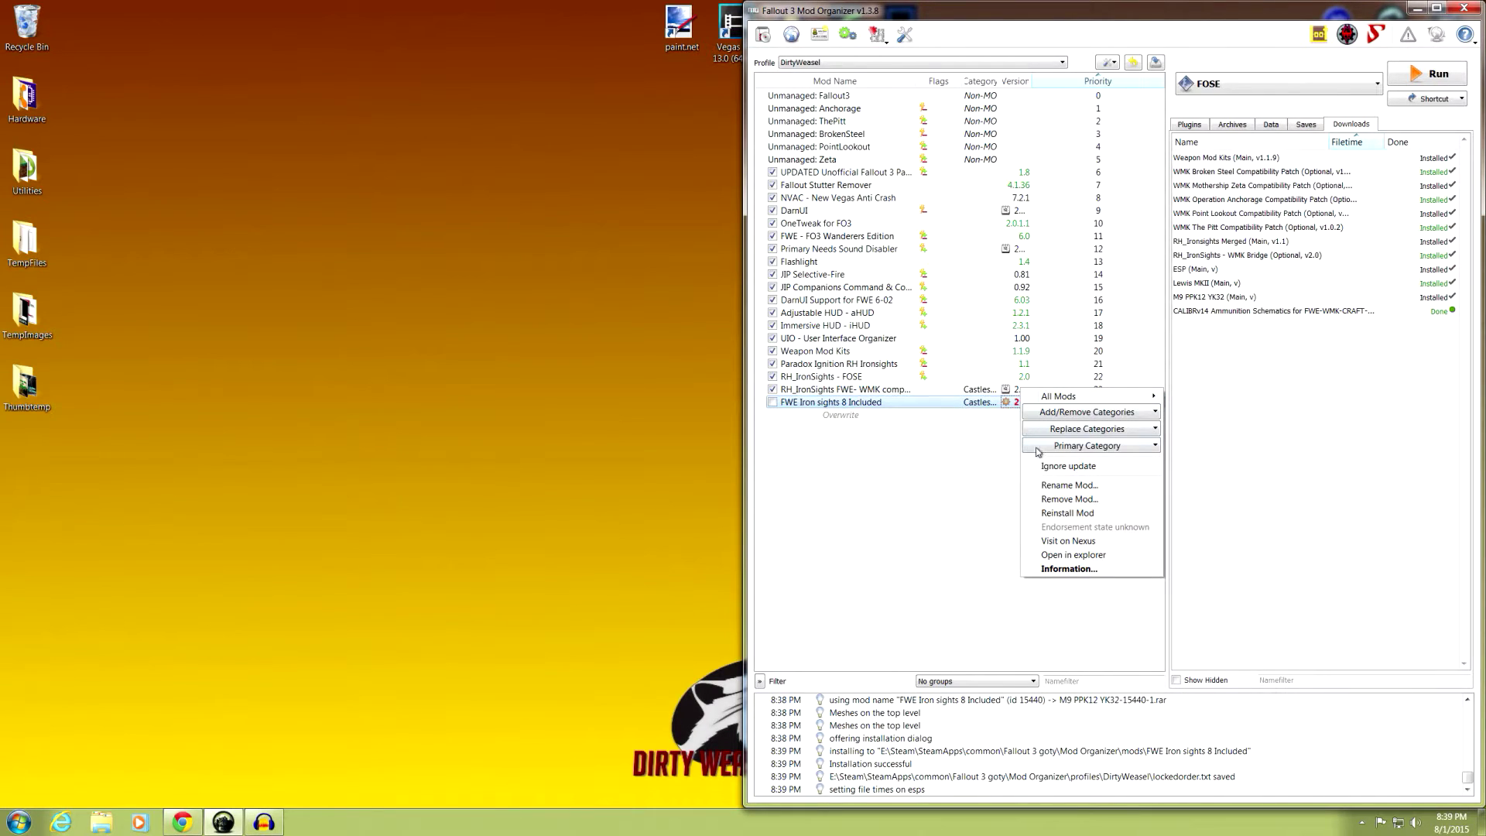
left_click(1046, 472)
left_click(771, 402)
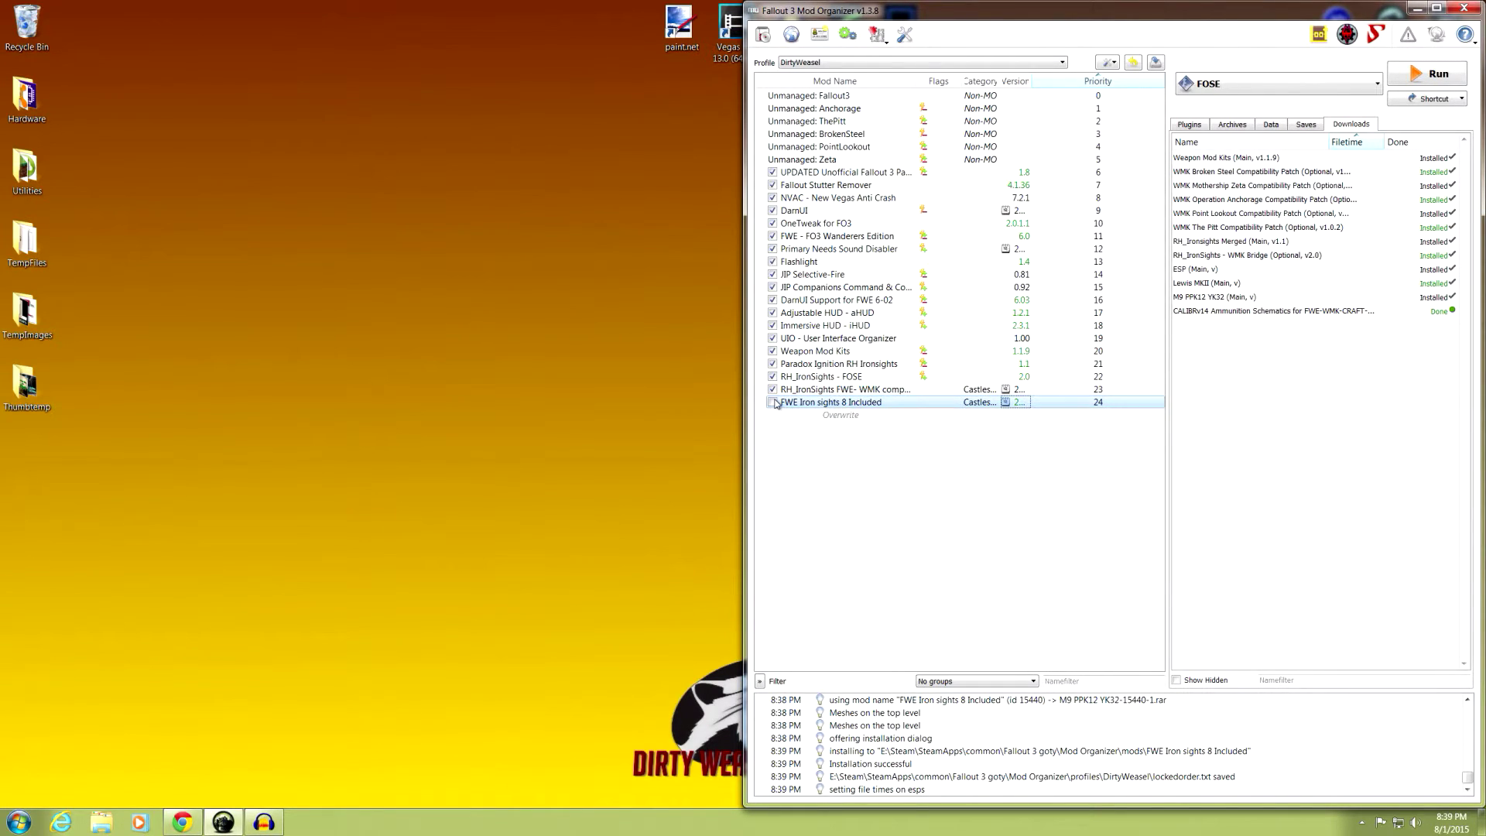
Review the conflicted files of FWE Iron sights 8 Included and move the mod directly below FWE - FO3 Wanderers Edition.
left_click(913, 403)
left_click(923, 407)
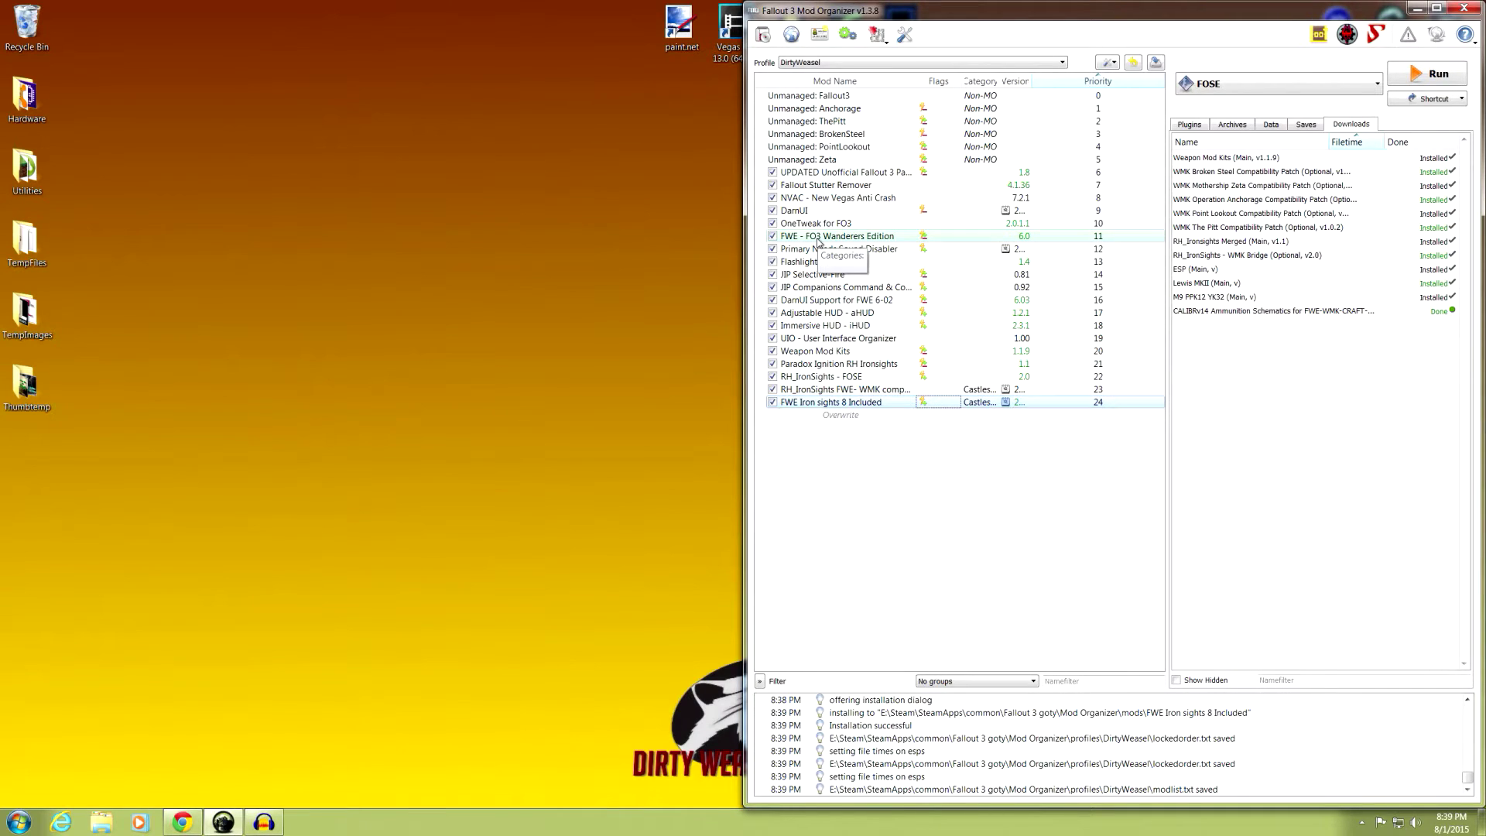
double_click(925, 402)
left_click(1143, 283)
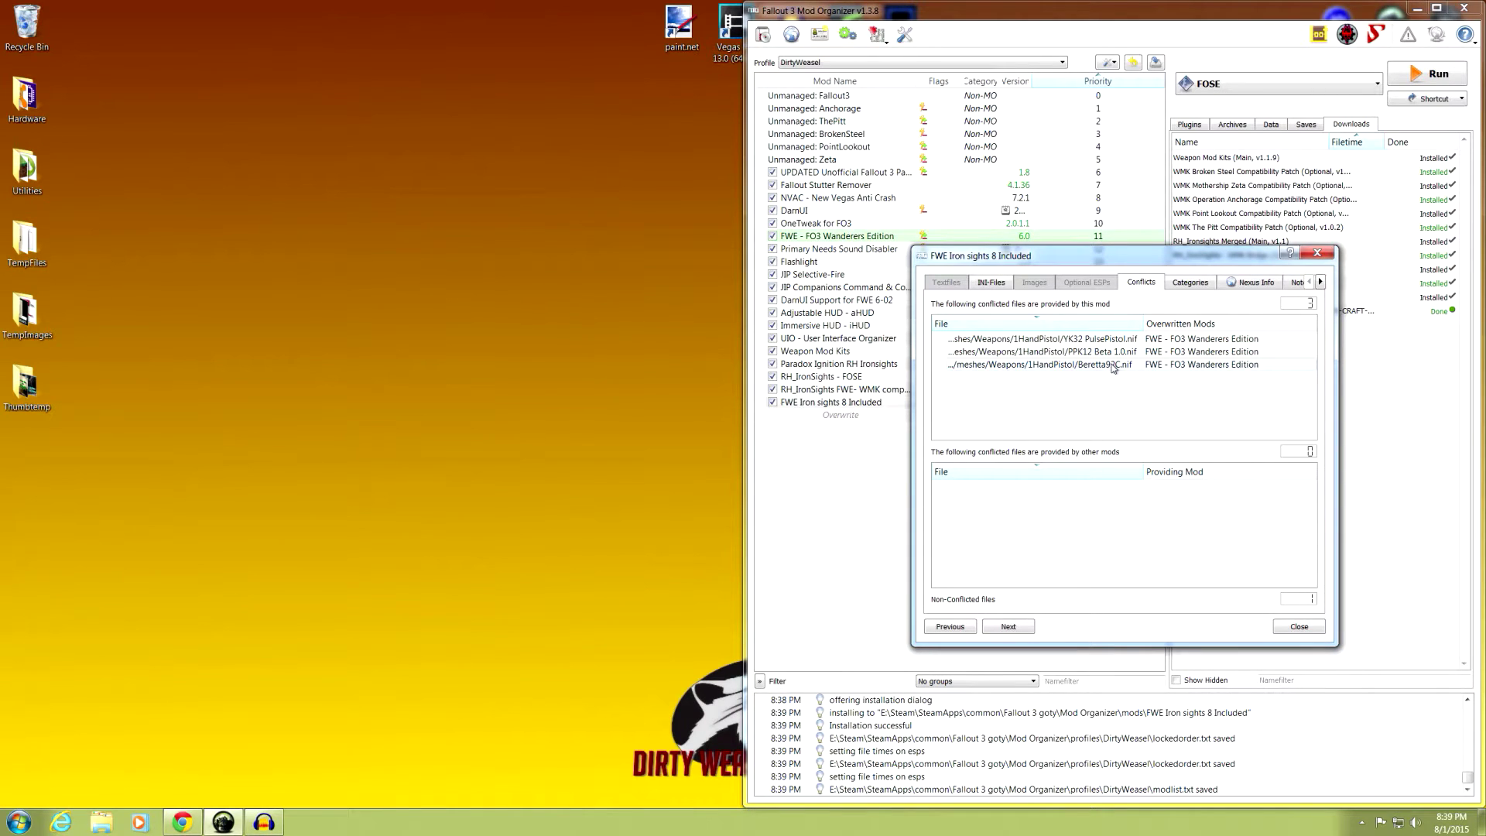
left_click(1285, 626)
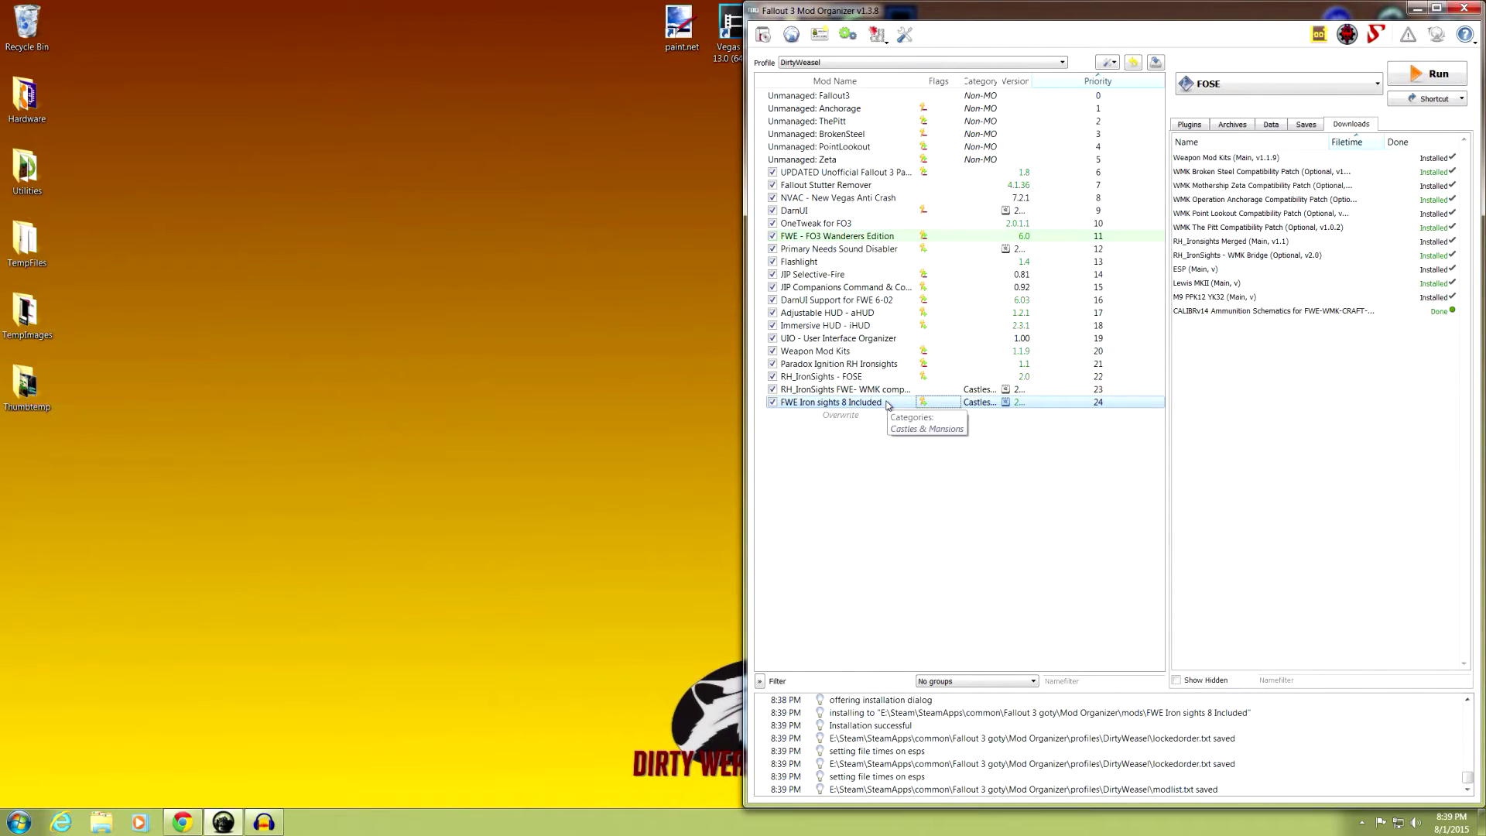
left_click_drag(888, 404, 887, 248)
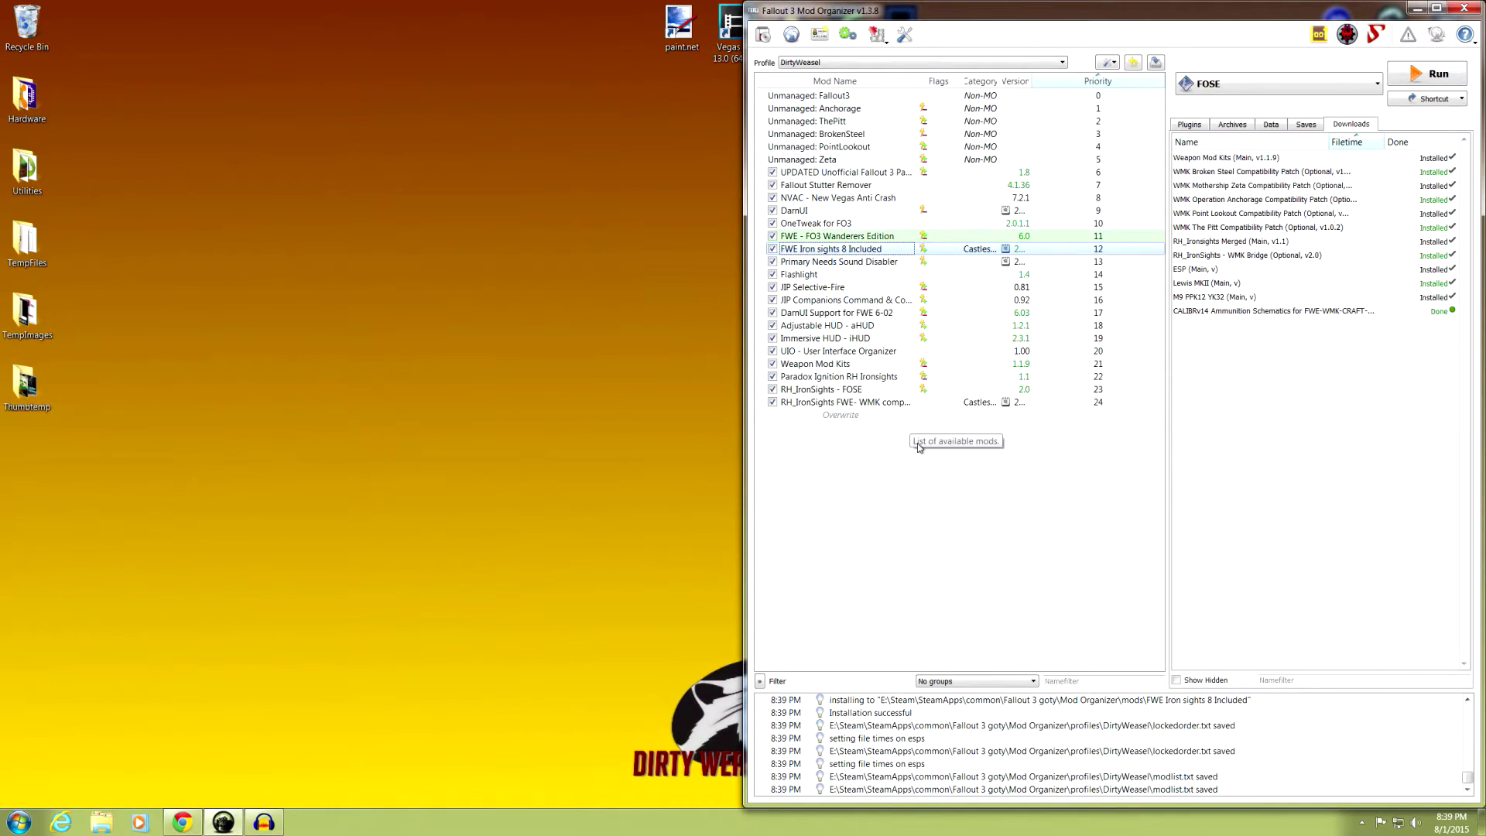
Manually install the CALIBRv14 Ammunition Schematics download as Ammunition Schematics for FWE-WMK-CRAFT-Full CalibrV1_4 and enable it.
double_click(1248, 311)
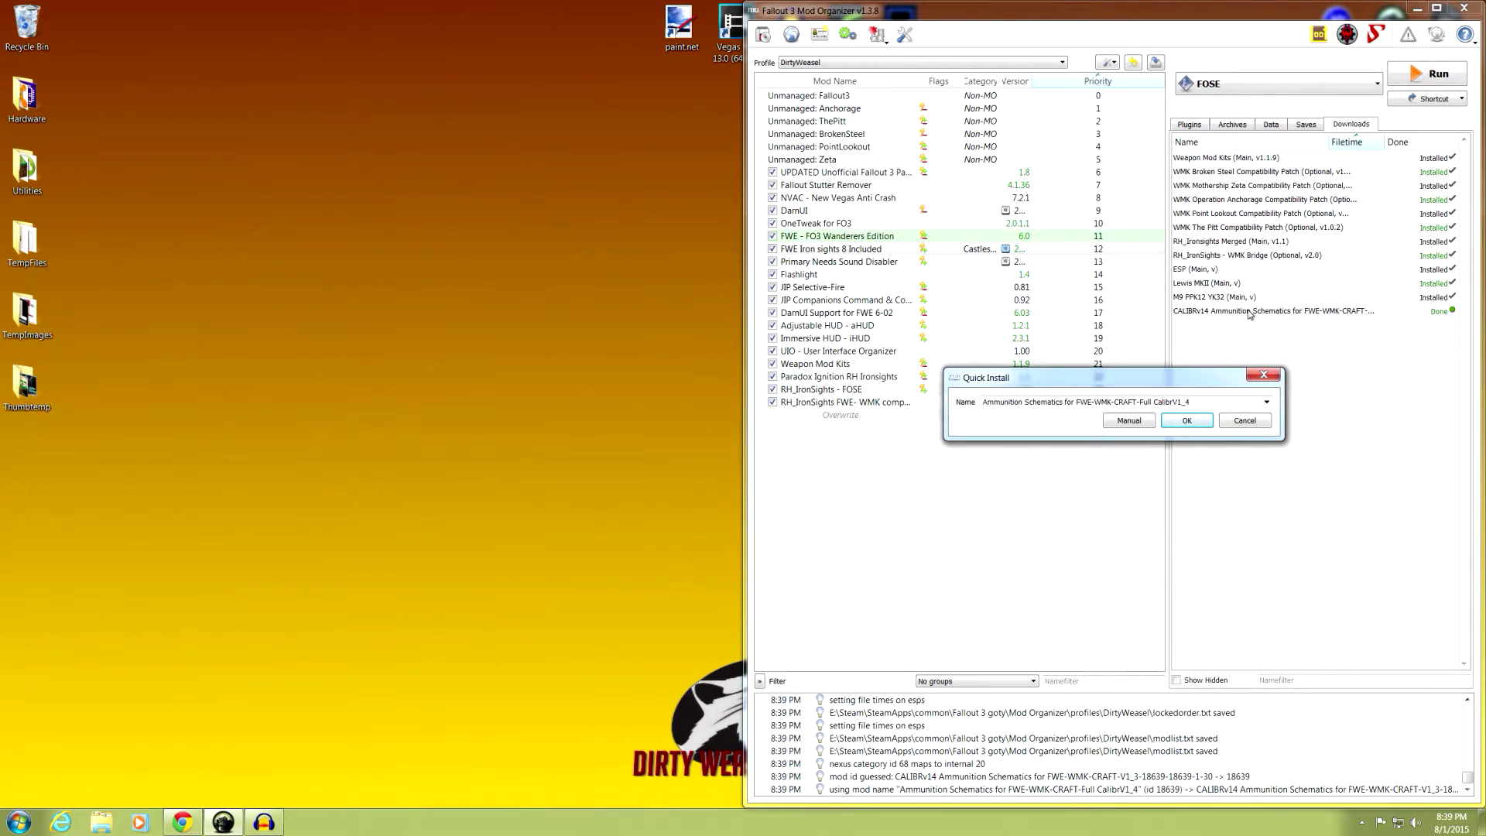
left_click(1131, 420)
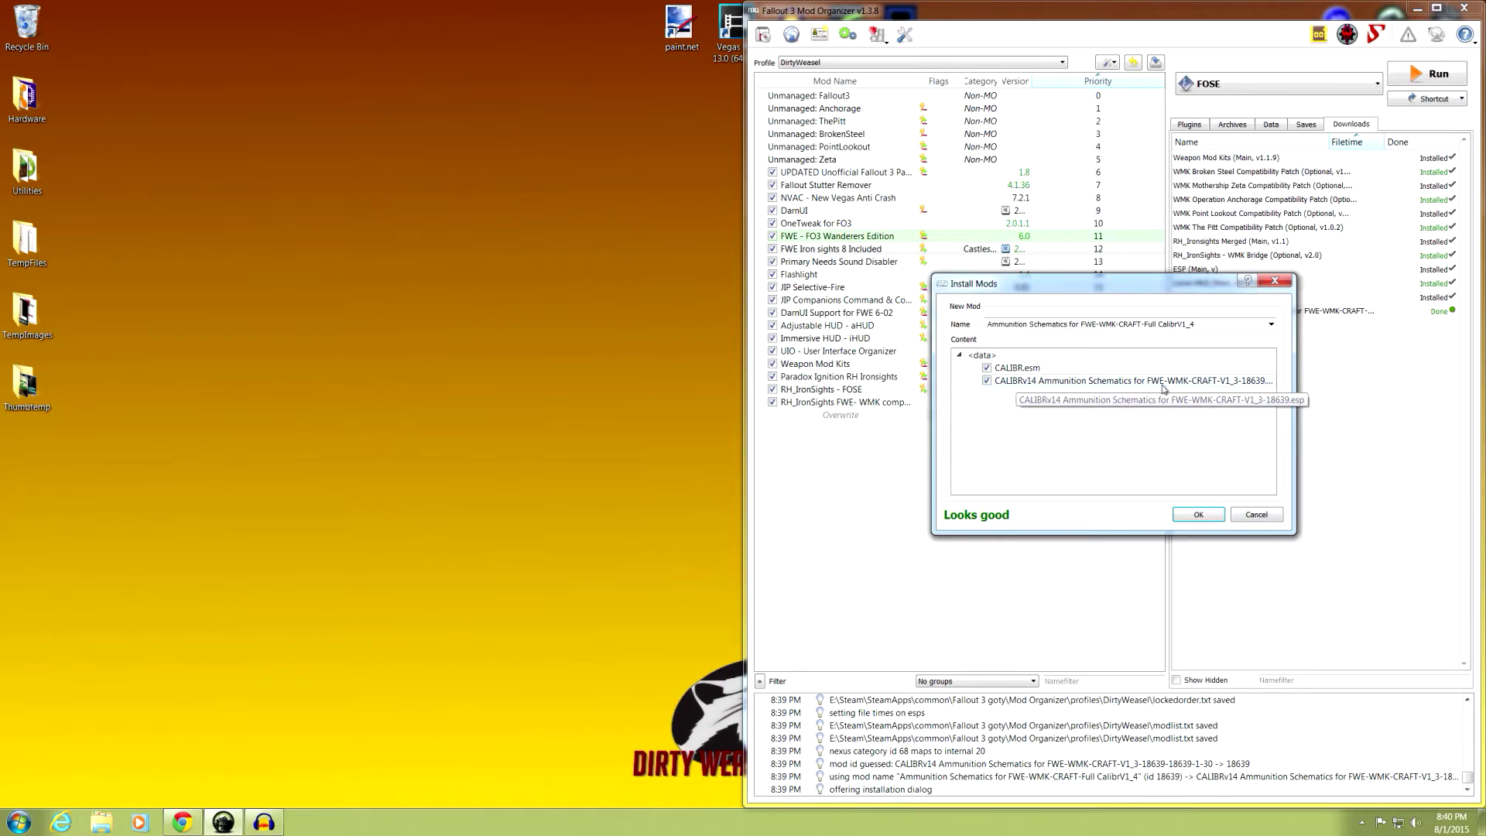
left_click(1189, 514)
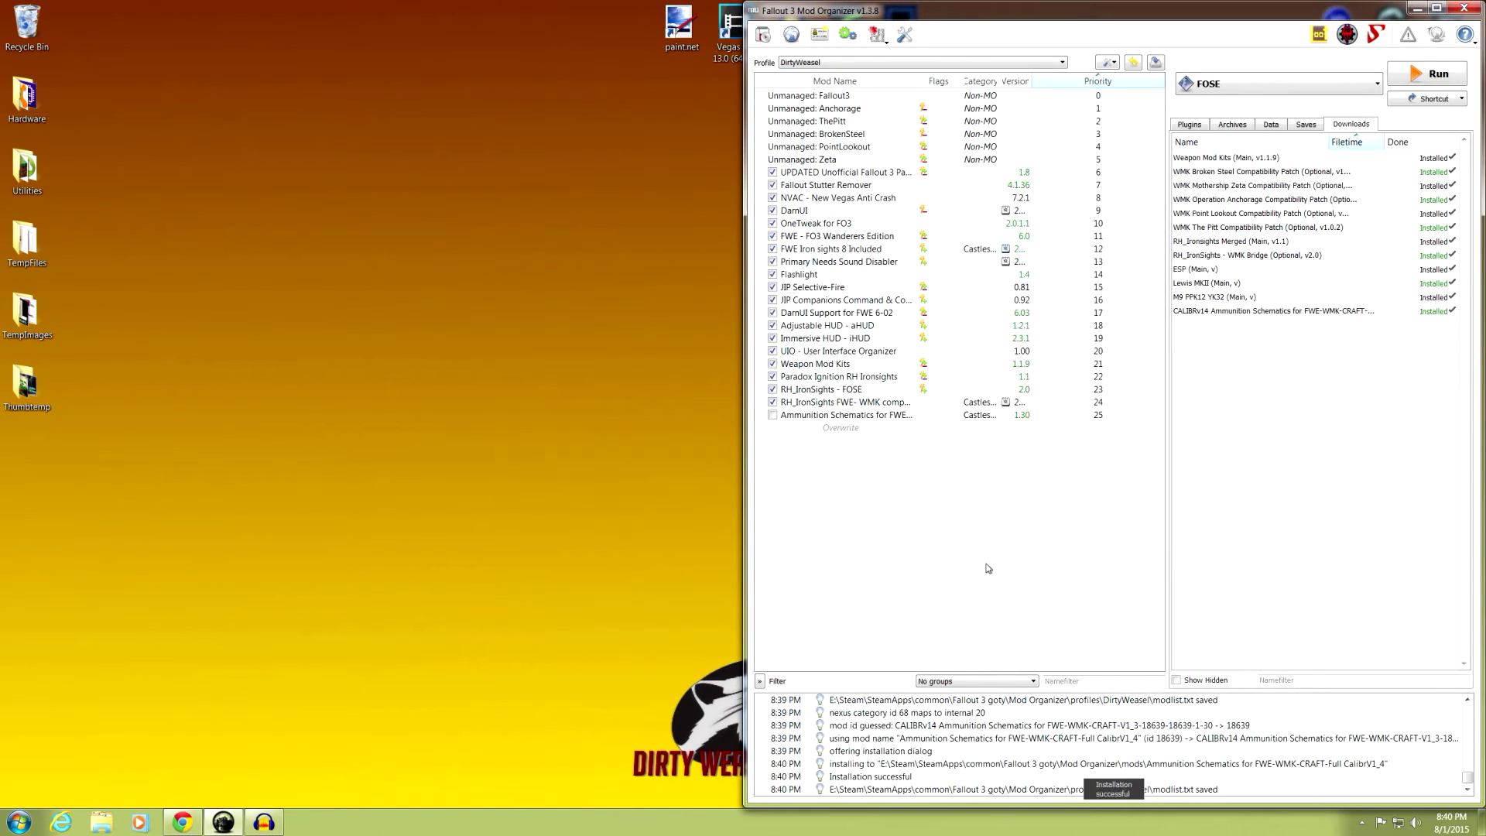
left_click(772, 415)
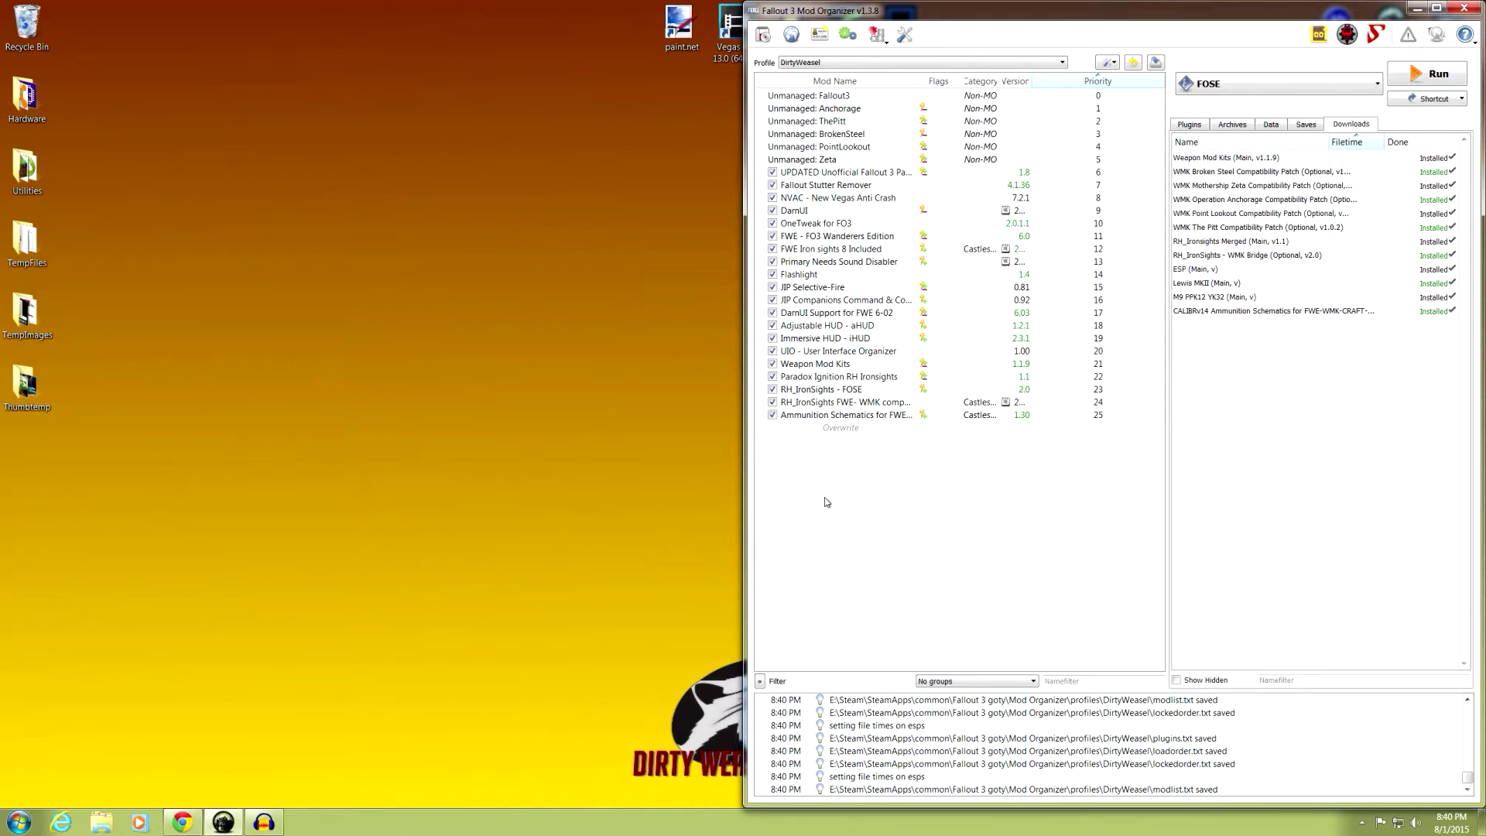
Move CALIBR.esm to the Ammunition Schematics mod's optional ESPs, and check this against the STEP guide's installation note in Chrome.
double_click(879, 417)
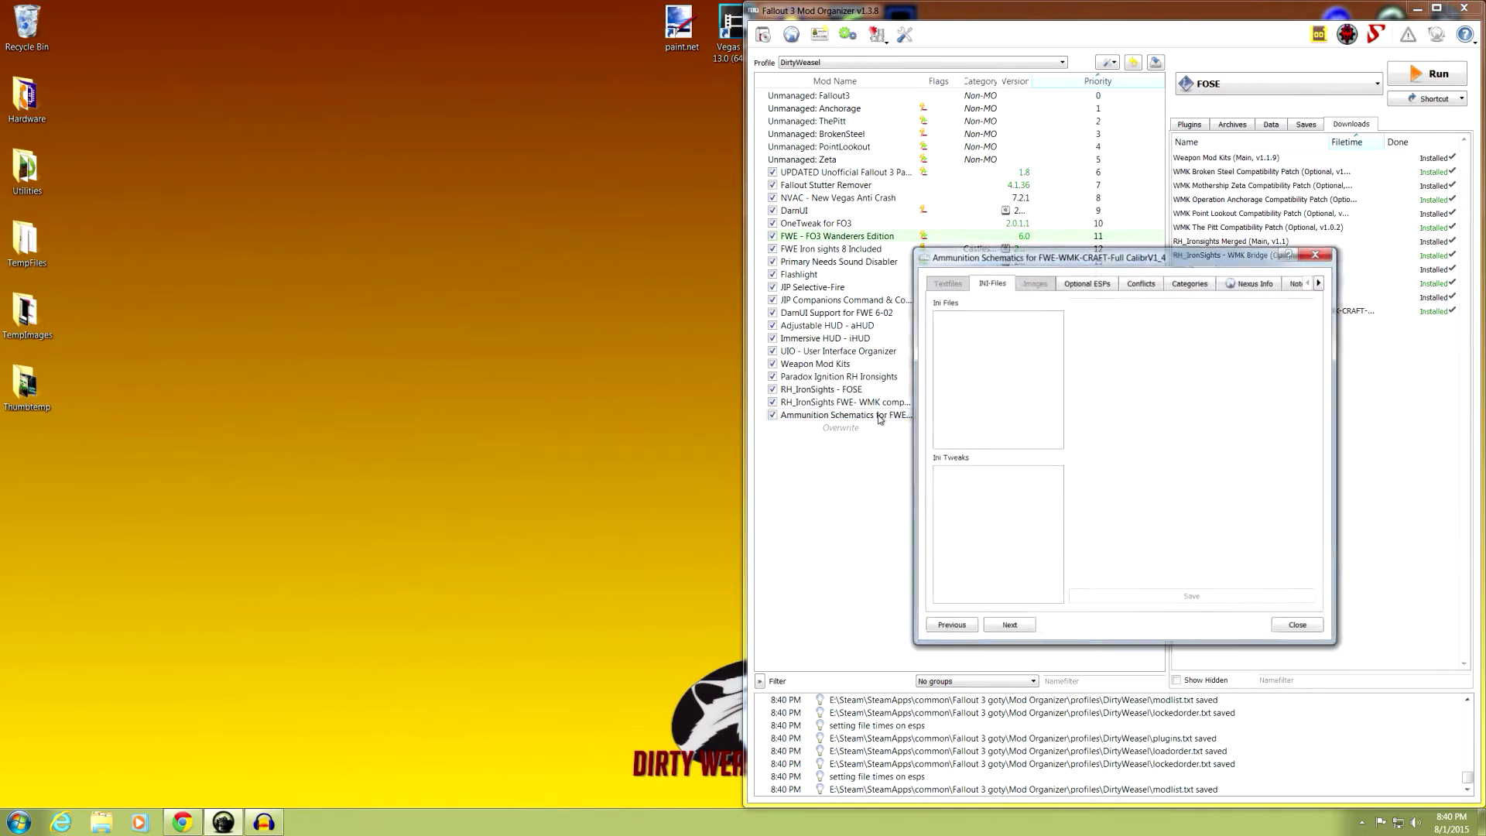
left_click(1084, 282)
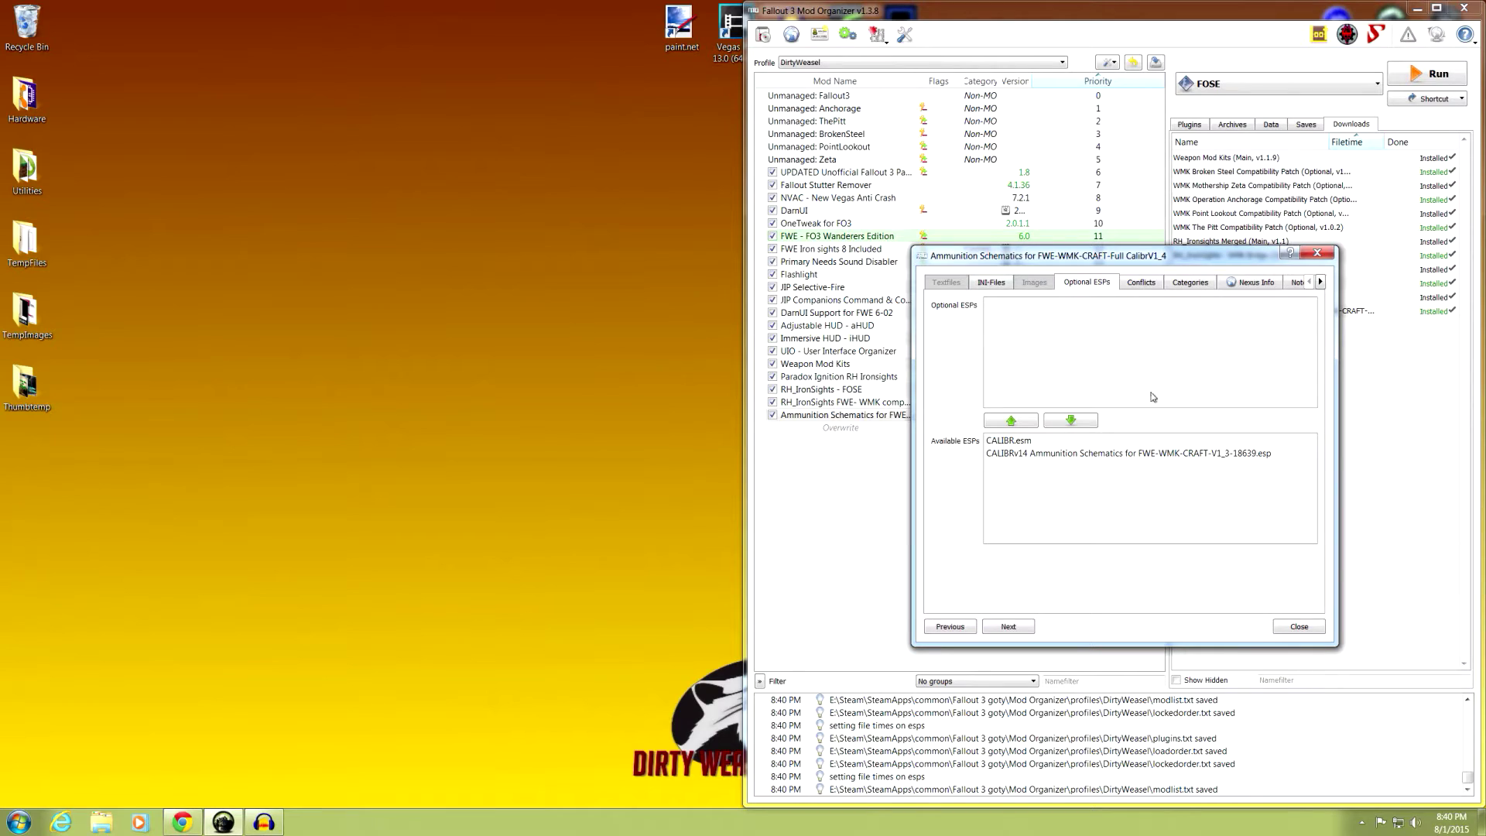
left_click(1012, 442)
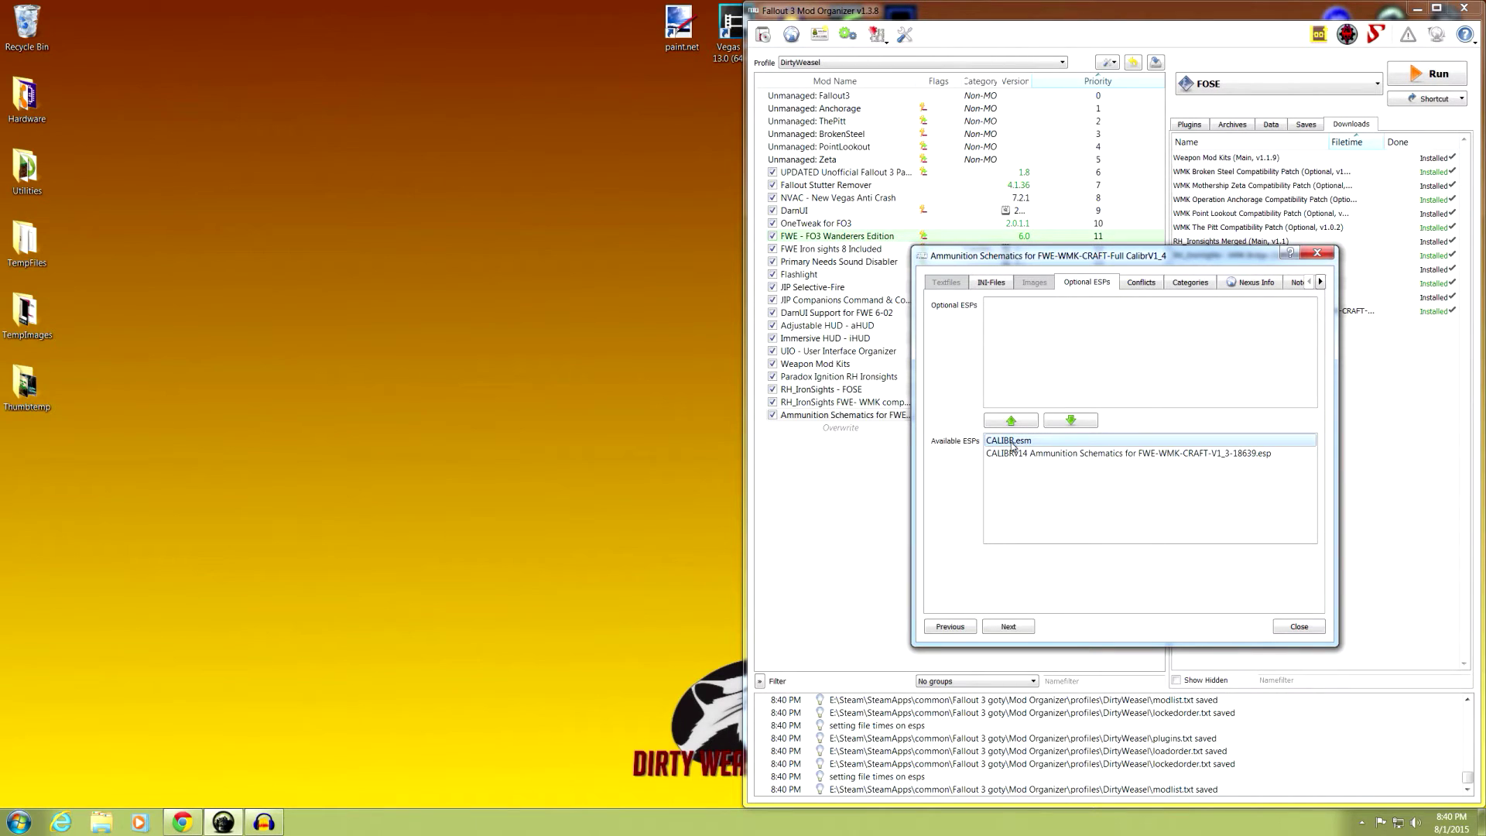
left_click(1006, 423)
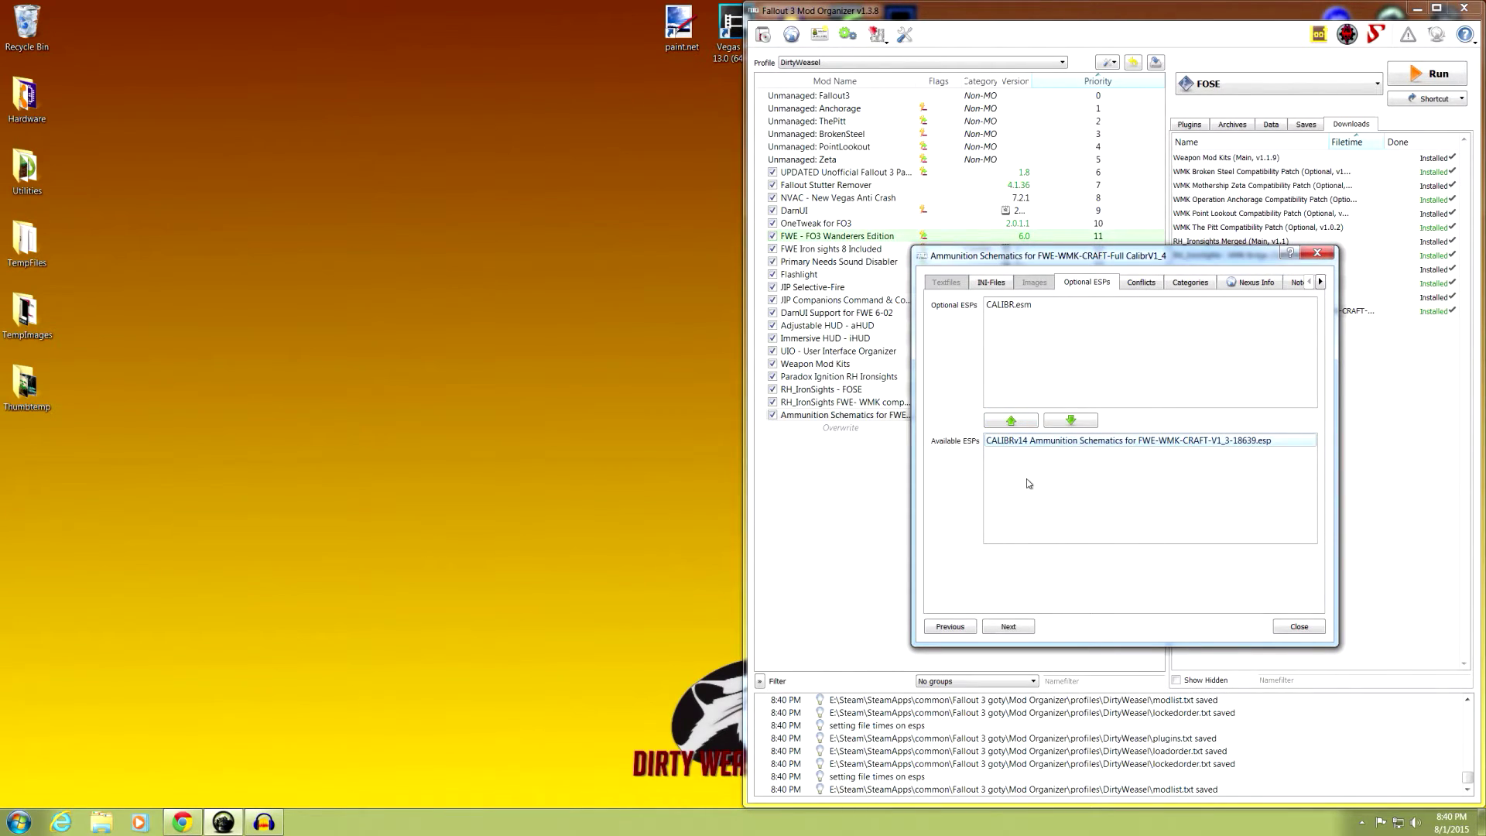
left_click(181, 822)
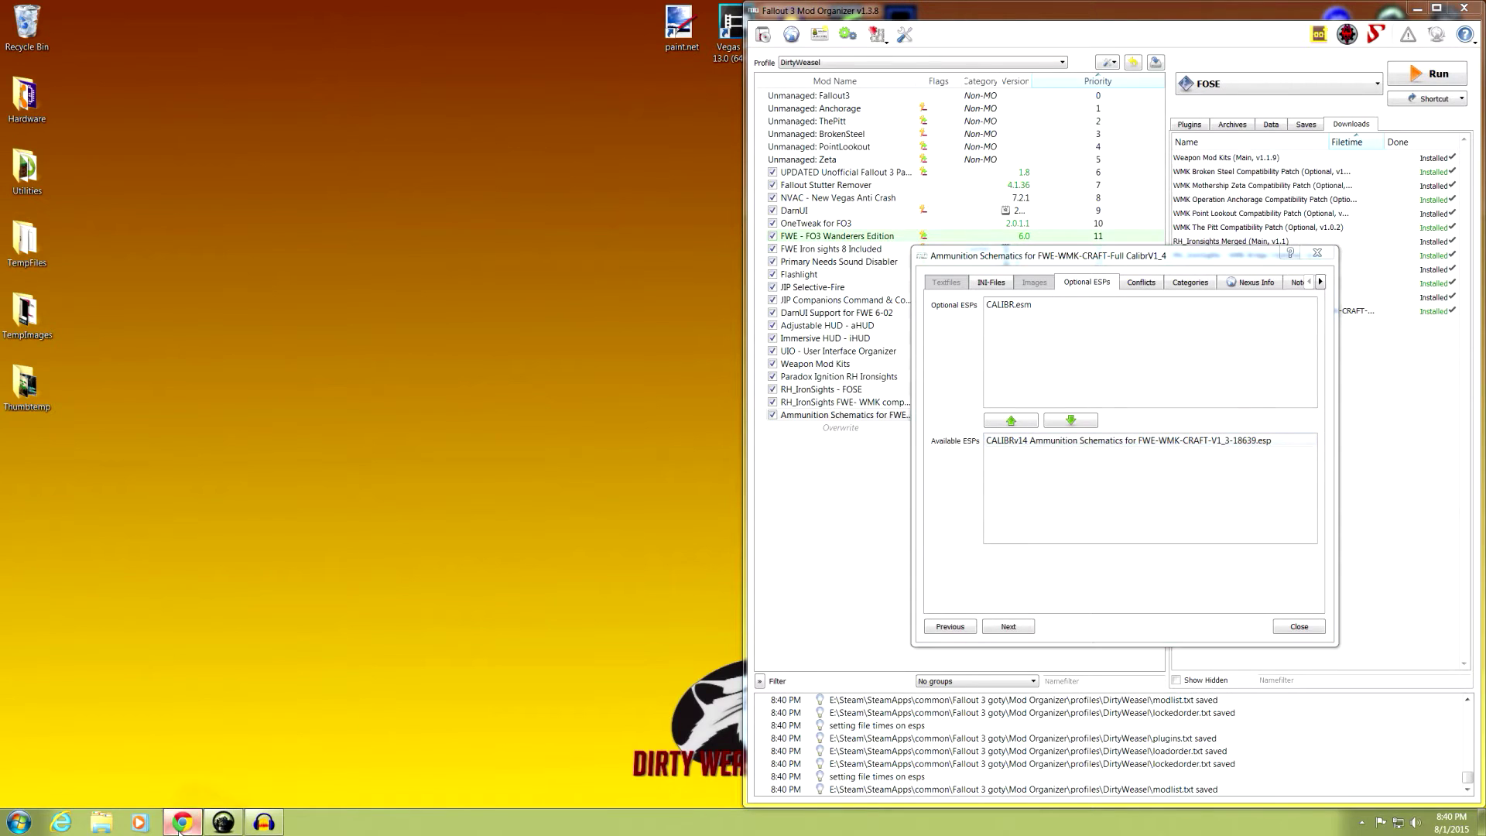
left_click(58, 19)
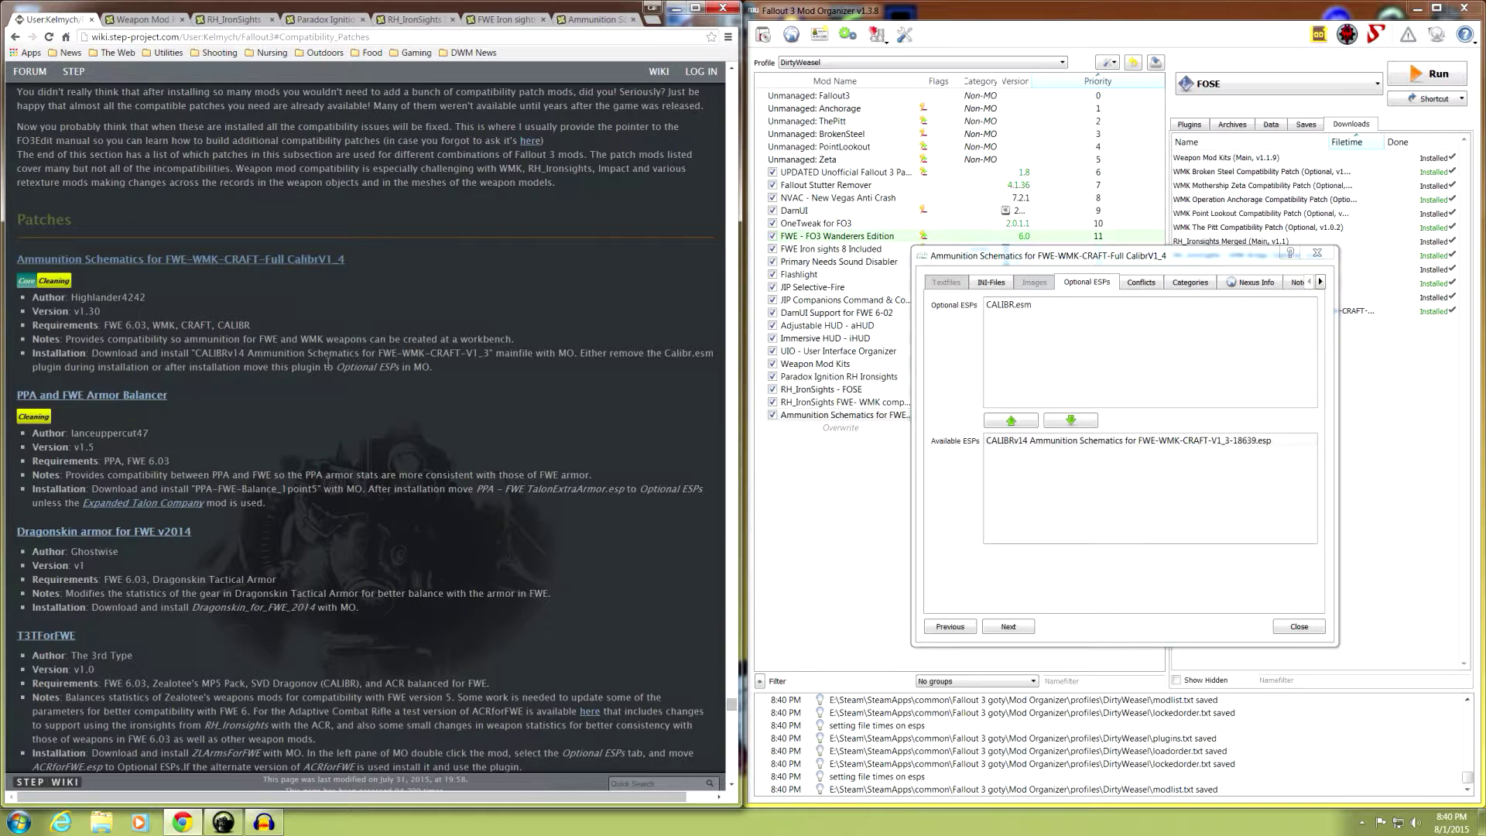
Close the mod's details and enable the WeaponModKits plugins for BrokenSteel, Zeta, OperationAnchorage, PointLookout and ThePitt.
left_click(1287, 628)
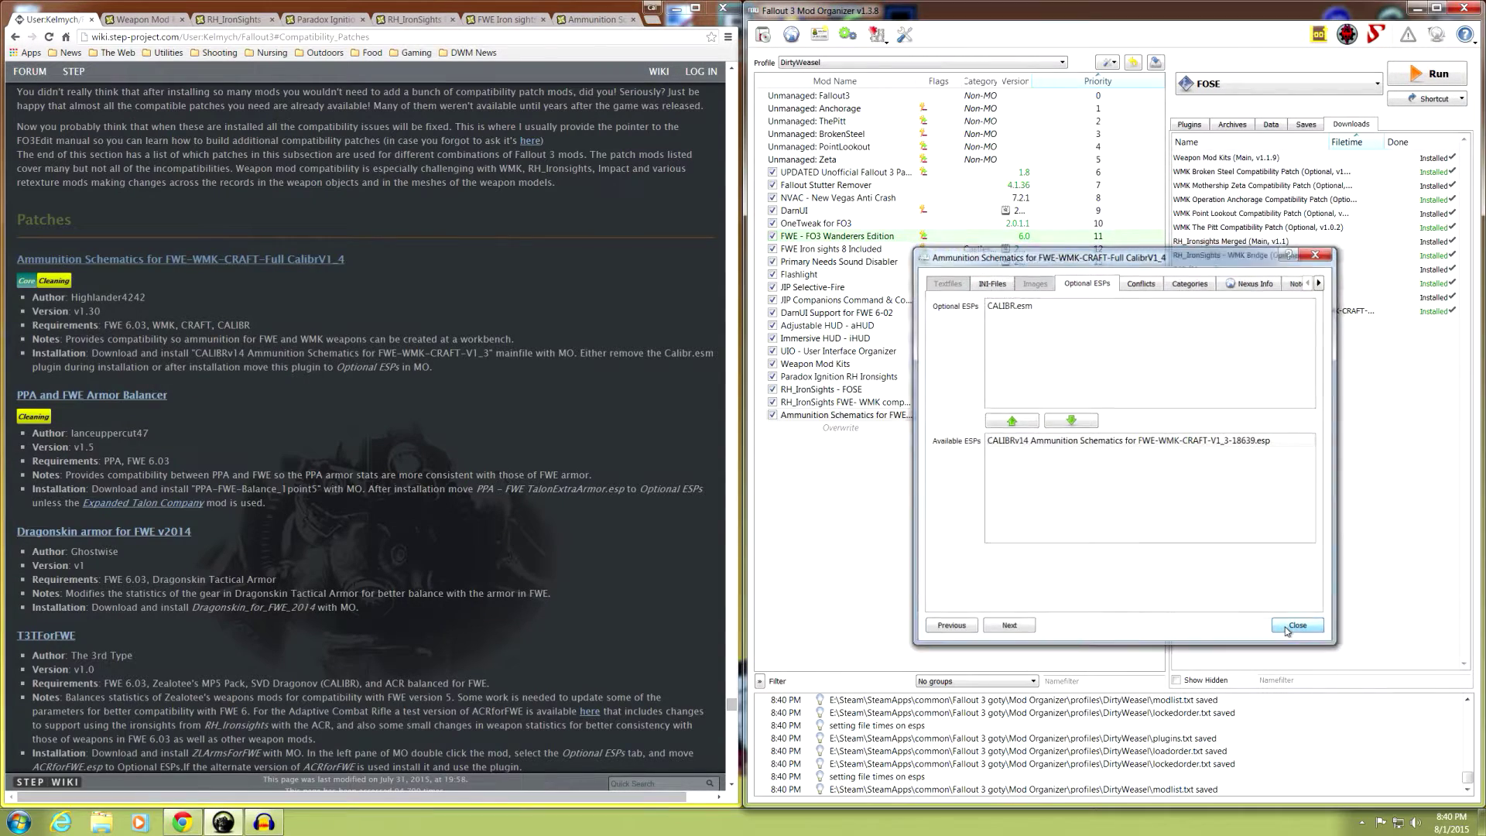
left_click(673, 9)
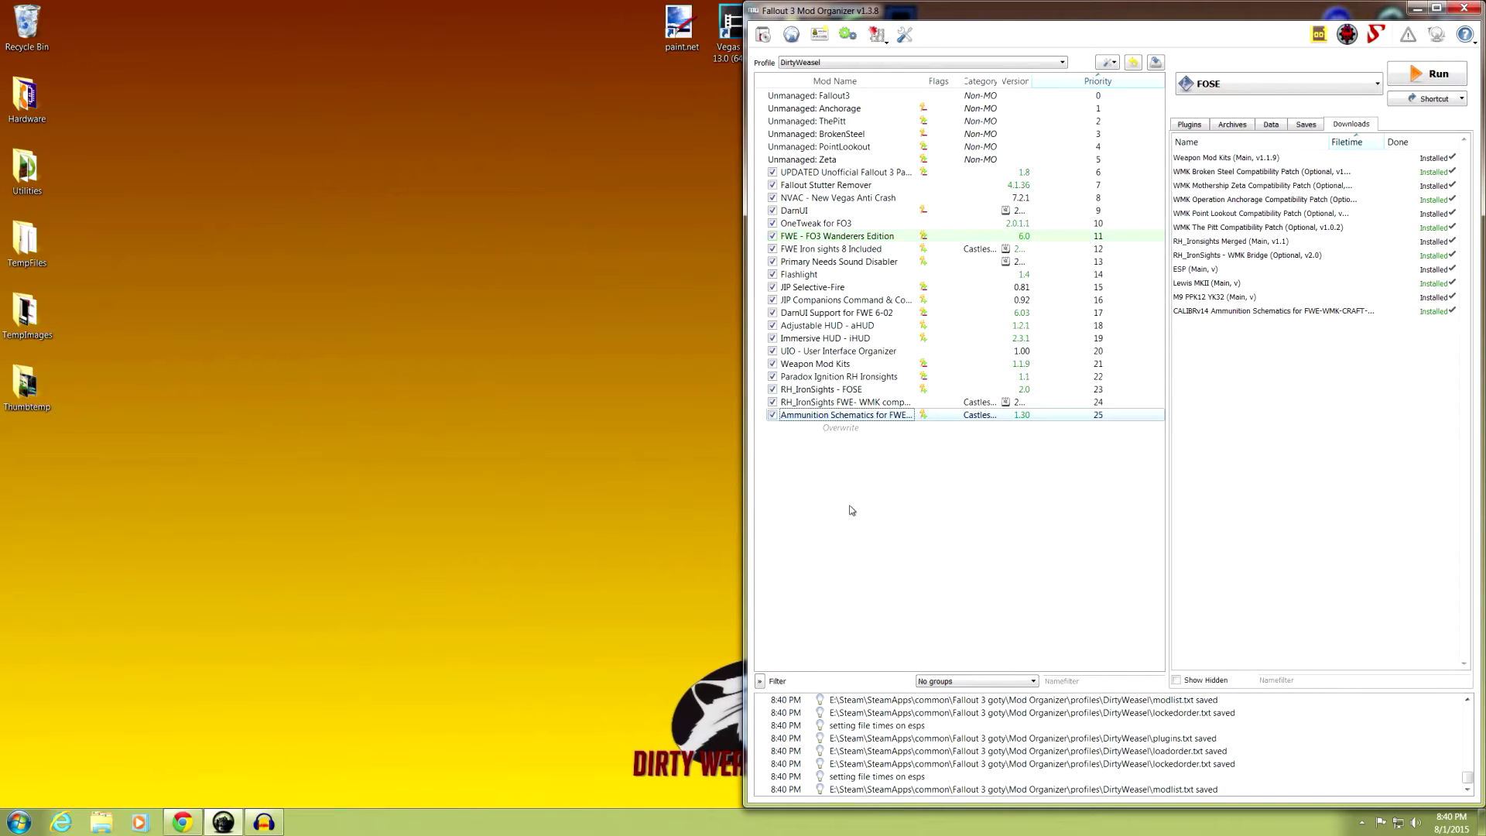
left_click(1196, 125)
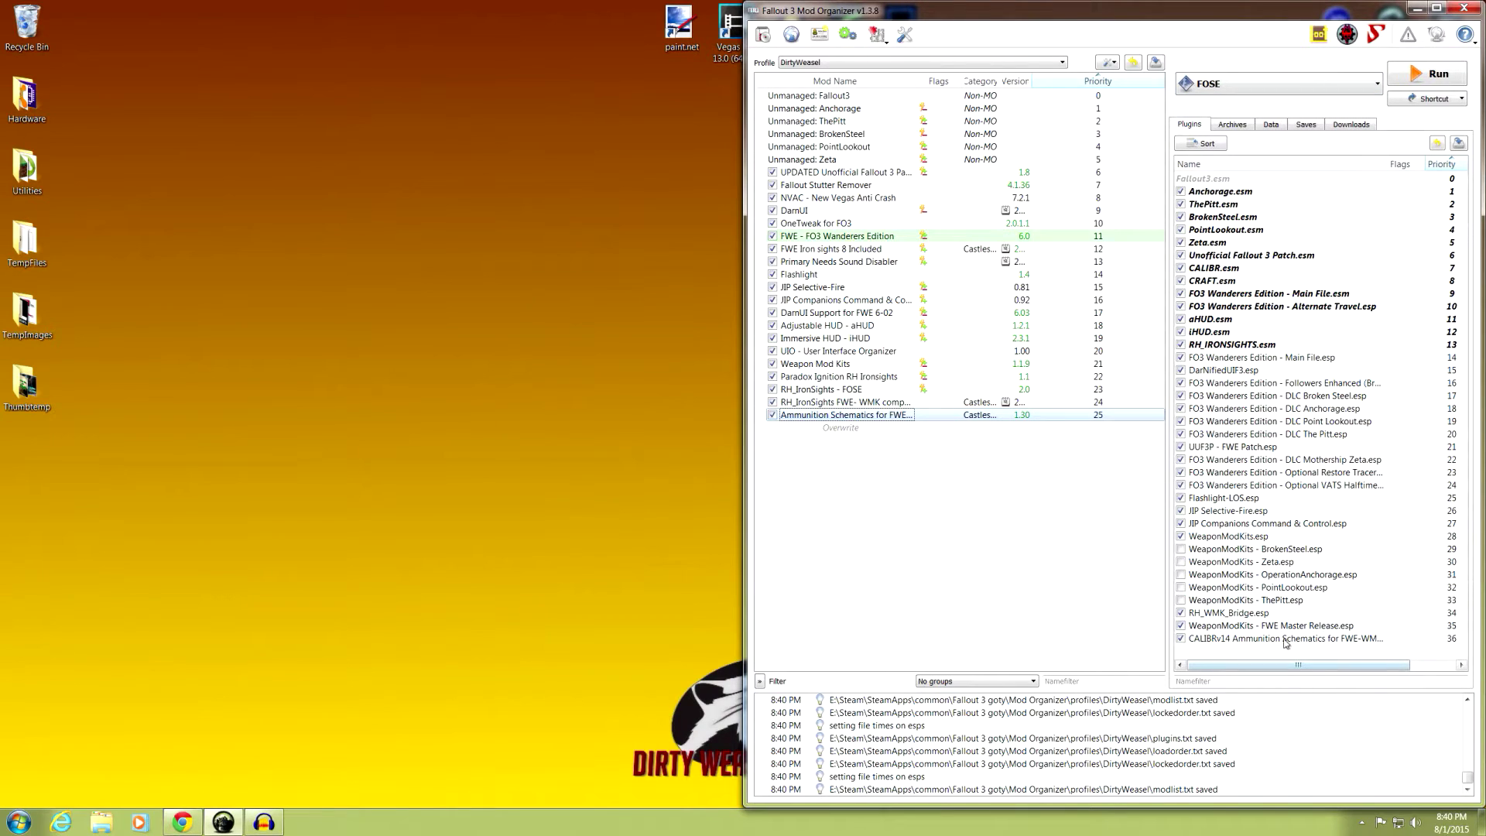
left_click(1181, 549)
left_click(1181, 562)
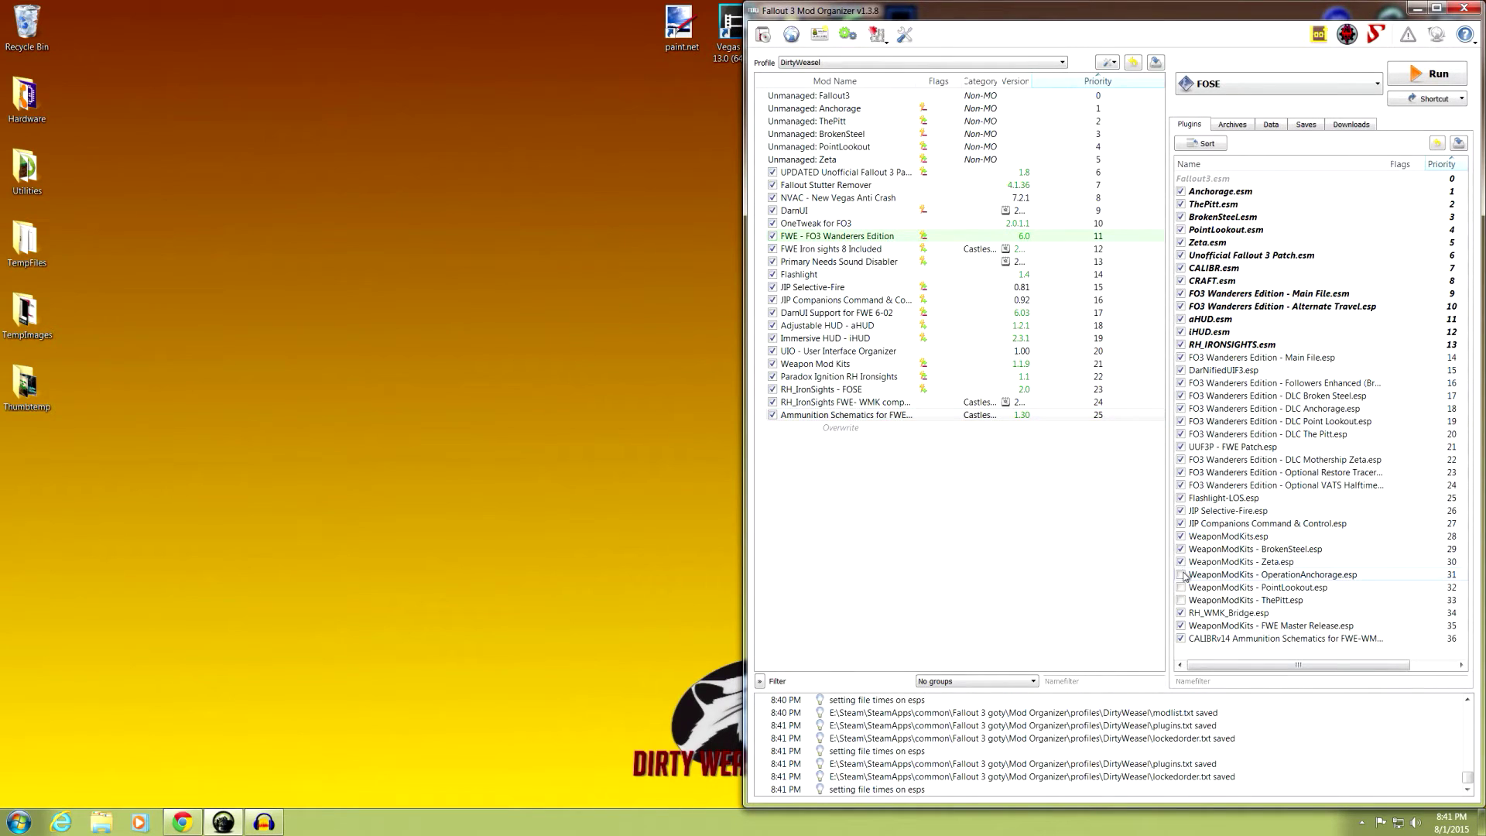
left_click(1181, 599)
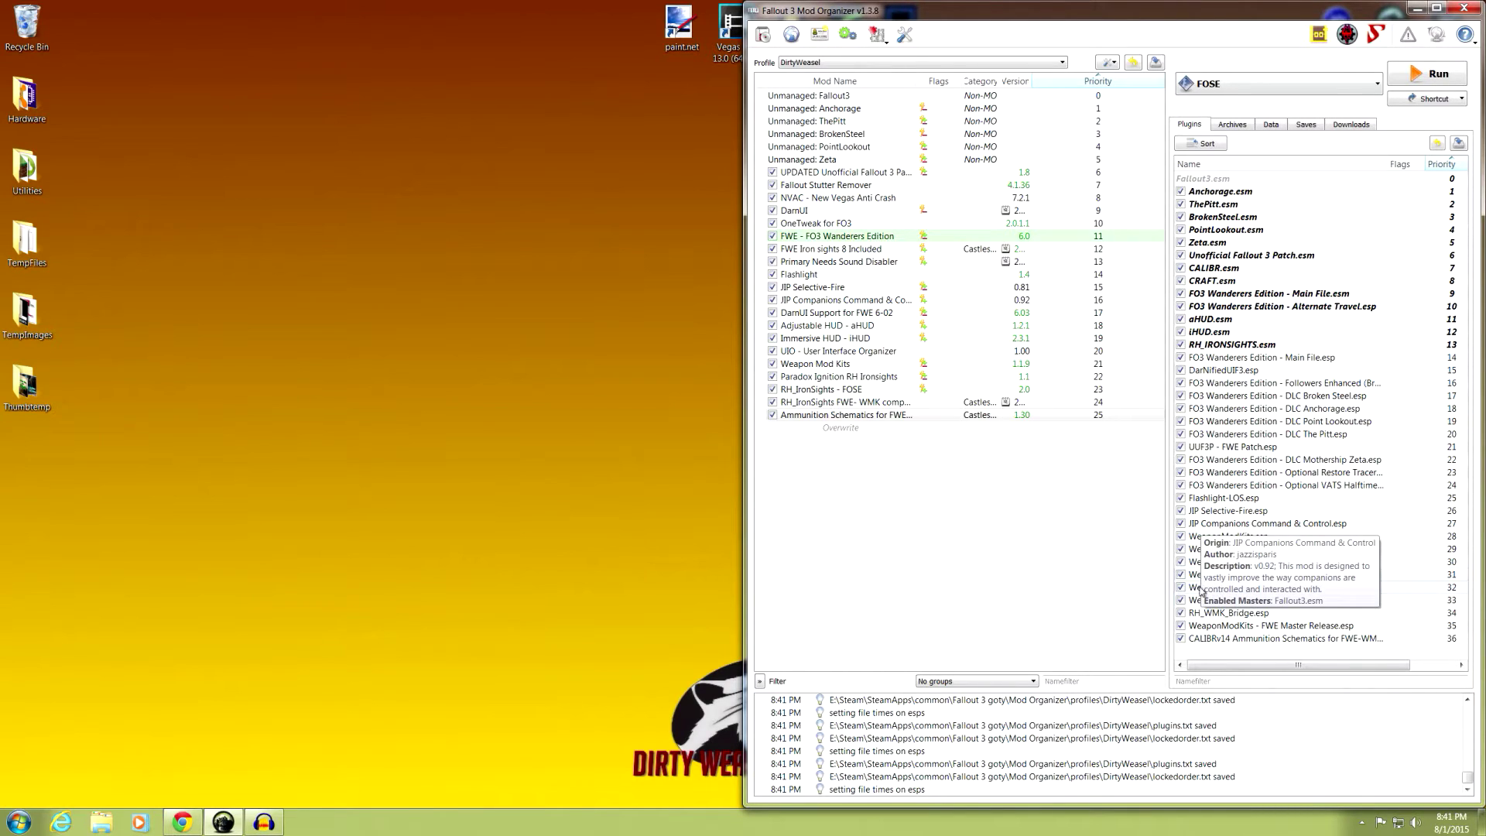
mouse_move(1202, 603)
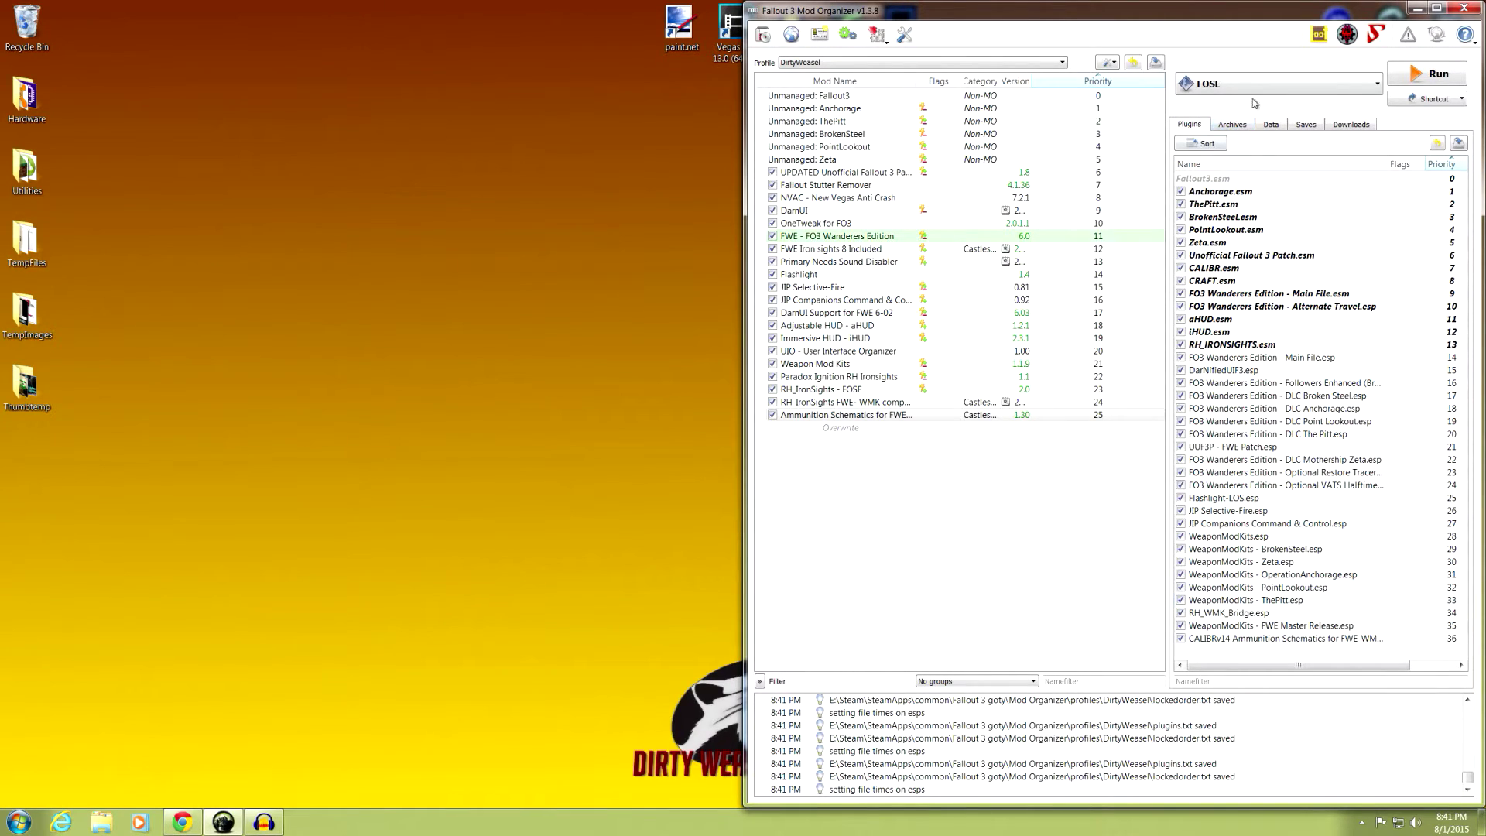
Run LOOT from Mod Organizer and review its plugin list for plugins that need cleaning.
left_click(1374, 91)
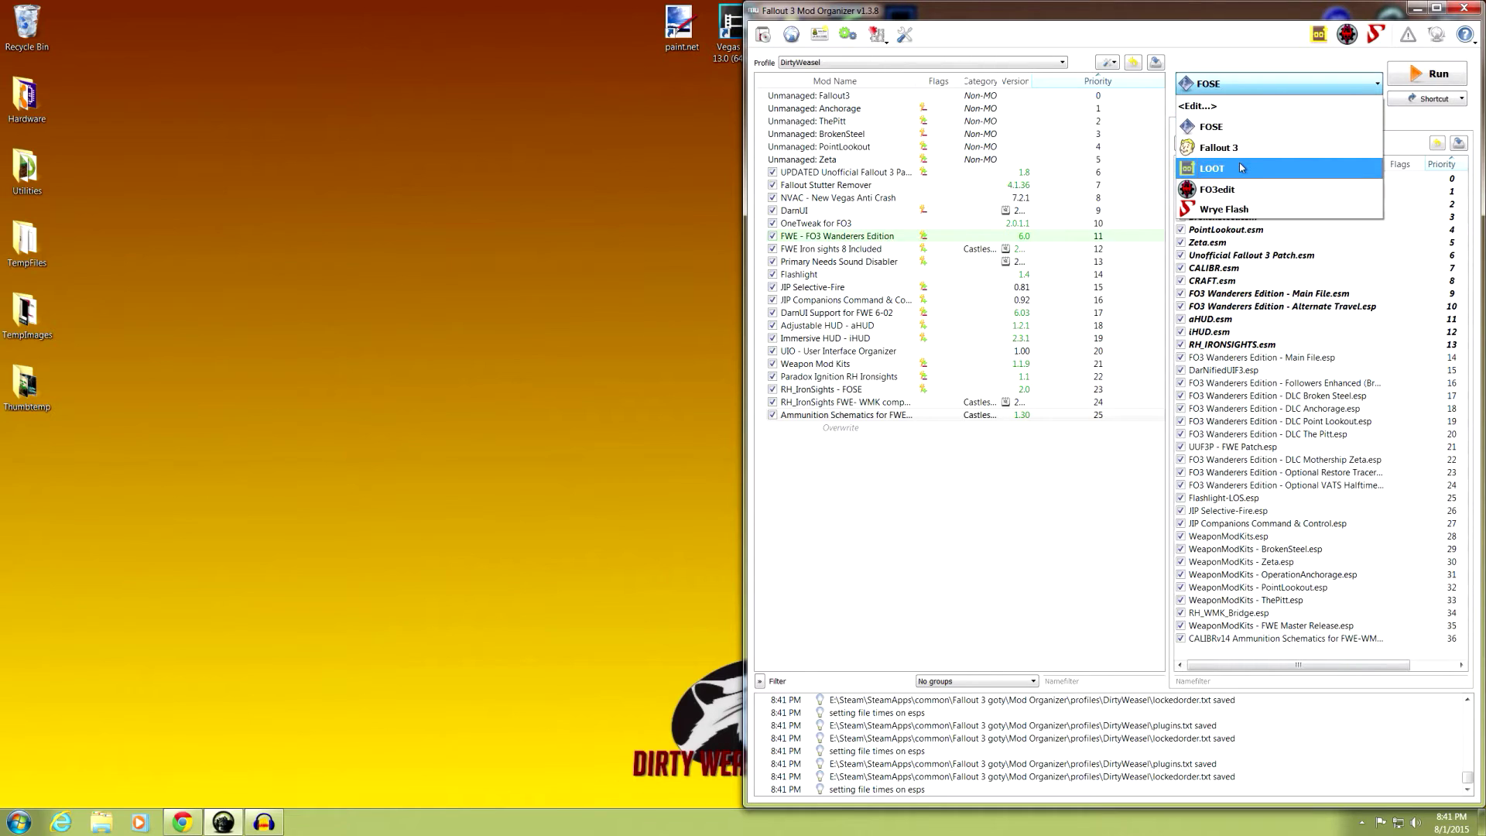
left_click(1366, 164)
left_click(1430, 73)
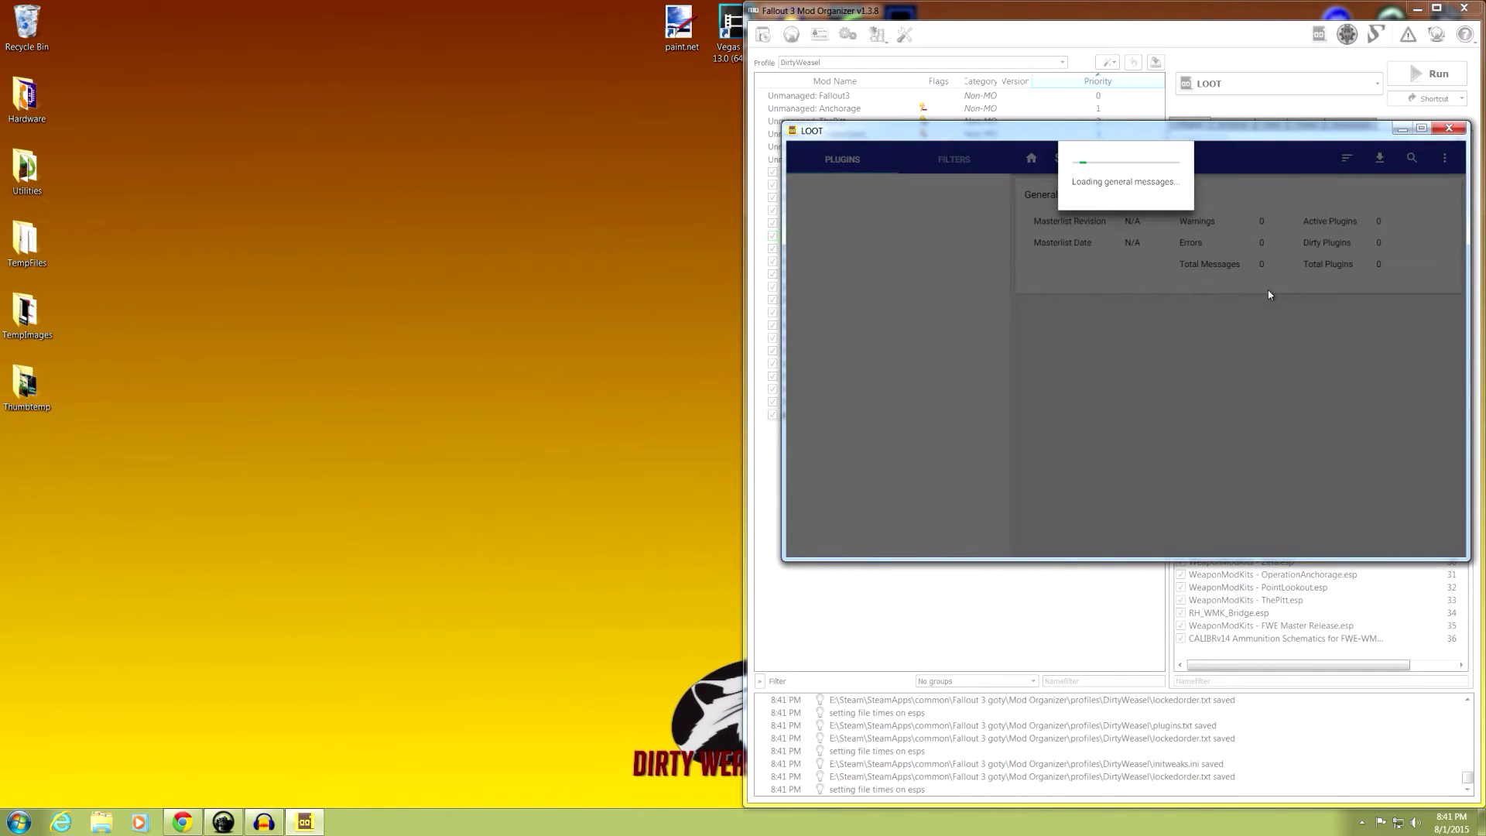
scroll(1165, 361, "down", 5)
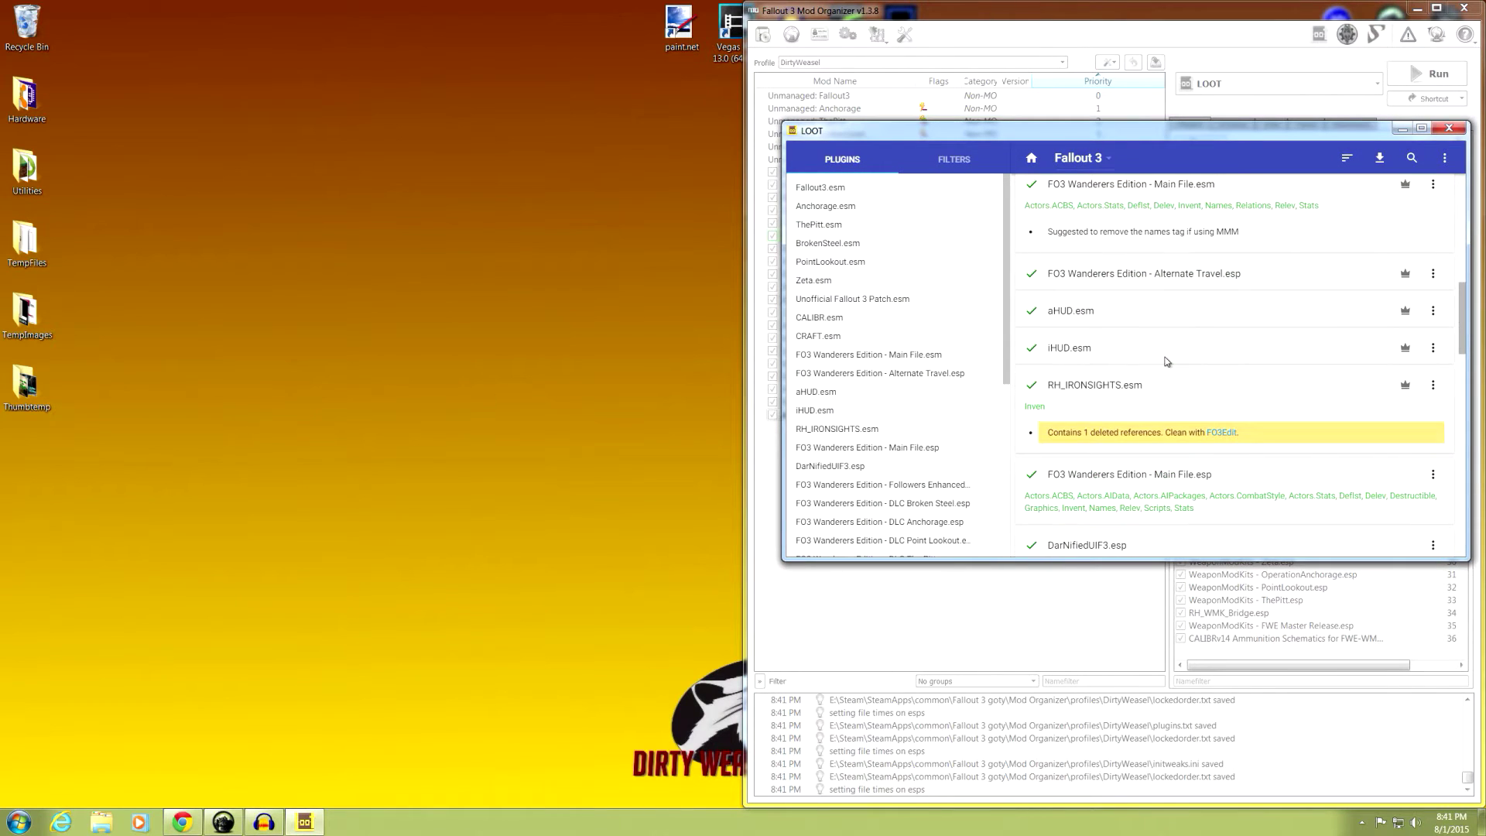
scroll(1165, 362, "down", 2)
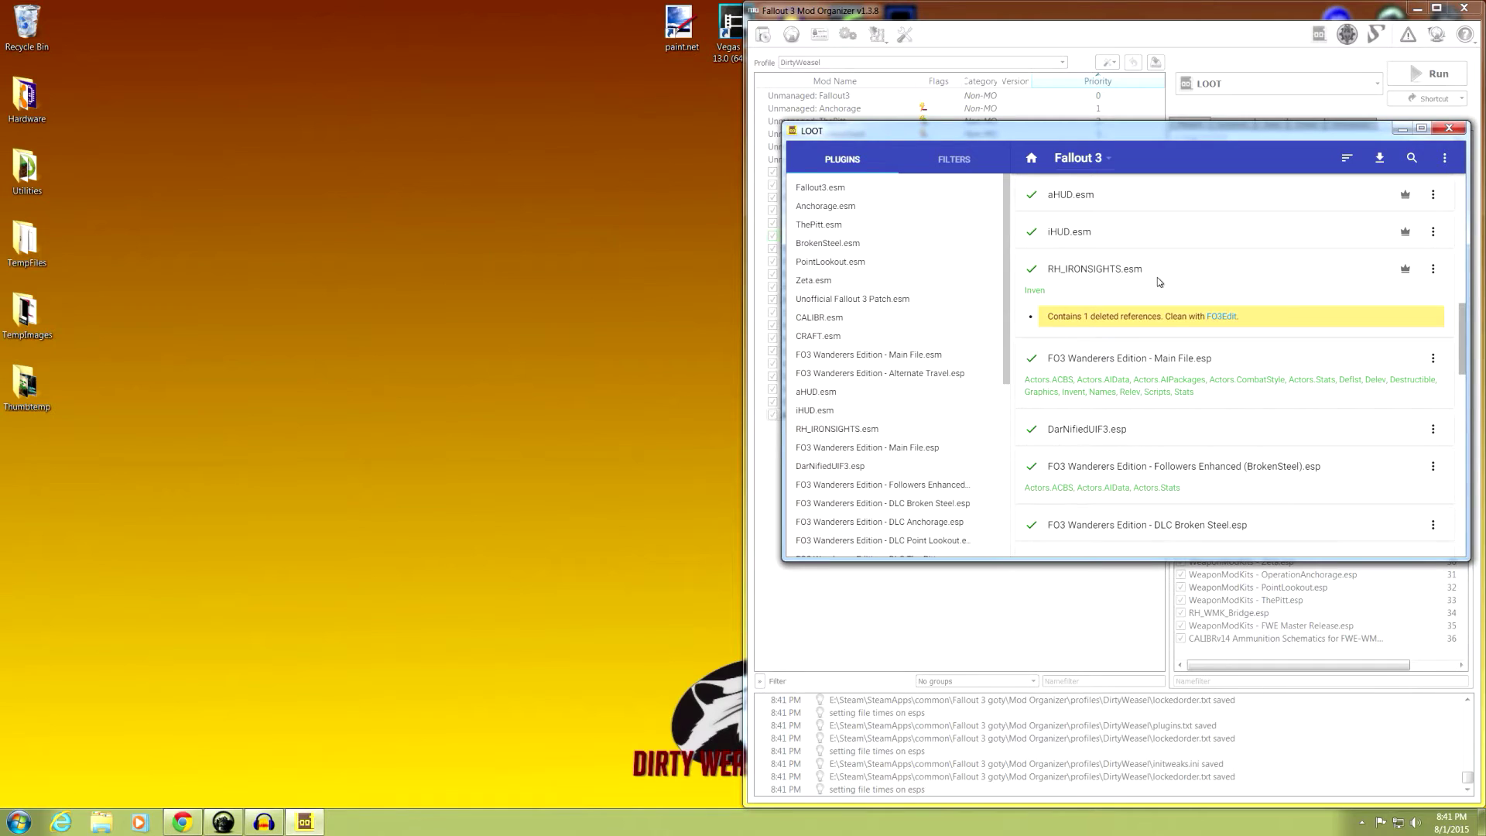
scroll(1158, 277, "down", 8)
scroll(1169, 313, "down", 5)
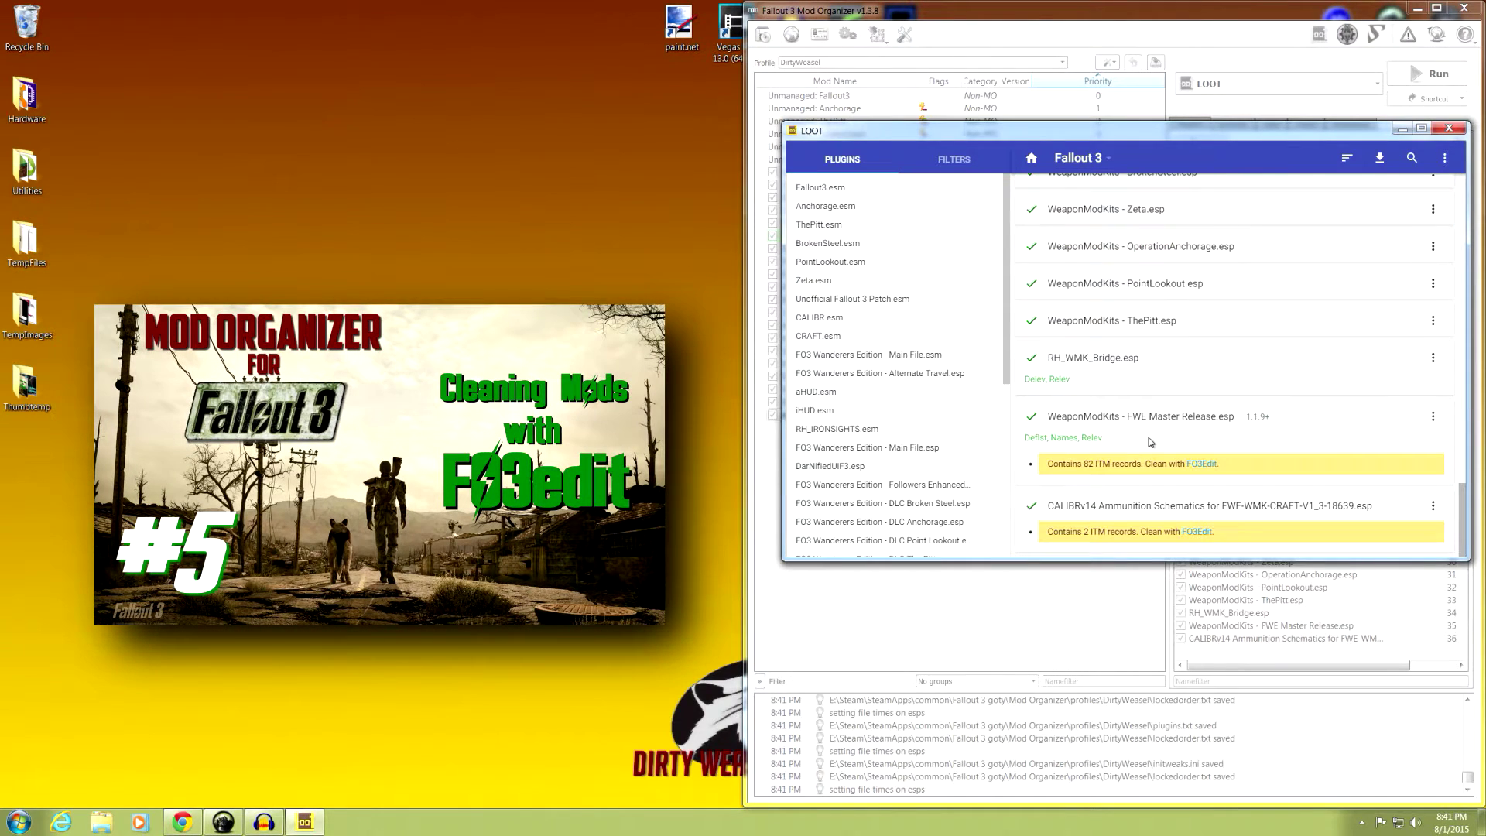
scroll(1150, 442, "up", 15)
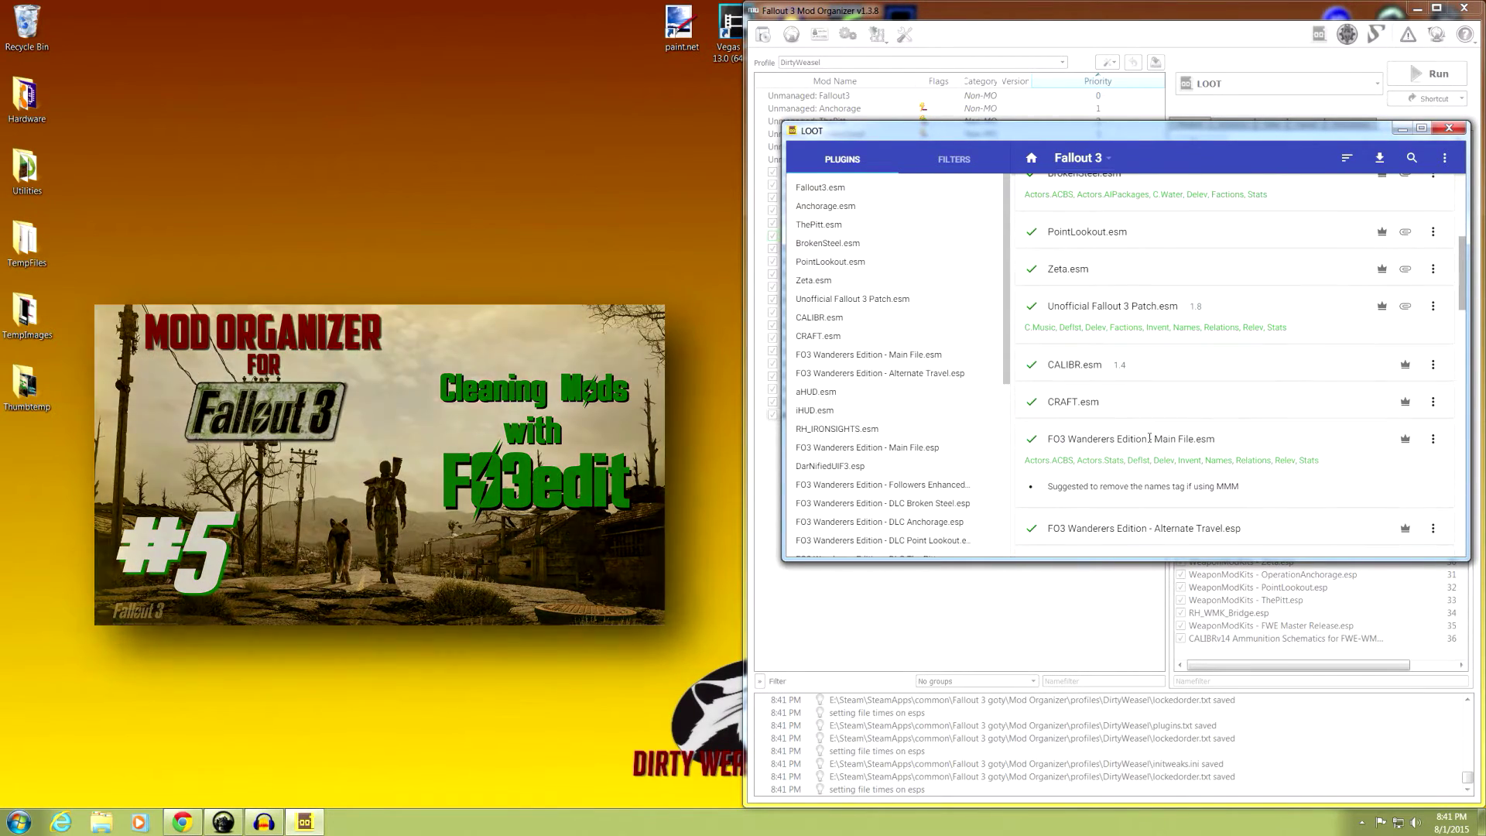
scroll(1150, 439, "up", 5)
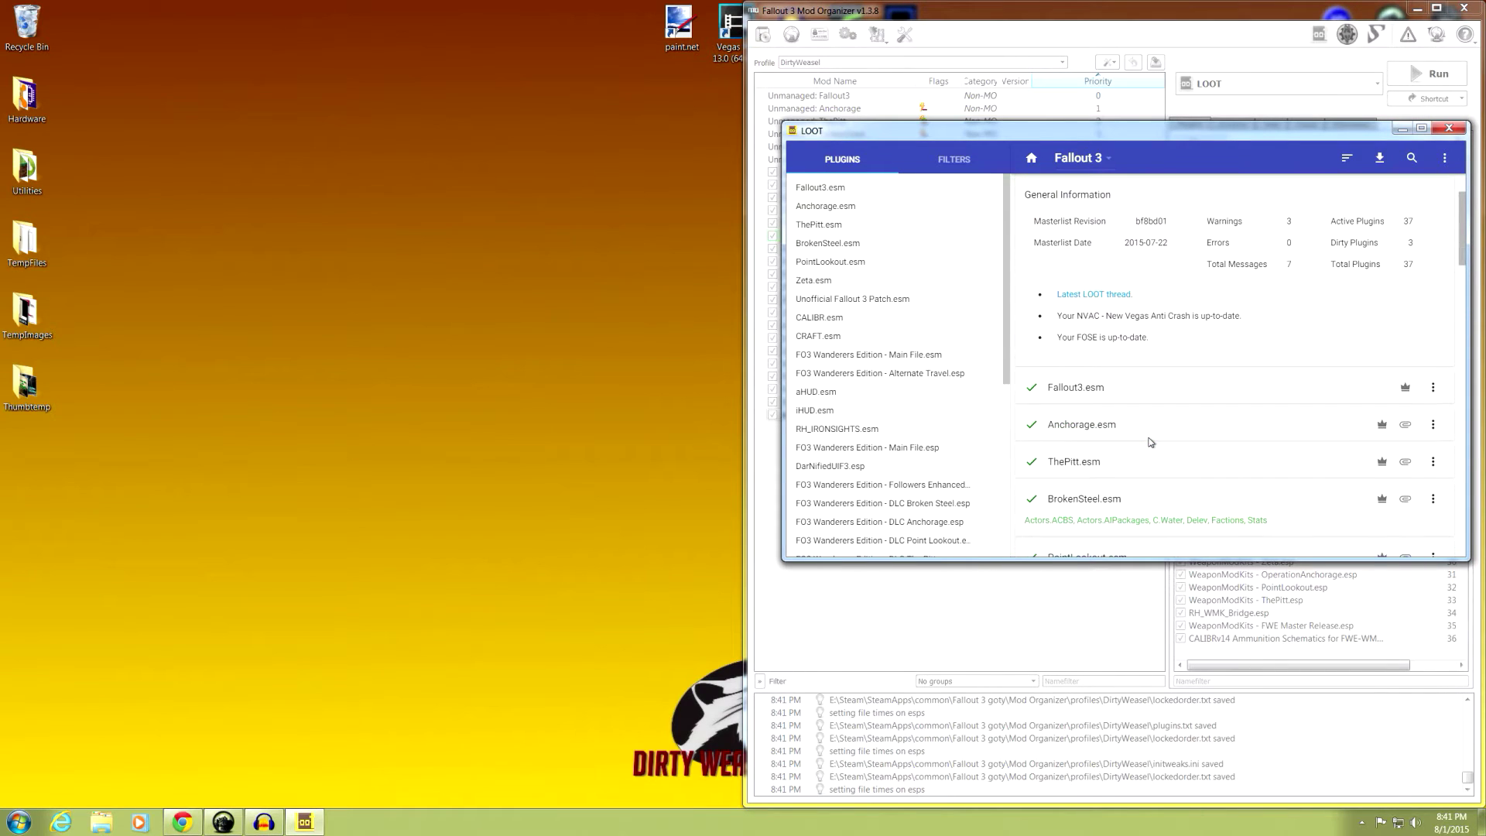
Sort the Fallout 3 load order in LOOT, review and apply the new order, and close LOOT.
left_click(1346, 158)
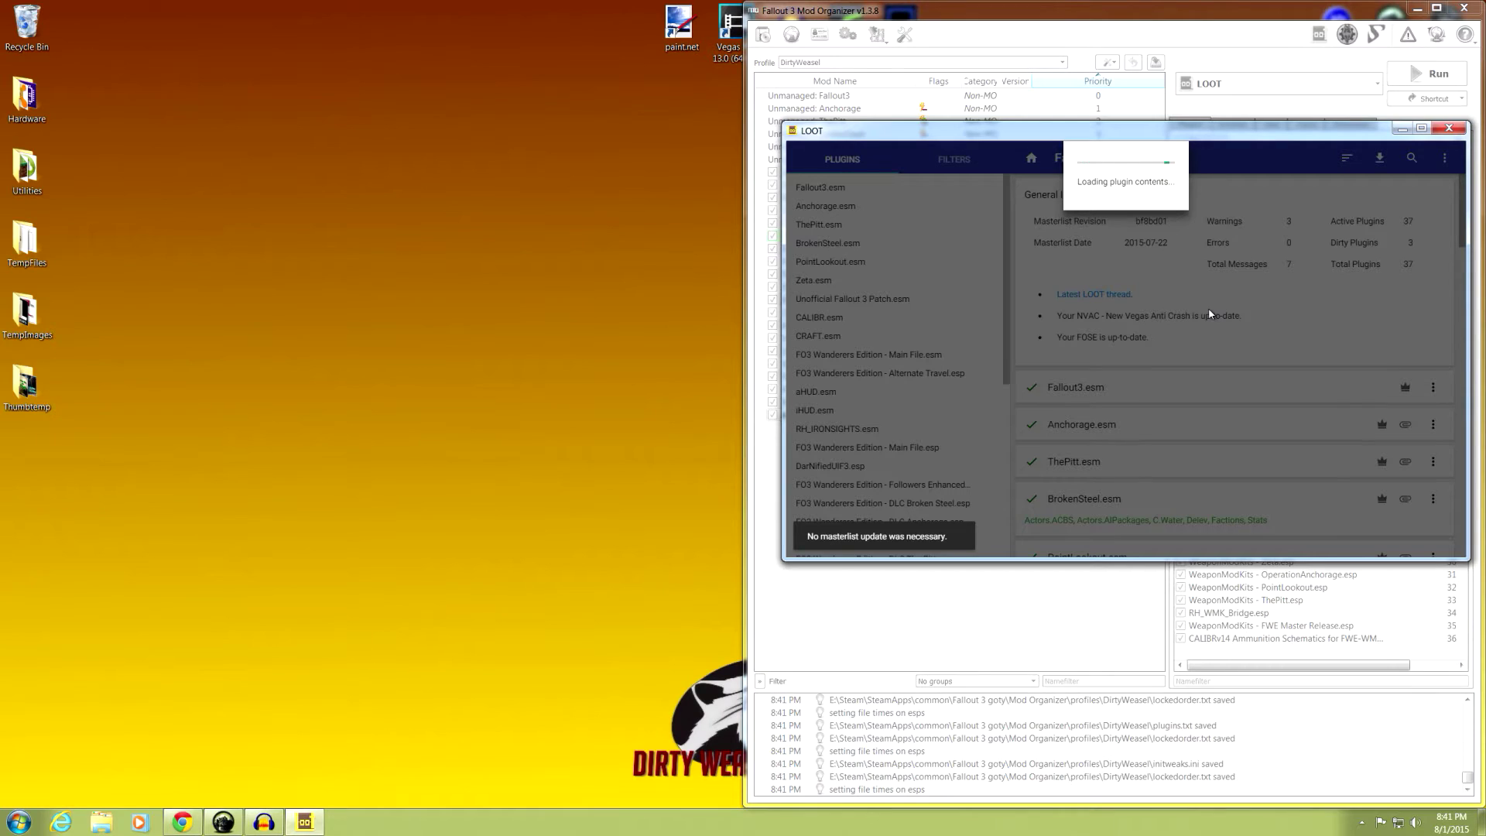
scroll(1223, 325, "down", 15)
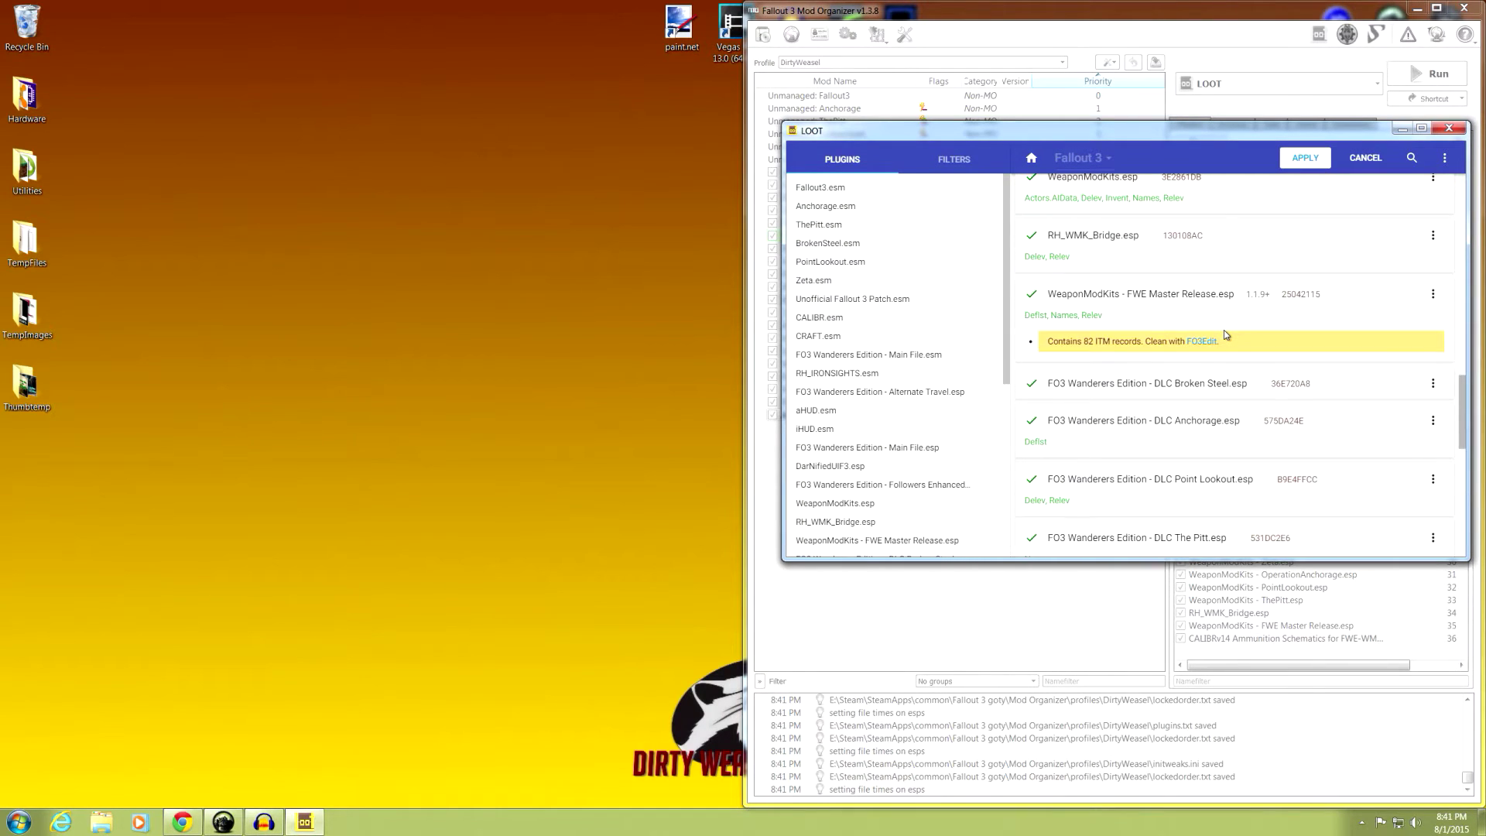
scroll(1224, 336, "down", 3)
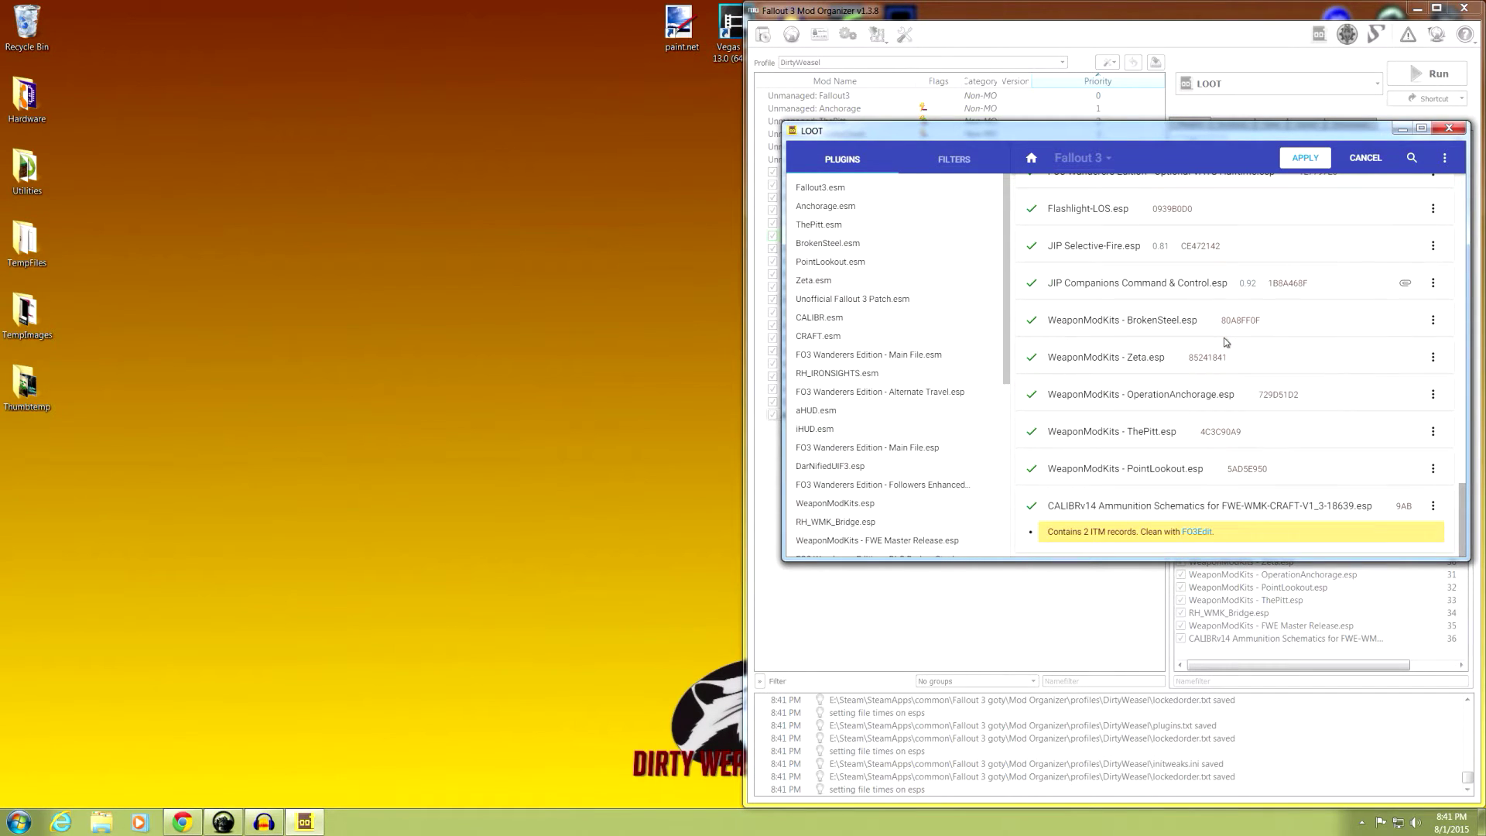
left_click(1303, 162)
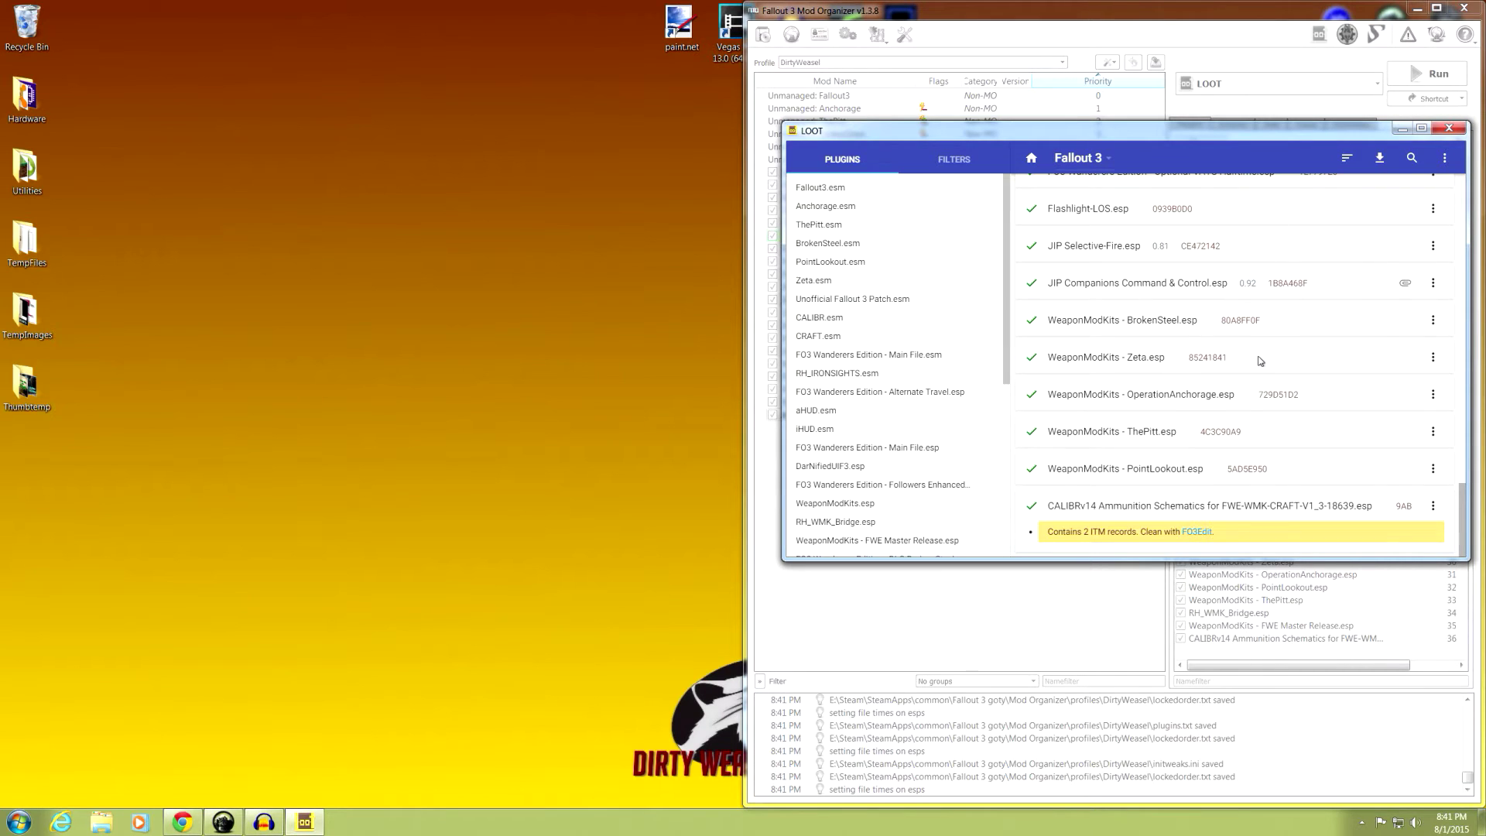
left_click(1448, 128)
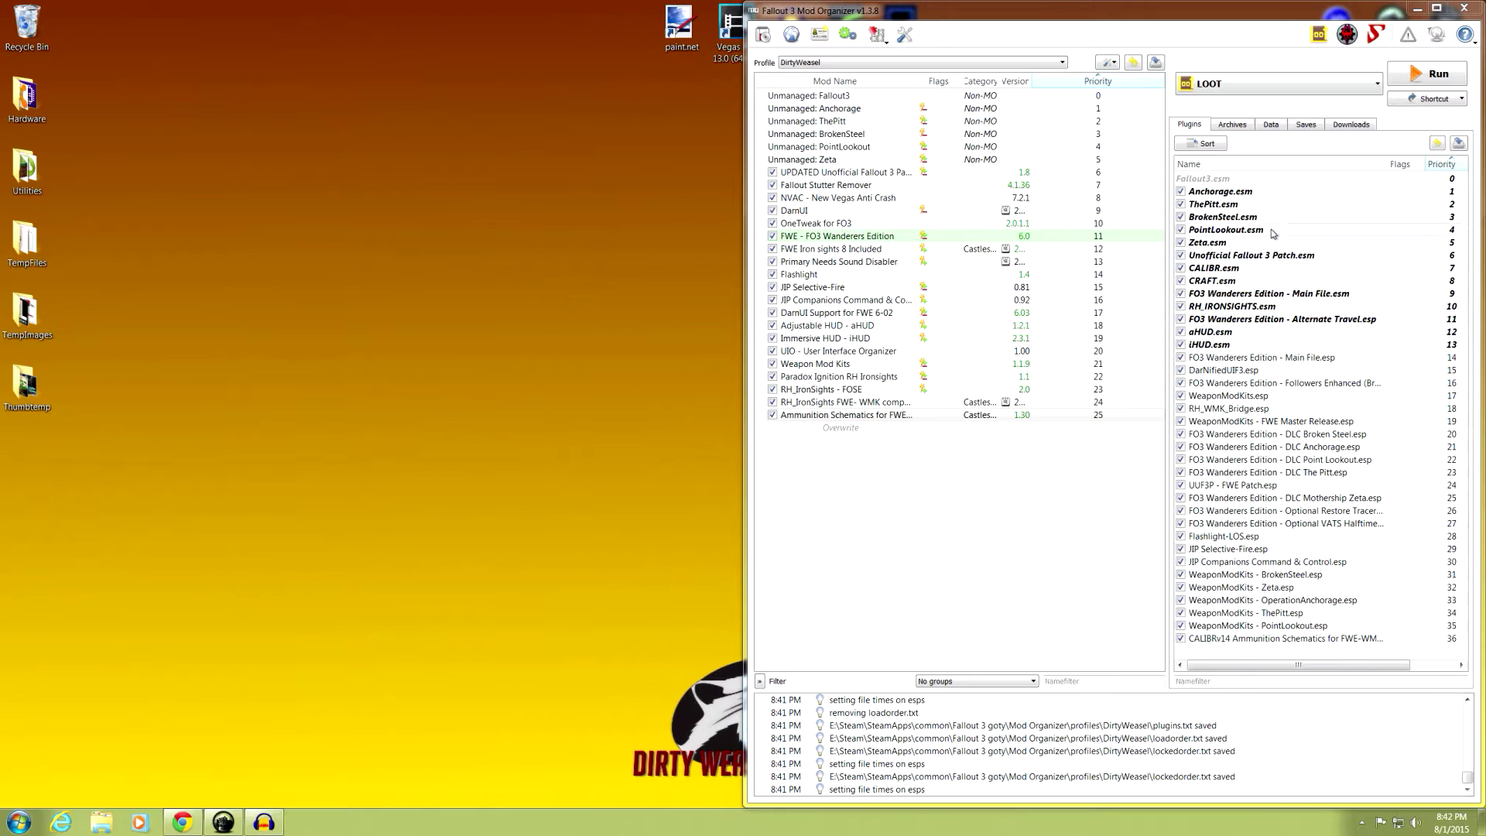
Run FO3Edit from Mod Organizer with all plugins selected and check that the background loader has finished.
left_click(1375, 86)
left_click(1291, 191)
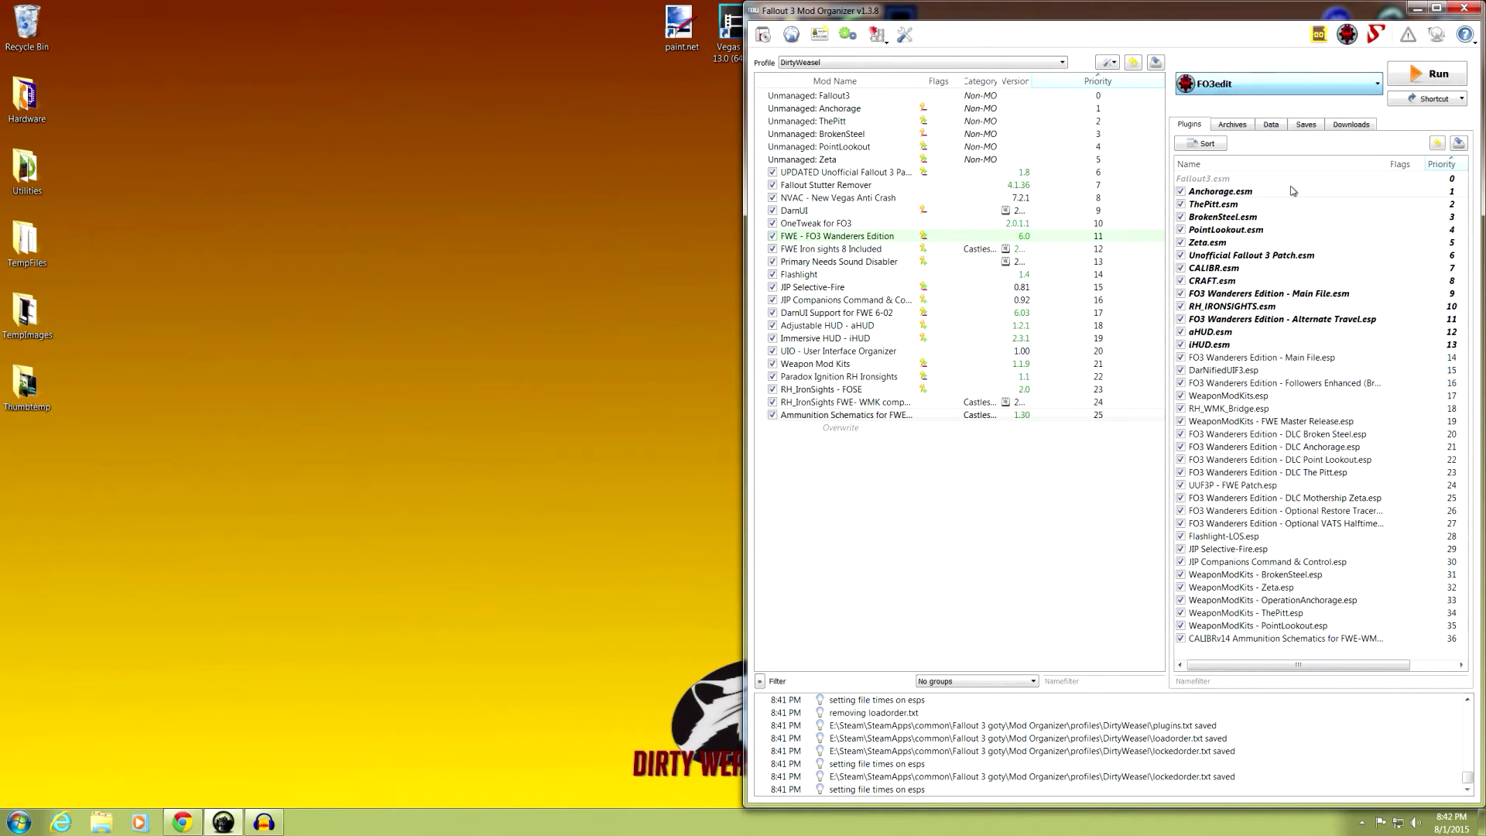
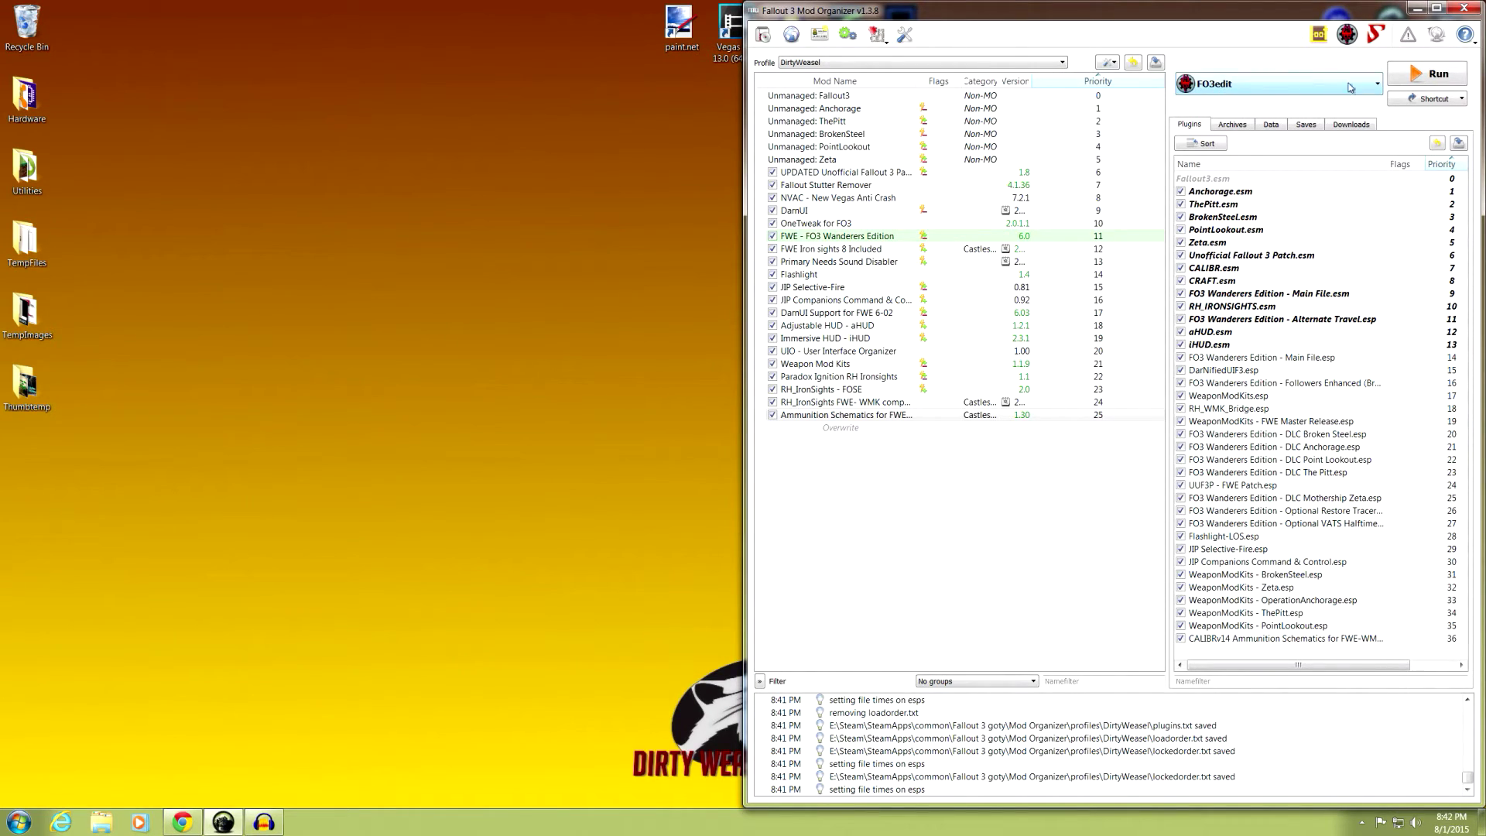
left_click(1420, 76)
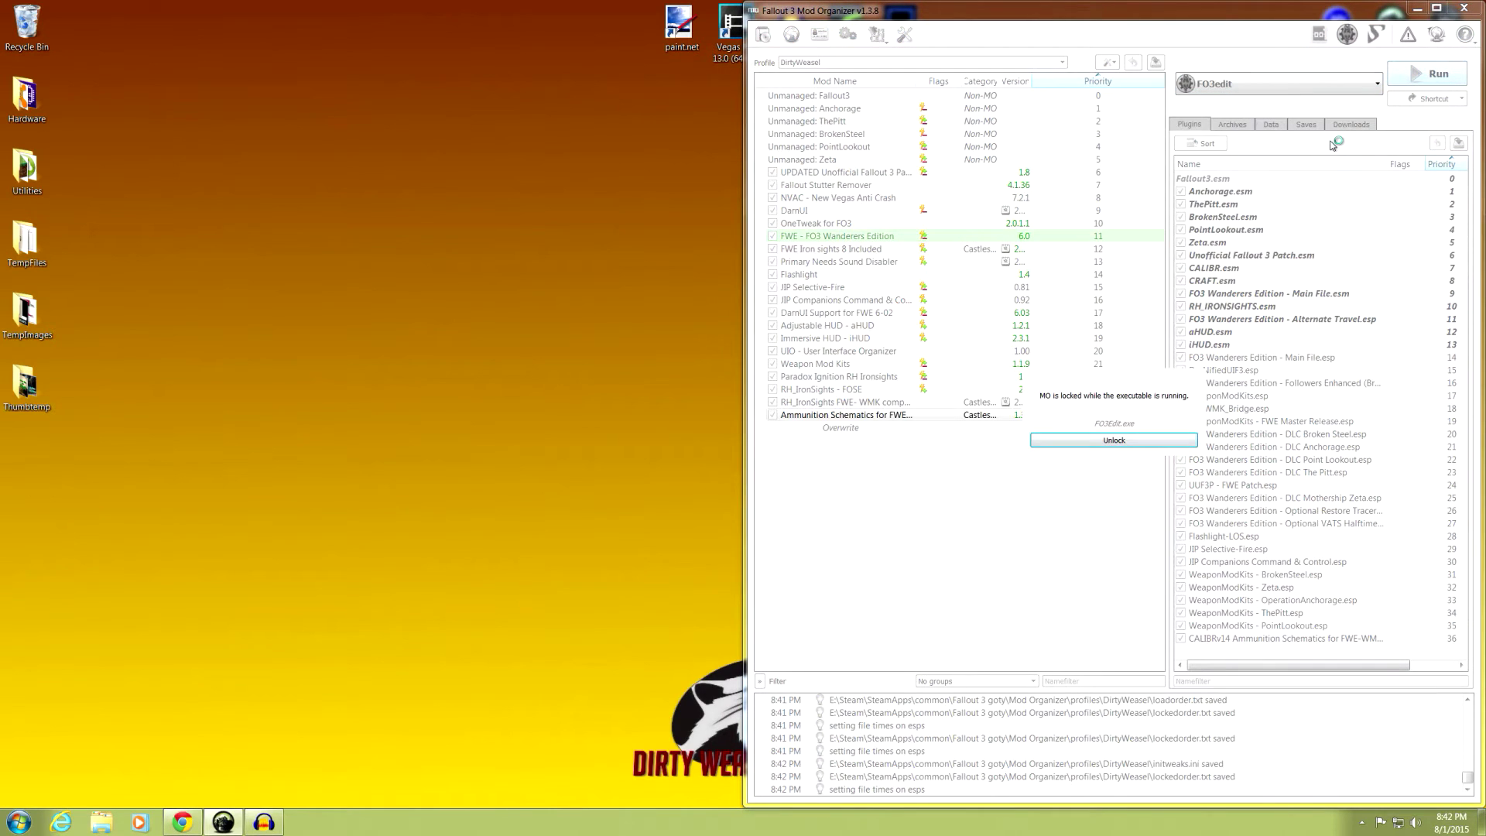
left_click_drag(880, 188, 879, 157)
scroll(813, 224, "down", 2)
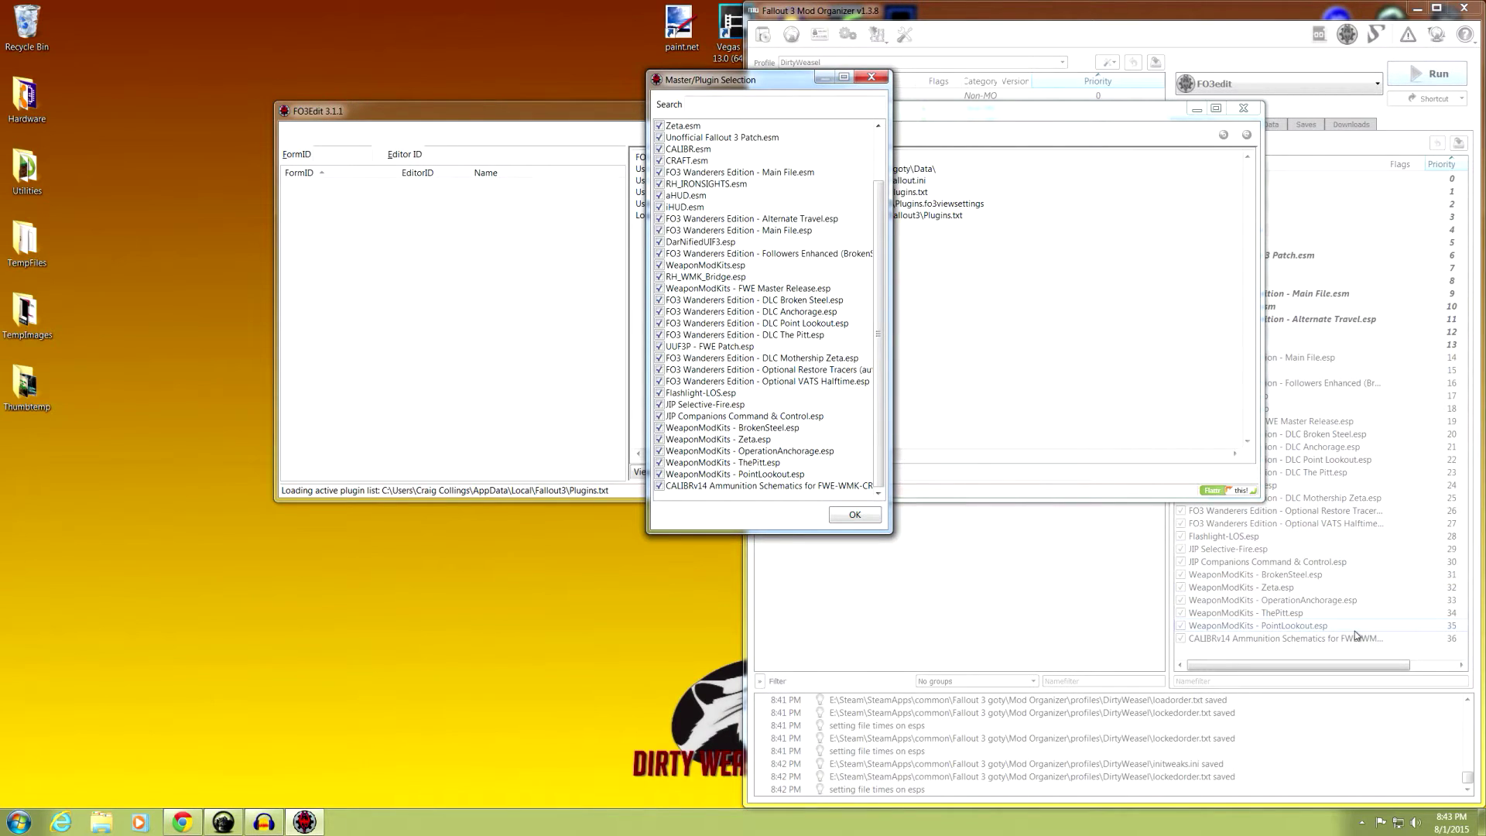
left_click(853, 515)
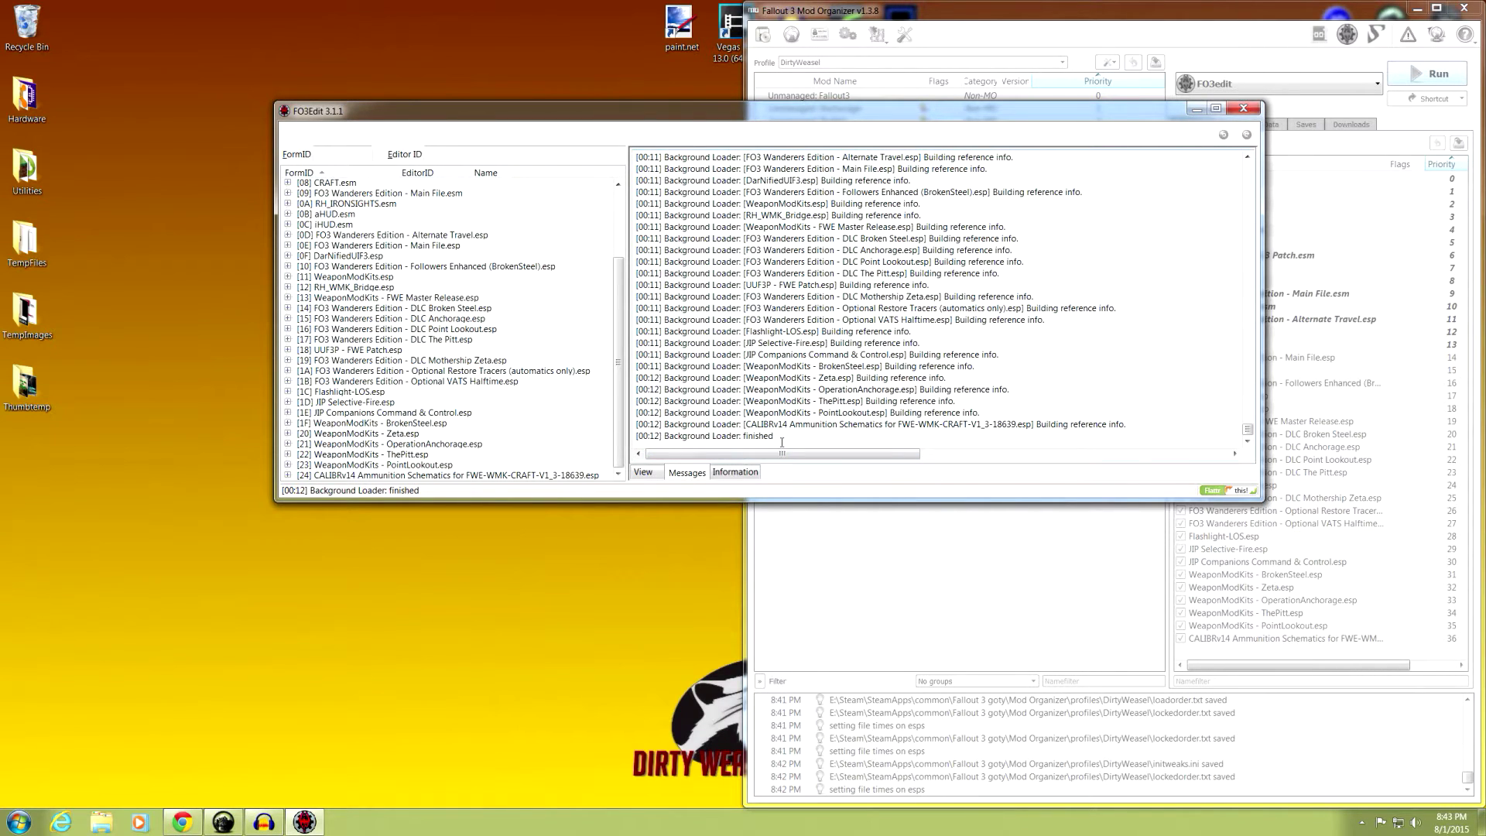
left_click_drag(782, 439, 637, 445)
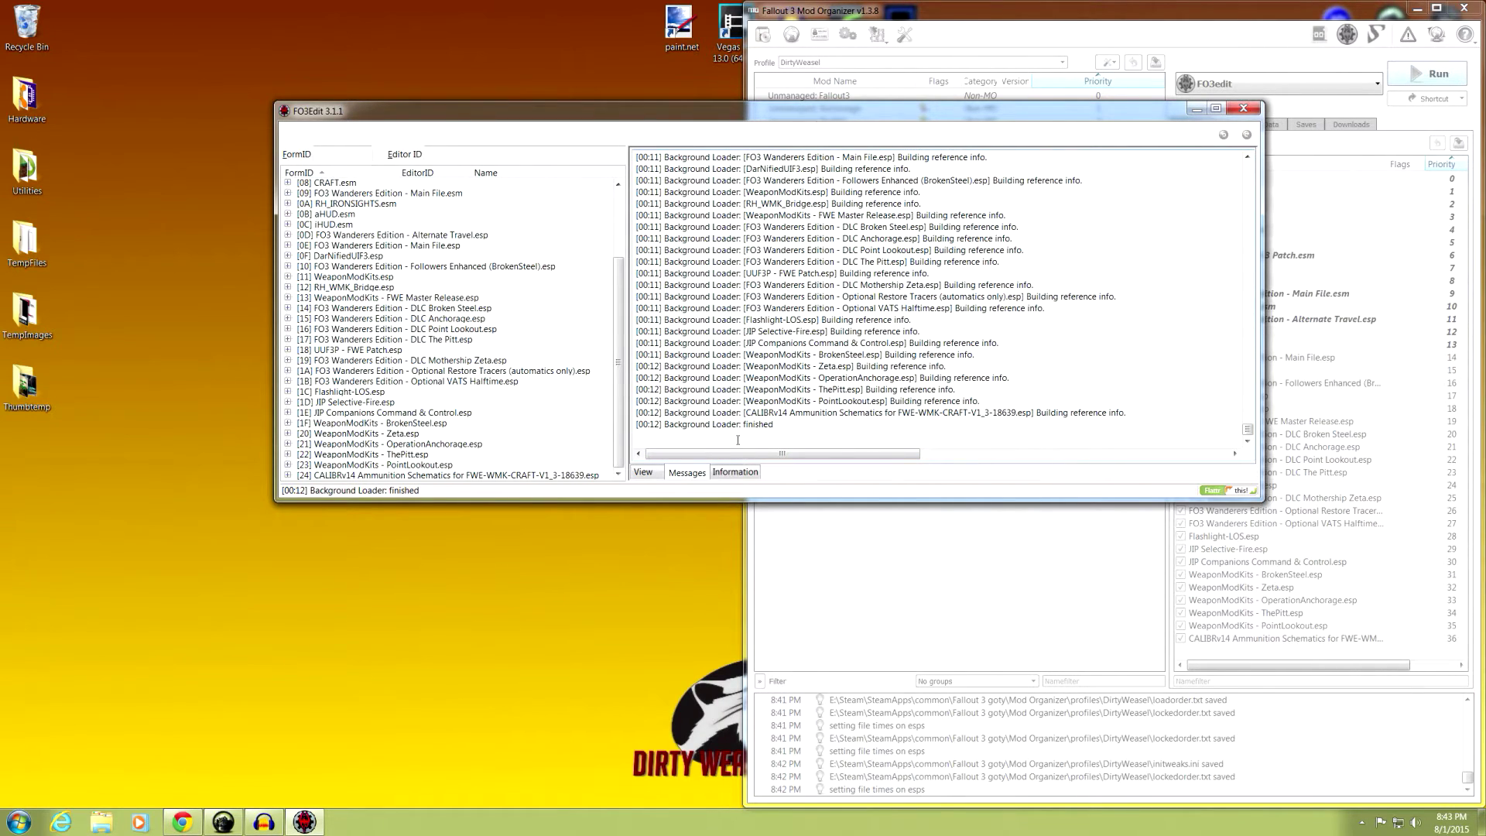
left_click_drag(785, 423, 634, 425)
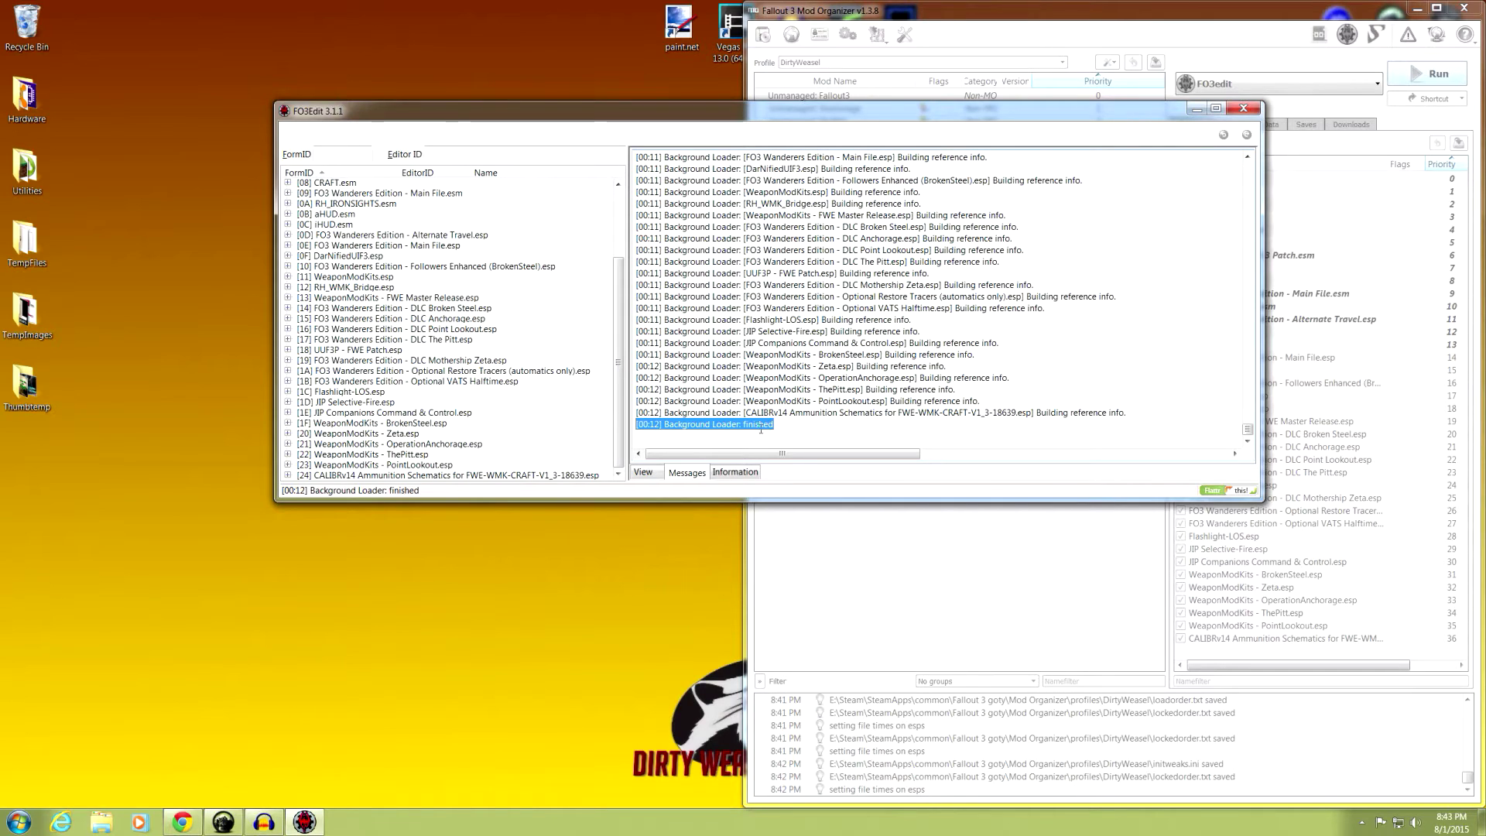
left_click(621, 389)
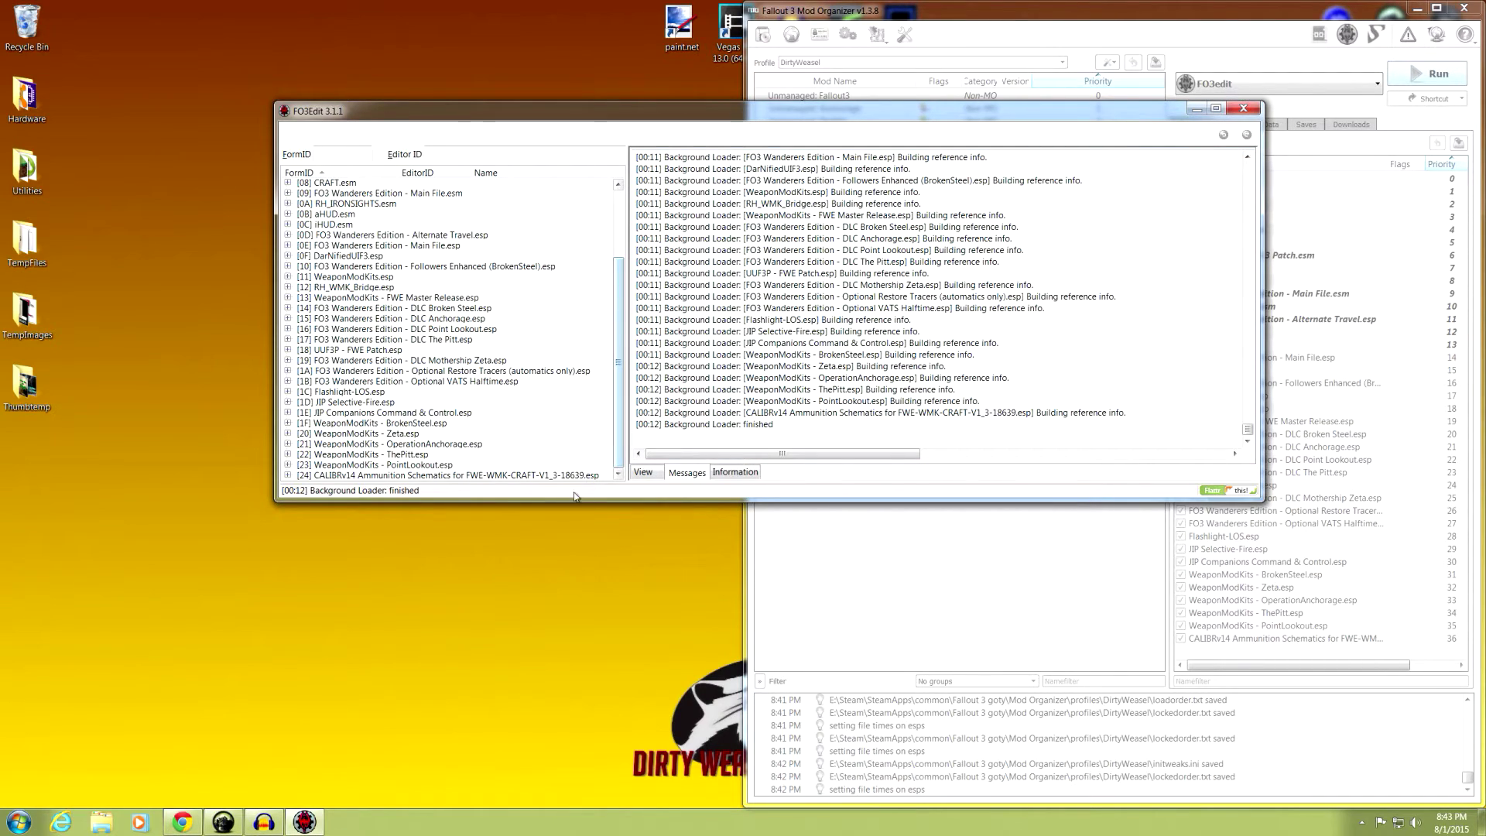
Create a merged patch from the loaded plugins and name it FO3 Merge Patch.
left_click(498, 476)
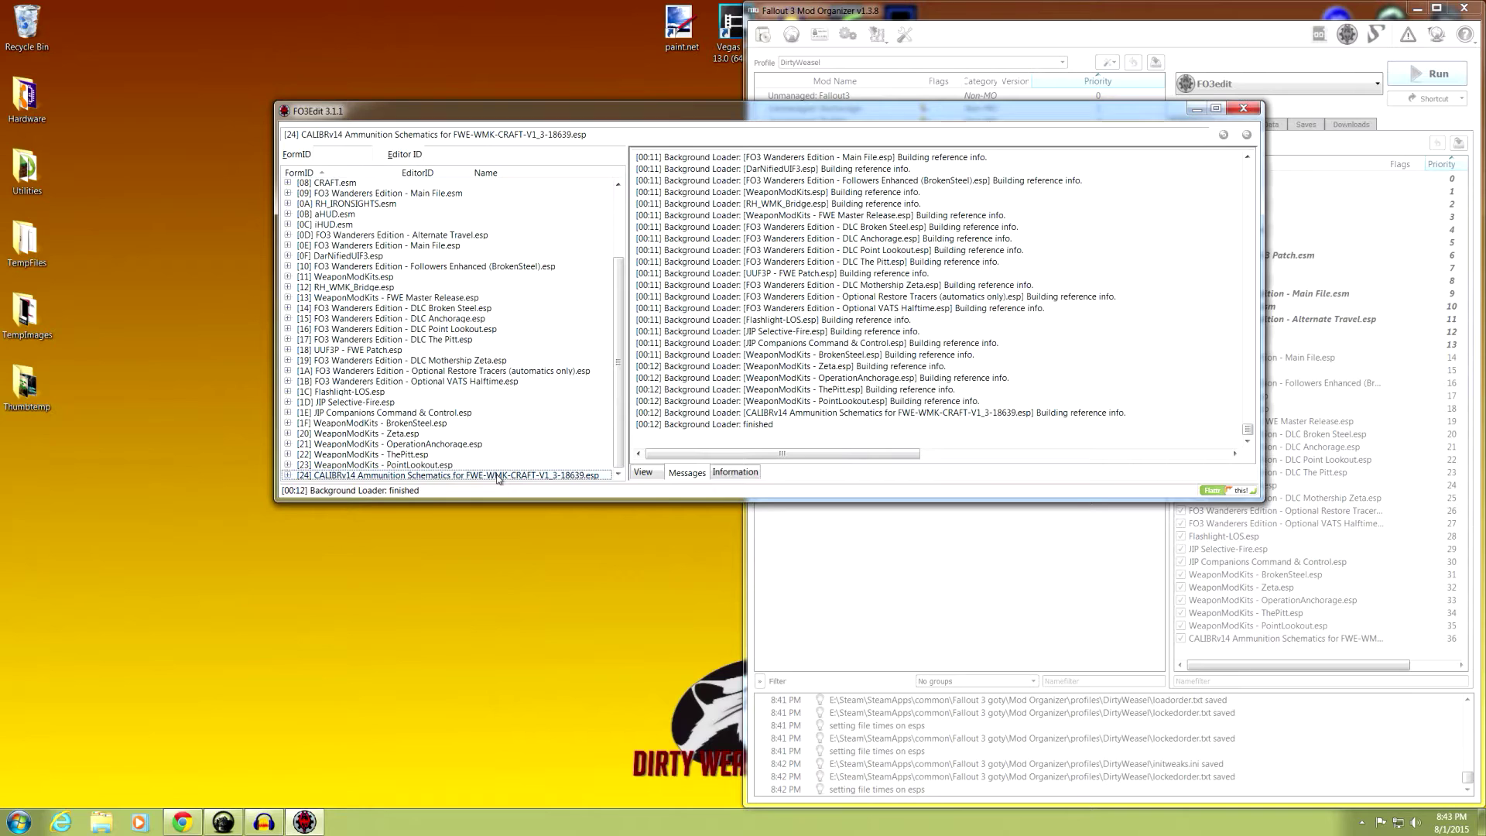
right_click(498, 478)
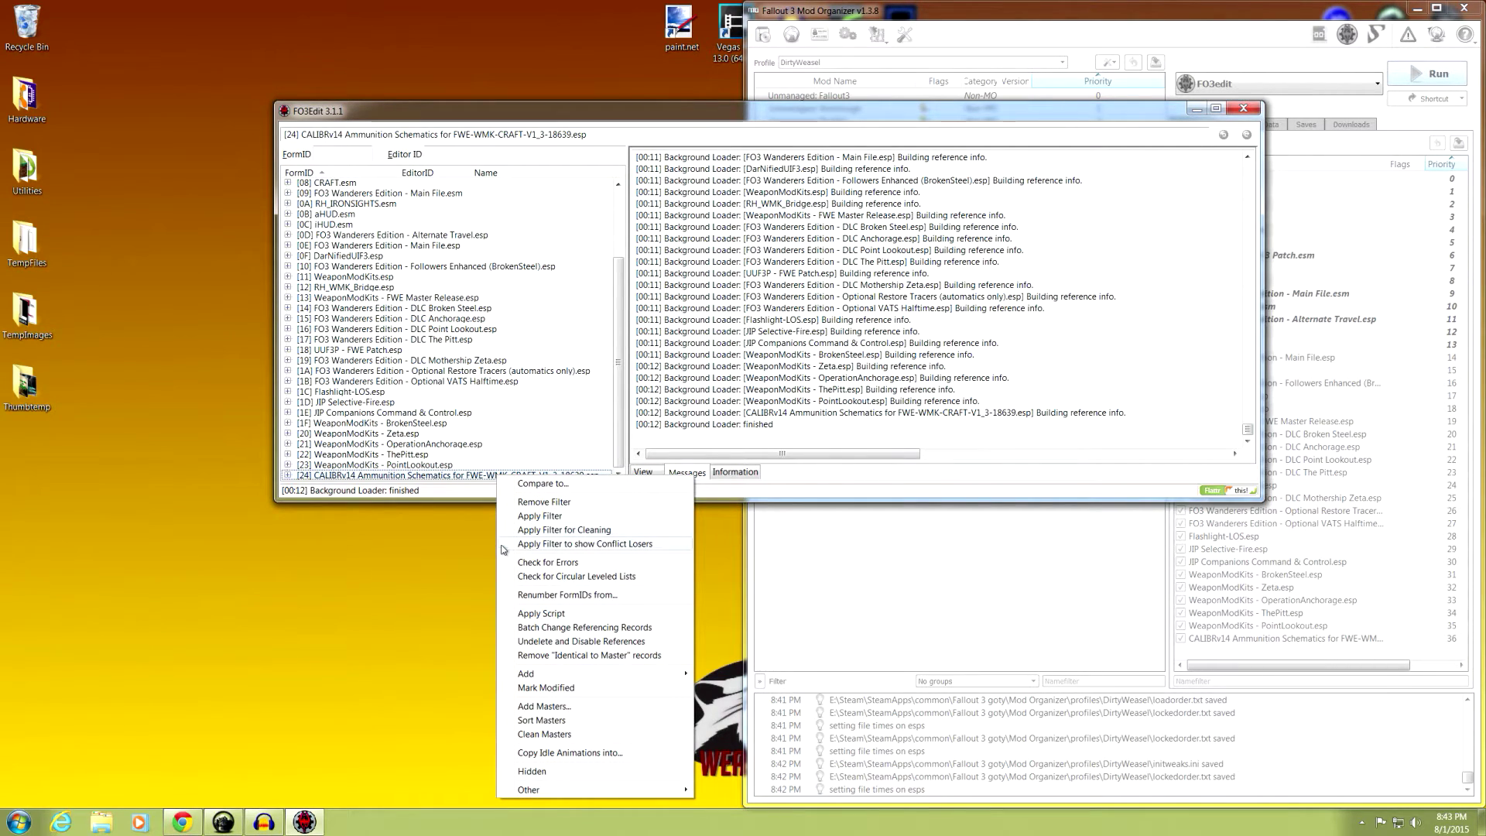
mouse_move(523, 791)
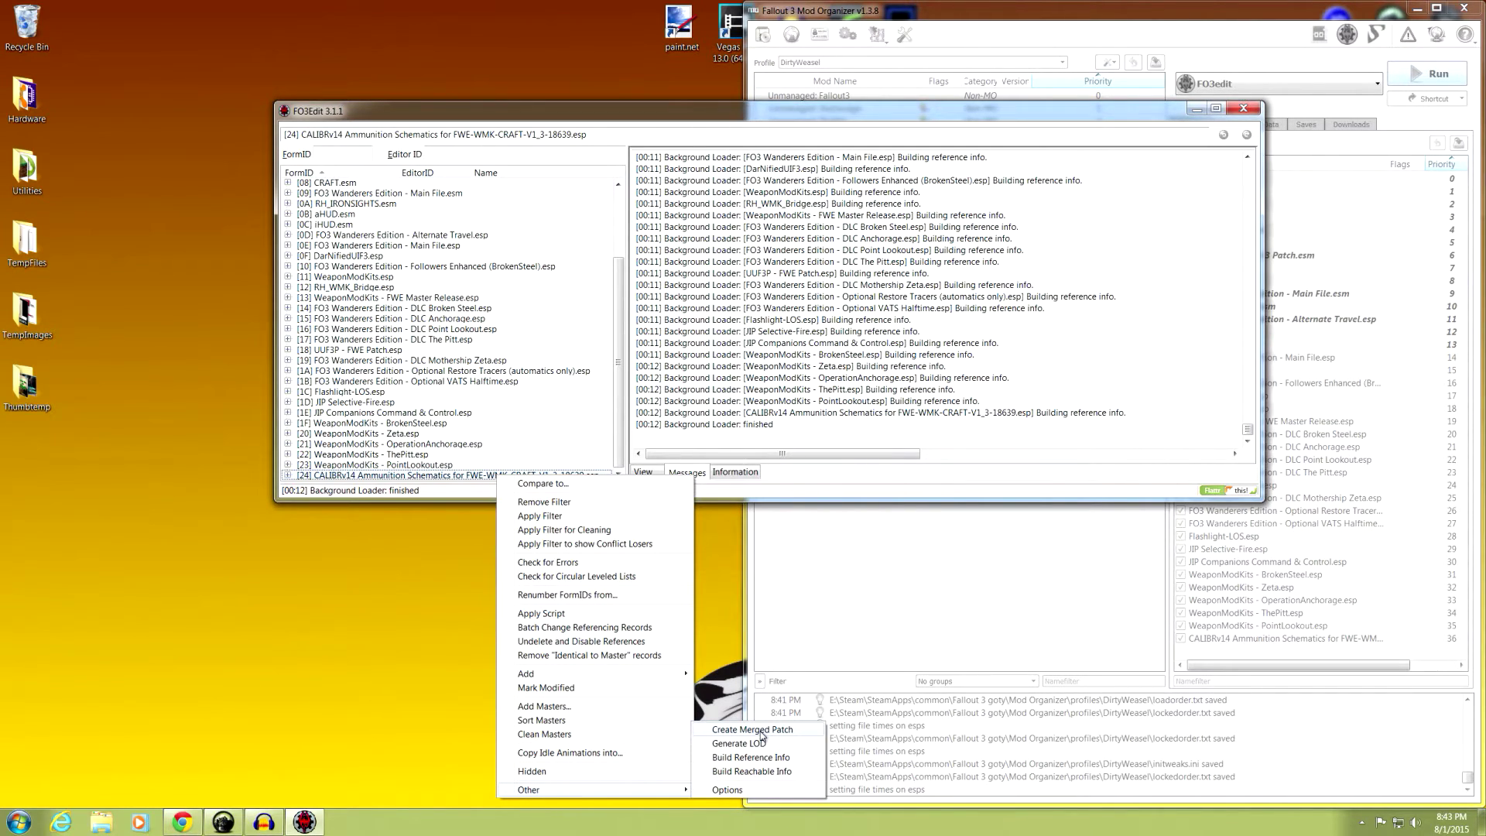
left_click(761, 735)
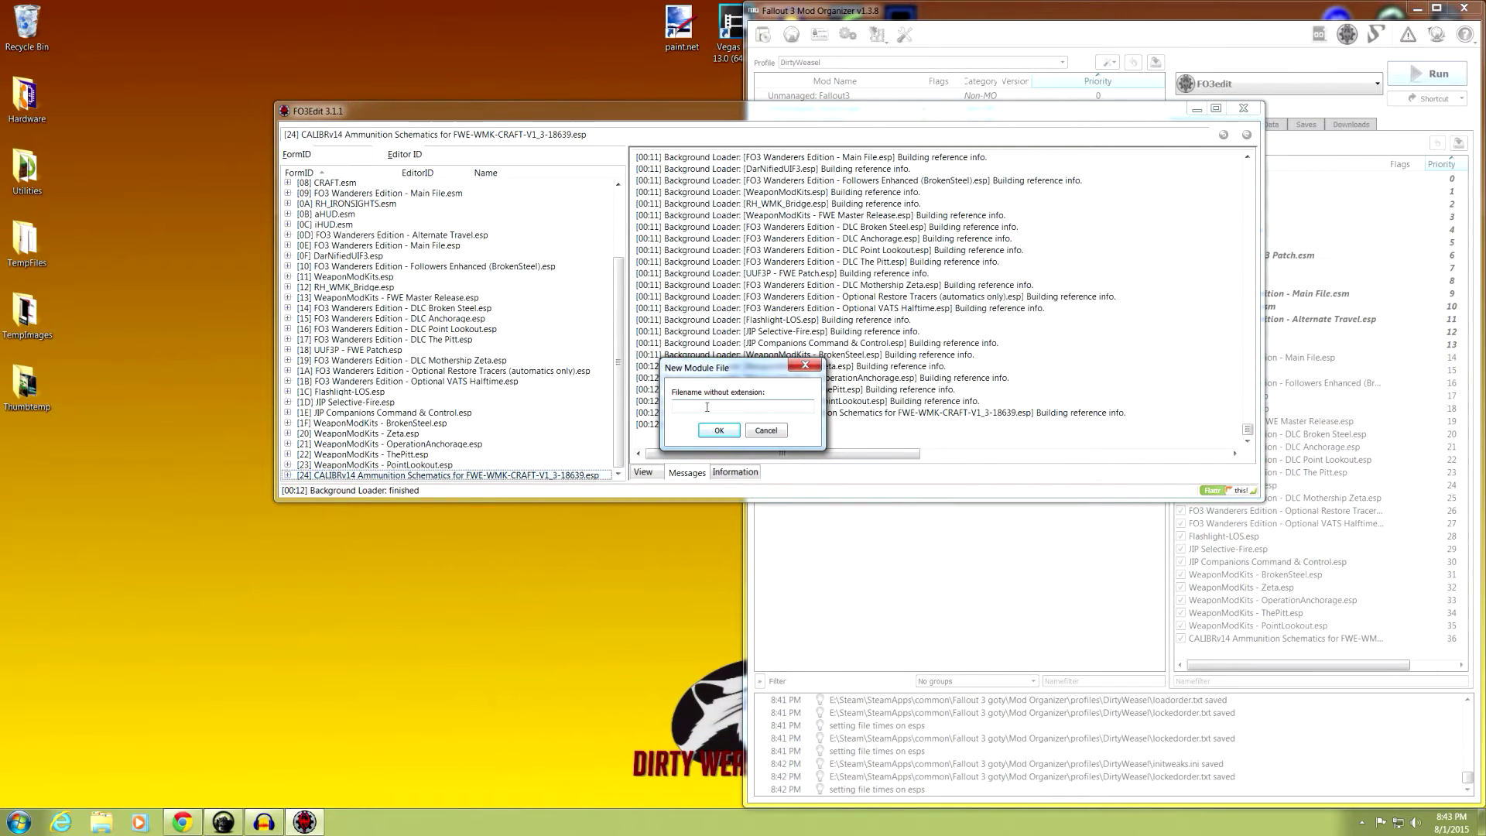
type("FO3 Merge Patch")
left_click(714, 431)
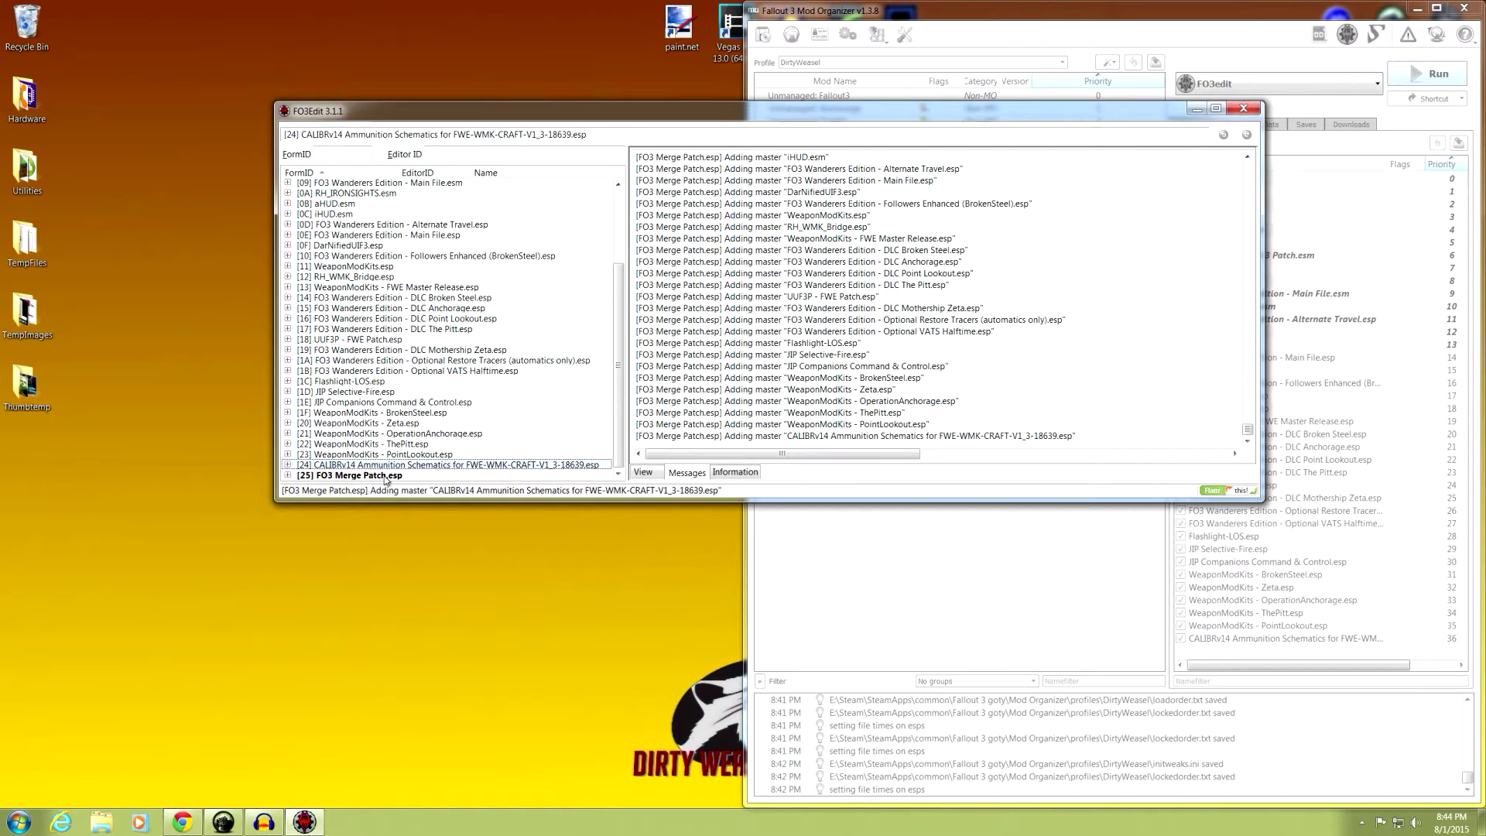
Save FO3 Merge Patch.esp without a backup while closing FO3Edit, and check the problems reported by Mod Organizer.
left_click(1243, 109)
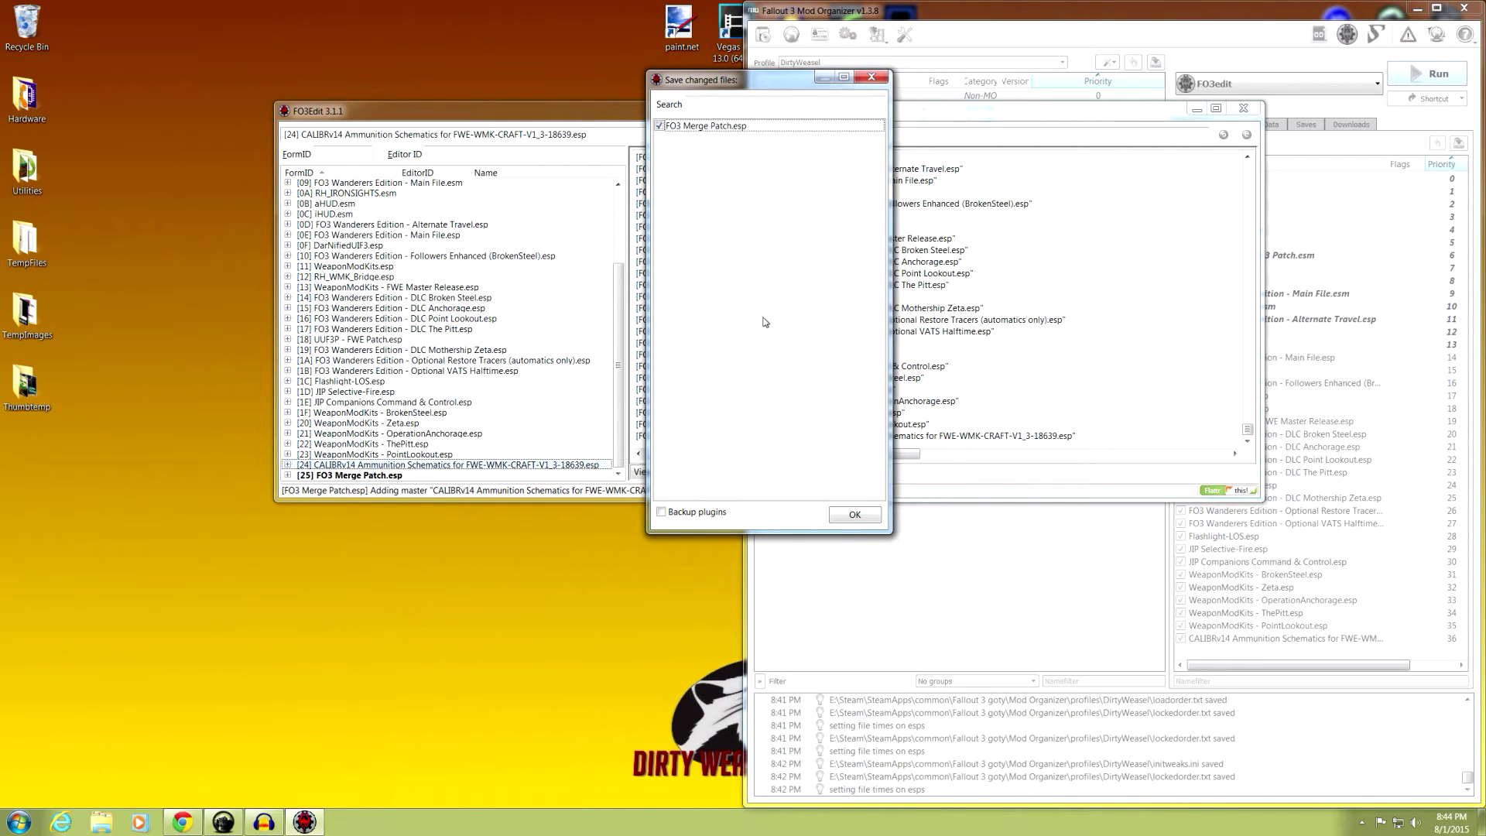
left_click(852, 516)
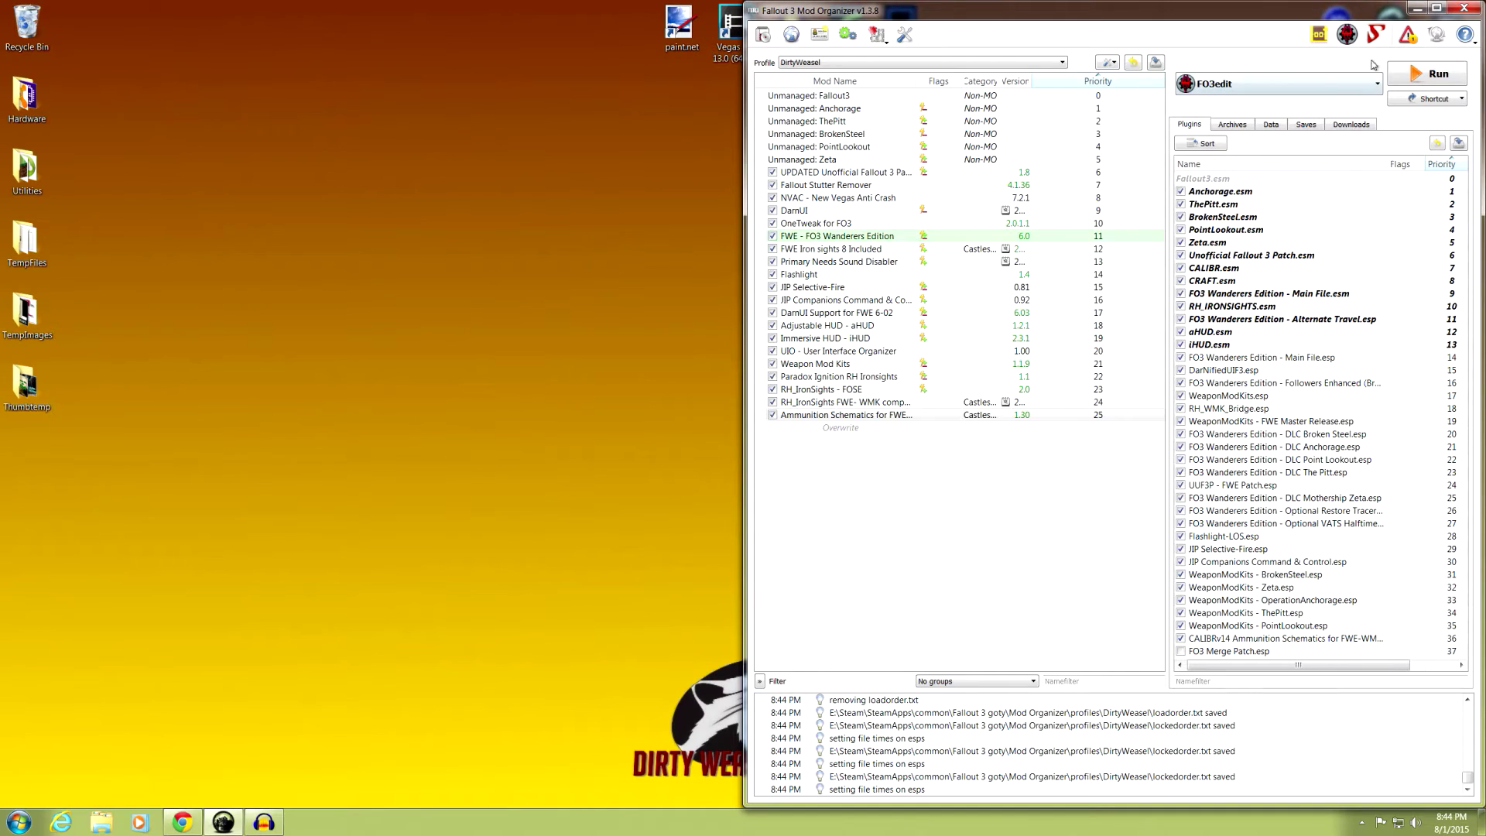
left_click(1410, 39)
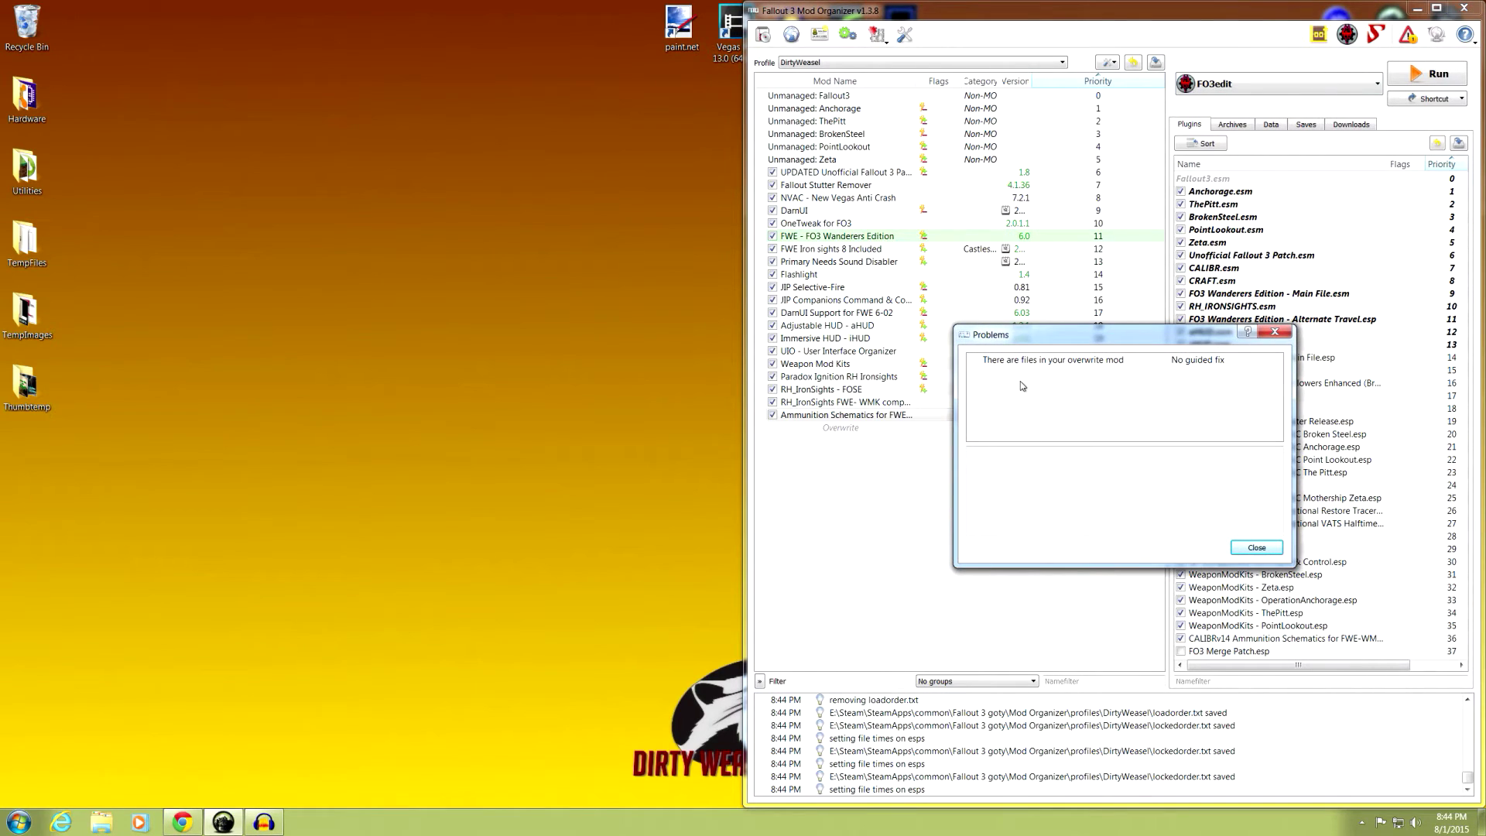
left_click(1272, 547)
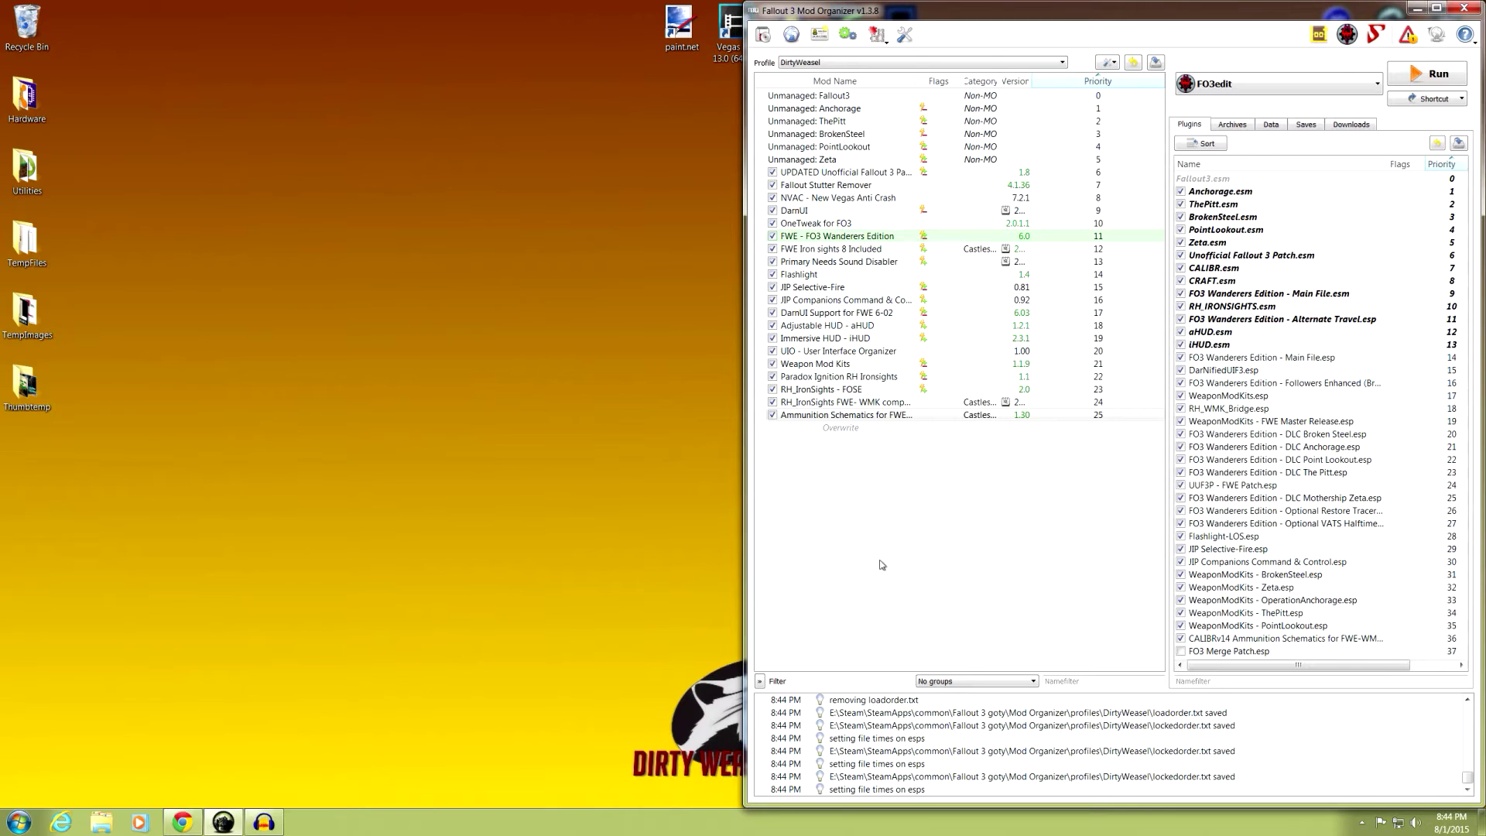
Review the Overwrite contents, move them into a new mod named DirtyWeasel Merge Patch, and enable it with FO3 Merge Patch.esp.
double_click(842, 429)
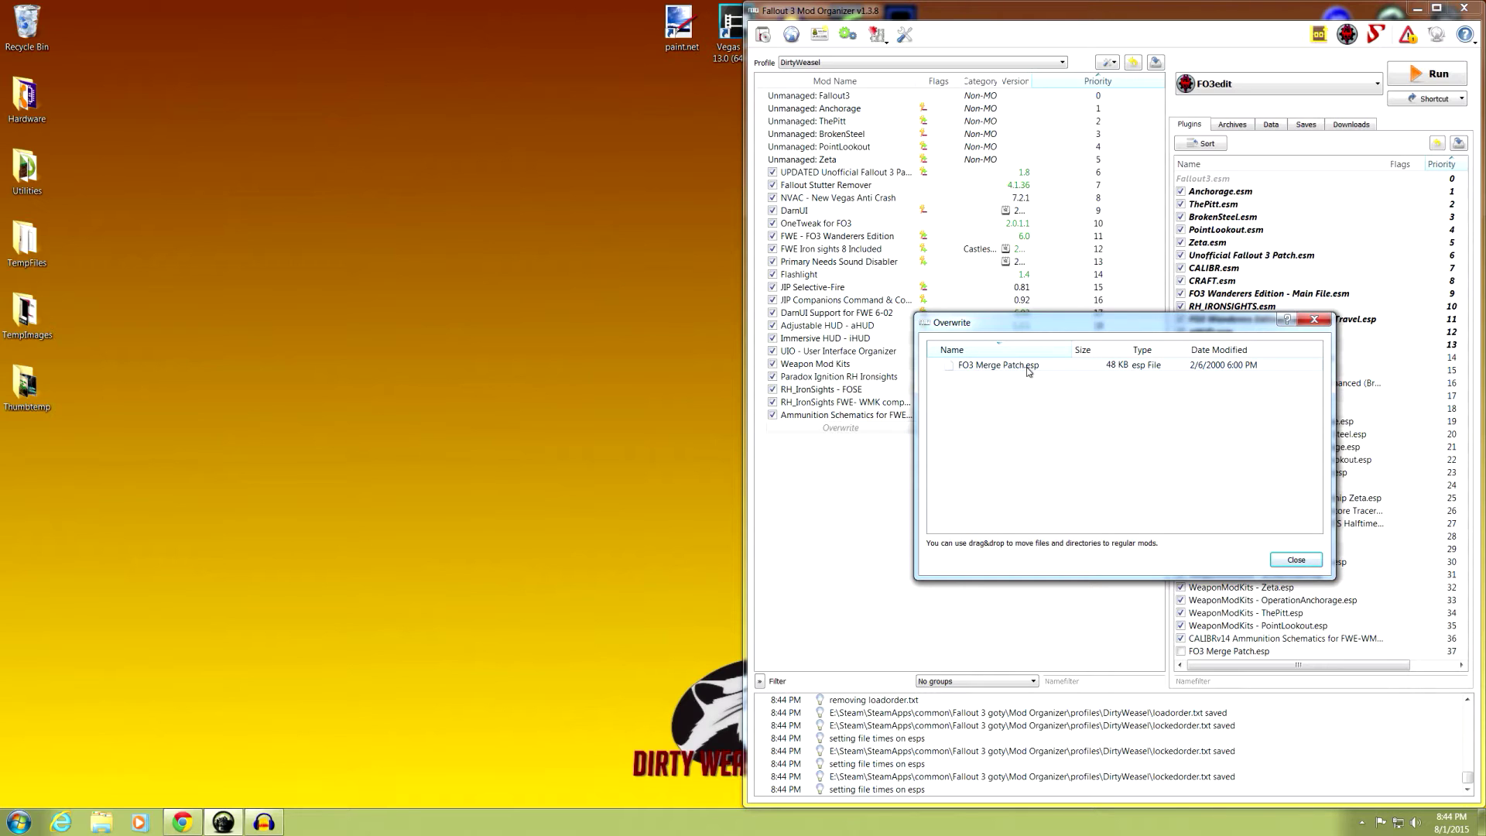
left_click(1296, 559)
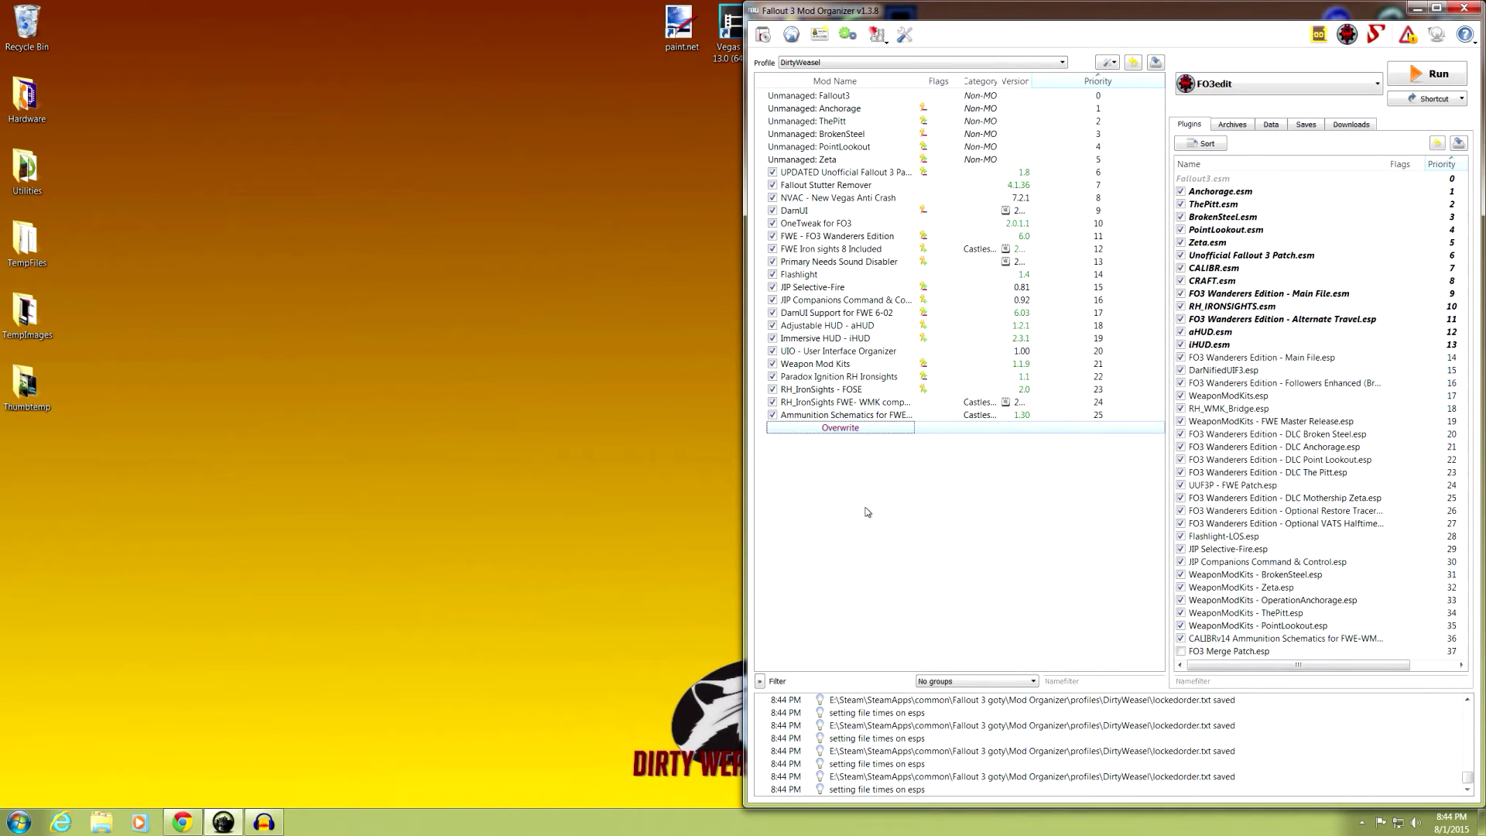
right_click(835, 430)
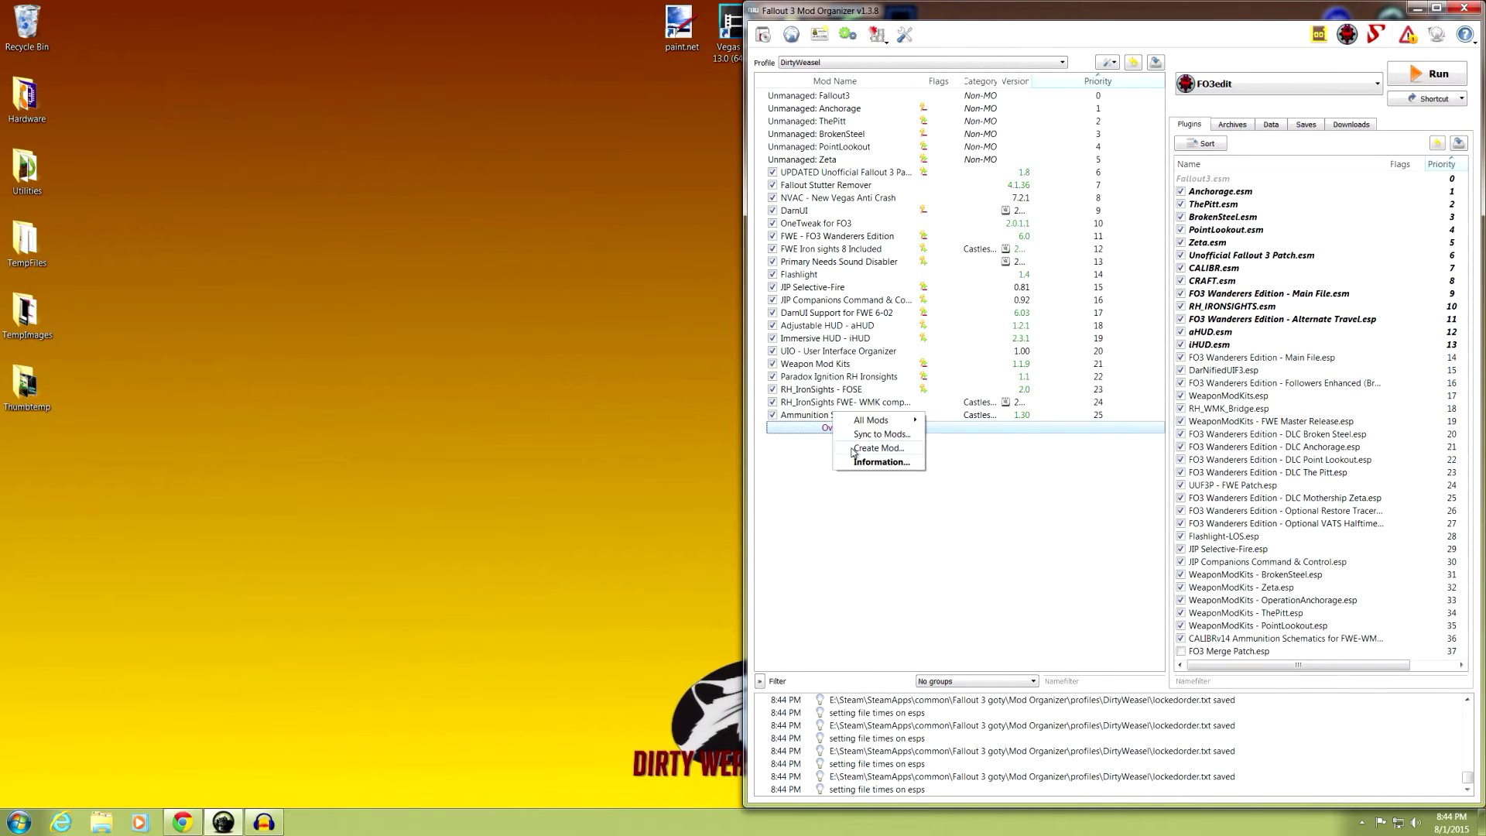
left_click(854, 448)
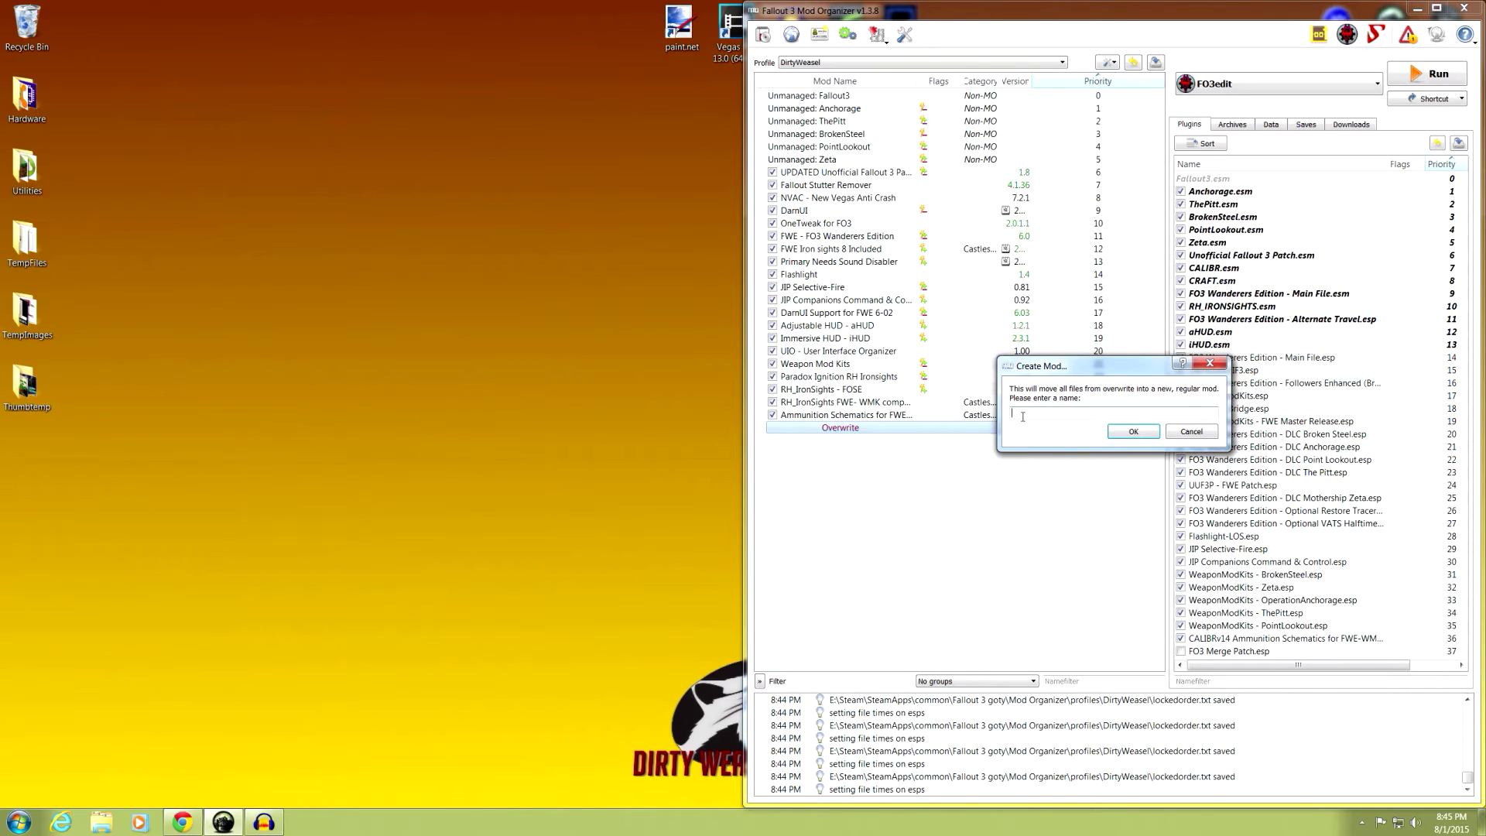
type("Weasel Merge Patch")
key("Return")
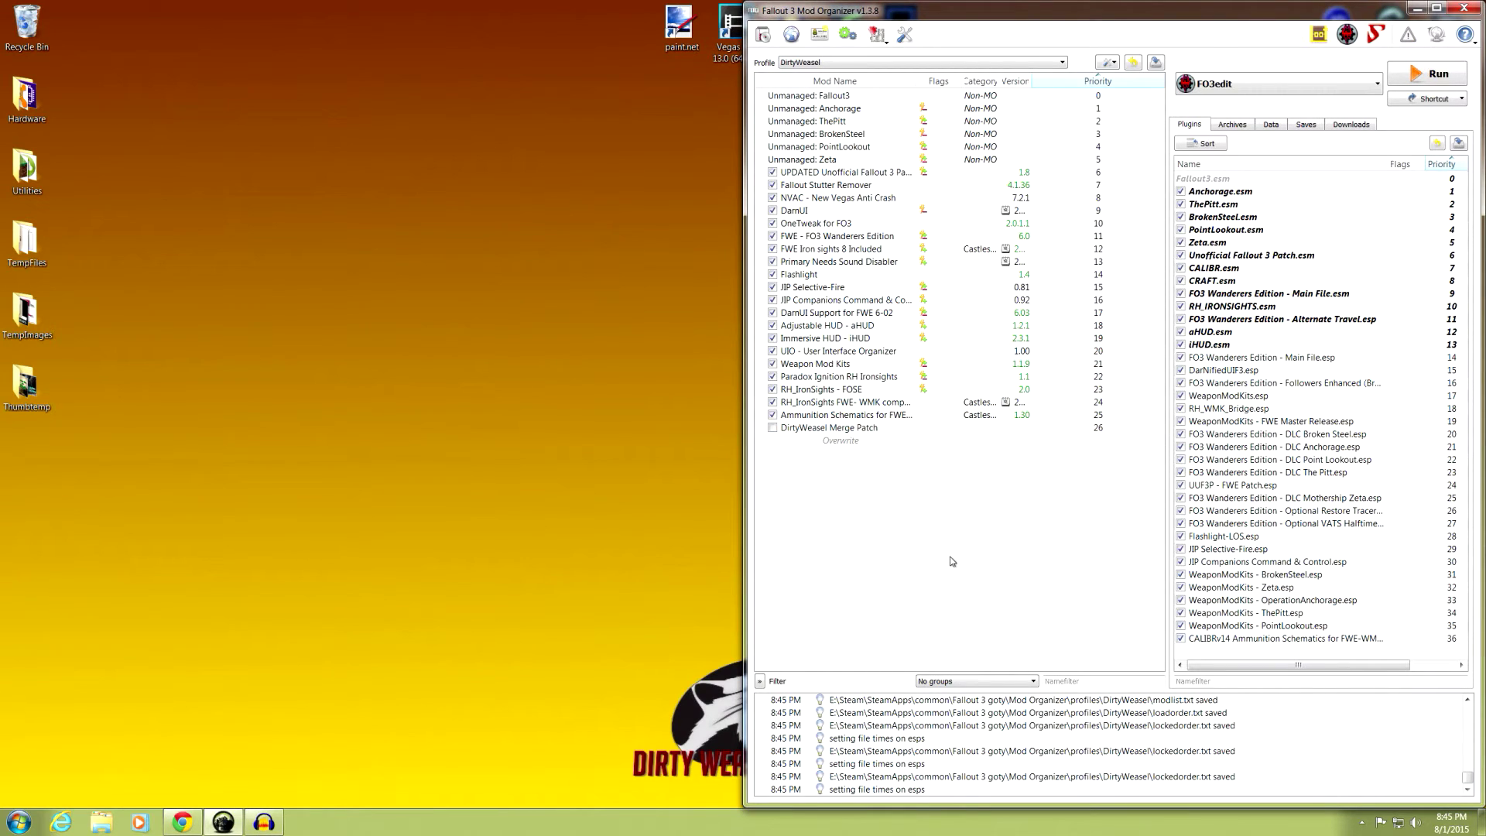
left_click(772, 430)
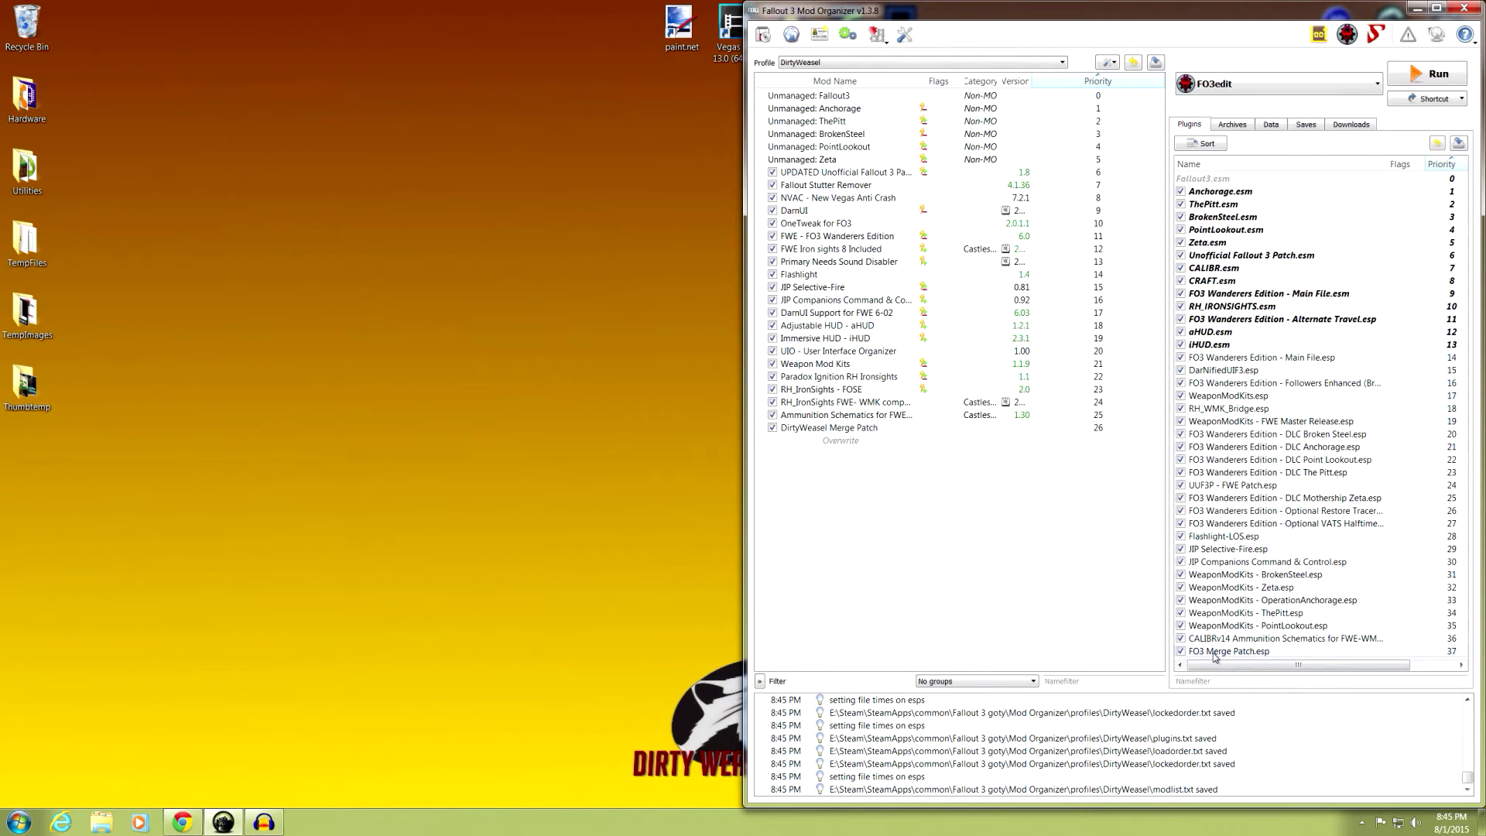
mouse_move(1215, 656)
Launch Fallout 3 through the FOSE executable from Mod Organizer.
left_click(1362, 93)
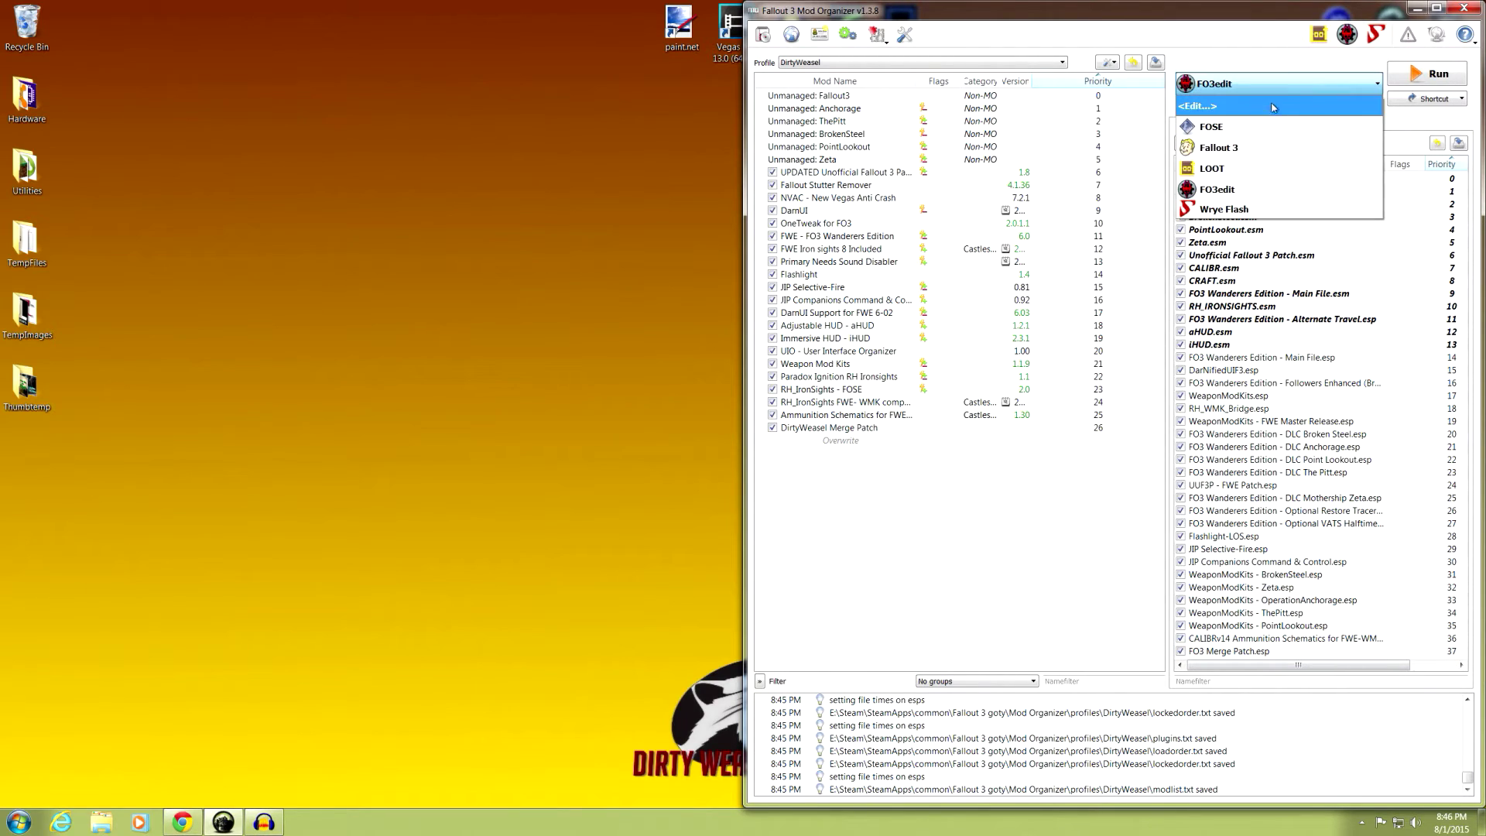
left_click(1251, 116)
left_click(1418, 79)
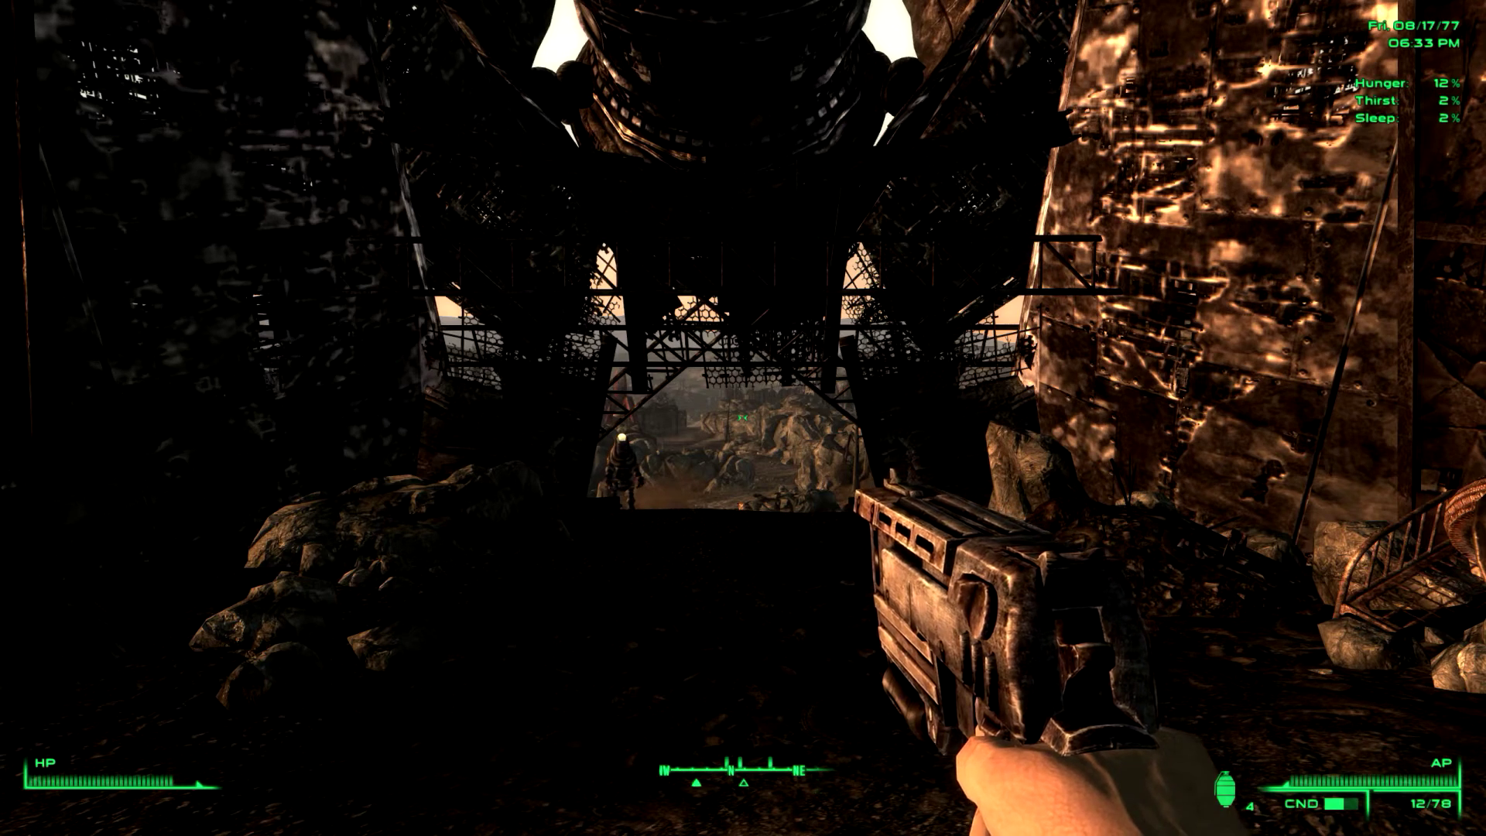
Use the Gun Oil from the Pip-Boy's aid items, review its weapon options, and put it away without changes.
key("Tab")
left_click(845, 559)
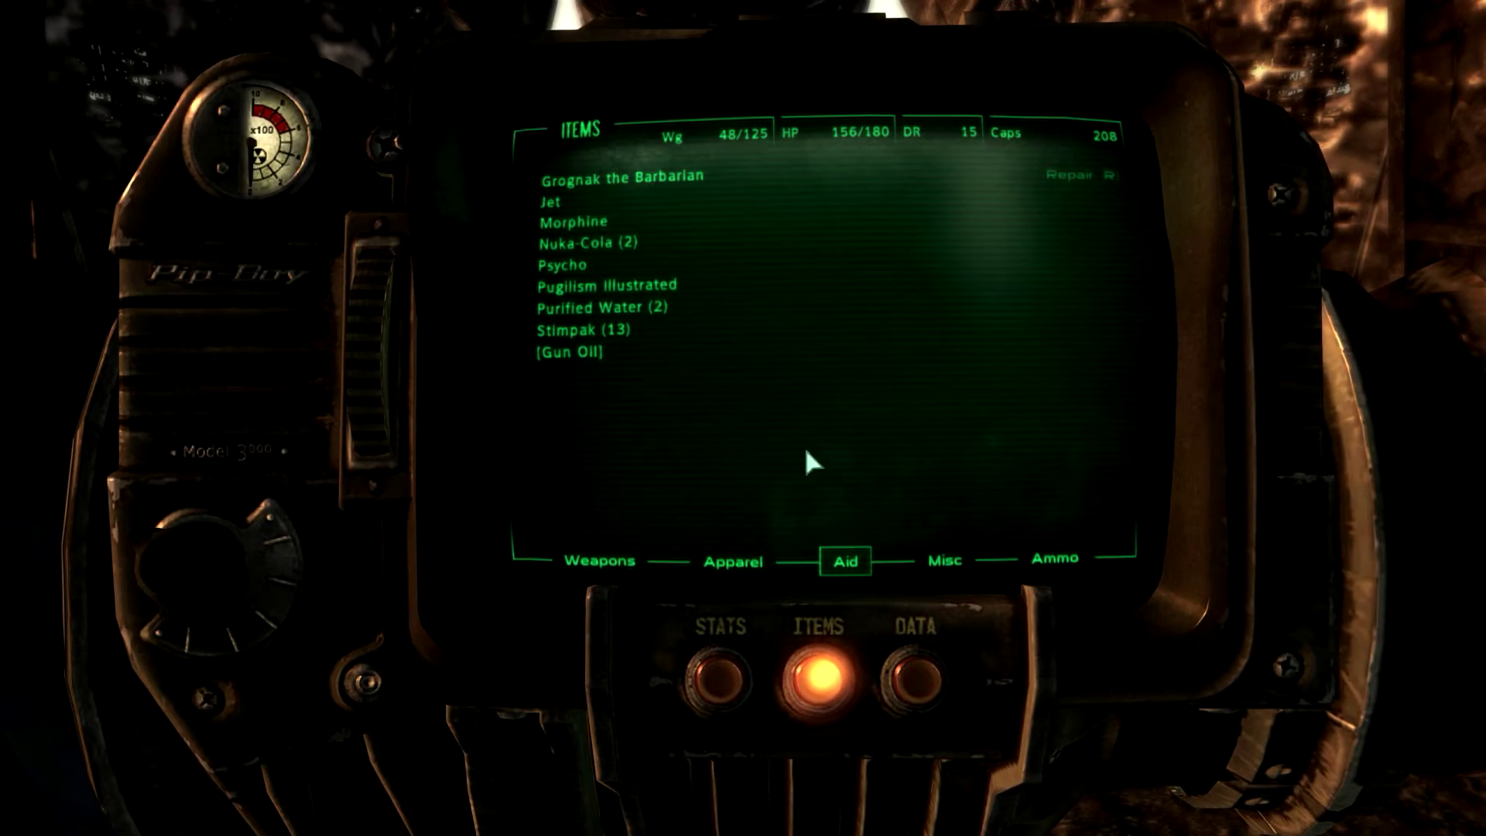
left_click(568, 358)
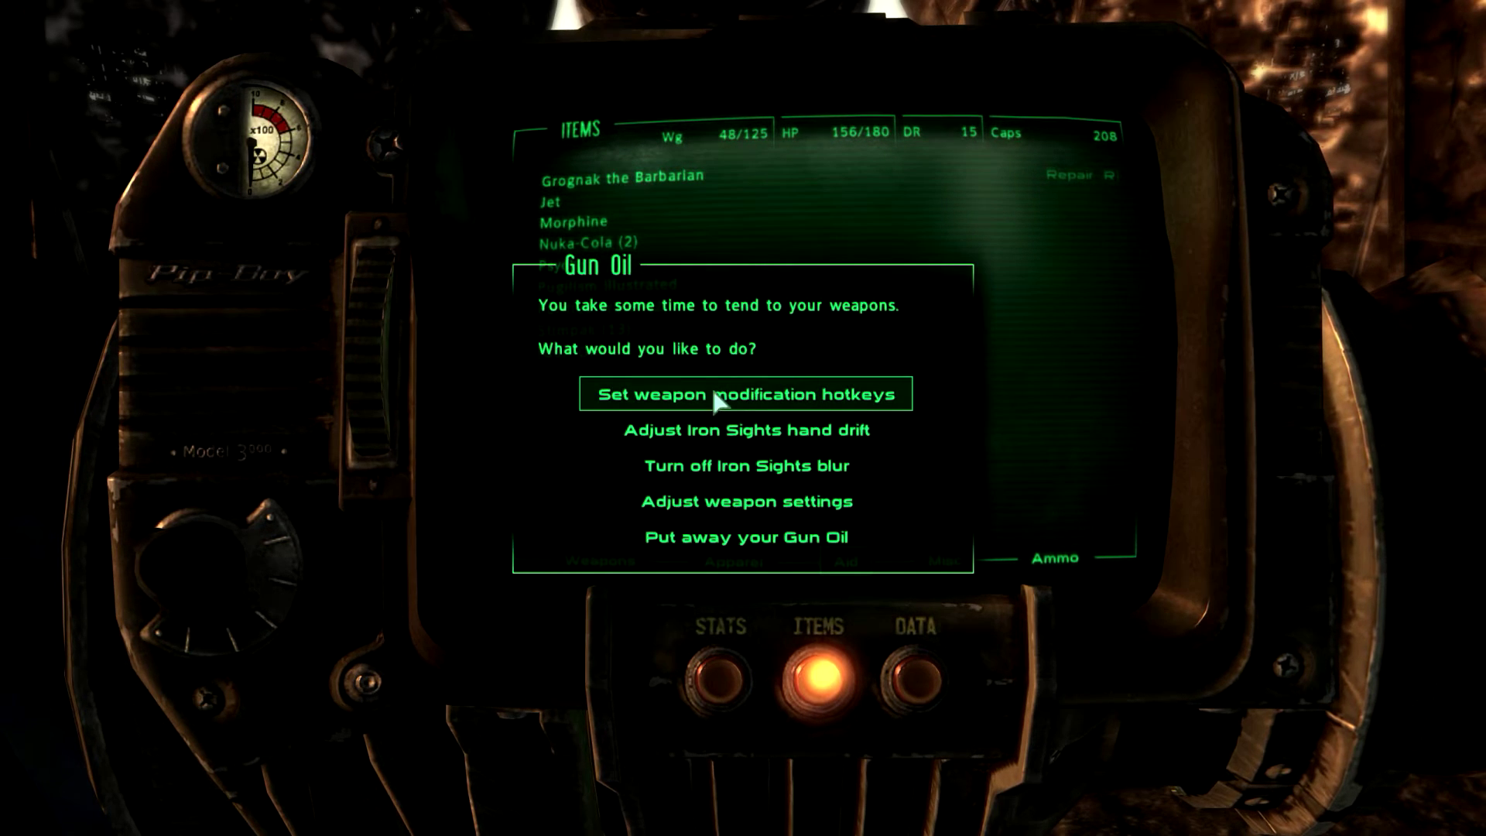
left_click(729, 540)
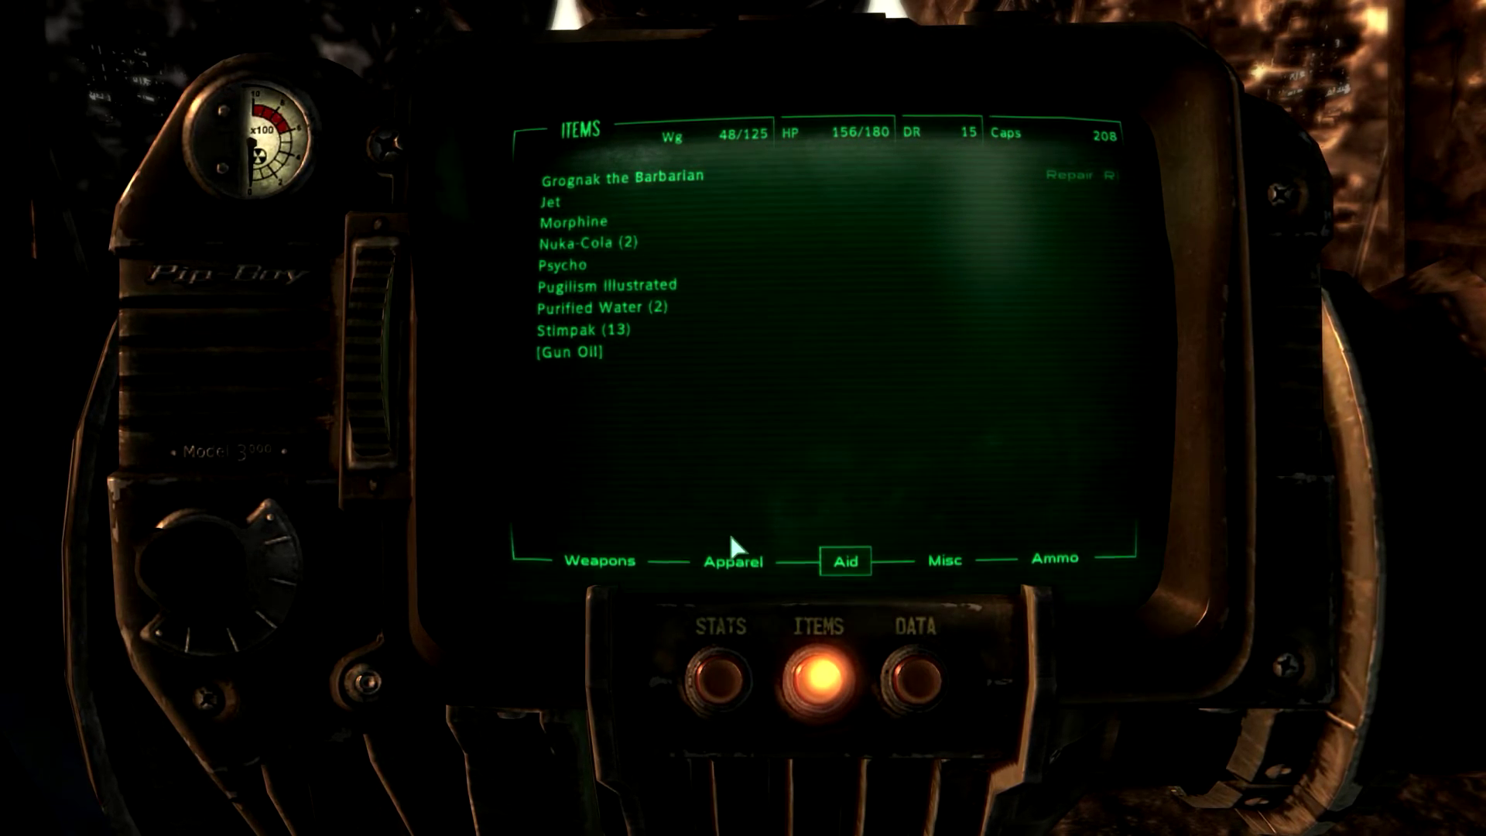
key("Tab")
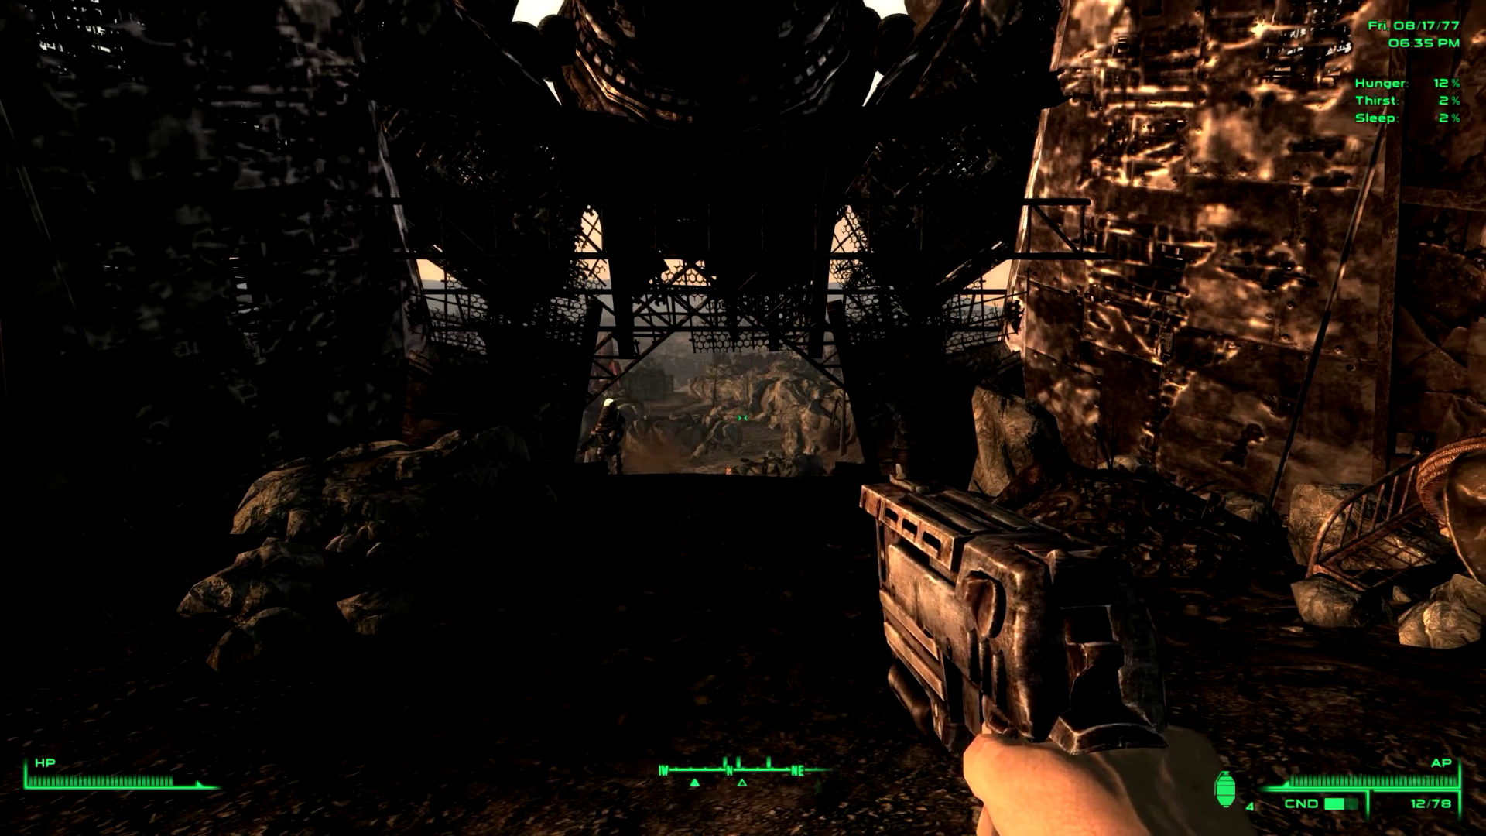
Switch between the hotkeyed weapons and aim down the iron sights or scope of each to check the sight alignment.
right_click(743, 418)
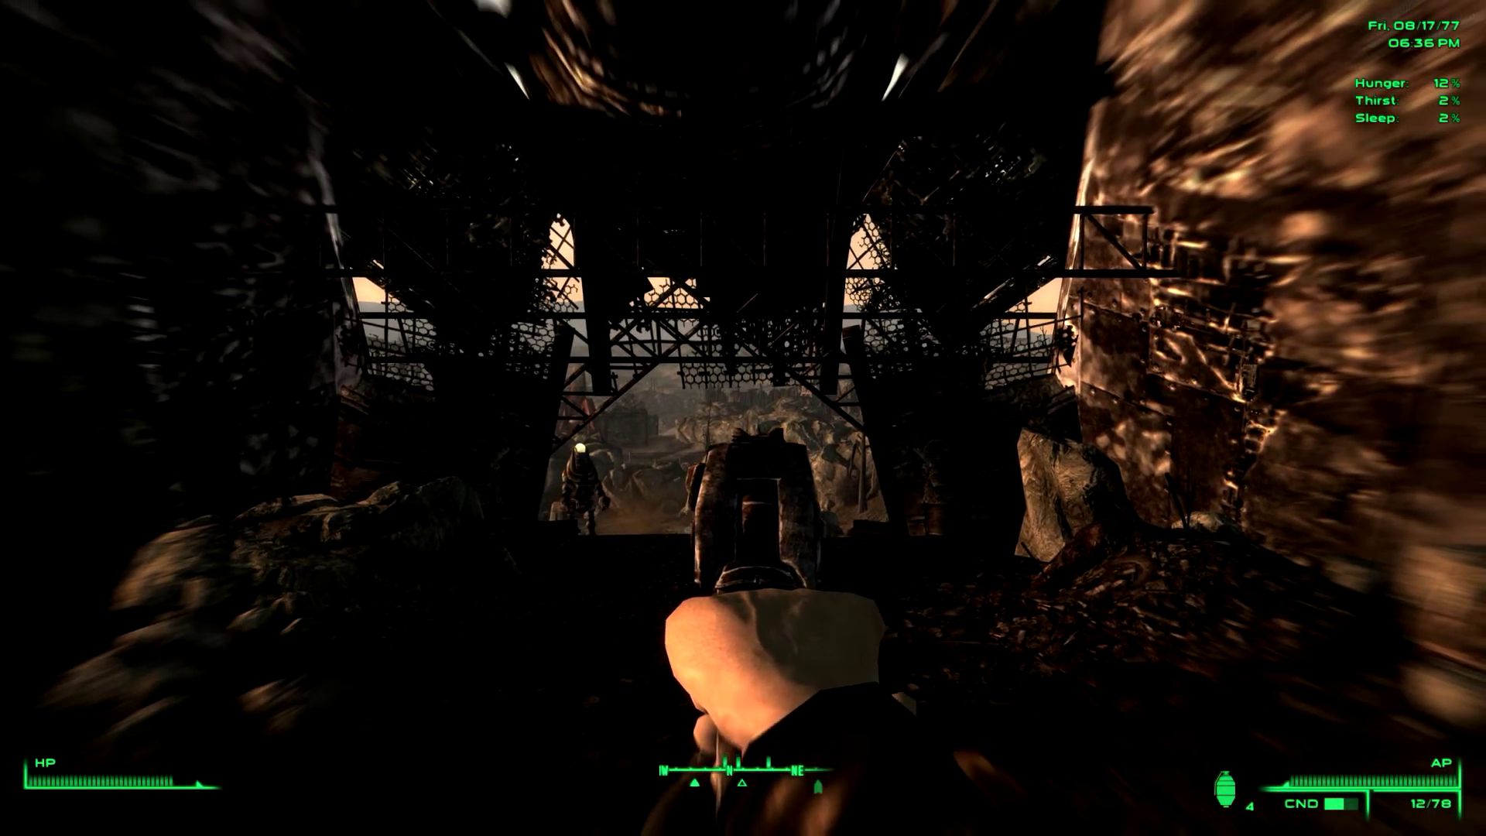
right_click(742, 418)
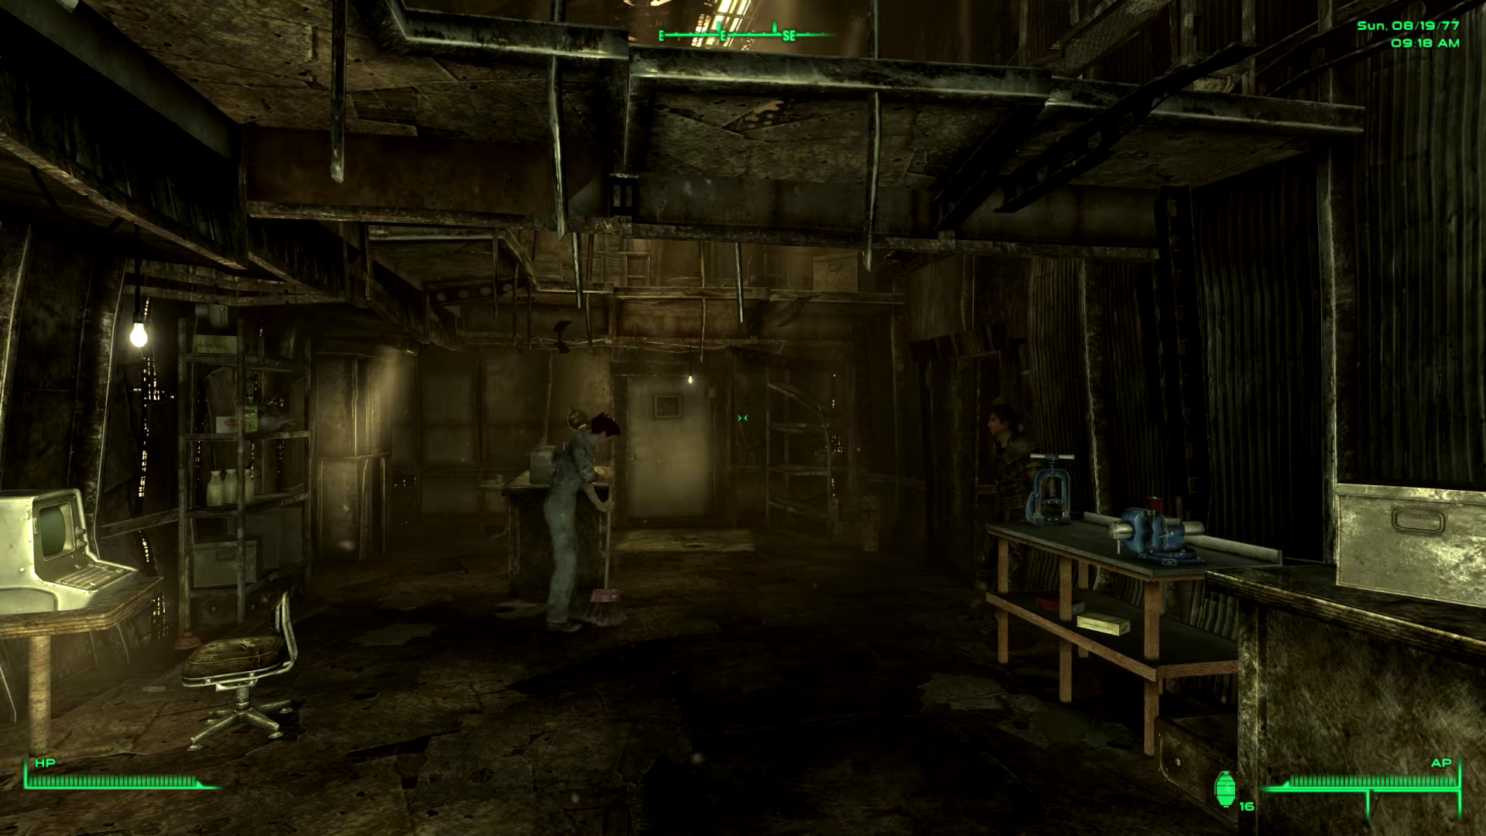
key("1")
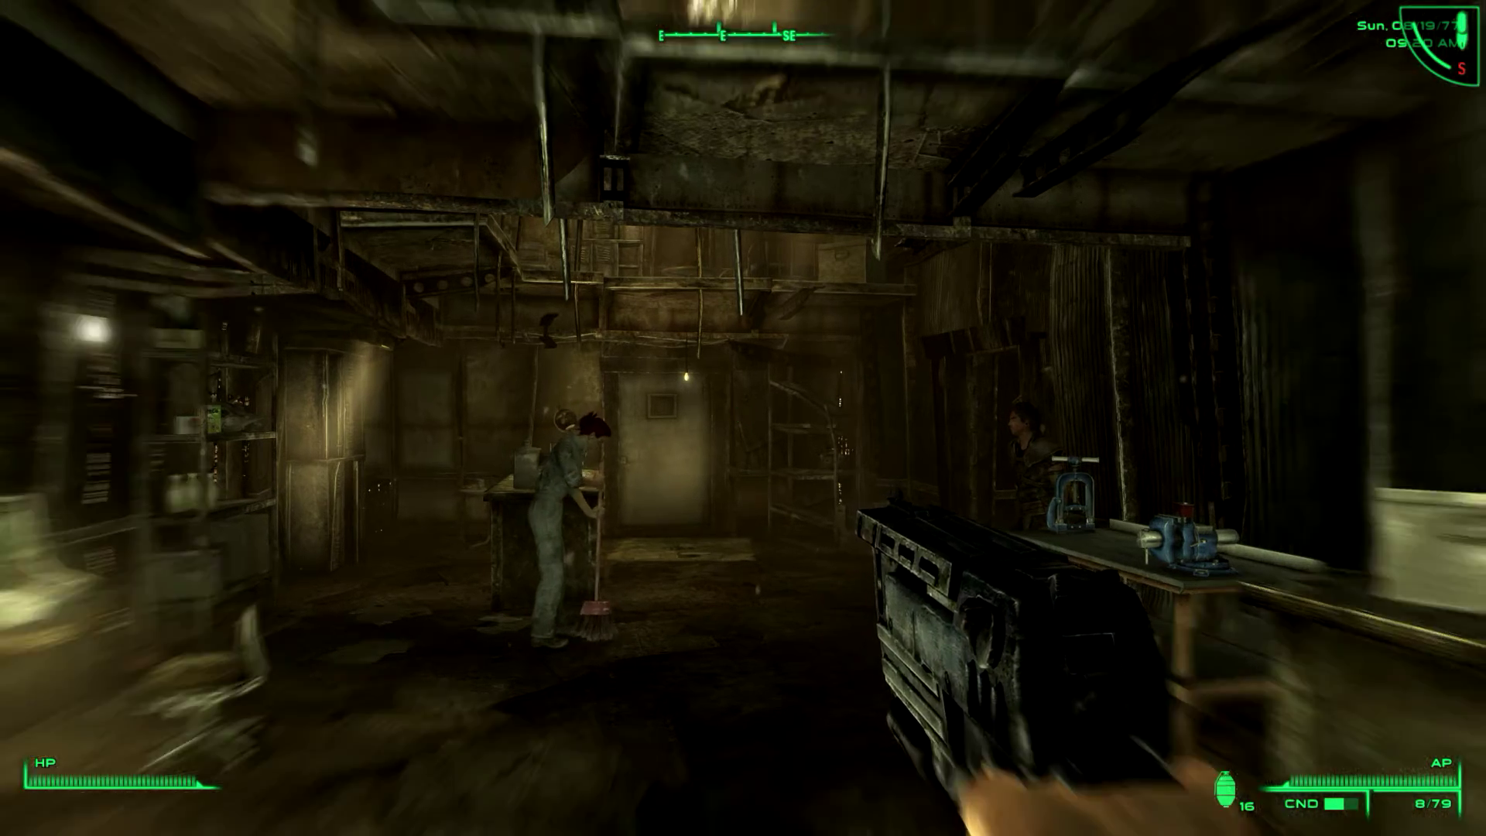
right_click(743, 418)
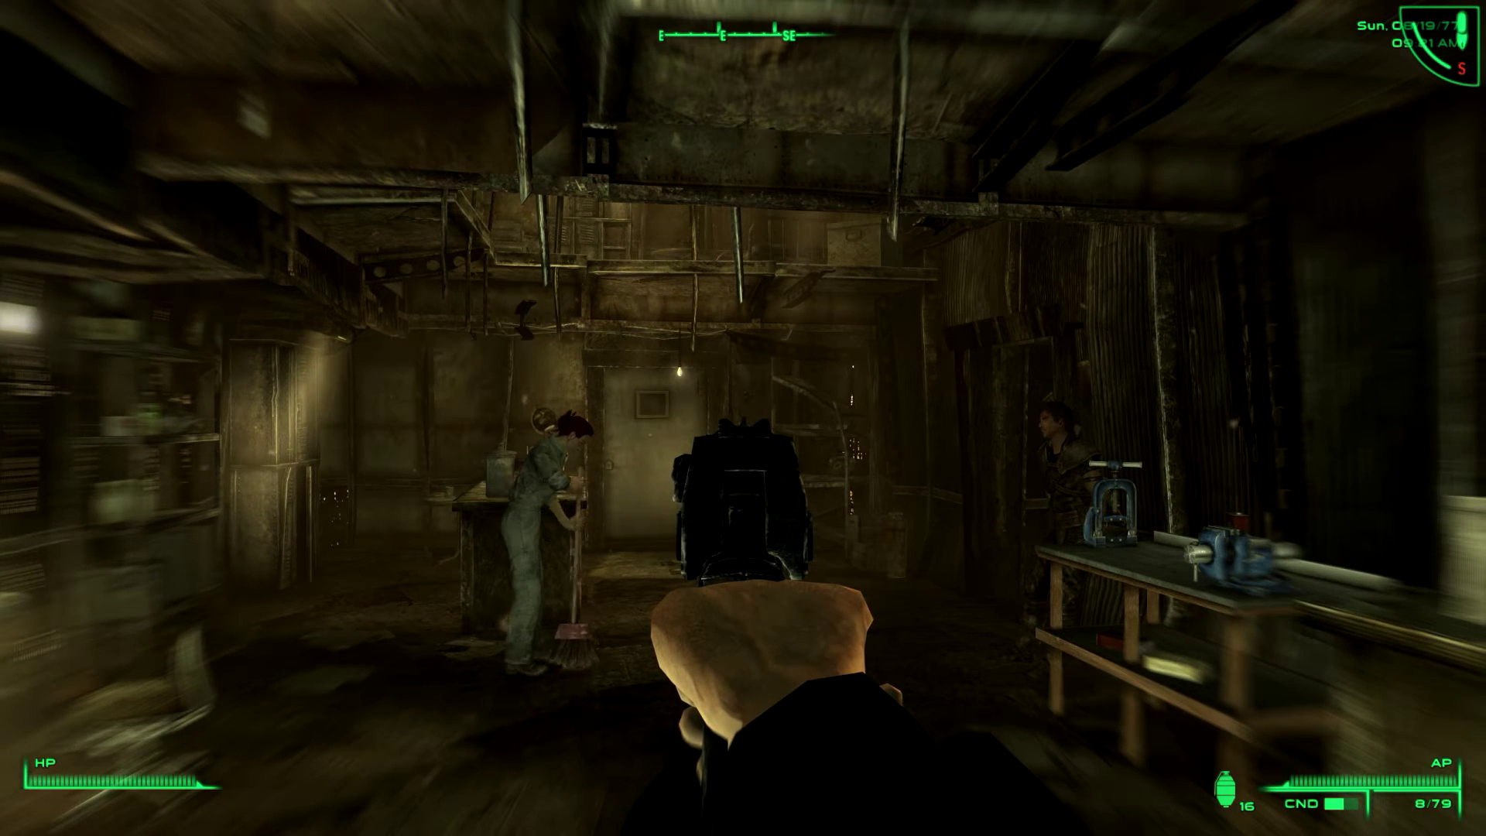
key("2")
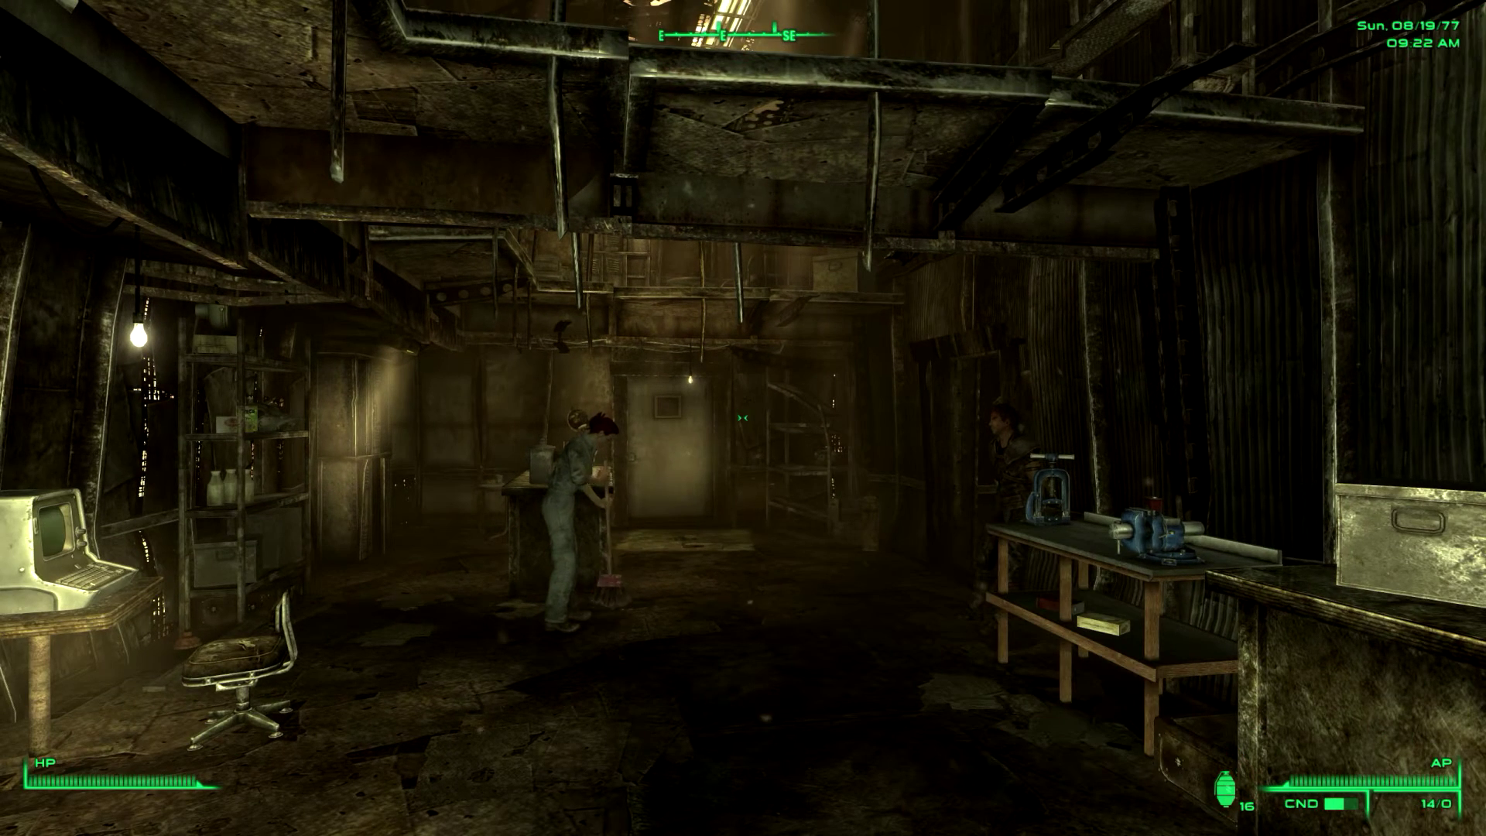
right_click(742, 418)
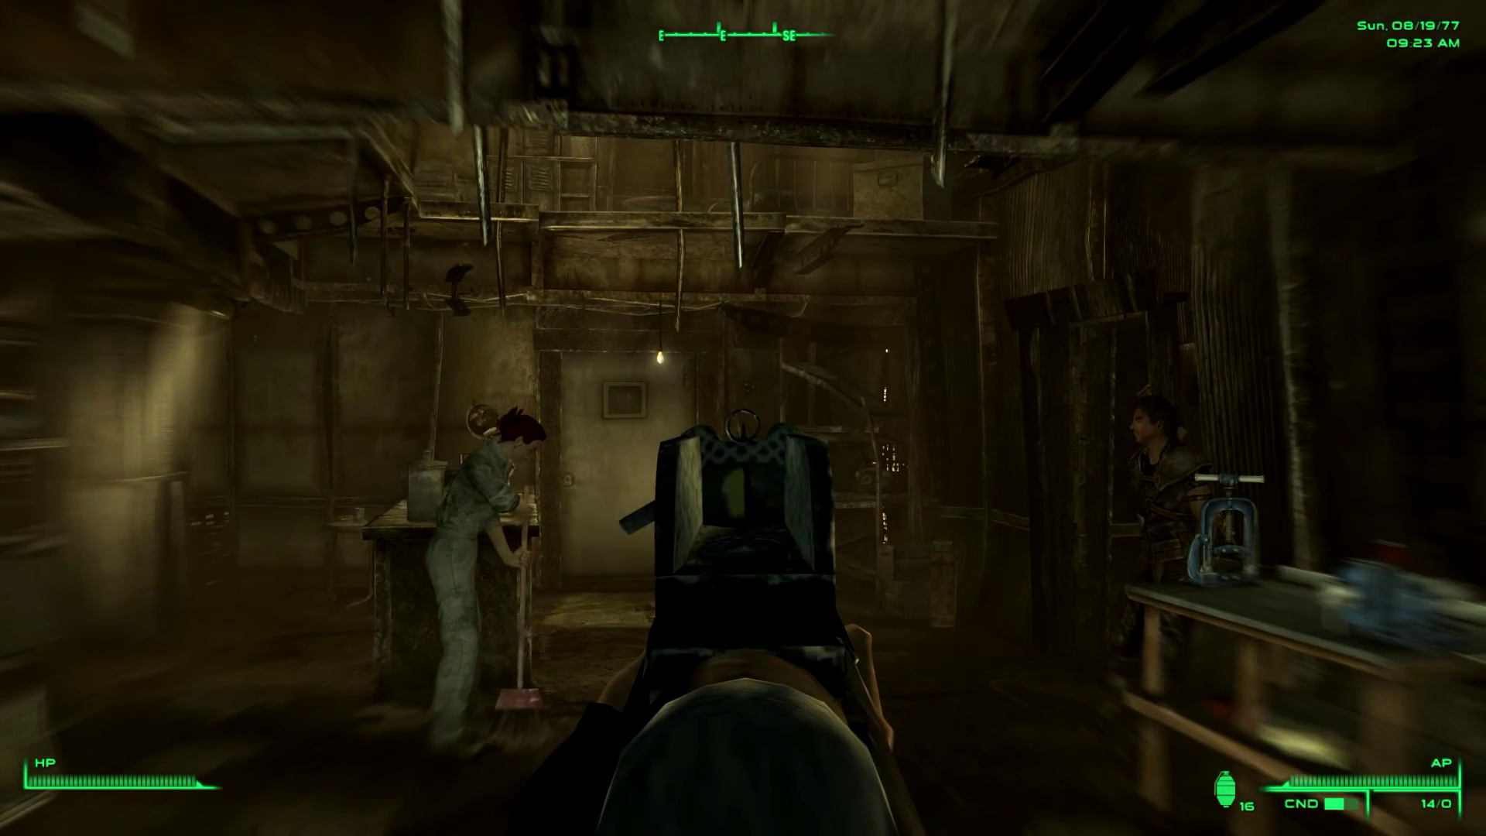
key("3")
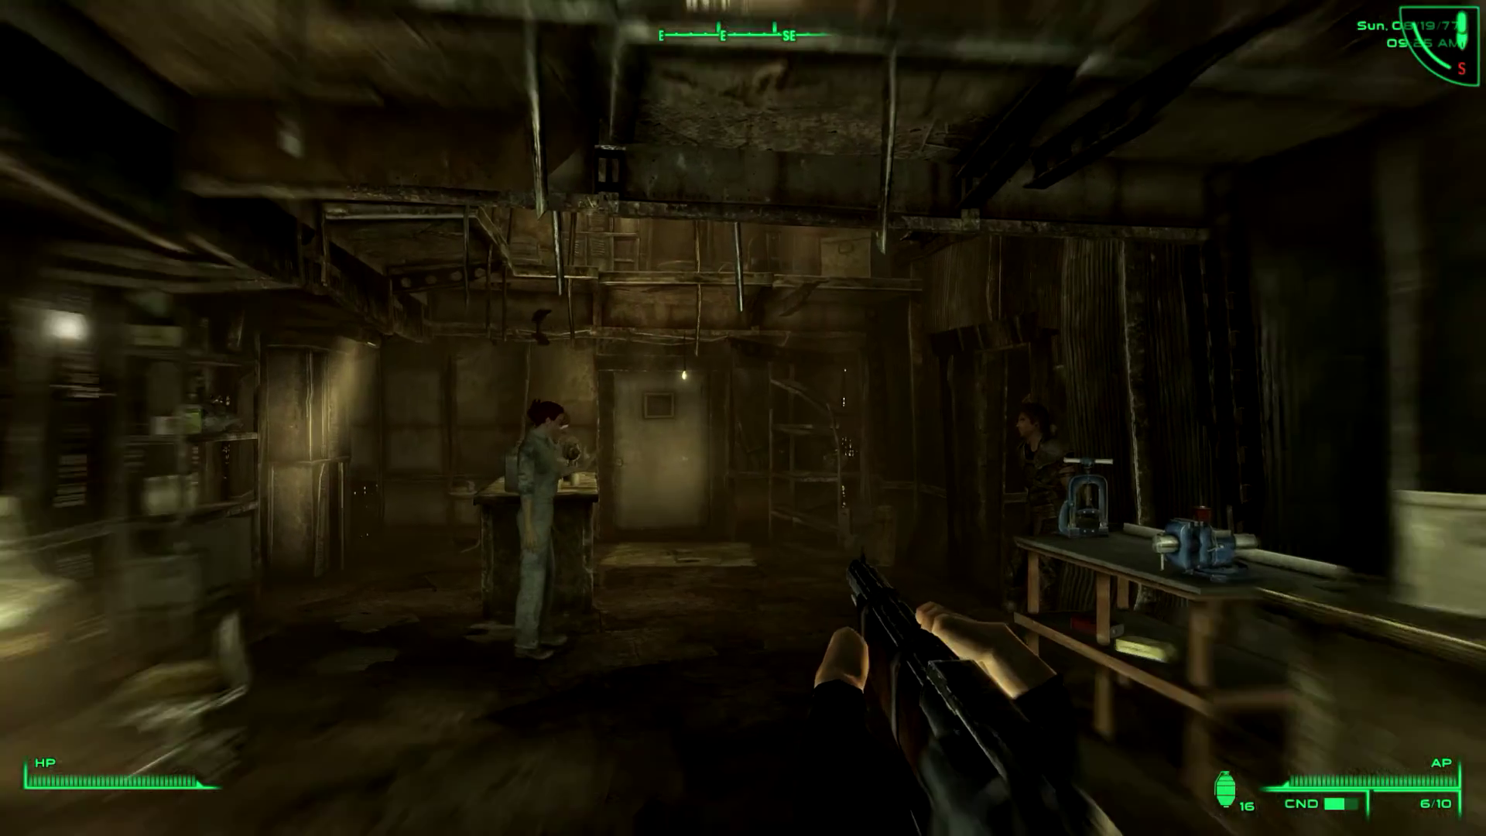
right_click(743, 418)
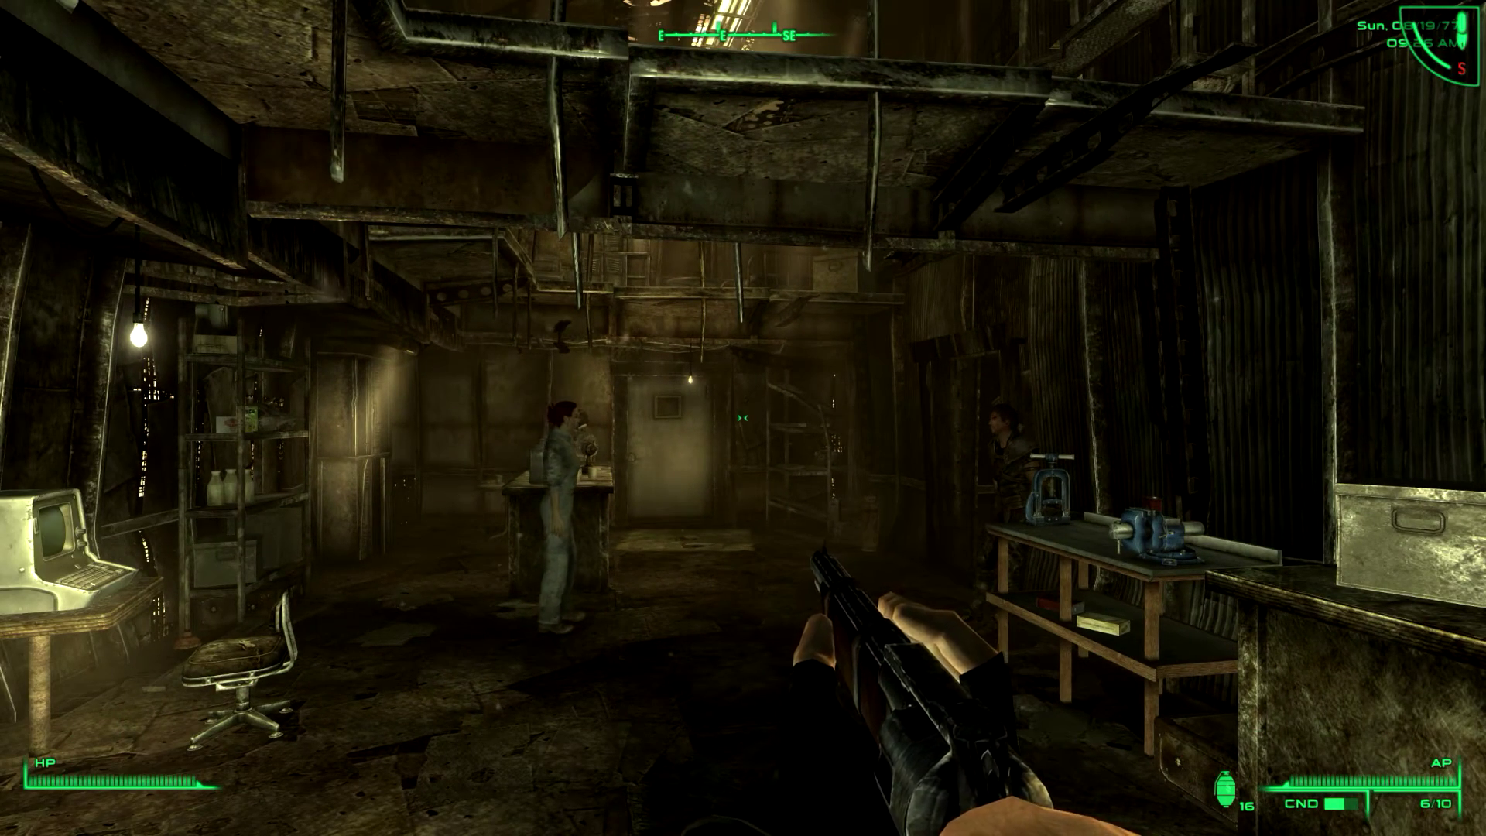
key("4")
right_click(742, 418)
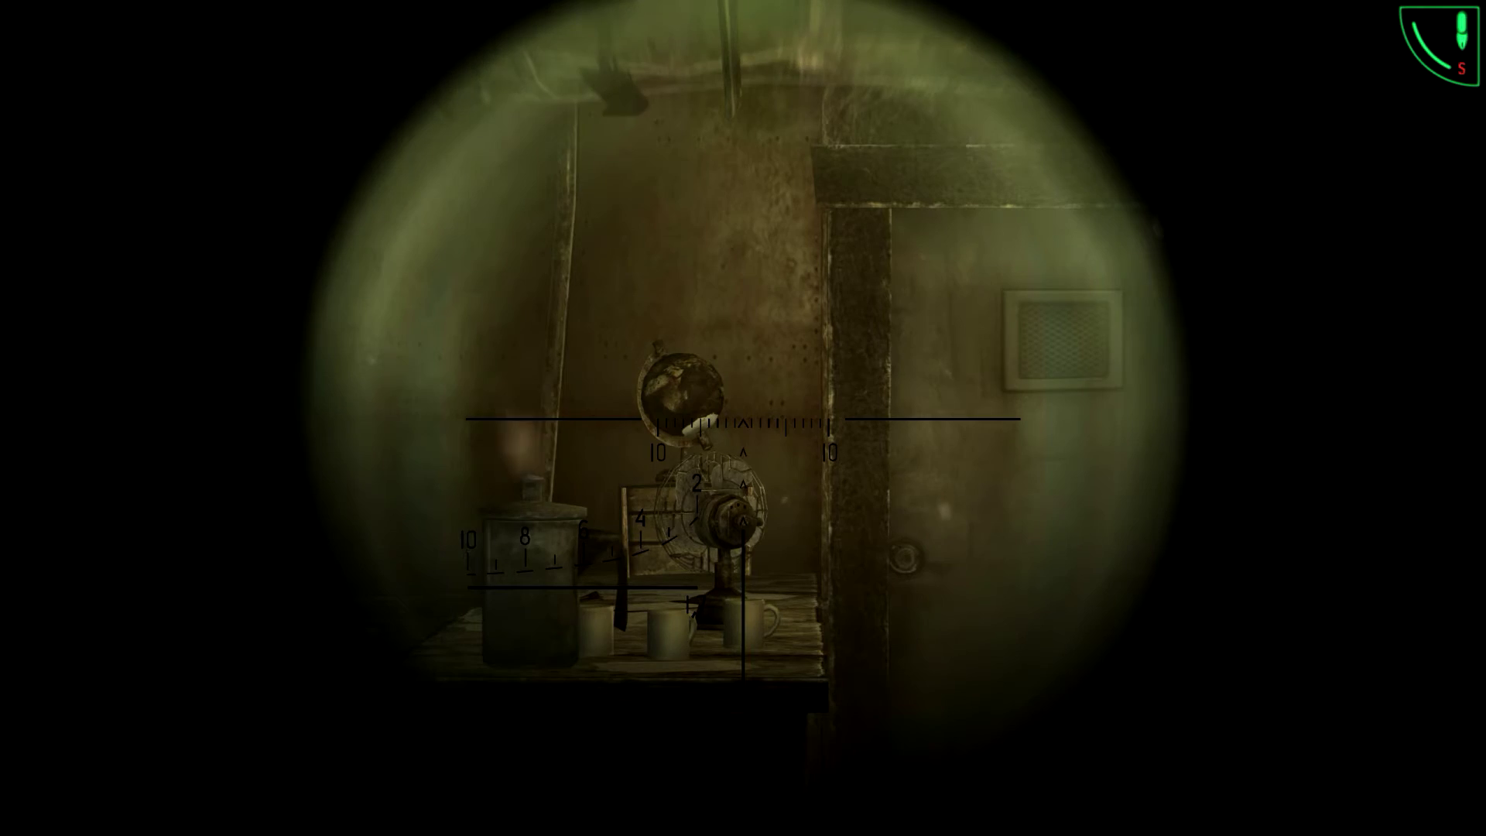
right_click(742, 418)
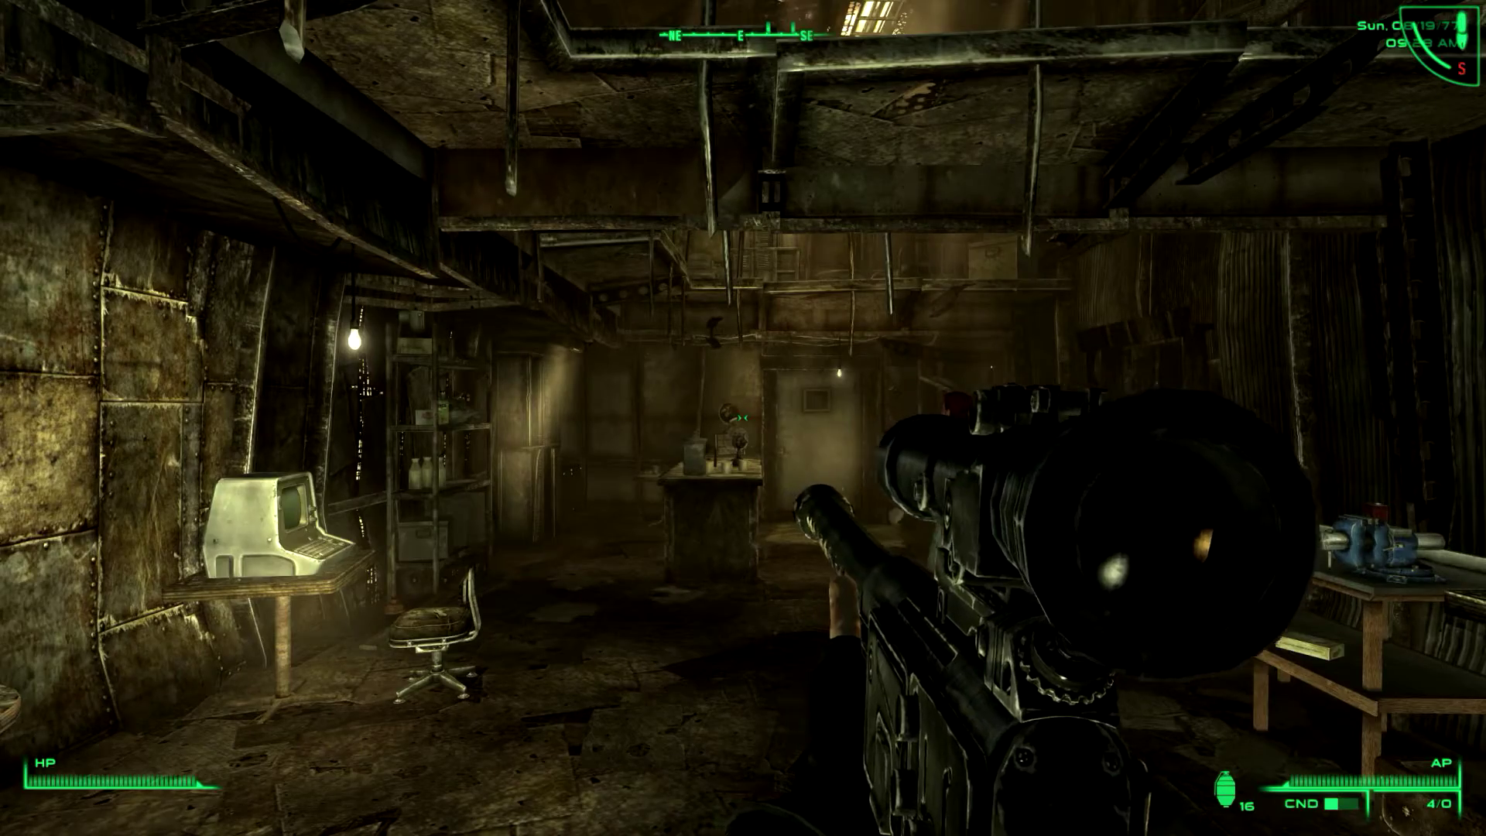
key("2")
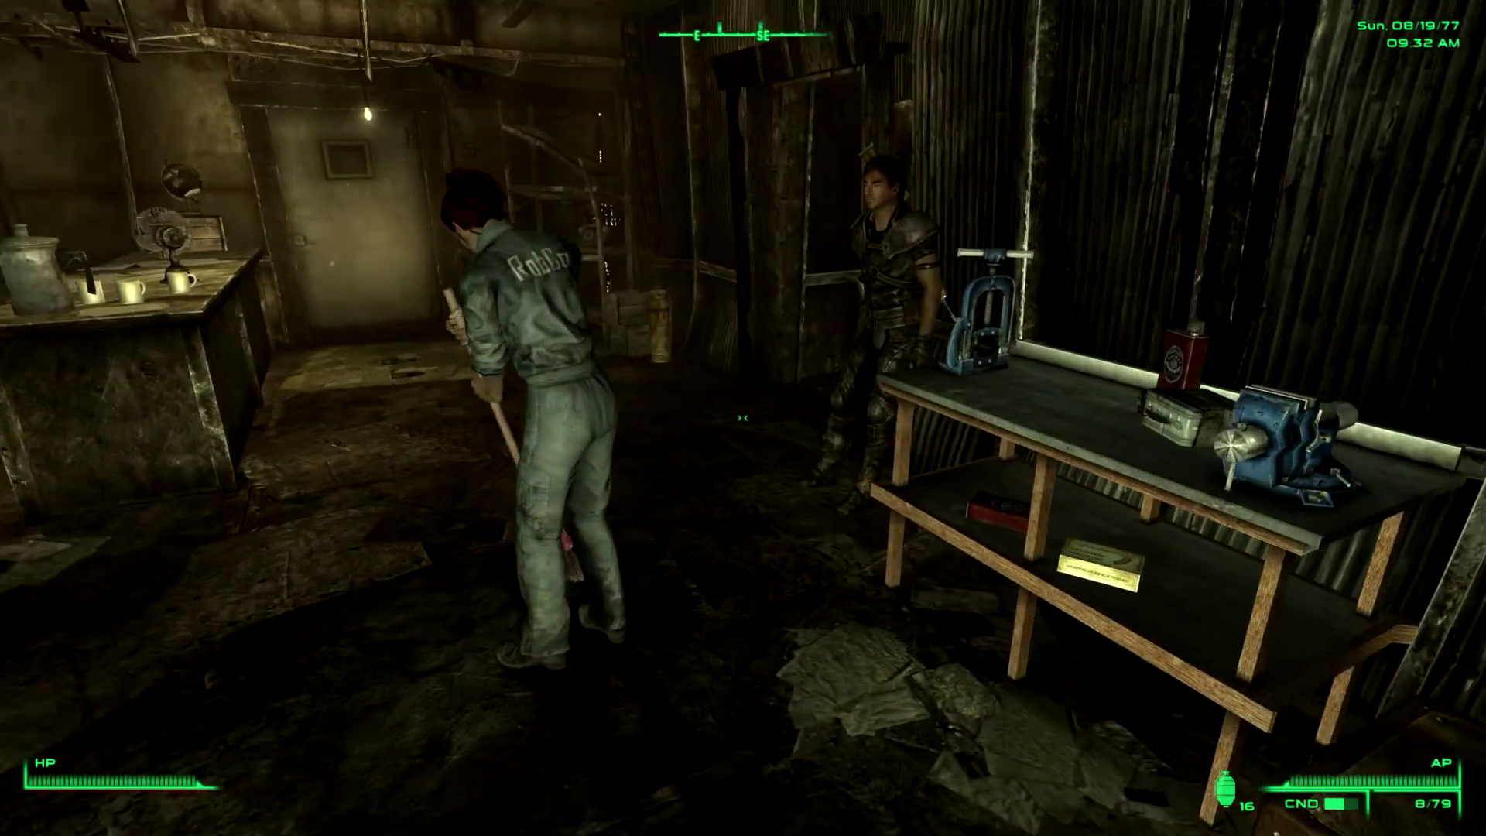
Add the Attach Scope weapon modification to the assault rifle at the Work Bench.
key("w")
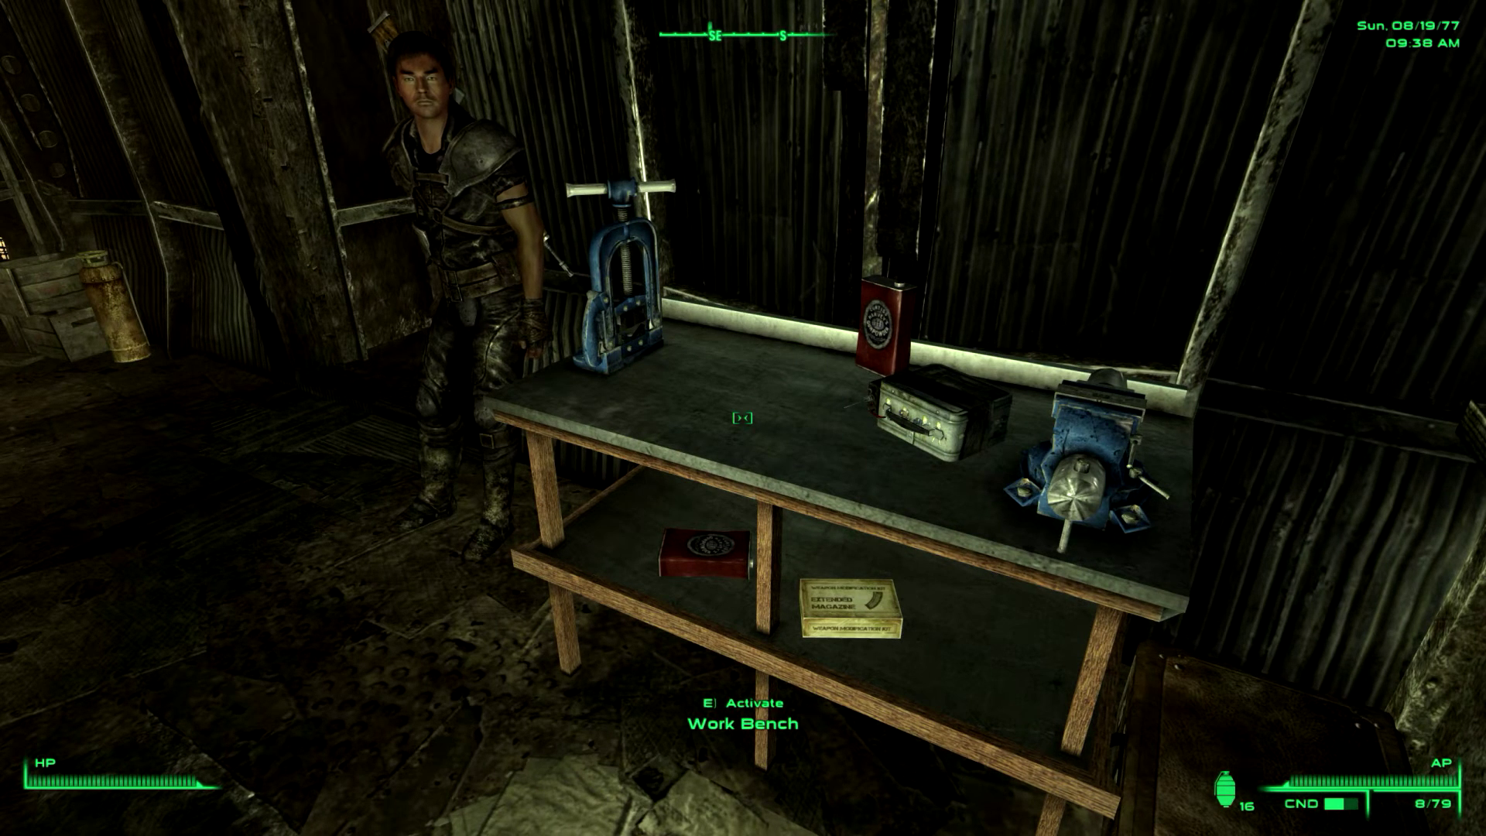
key("e")
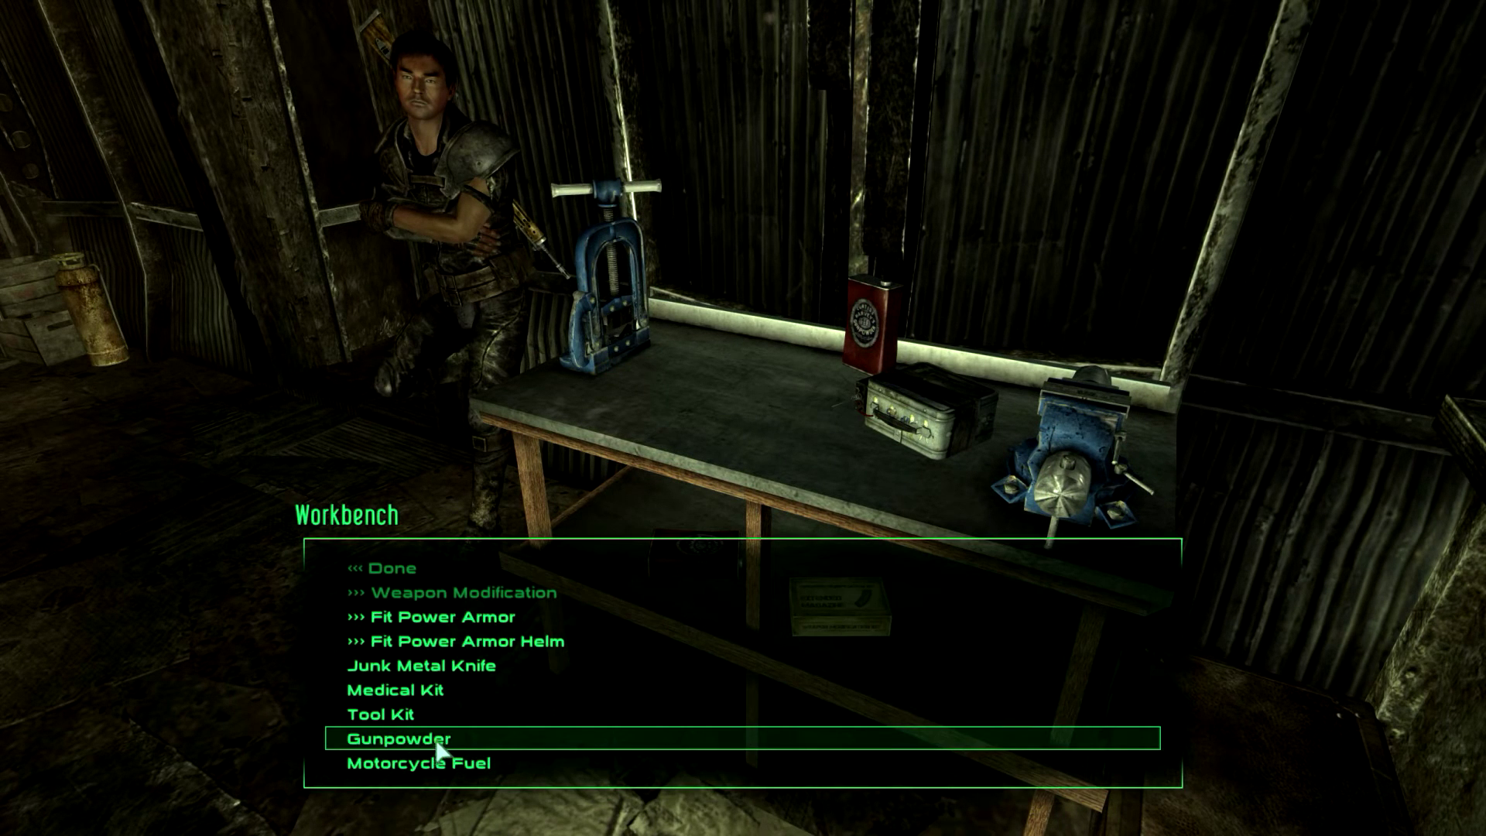
left_click(483, 602)
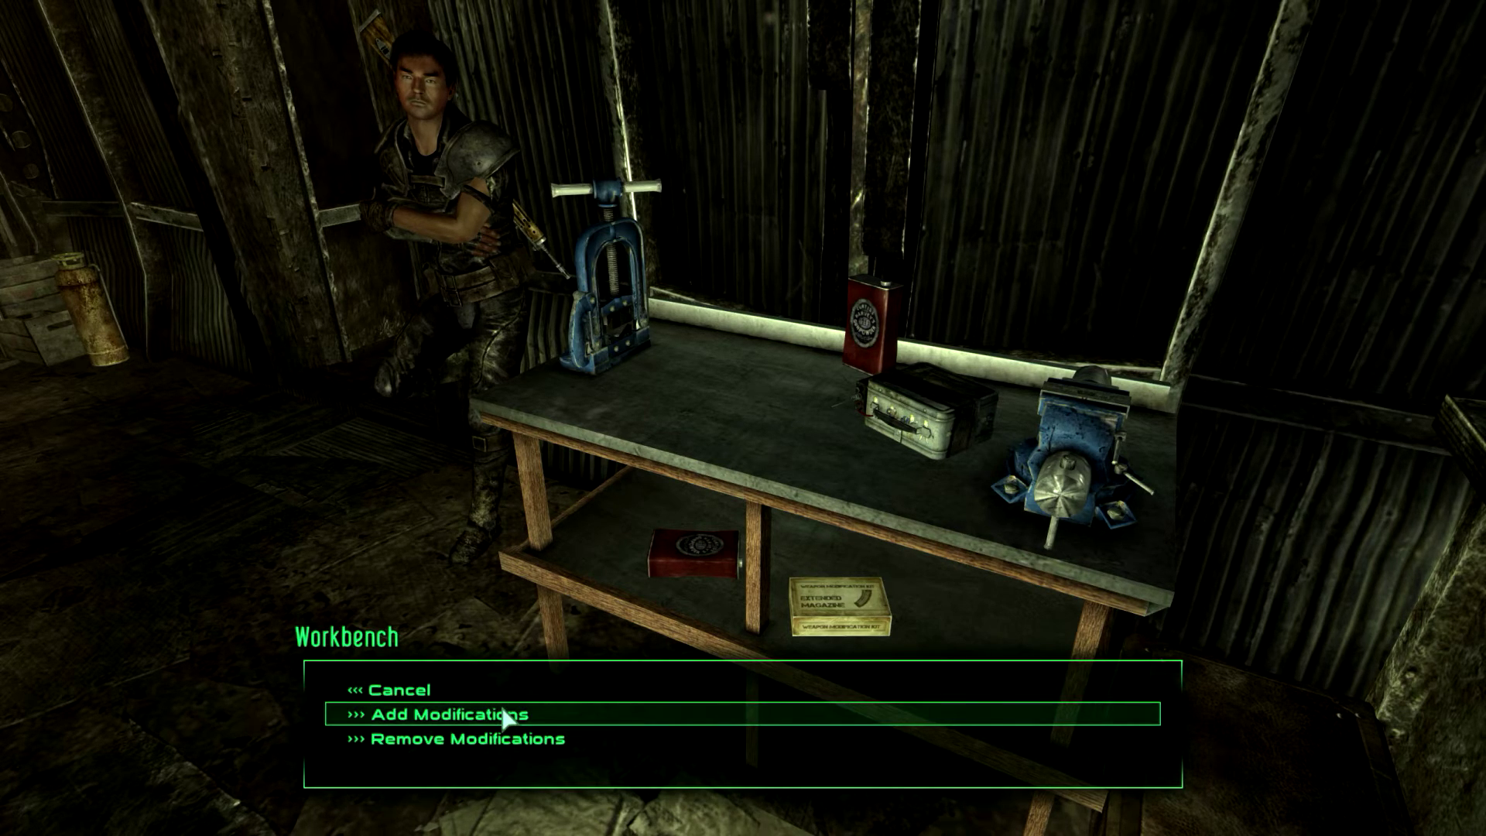
left_click(503, 714)
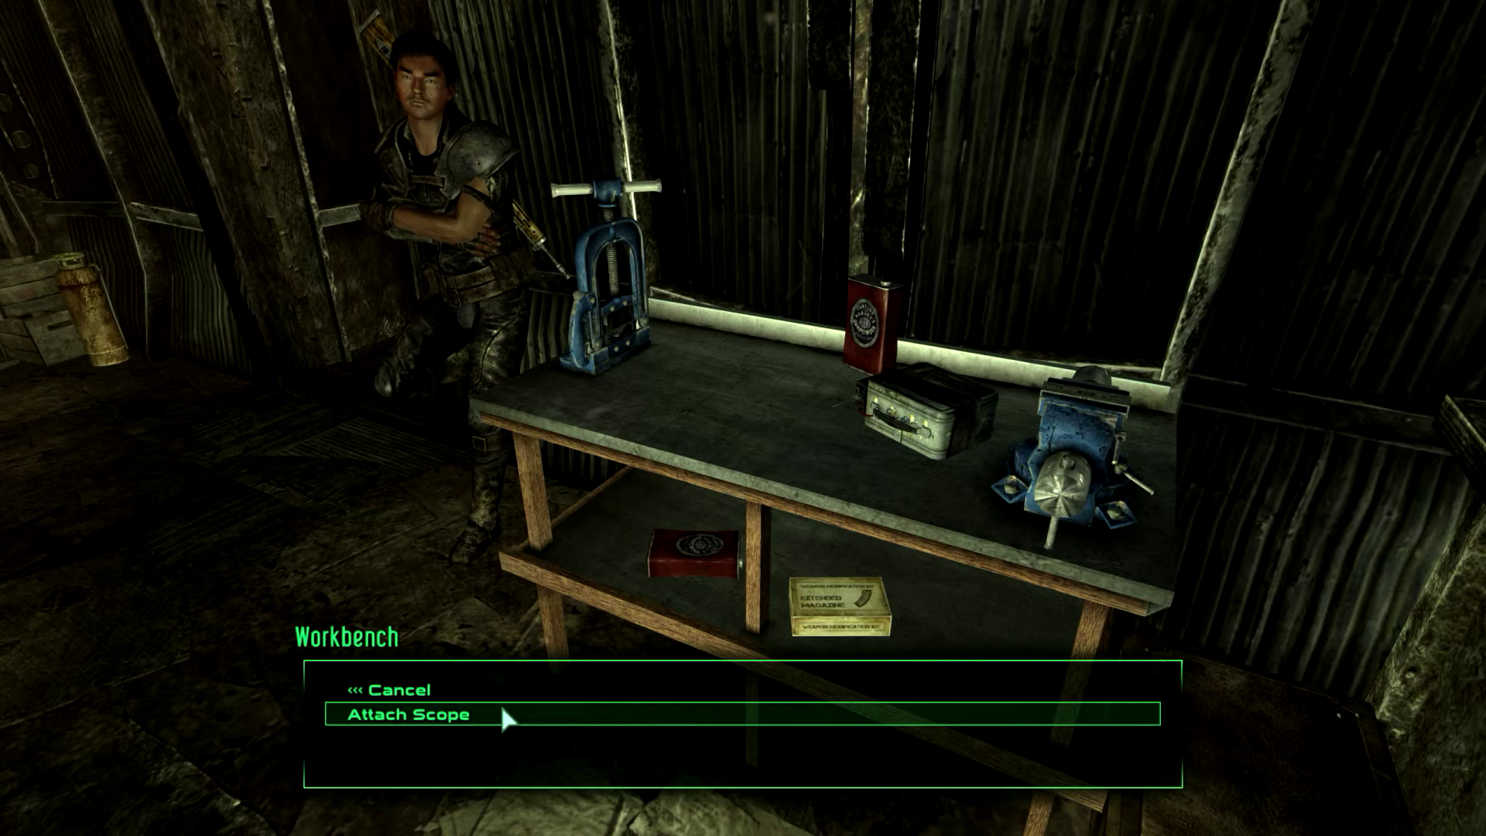
left_click(503, 712)
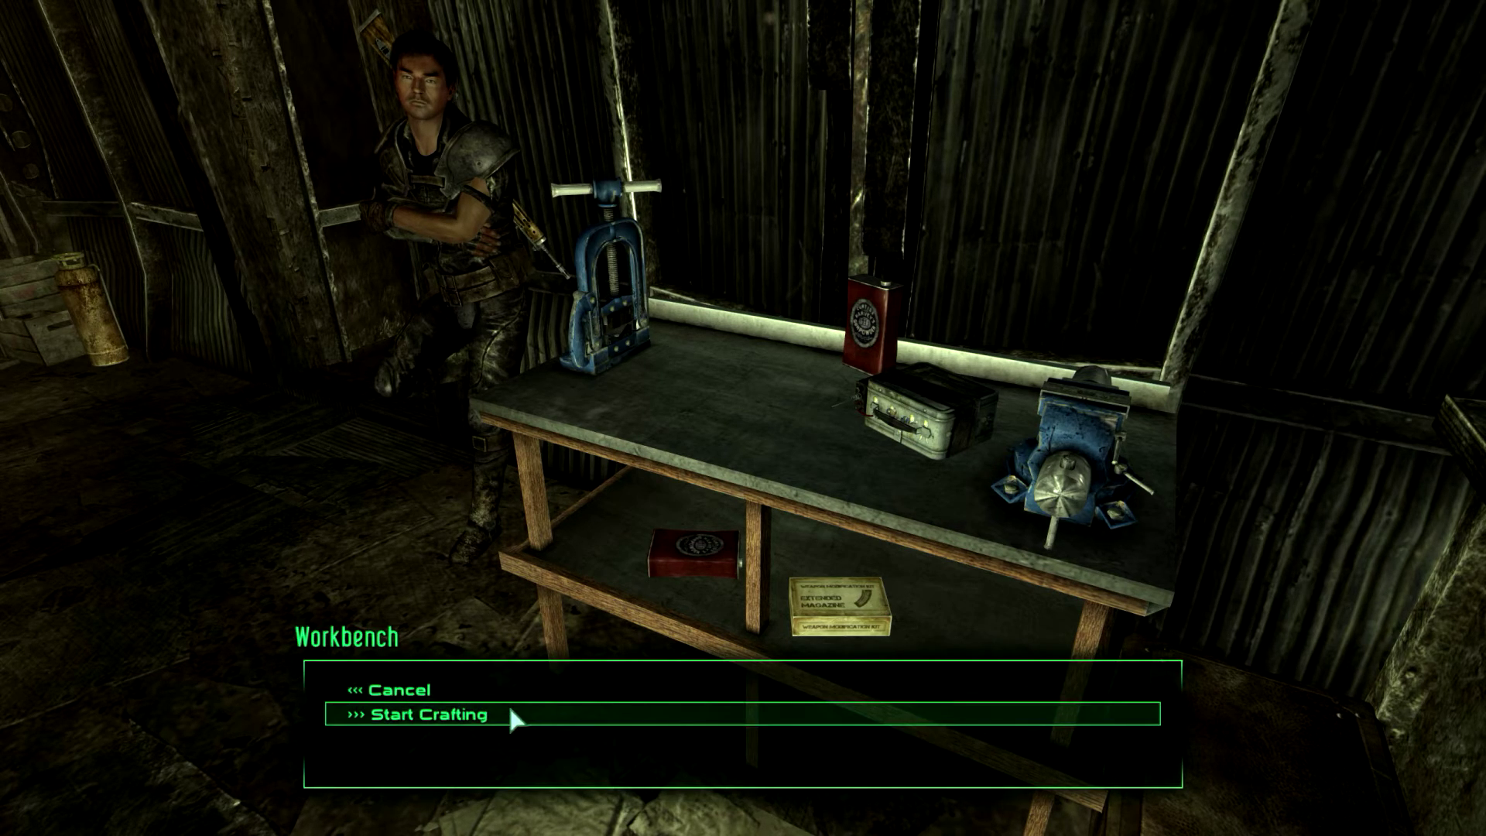
left_click(509, 707)
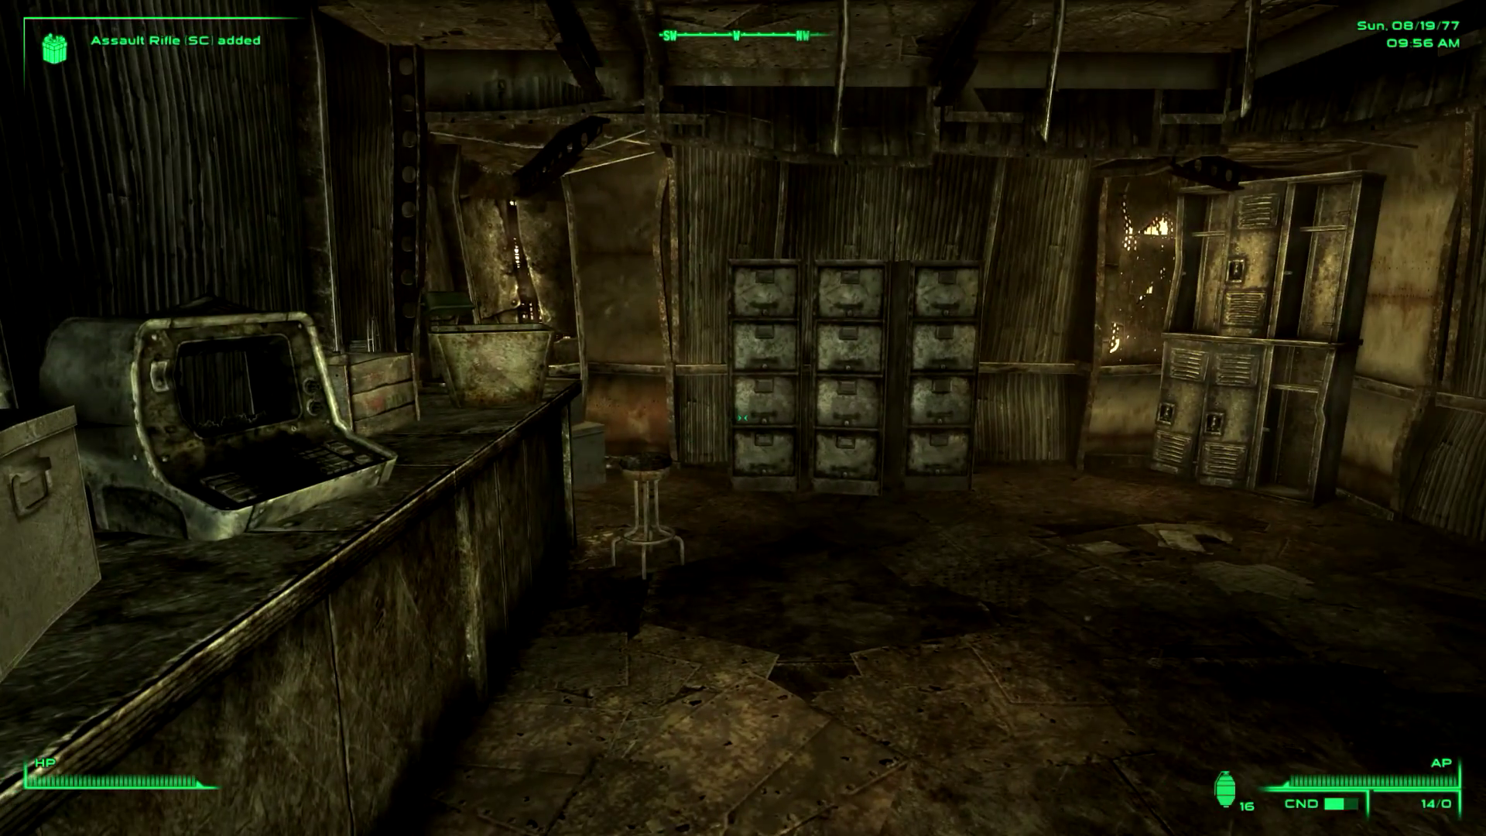
Draw the scoped assault rifle and inspect it in first-person and third-person view.
key("r")
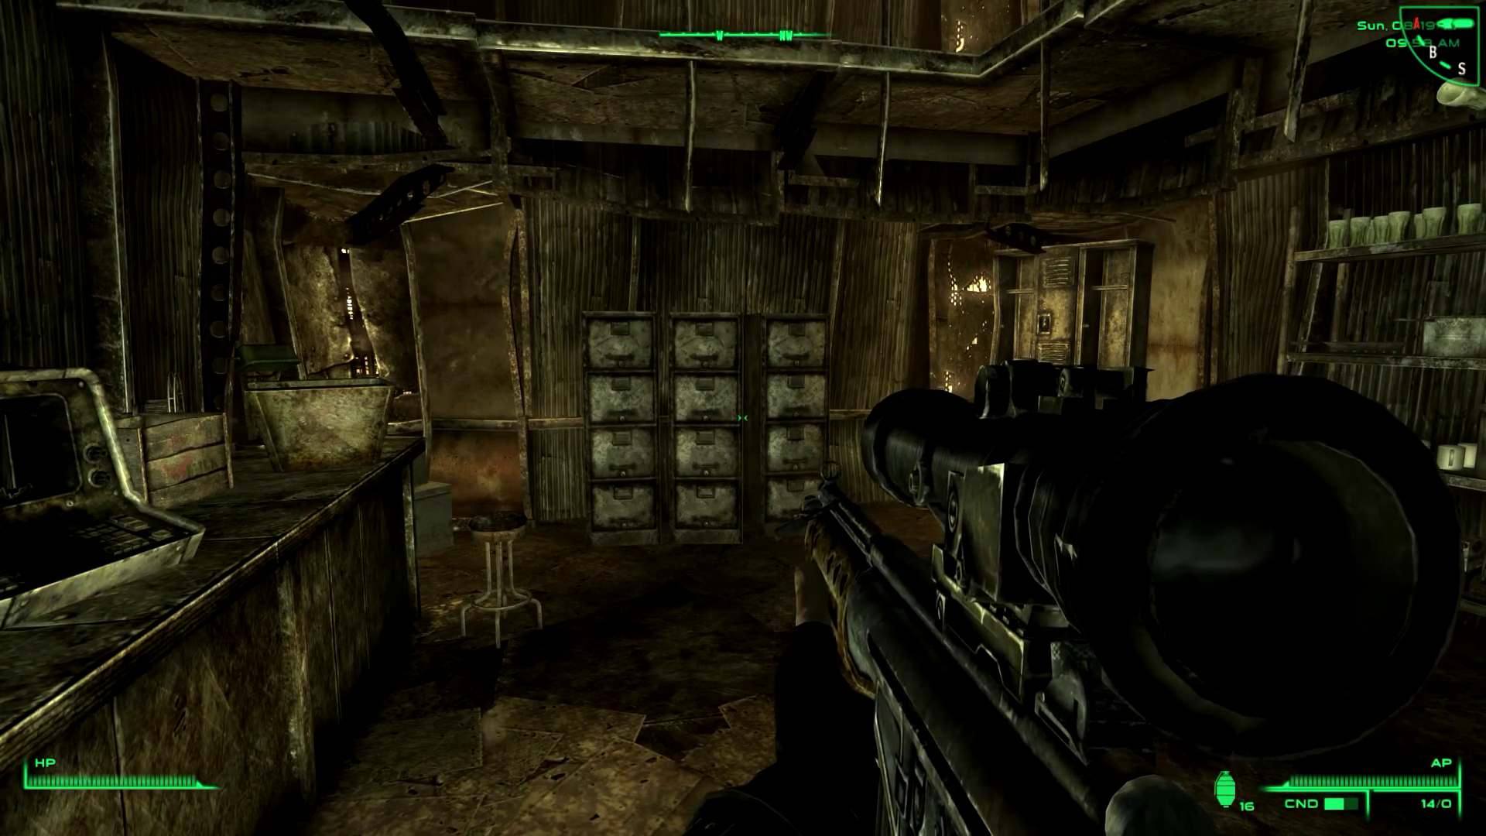
key("f")
key("s")
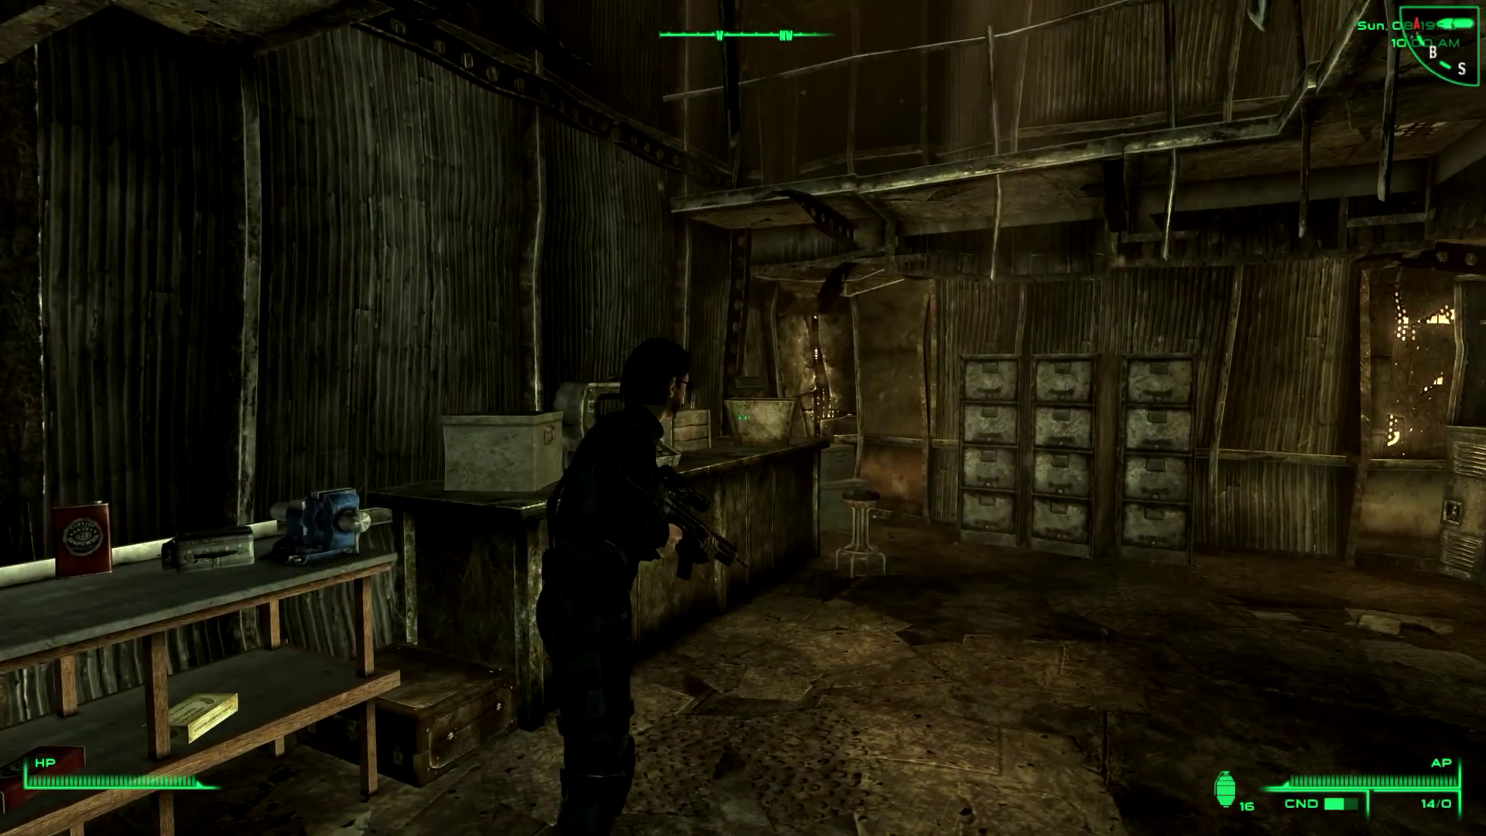
Talk to the shopkeeper, ask to see what is for sale, and check the weapons and aid categories of the store's stock.
key("e")
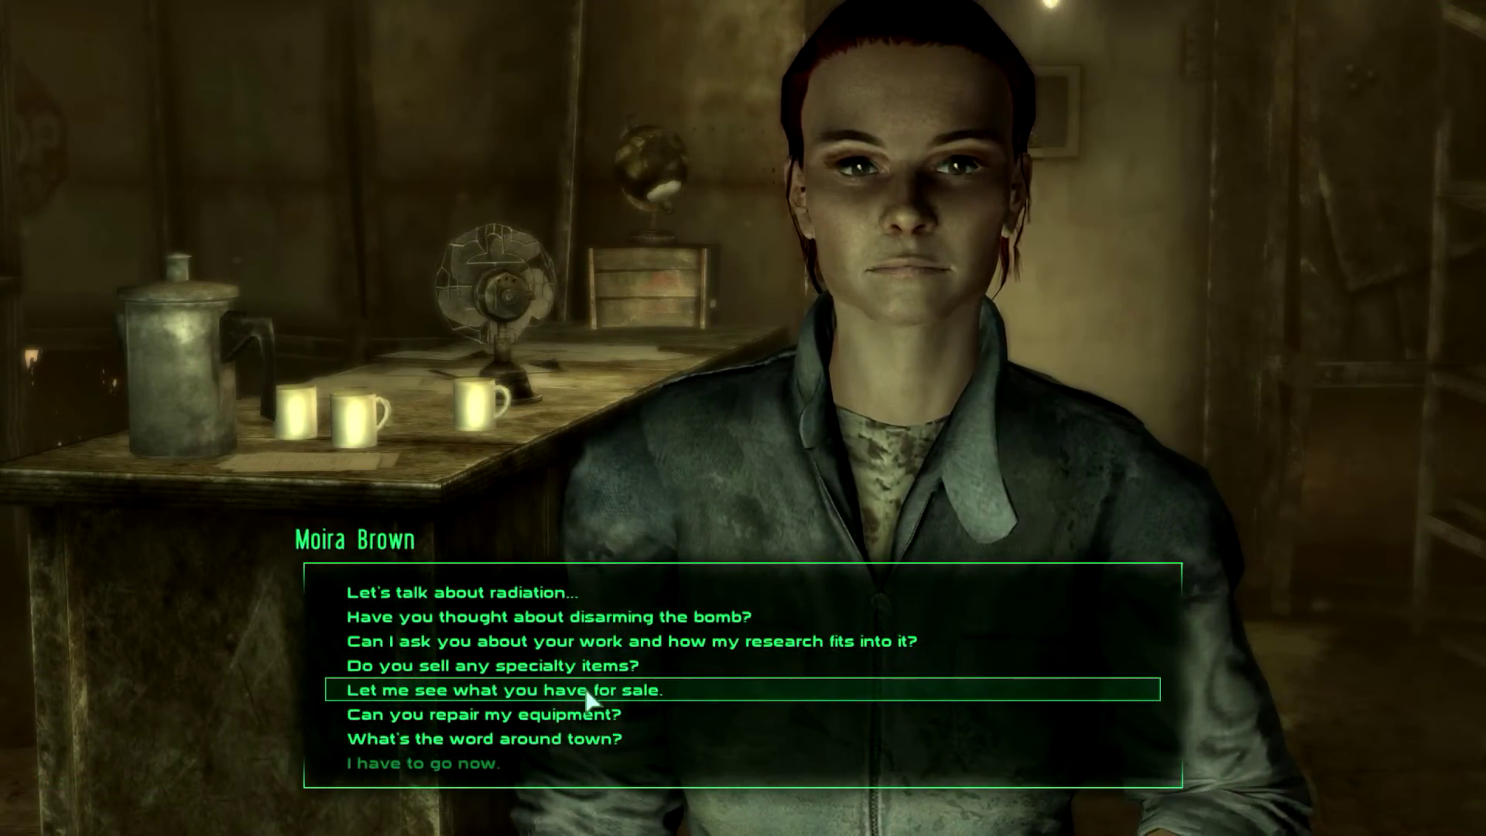
left_click(586, 691)
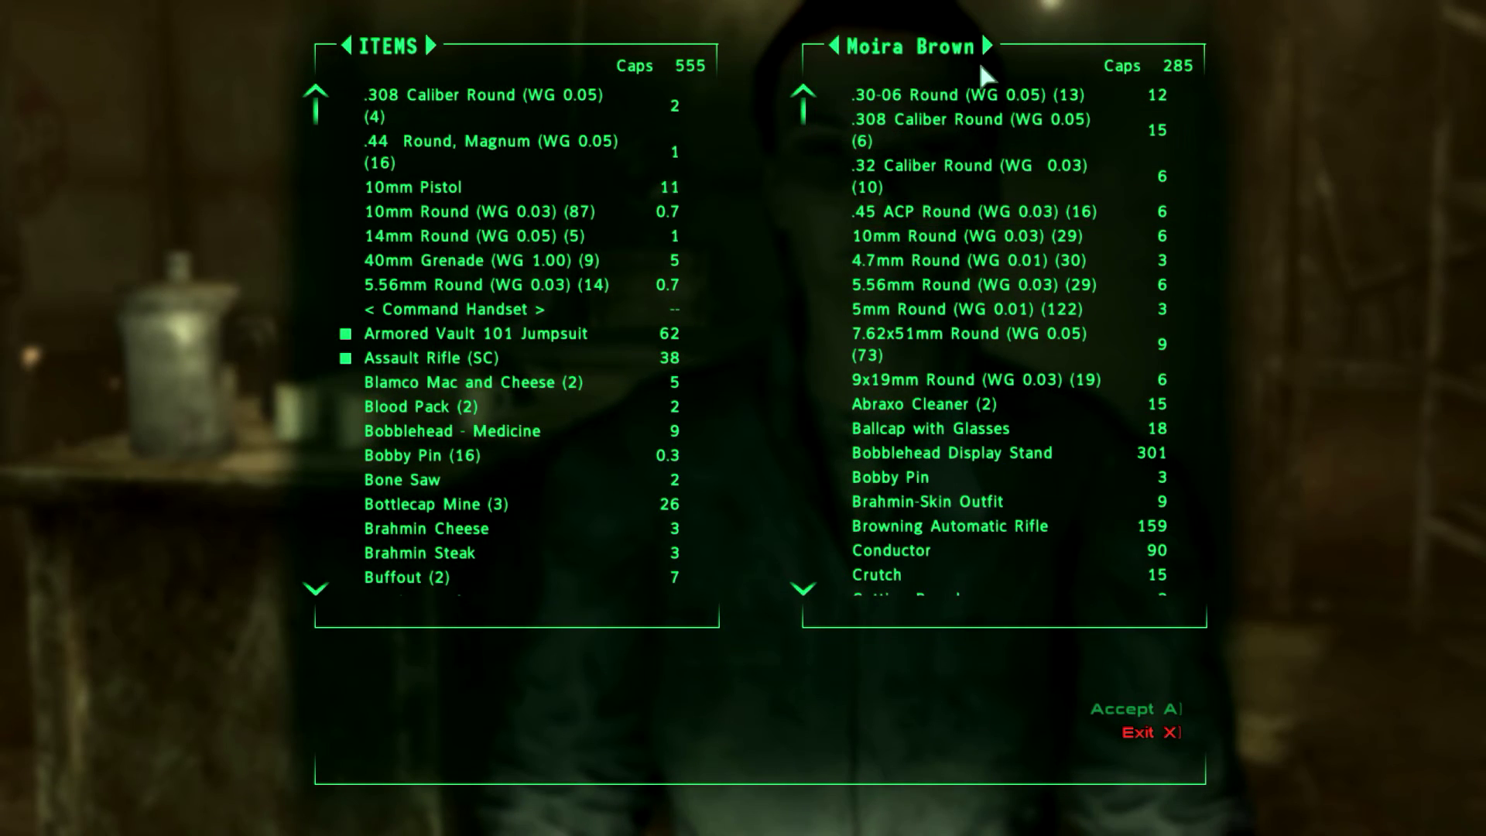
left_click(956, 54)
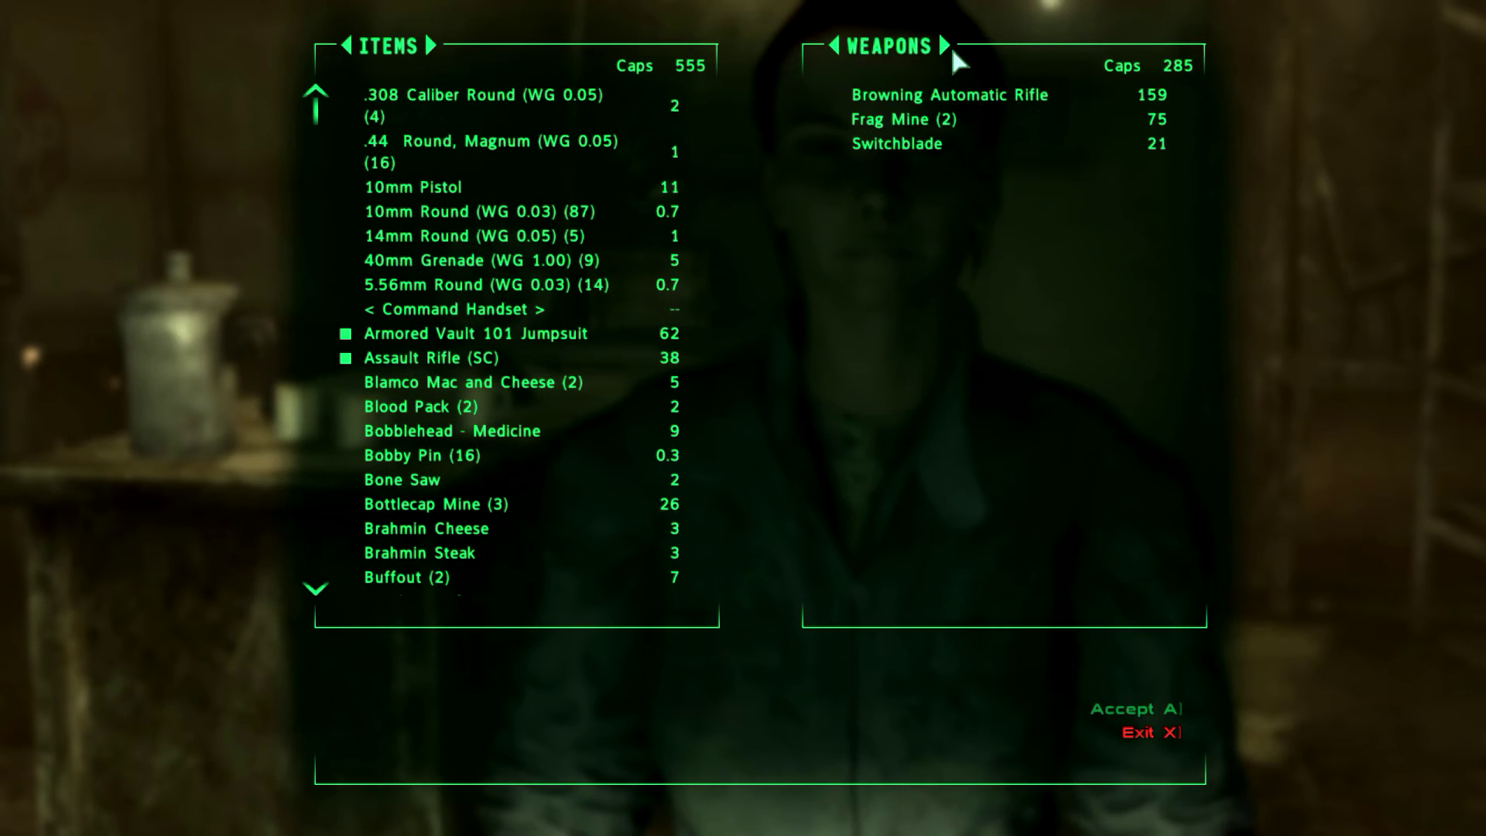
left_click(879, 52)
left_click(889, 40)
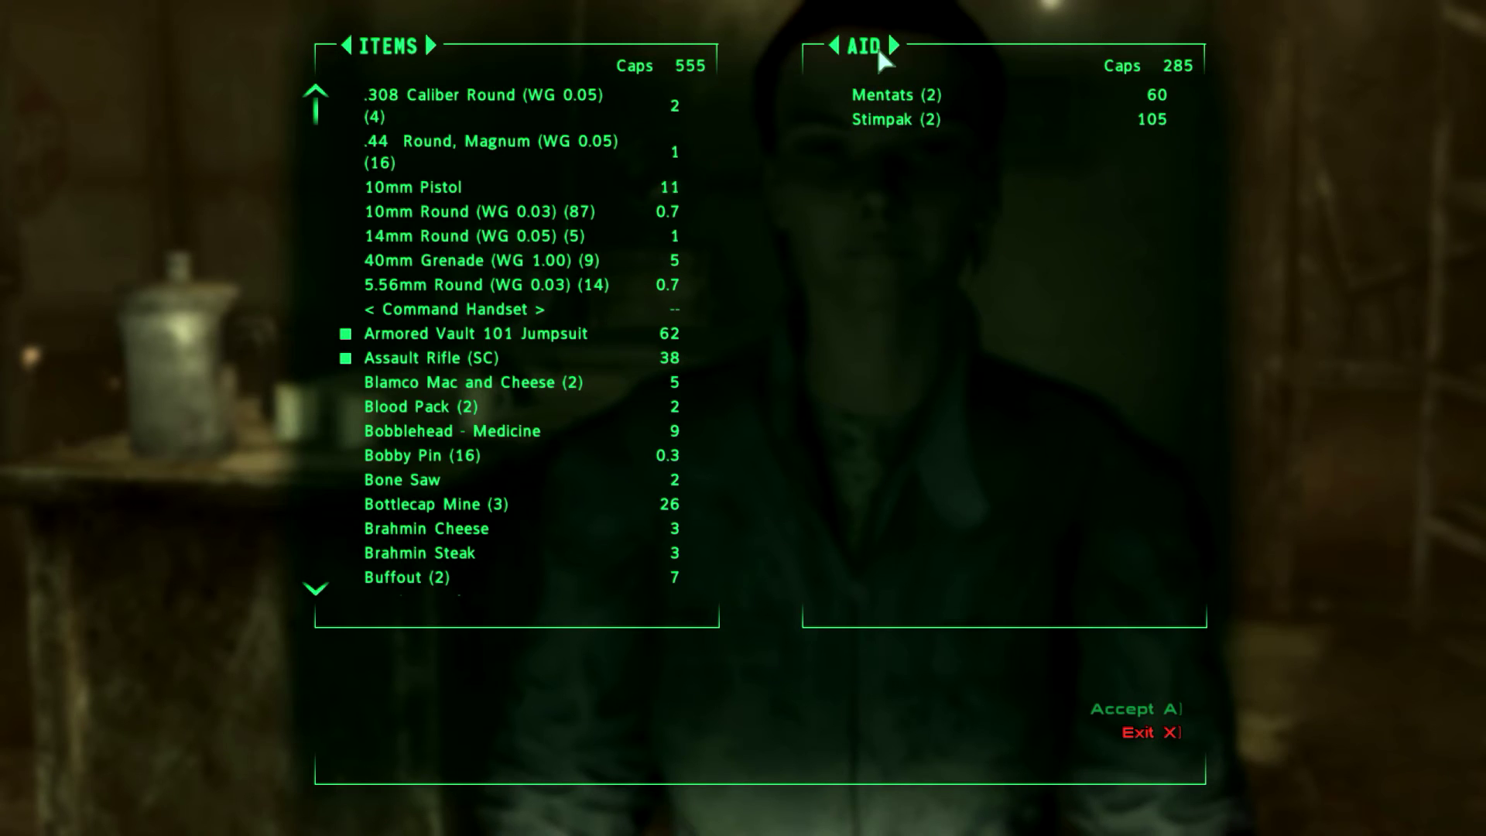
Look through the shopkeeper's misc items as far as the Weapon Mod Kits, and leave the trade and conversation without buying.
left_click(888, 40)
scroll(983, 232, "down", 5)
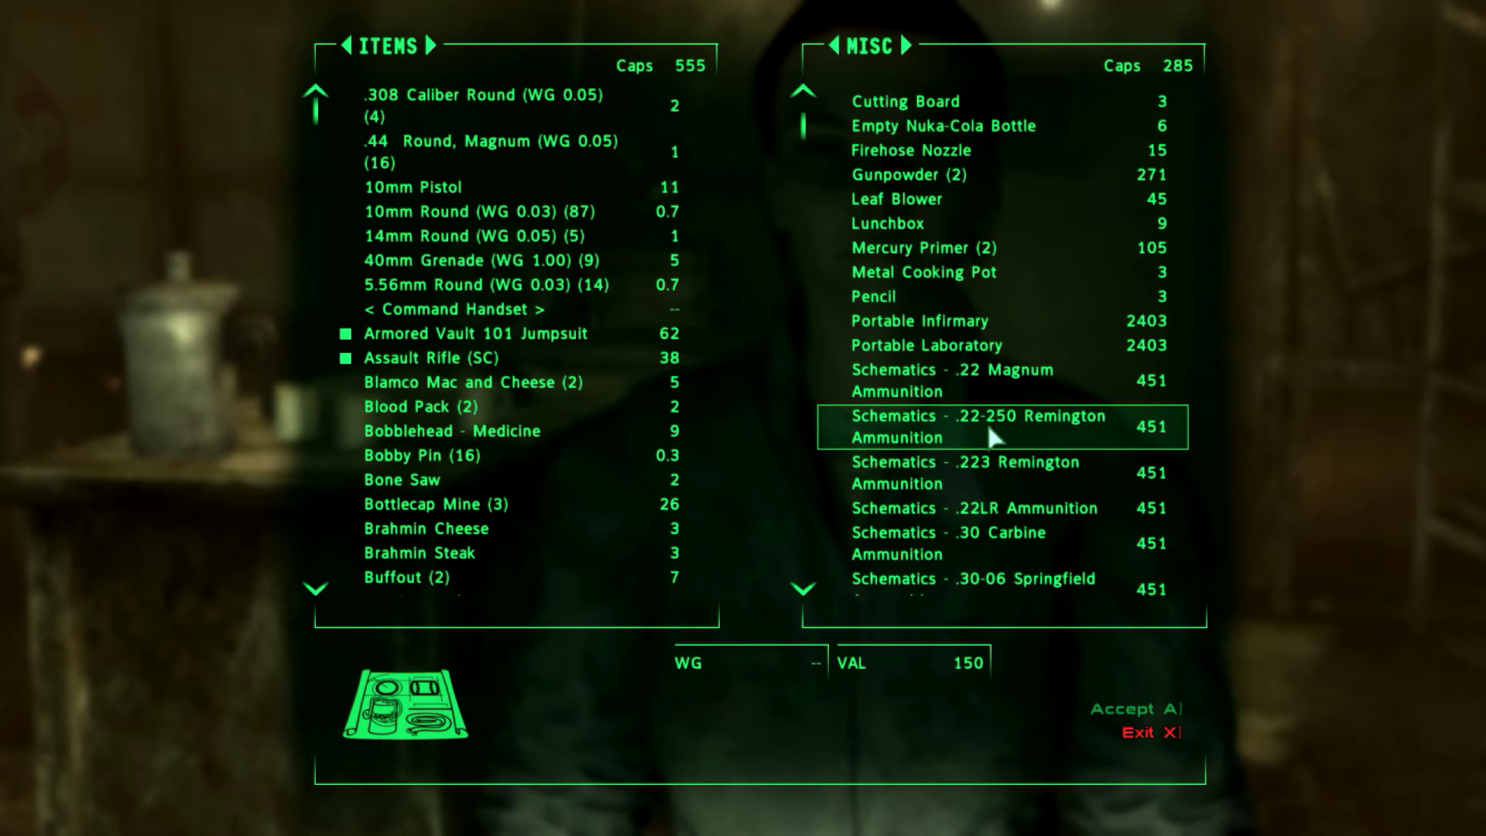
scroll(977, 494, "down", 10)
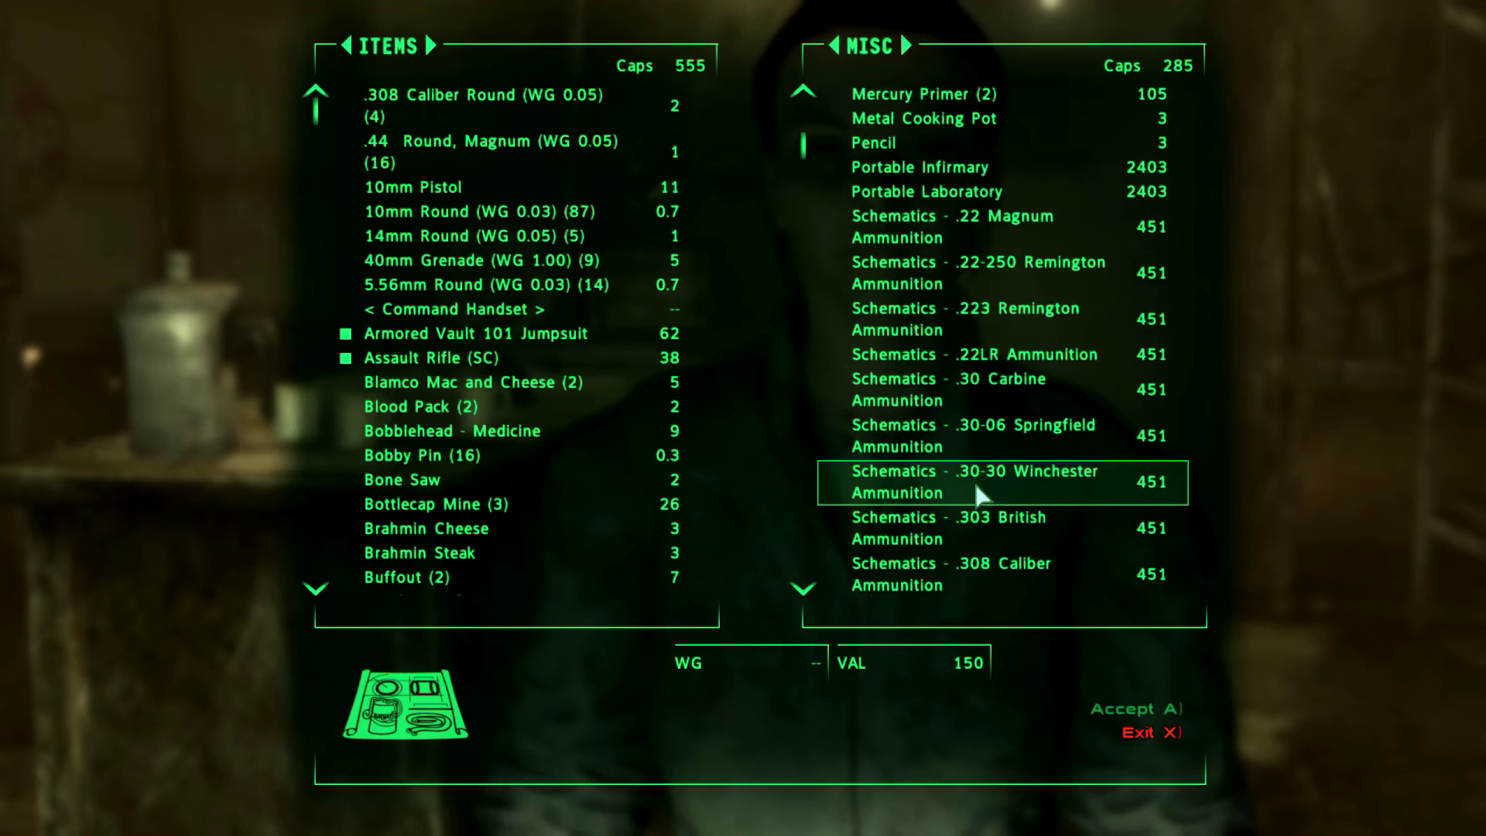
scroll(952, 474, "down", 6)
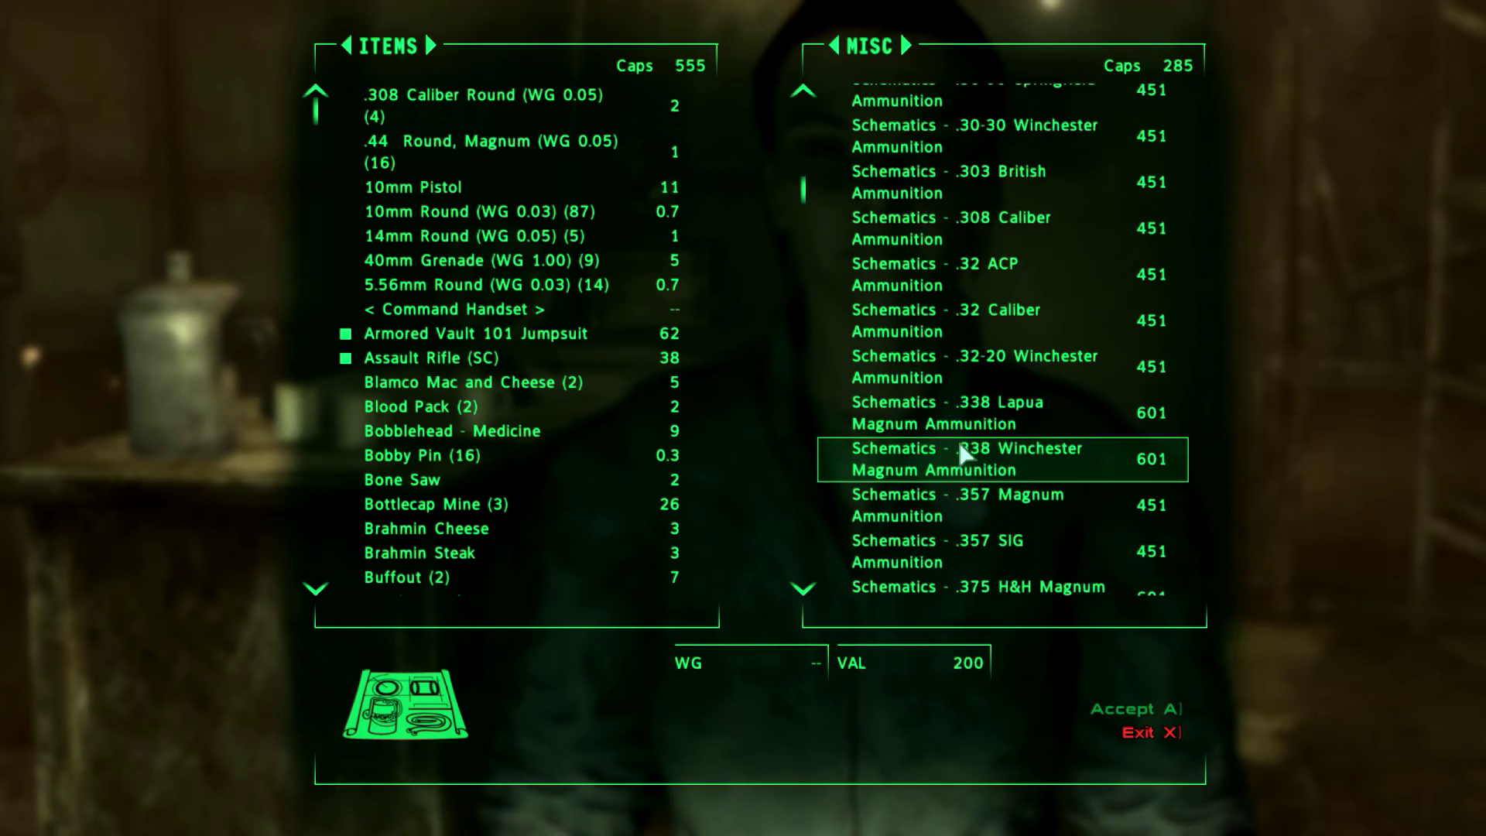
scroll(961, 452, "down", 13)
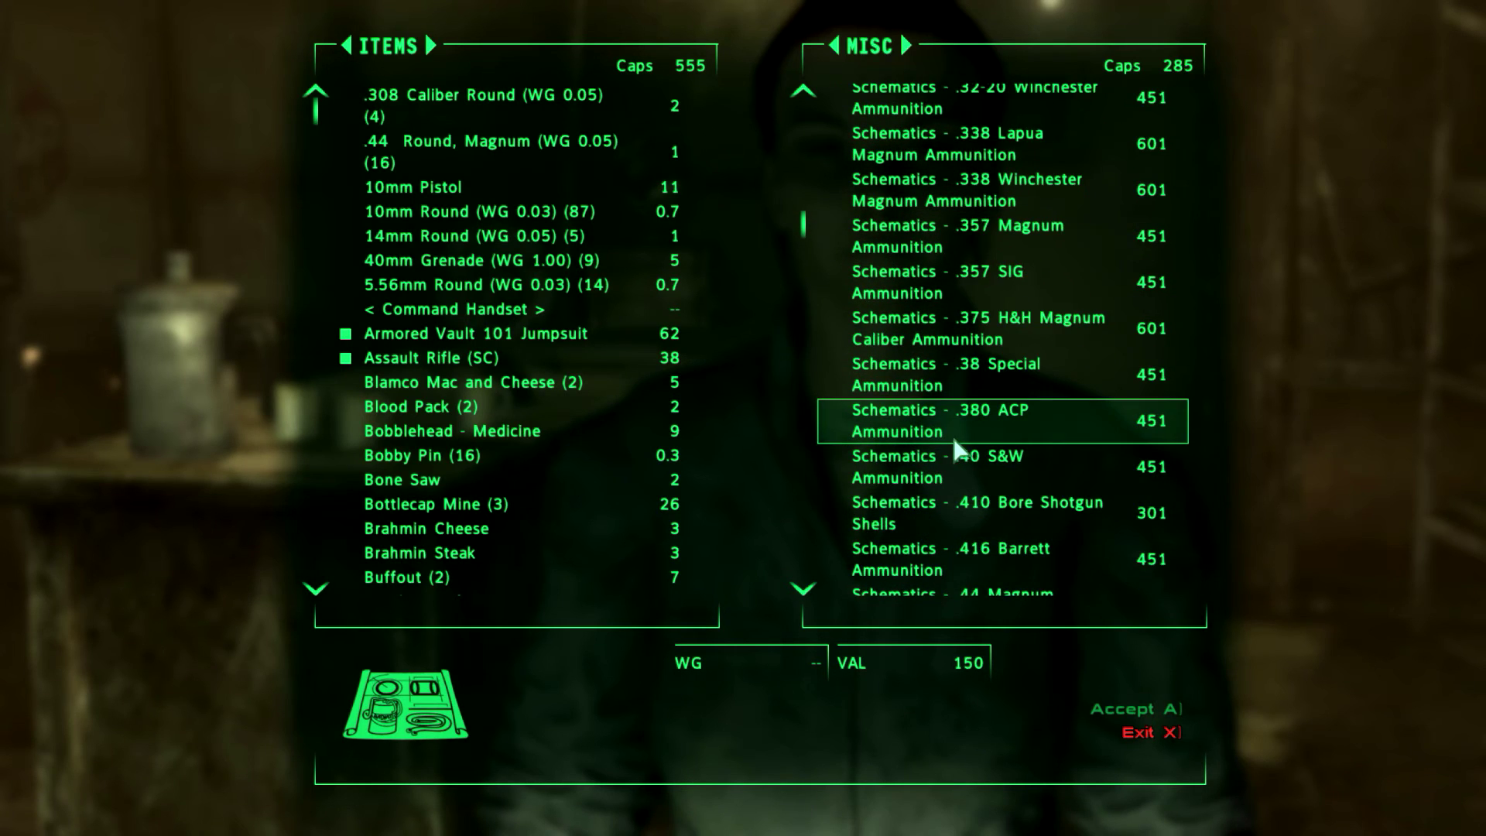
scroll(953, 437, "down", 20)
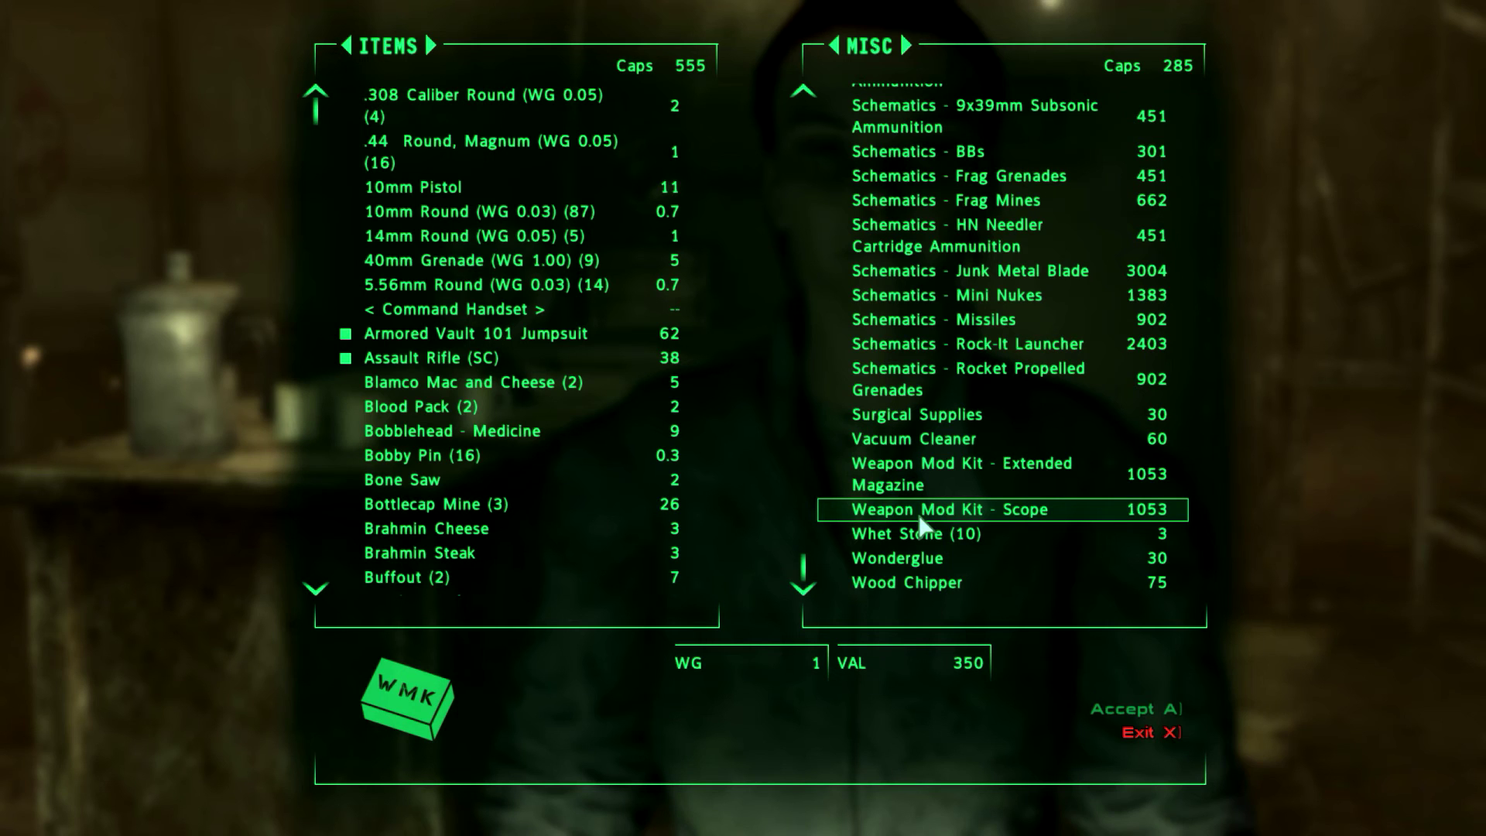
left_click(1136, 732)
left_click(364, 765)
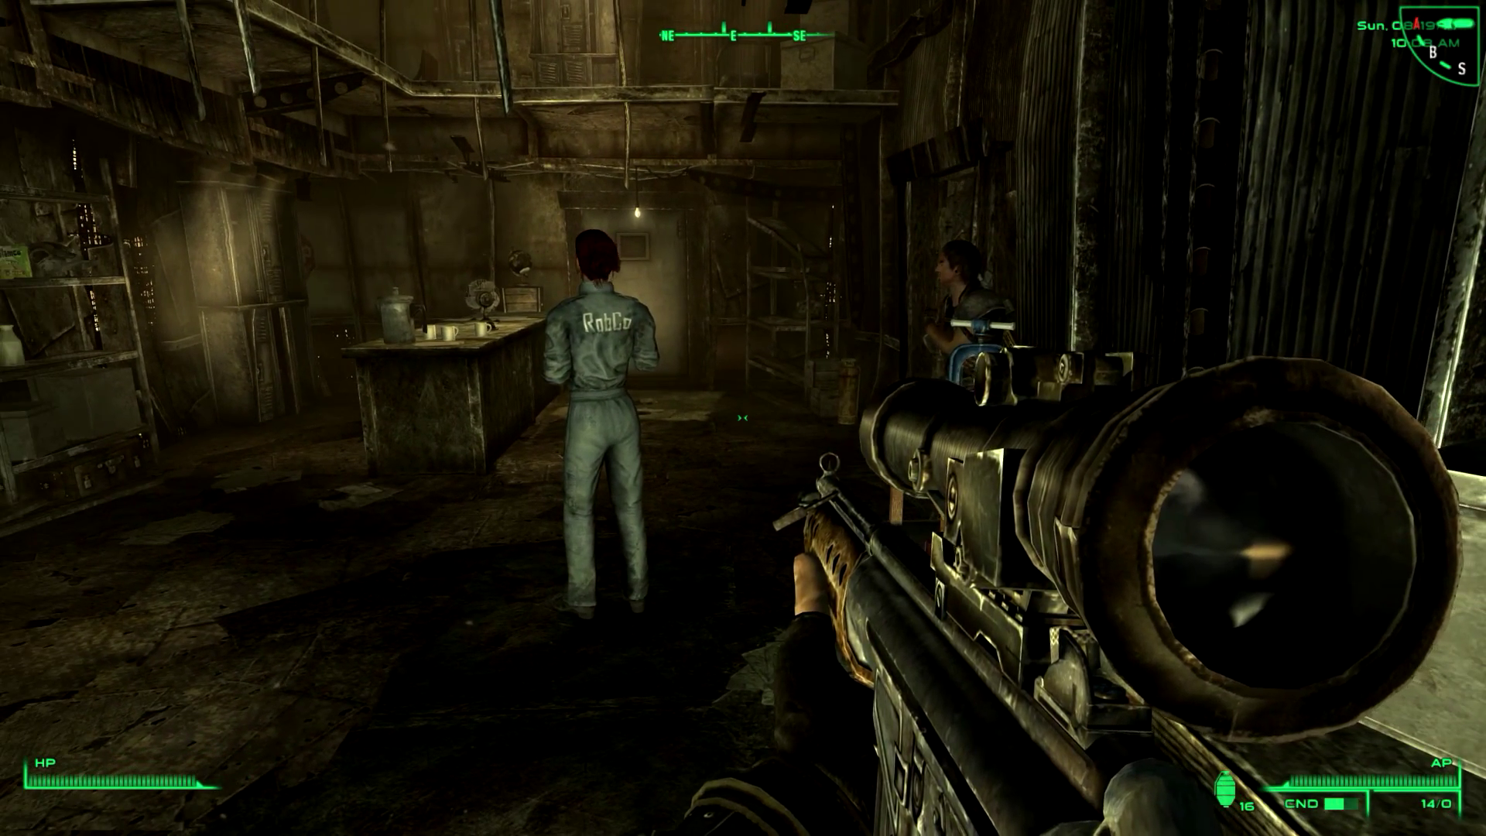
Switch the scoped assault rifle's fire selector through S to B, and test-fire it toward the wall by the filing cabinets.
key("s")
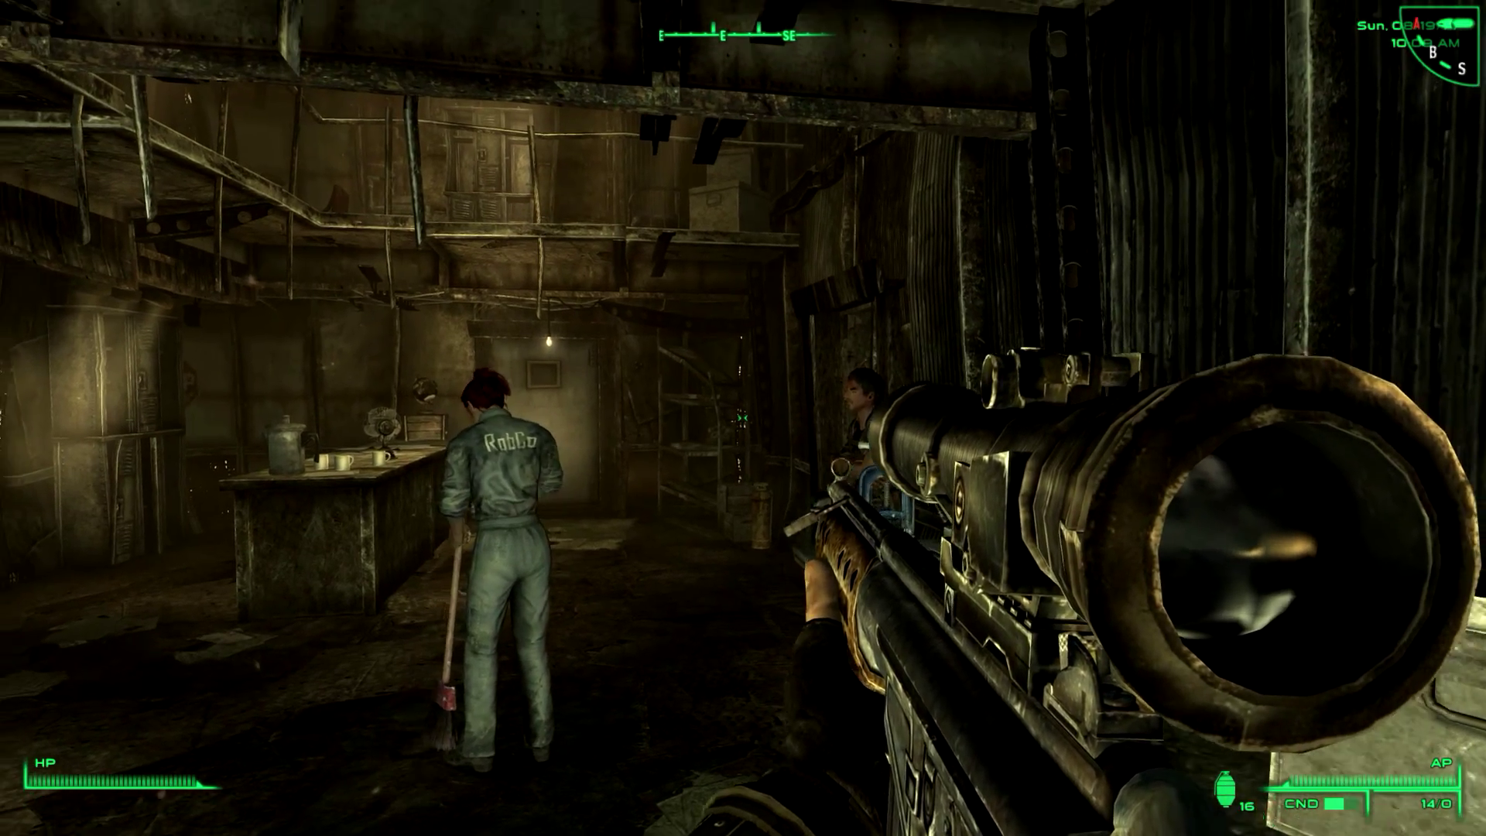
key("s")
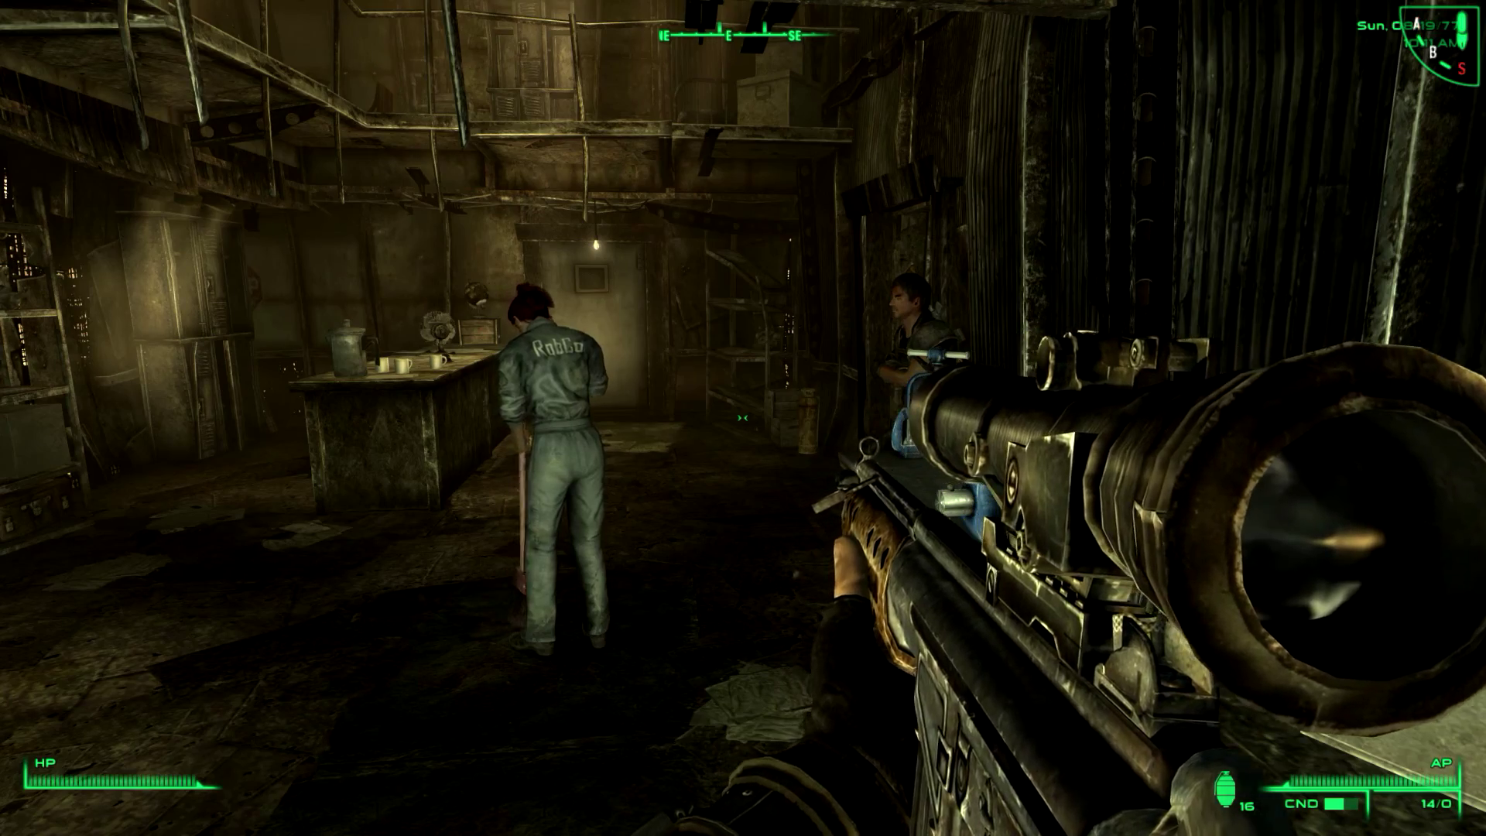
key("b")
key("s")
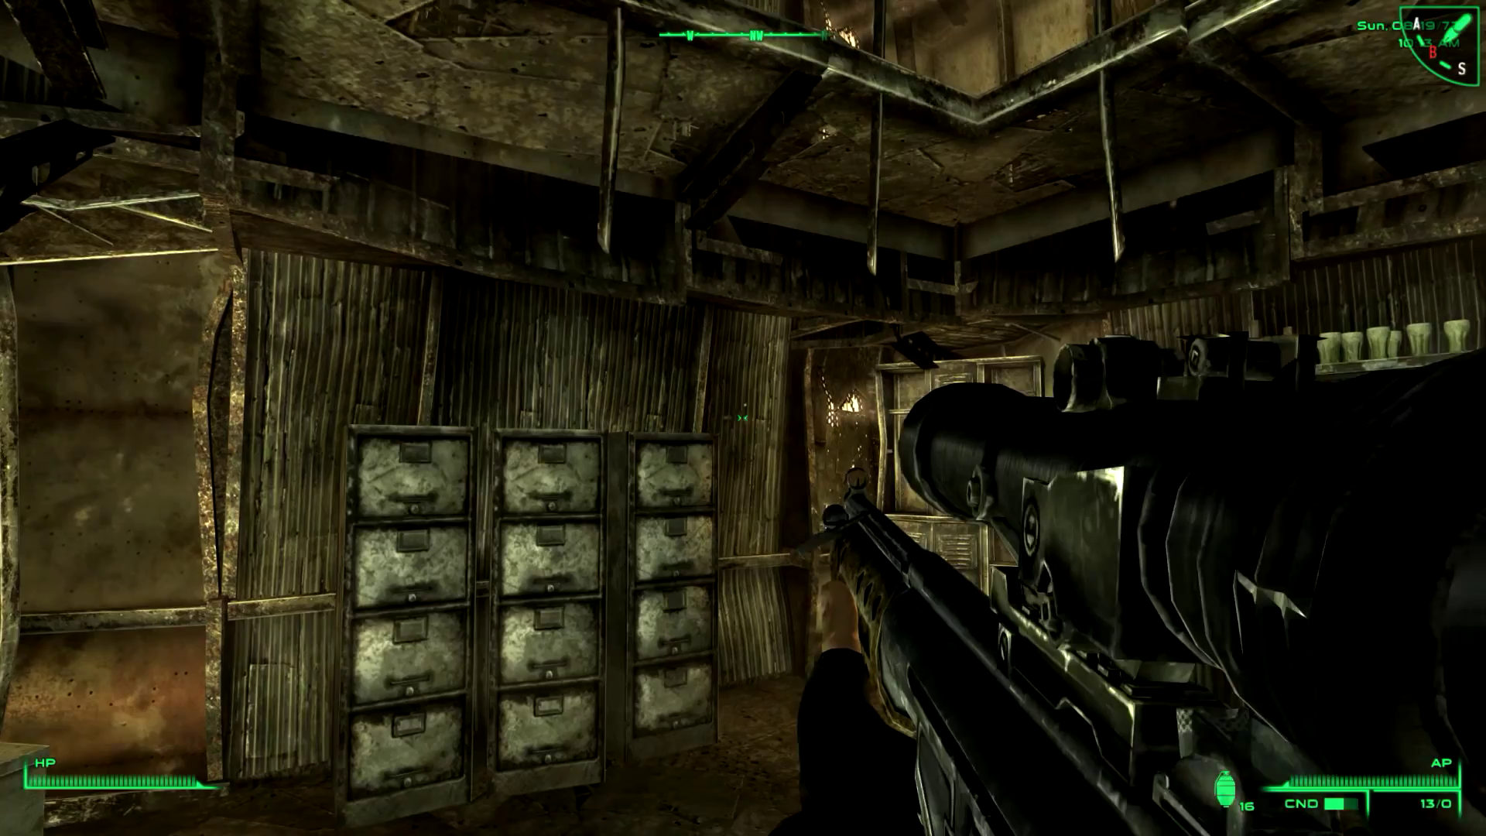
left_click(743, 418)
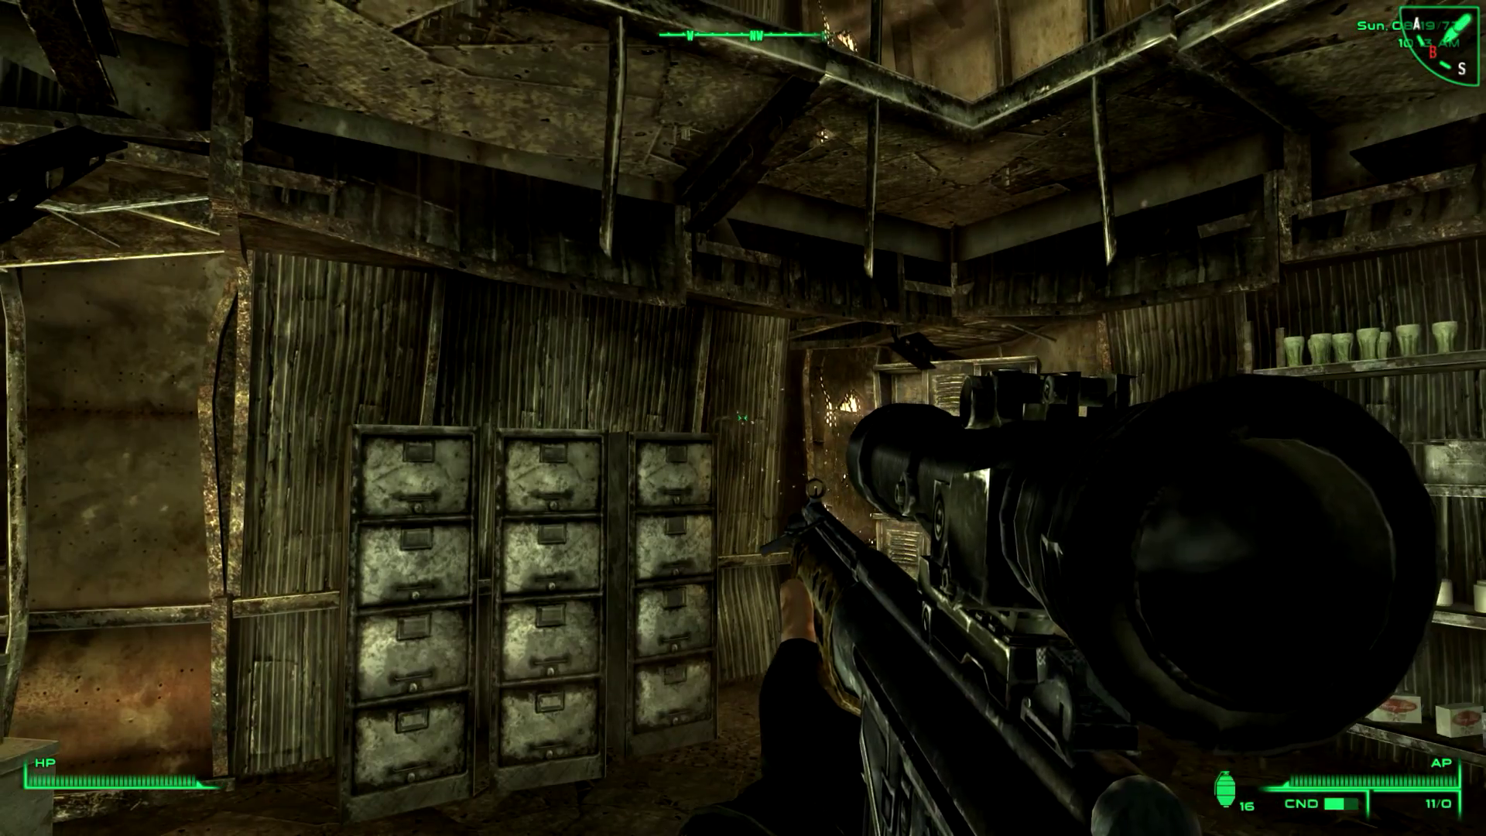